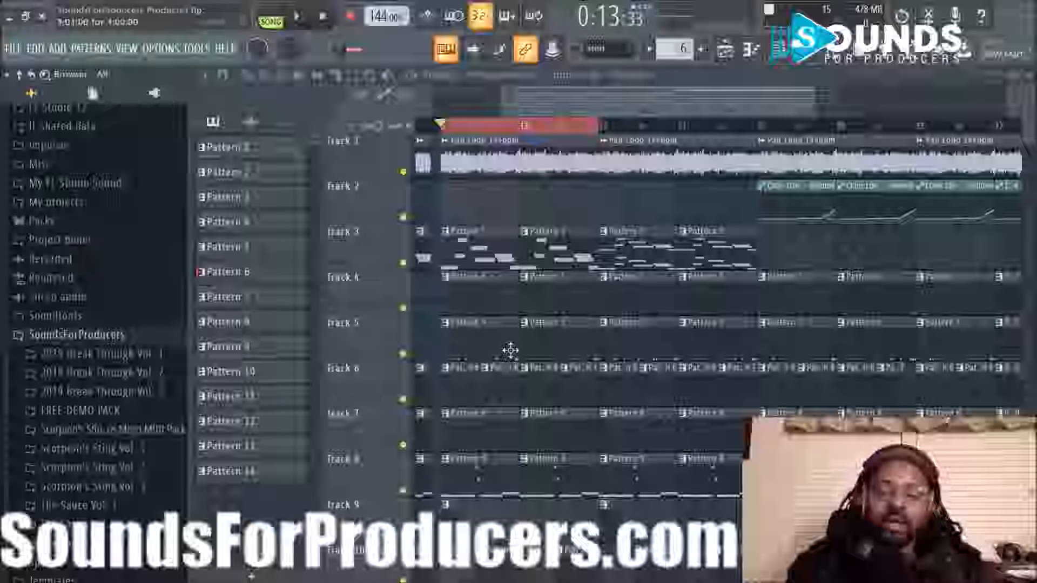
# Select the Pad Loop clip on Track 1 and look through the Pad folder of Scorpion's Sting Vol. 1.
pyautogui.moveTo(548, 95); pyautogui.dragTo(404, 95)
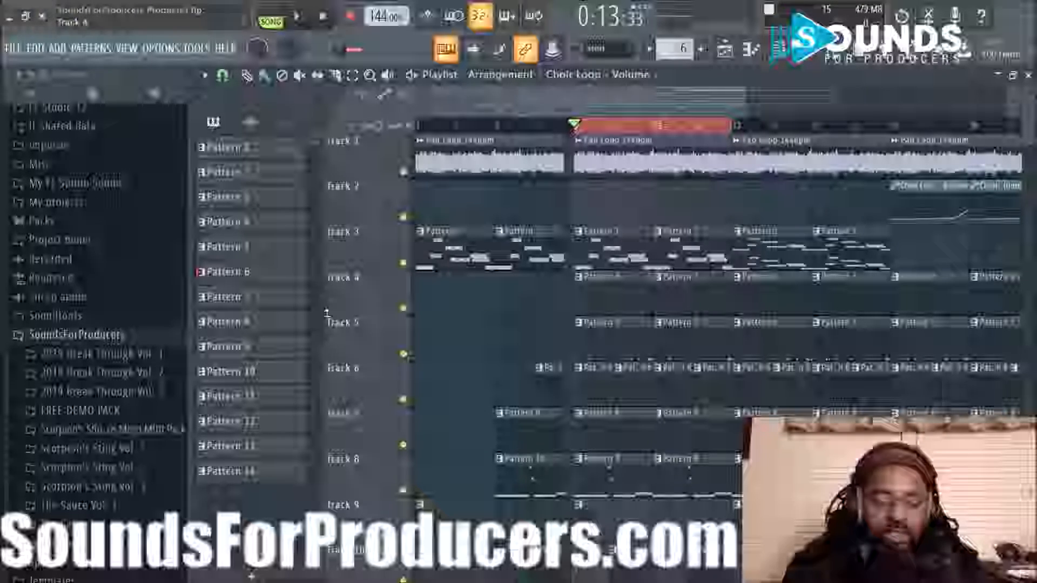
pyautogui.click(643, 141)
pyautogui.click(89, 448)
pyautogui.scroll(-4, 89, 454)
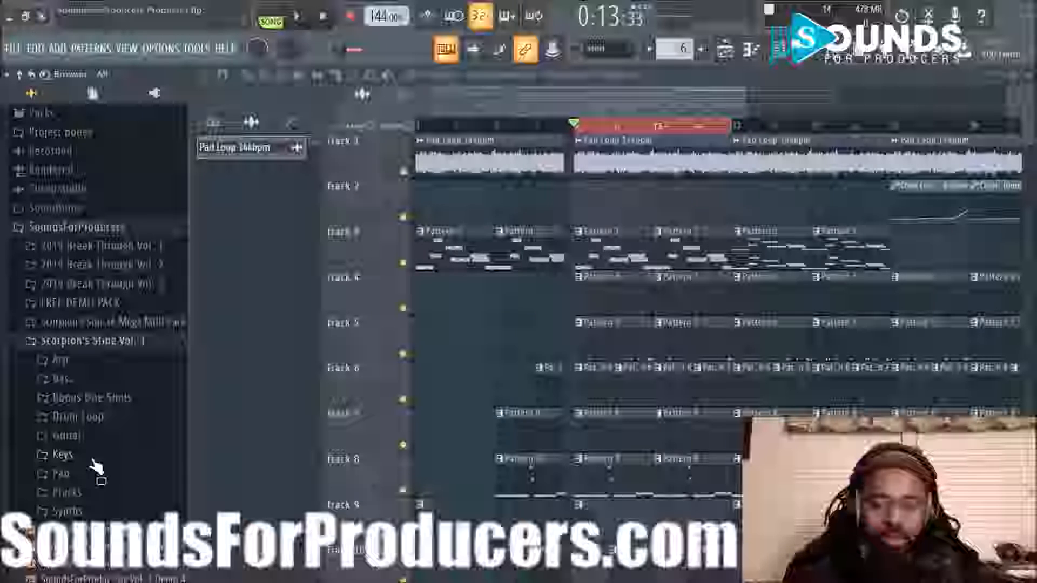
pyautogui.click(75, 474)
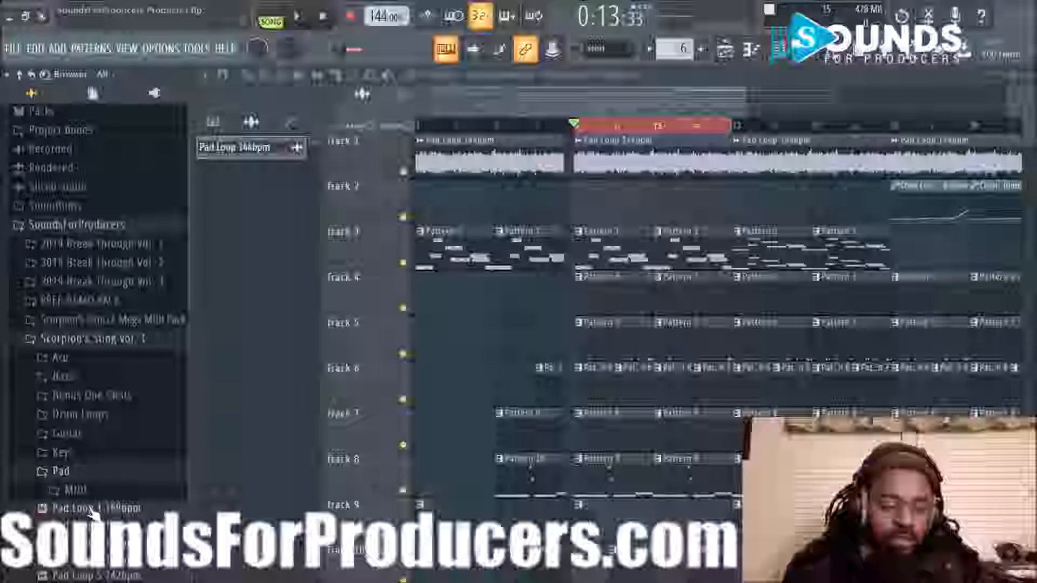
pyautogui.click(102, 339)
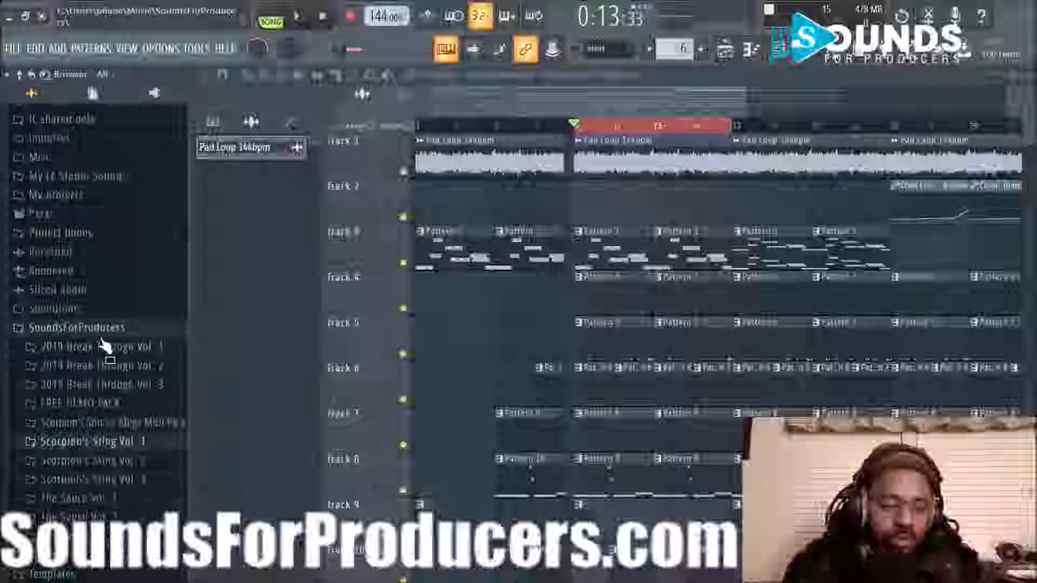
# Find Pad Loop 144bpm in the pads folder of Scorpion's Sting Vol. 2 and preview it.
pyautogui.click(115, 460)
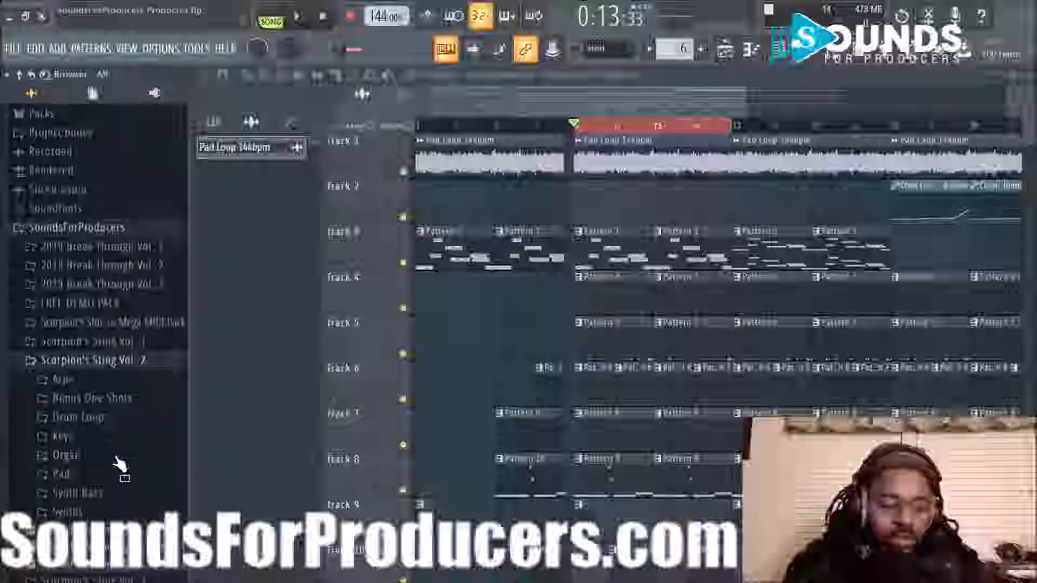
pyautogui.click(63, 475)
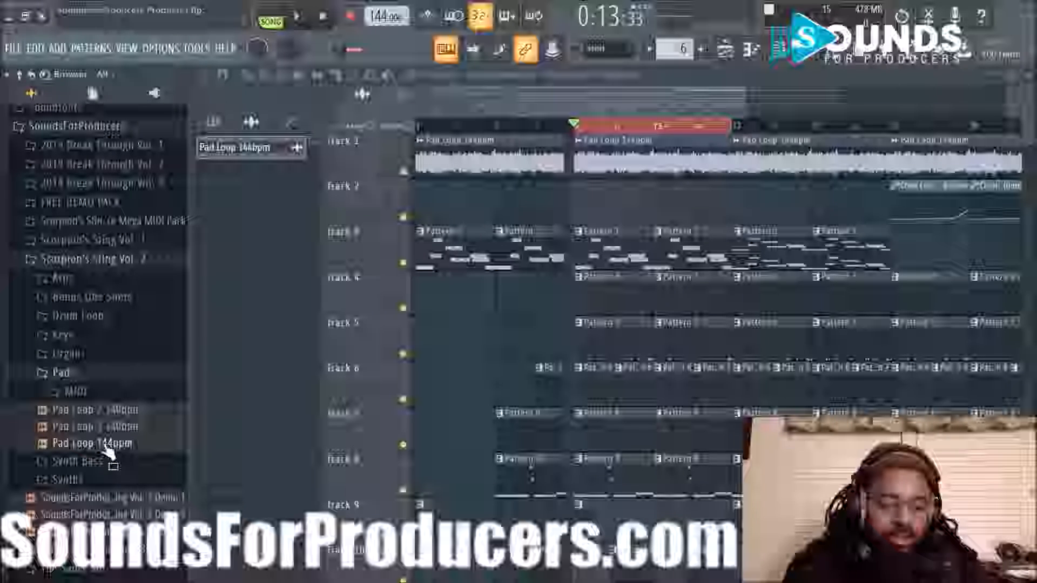
pyautogui.click(106, 447)
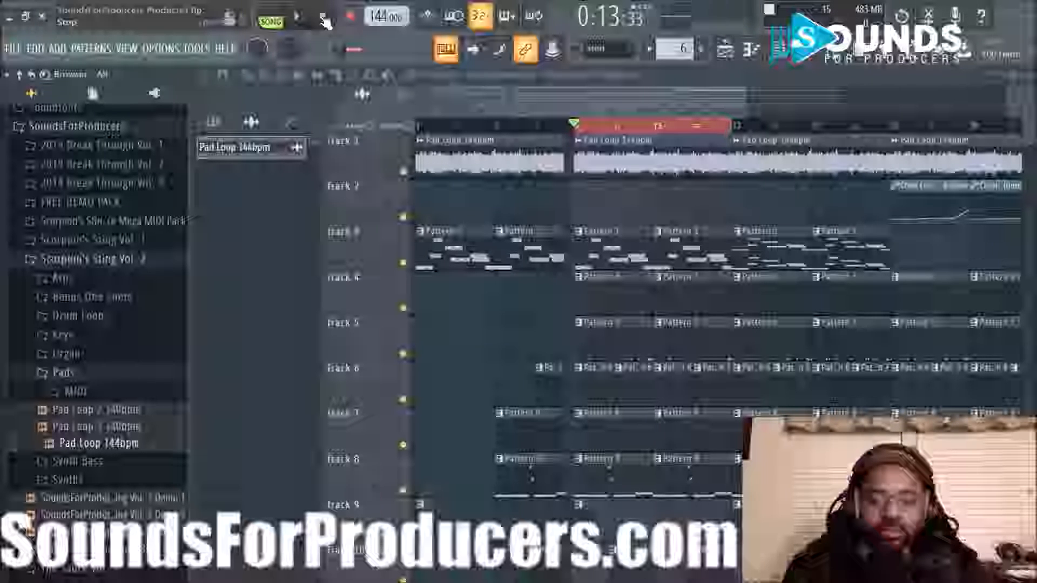
# Solo Track 1 in the playlist and play the selected section to hear the pad loop alone.
pyautogui.keyDown('ctrl'); pyautogui.click(412, 170); pyautogui.keyUp('ctrl')
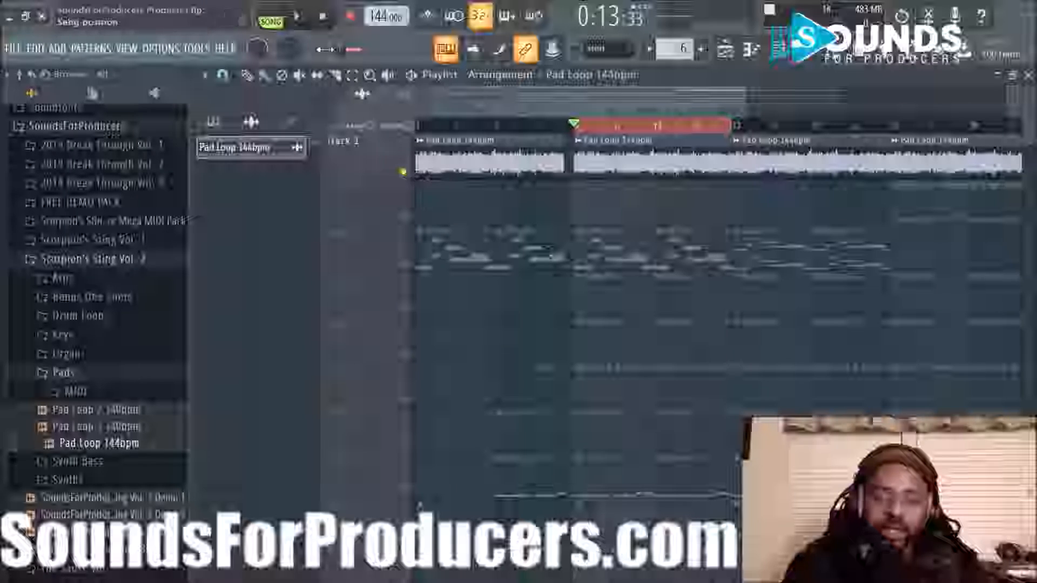
pyautogui.click(300, 20)
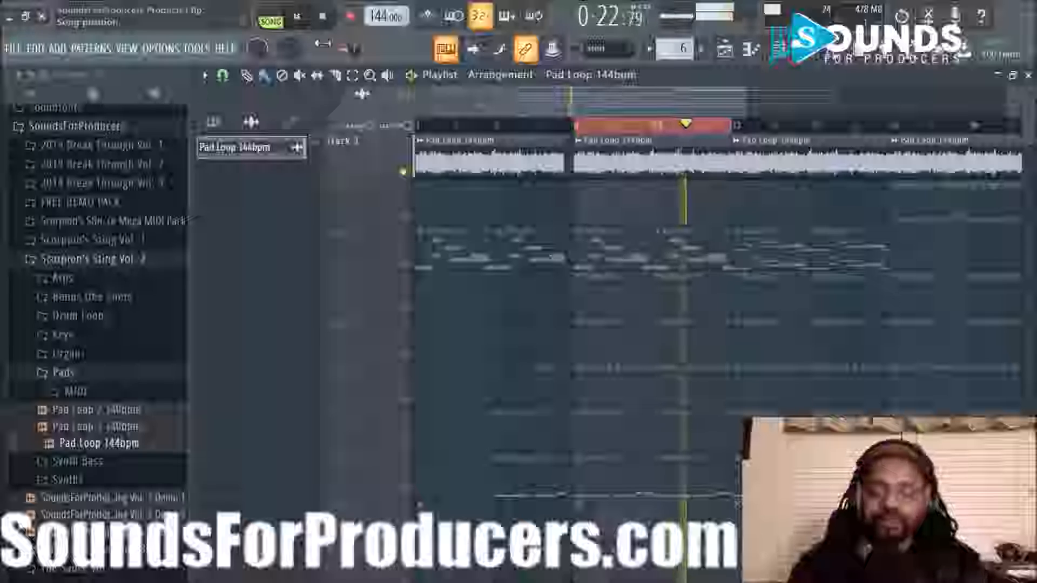
pyautogui.press('space')
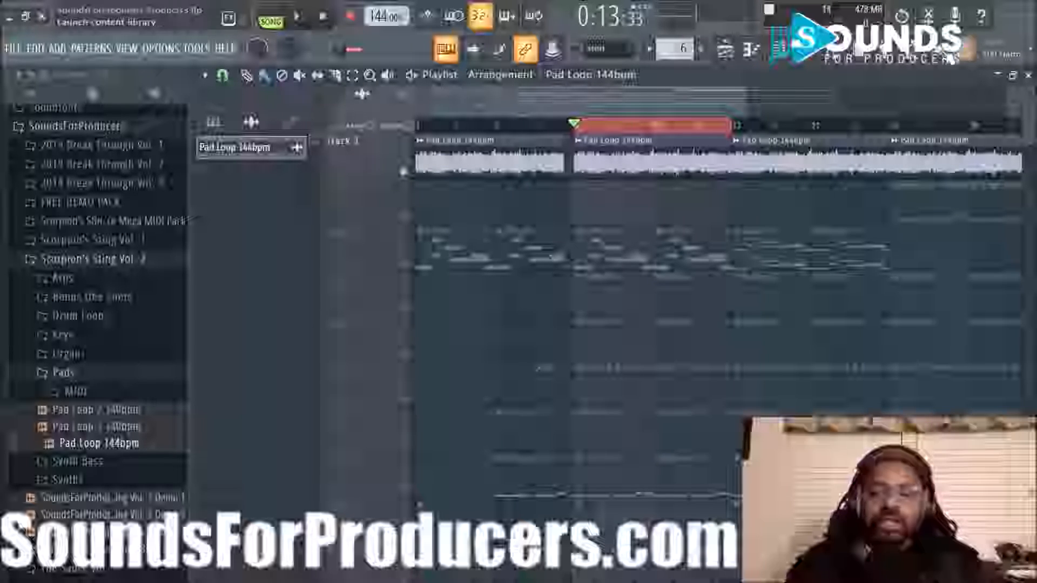
# Inspect Fruity Parametric EQ 2 on the Choir Loop mixer track, and hide the browser.
pyautogui.press('F6')
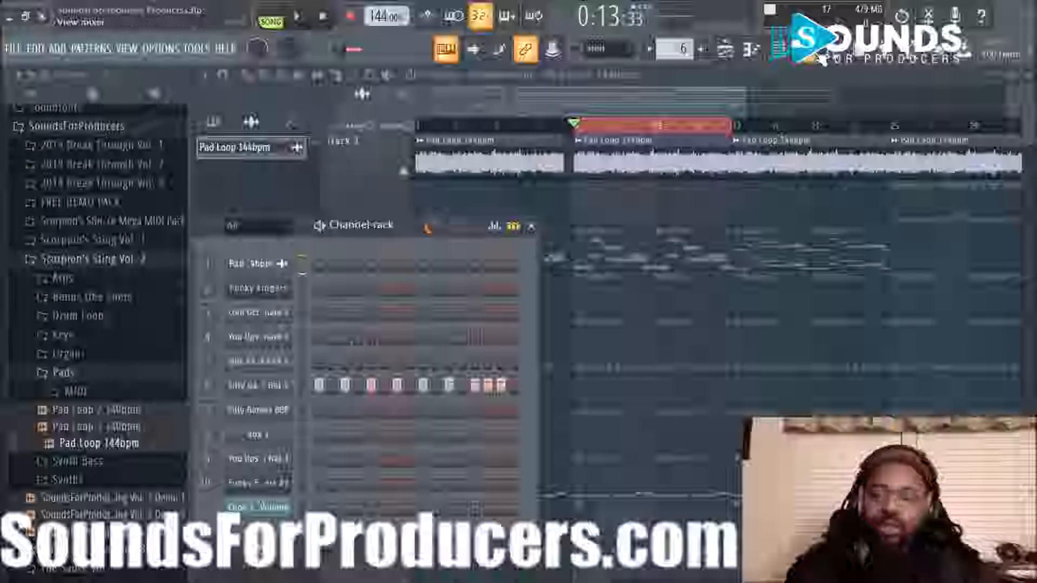
pyautogui.press('F9')
pyautogui.click(282, 181)
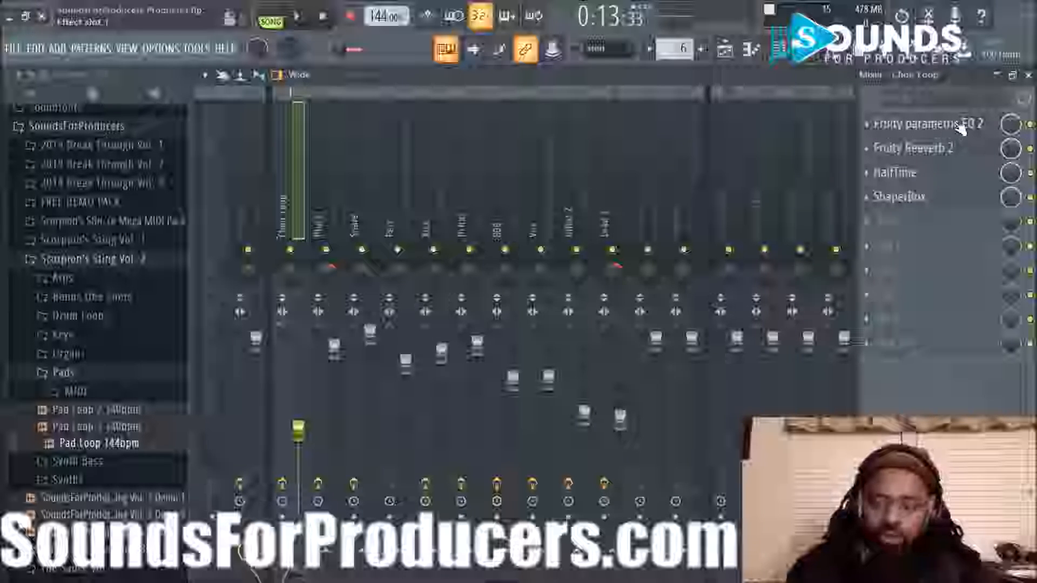
pyautogui.click(926, 125)
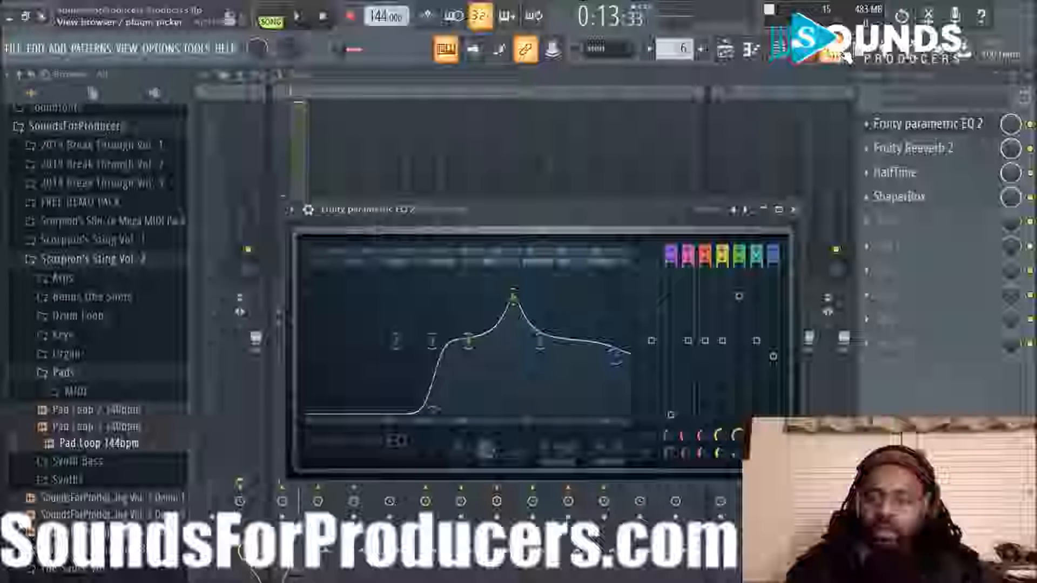
pyautogui.click(826, 50)
pyautogui.click(599, 209)
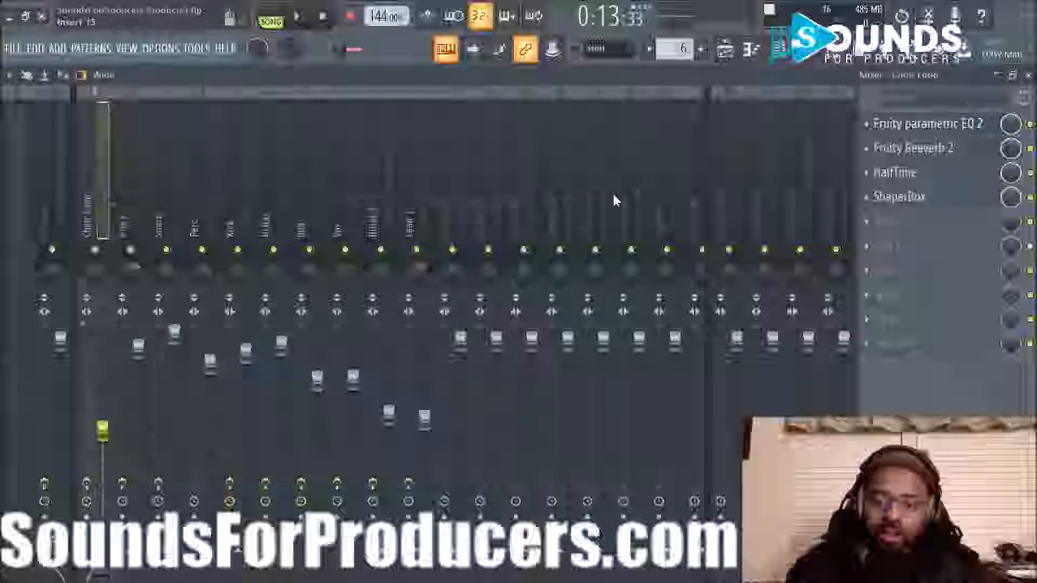
# Unsolo Track 1 in the playlist and clear the time selection on the timeline.
pyautogui.click(726, 51)
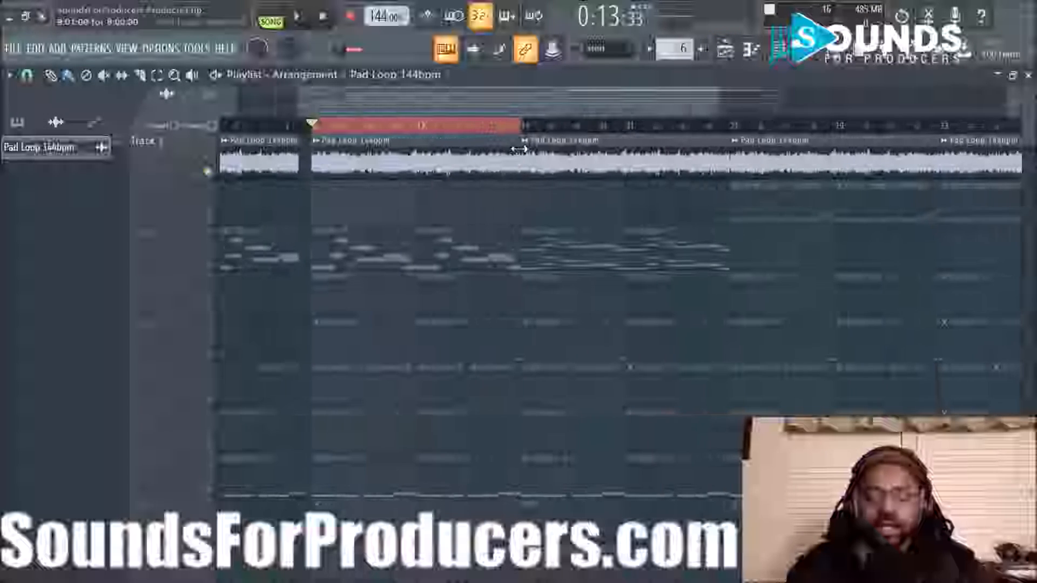
pyautogui.rightClick(208, 172)
pyautogui.hscroll(3, 707, 210)
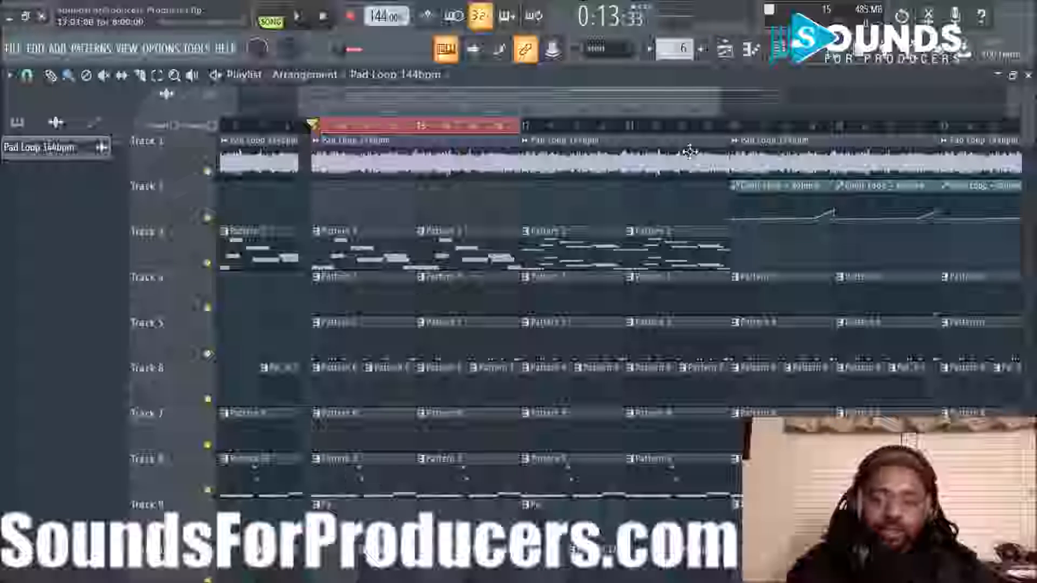
pyautogui.scroll(-4, 682, 128)
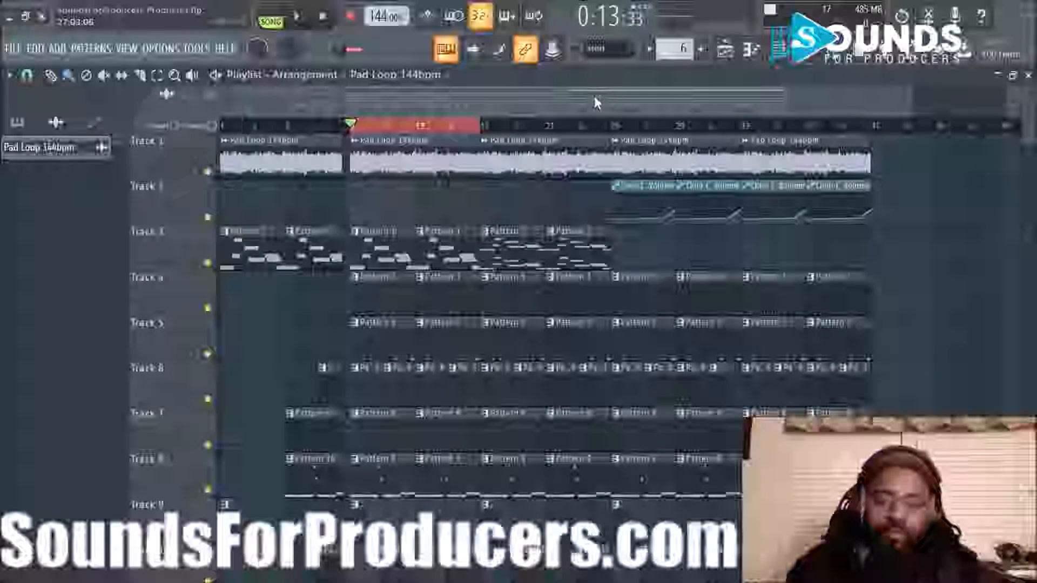
pyautogui.scroll(4, 263, 136)
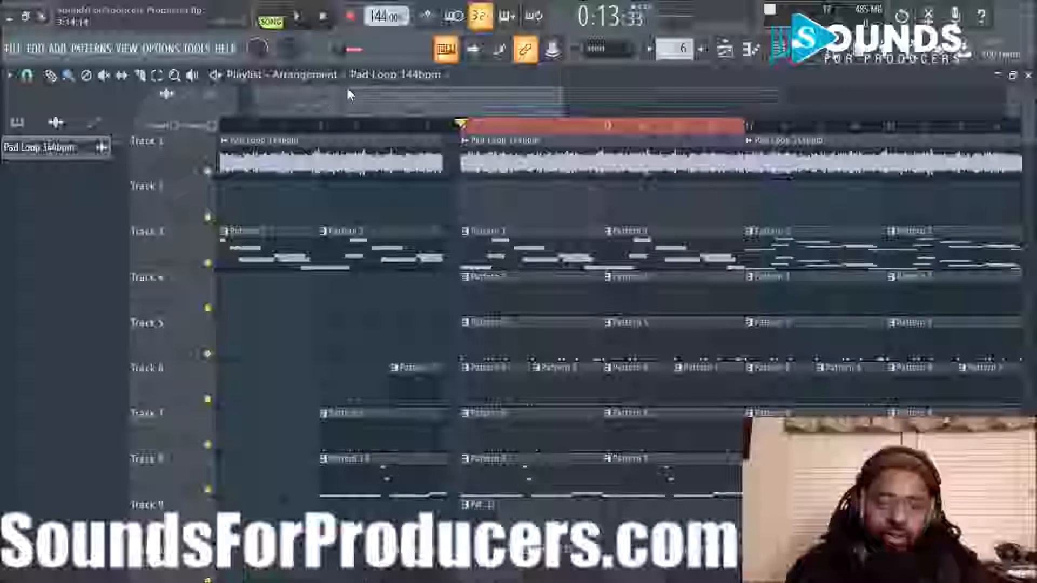
pyautogui.scroll(-2, 613, 129)
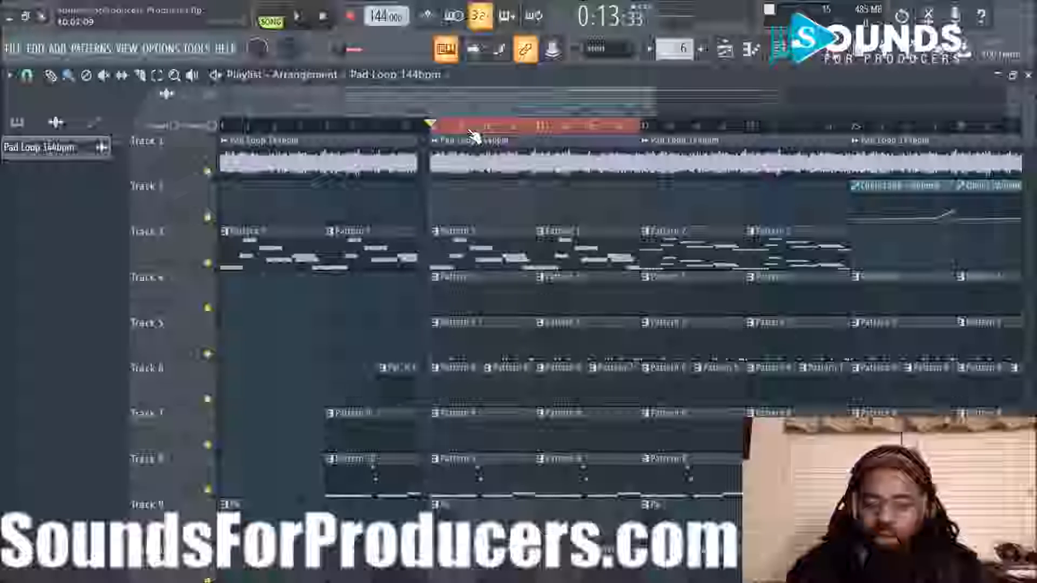
pyautogui.moveTo(608, 100); pyautogui.dragTo(759, 112)
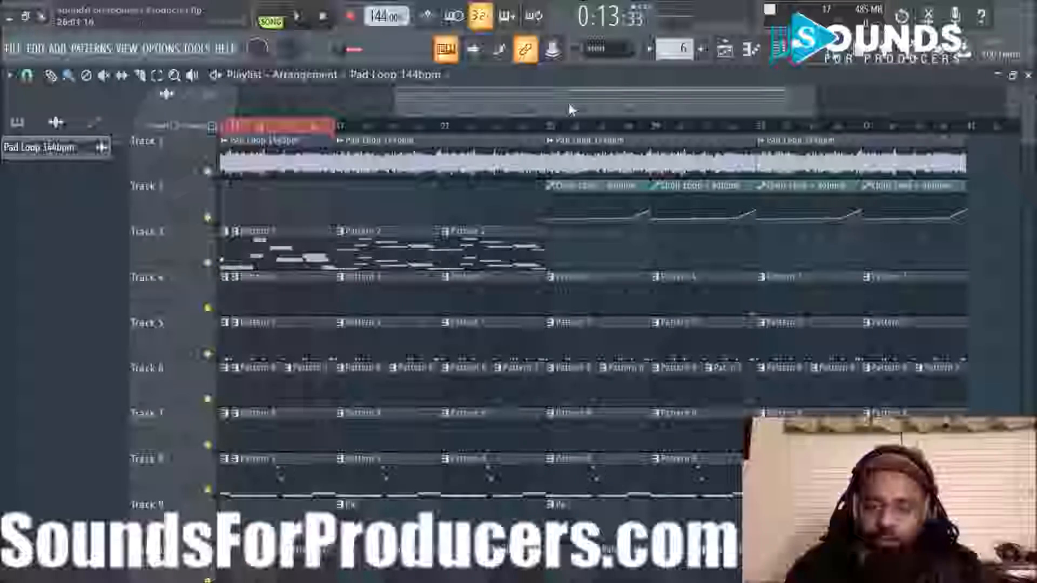
pyautogui.moveTo(578, 96); pyautogui.dragTo(363, 102)
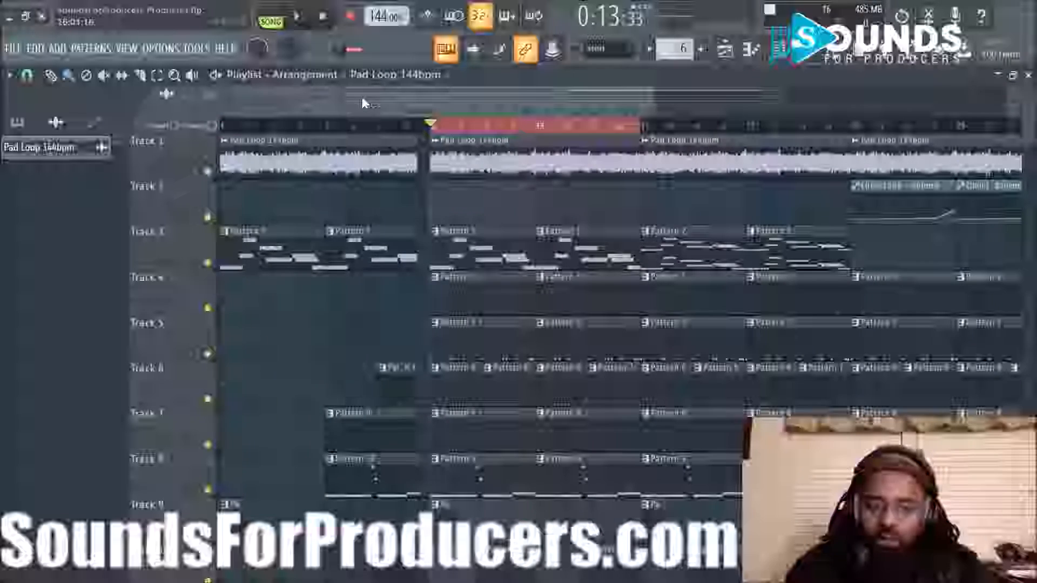
pyautogui.click(494, 132)
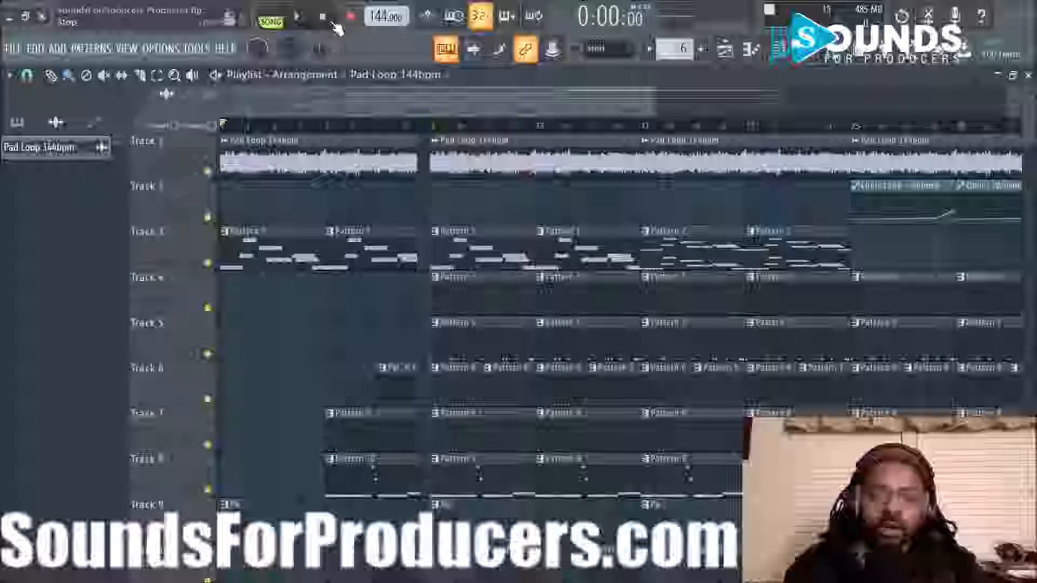
# Review all tracks of the arrangement and play the song from the beginning.
pyautogui.scroll(-3, 408, 135)
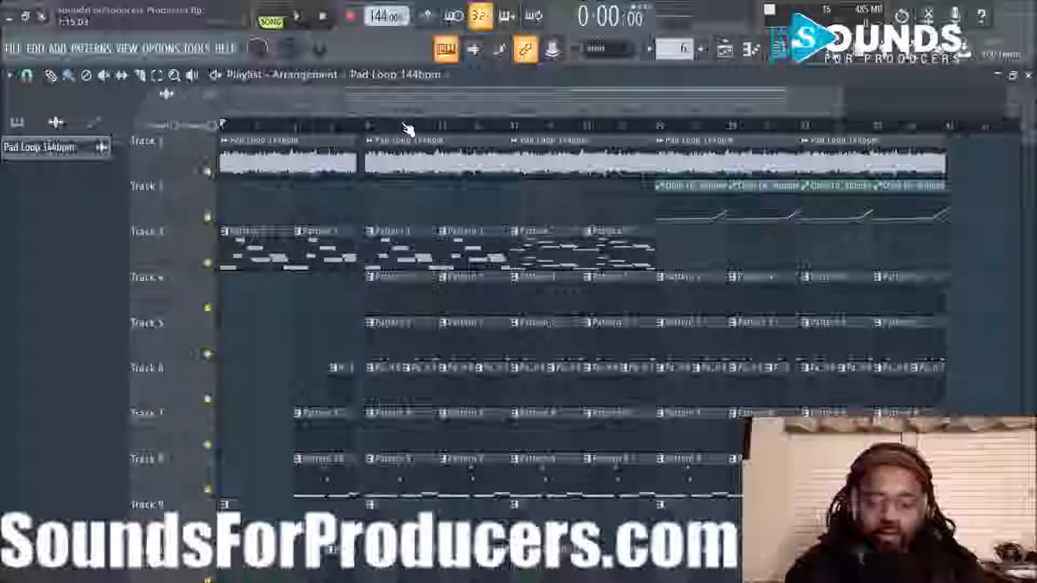
pyautogui.scroll(-3, 810, 313)
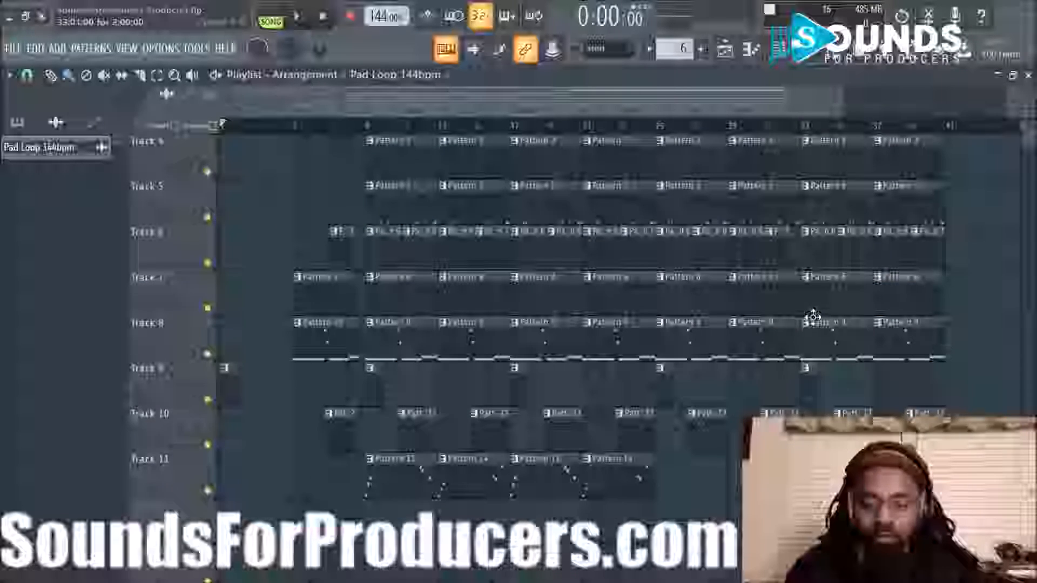
pyautogui.scroll(3, 826, 393)
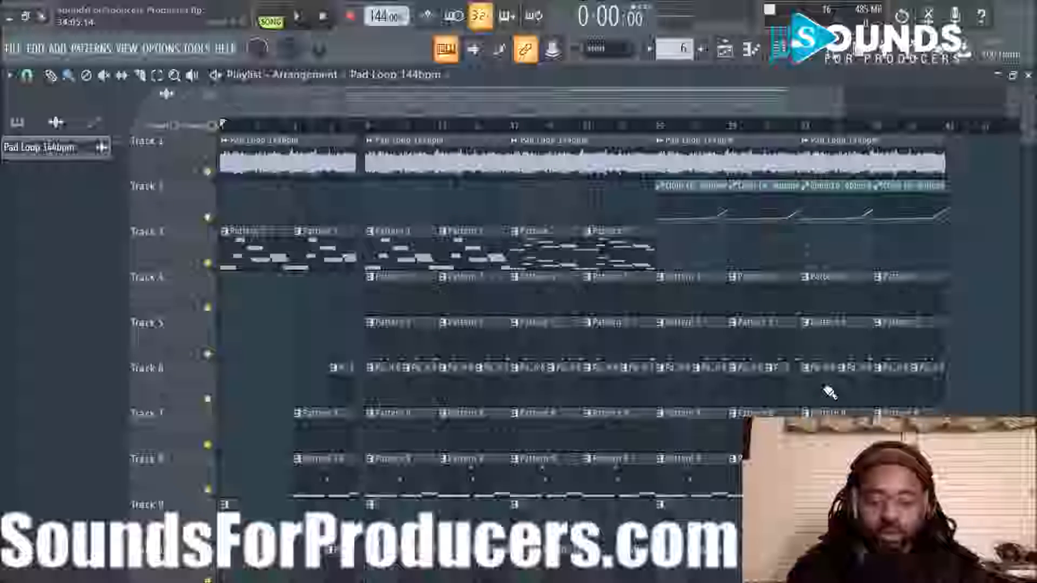
pyautogui.press('space')
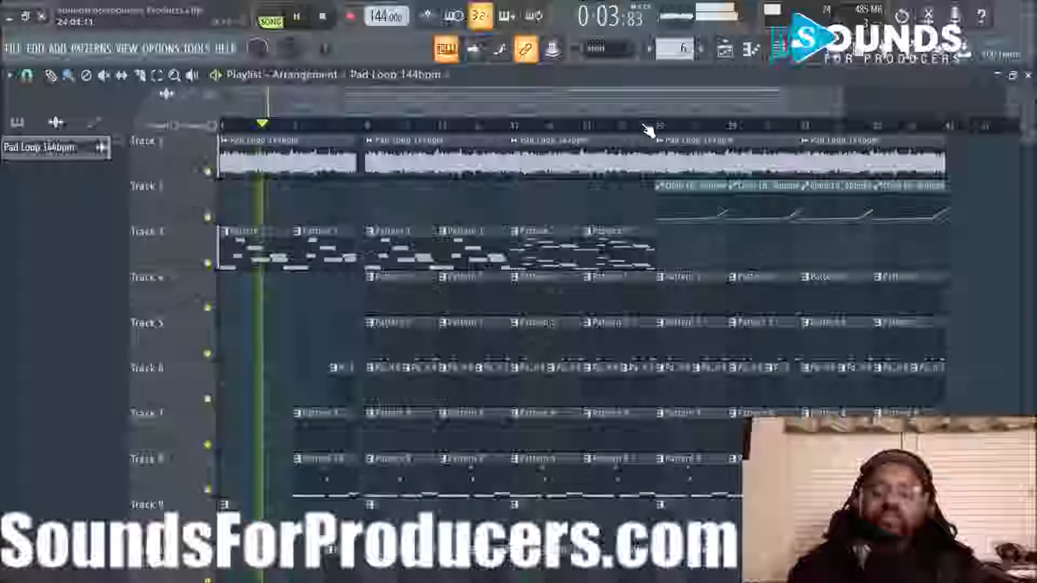
pyautogui.scroll(3, 624, 116)
pyautogui.moveTo(624, 112); pyautogui.dragTo(354, 109)
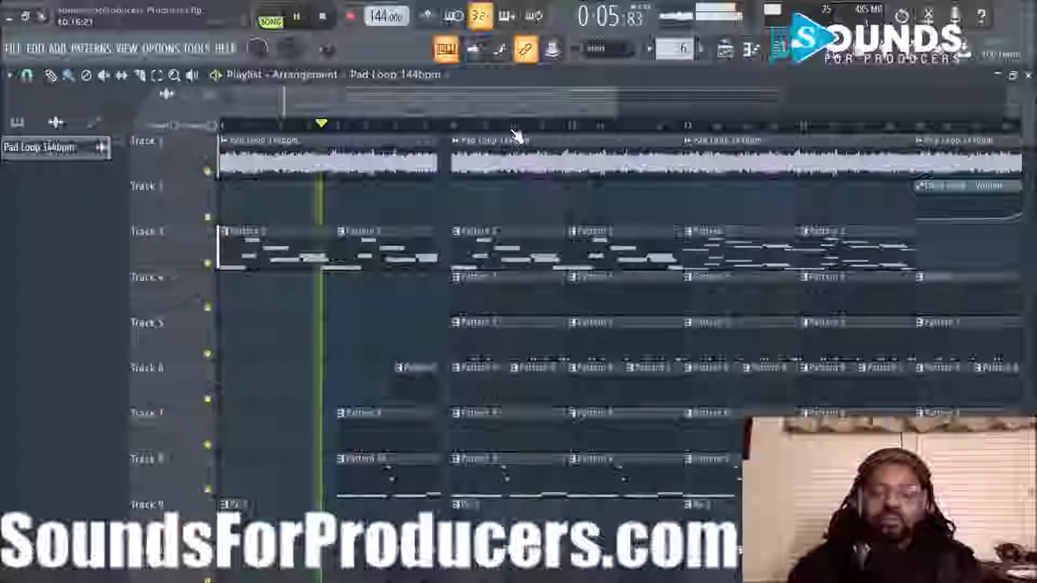
pyautogui.scroll(-3, 513, 128)
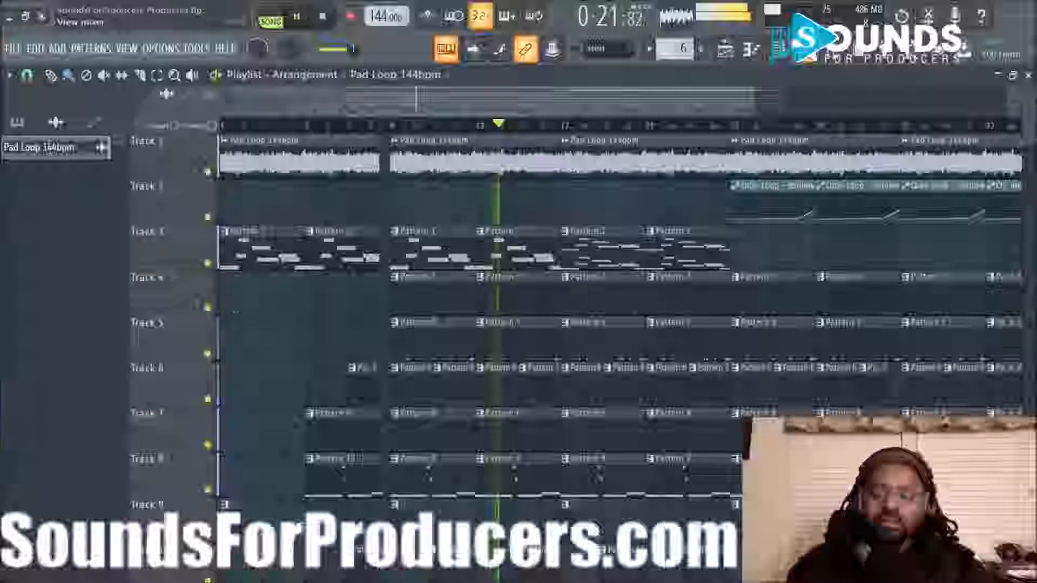
# Examine the Soundgoodizer on the Kick mixer track during playback, close it, and stop the song back in the playlist.
pyautogui.press('F9')
pyautogui.click(241, 191)
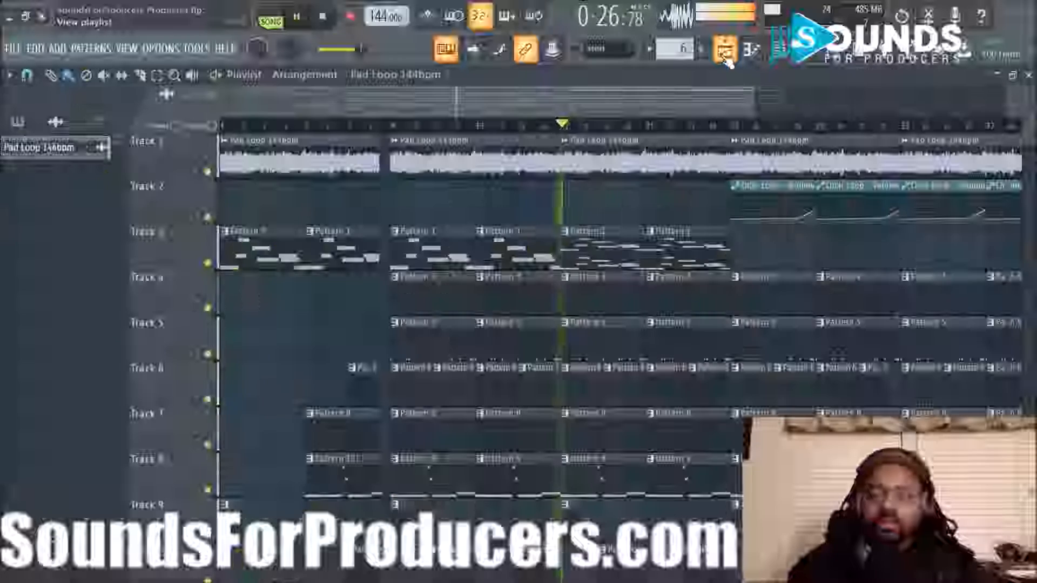
pyautogui.click(724, 52)
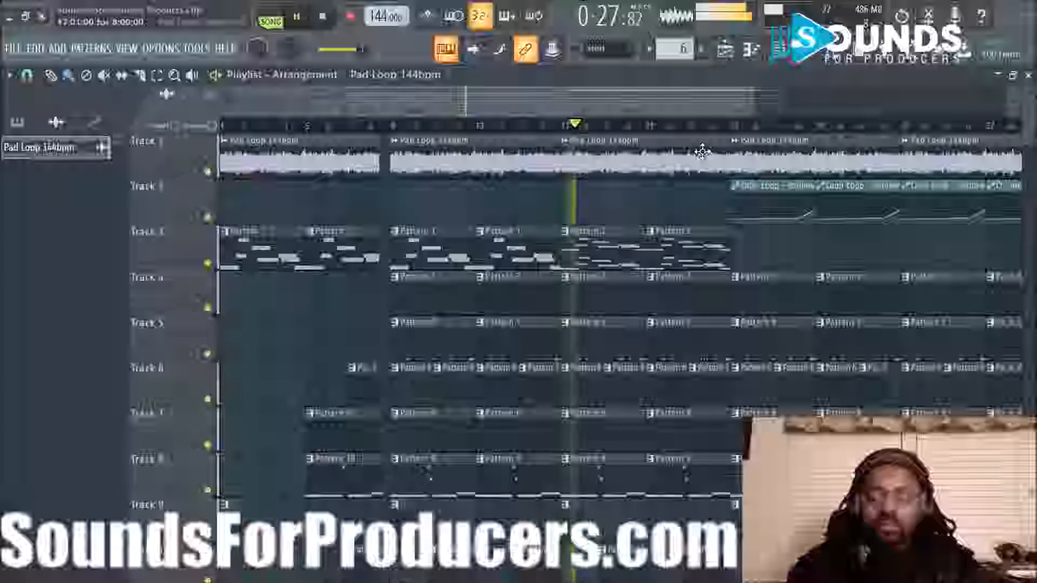
pyautogui.click(725, 49)
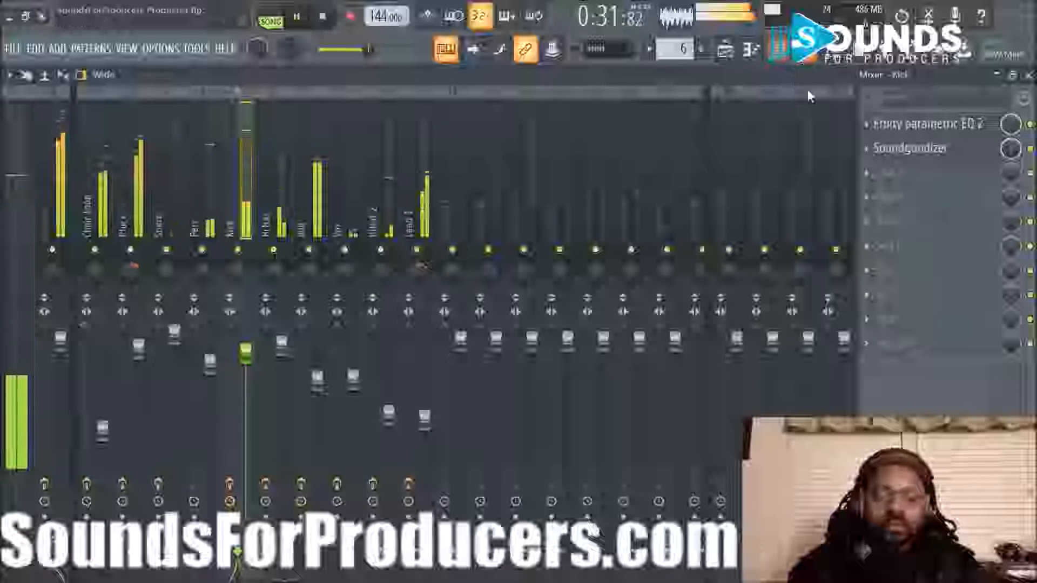
pyautogui.click(899, 149)
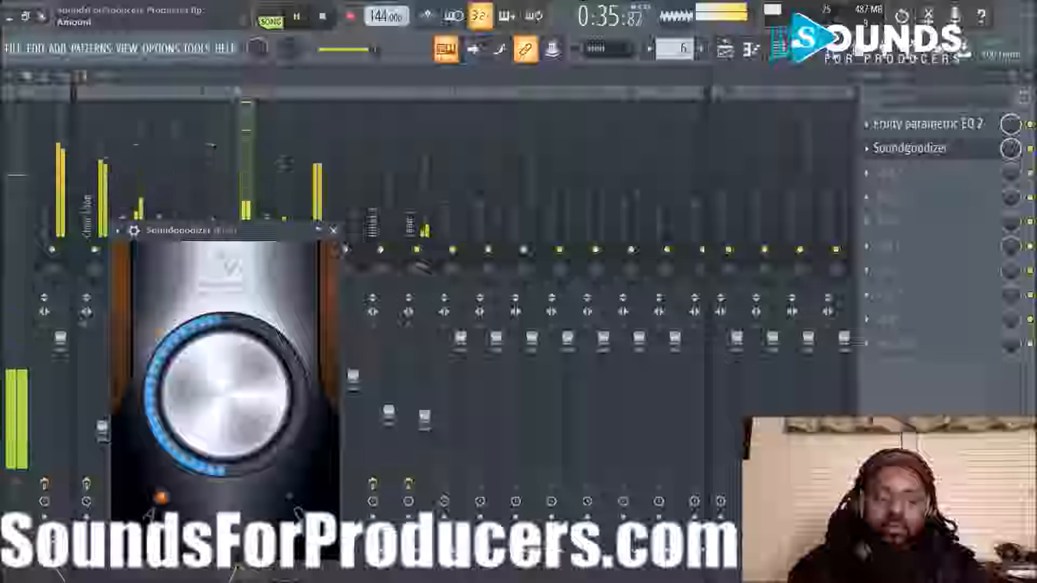
pyautogui.click(333, 231)
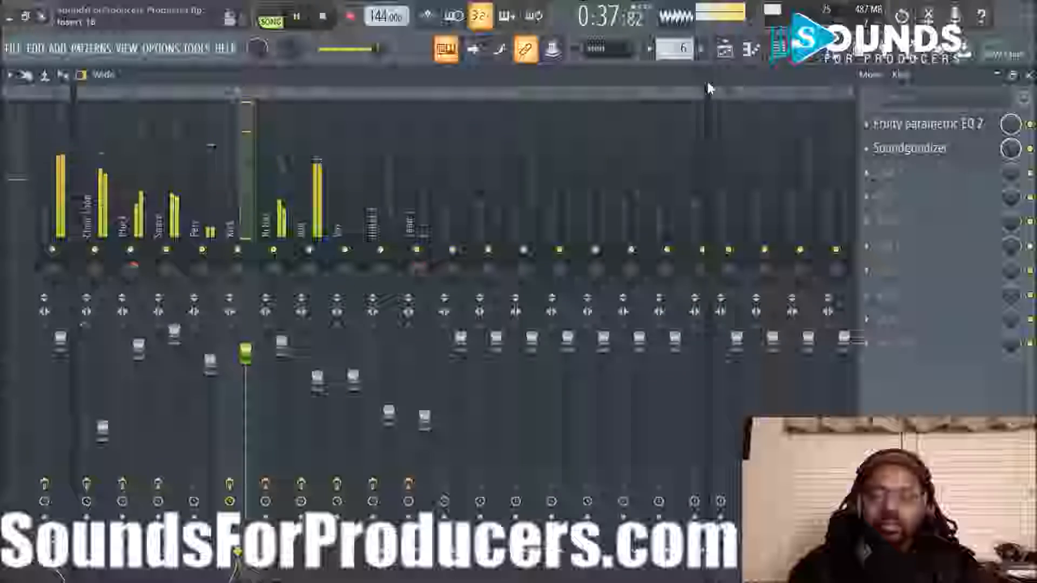
pyautogui.click(725, 49)
pyautogui.press('space')
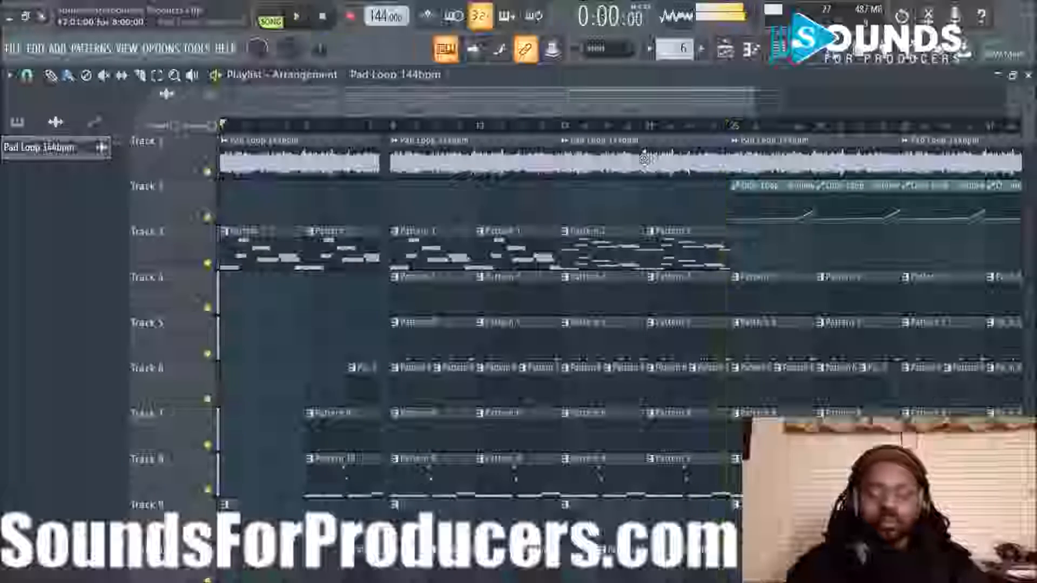
pyautogui.moveTo(394, 128); pyautogui.dragTo(540, 134)
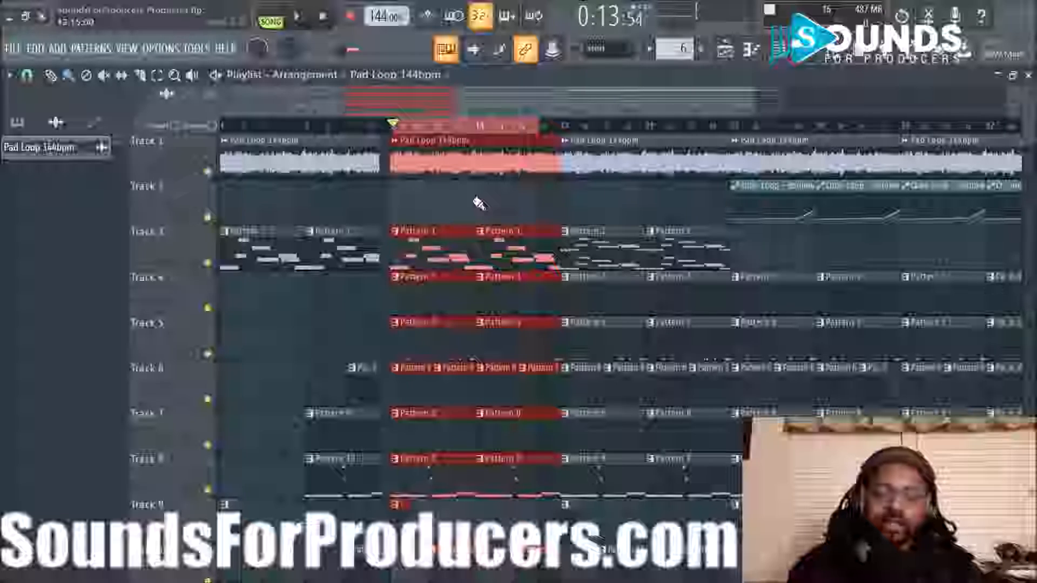
pyautogui.keyDown('ctrl'); pyautogui.rightClick(458, 180); pyautogui.keyUp('ctrl')
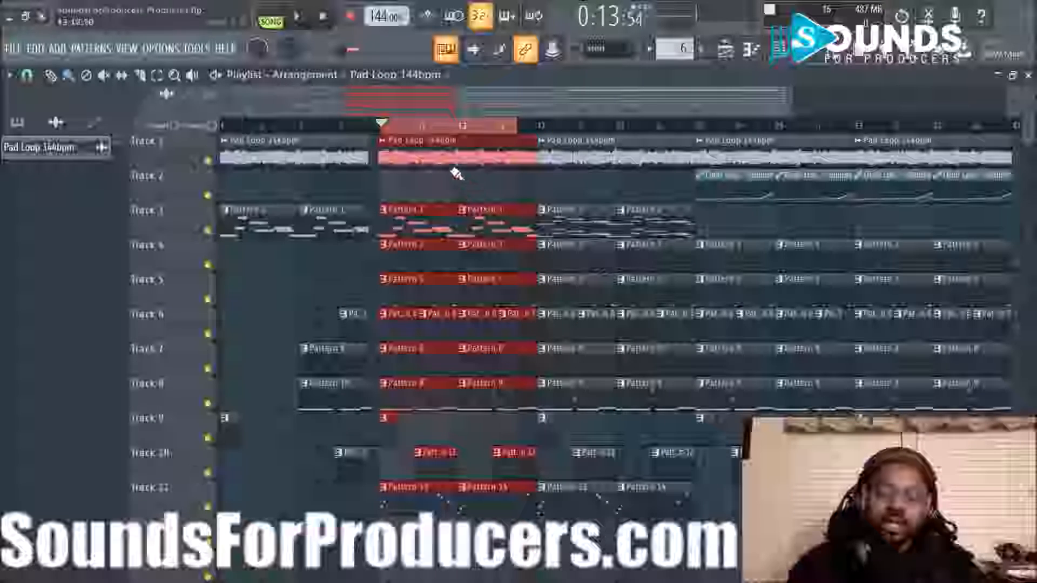
pyautogui.keyDown('ctrl'); pyautogui.click(438, 128); pyautogui.keyUp('ctrl')
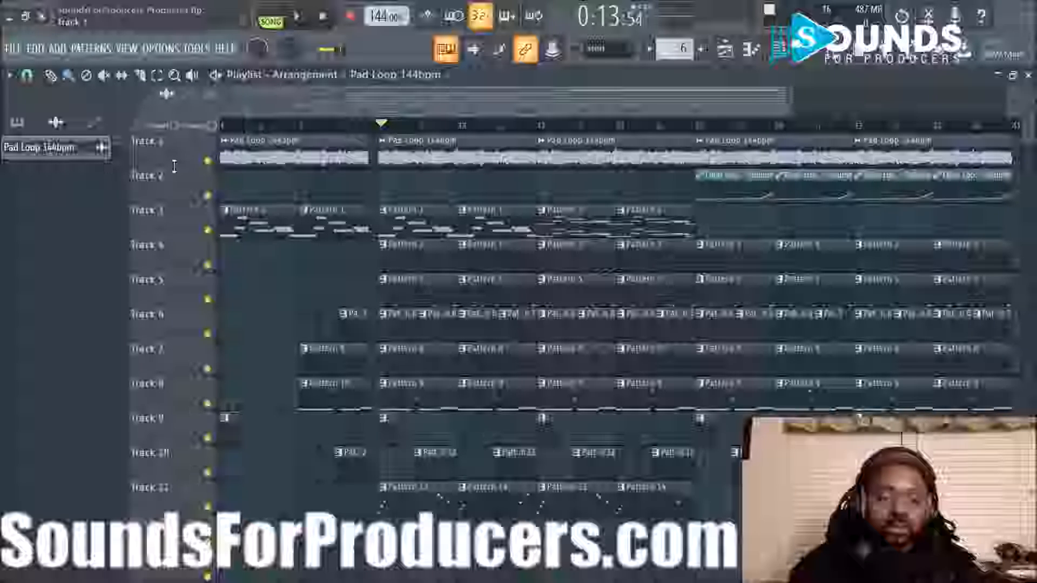
# Examine the opening sections of the arrangement across the upper playlist tracks.
pyautogui.scroll(-1, 174, 167)
pyautogui.scroll(1, 174, 166)
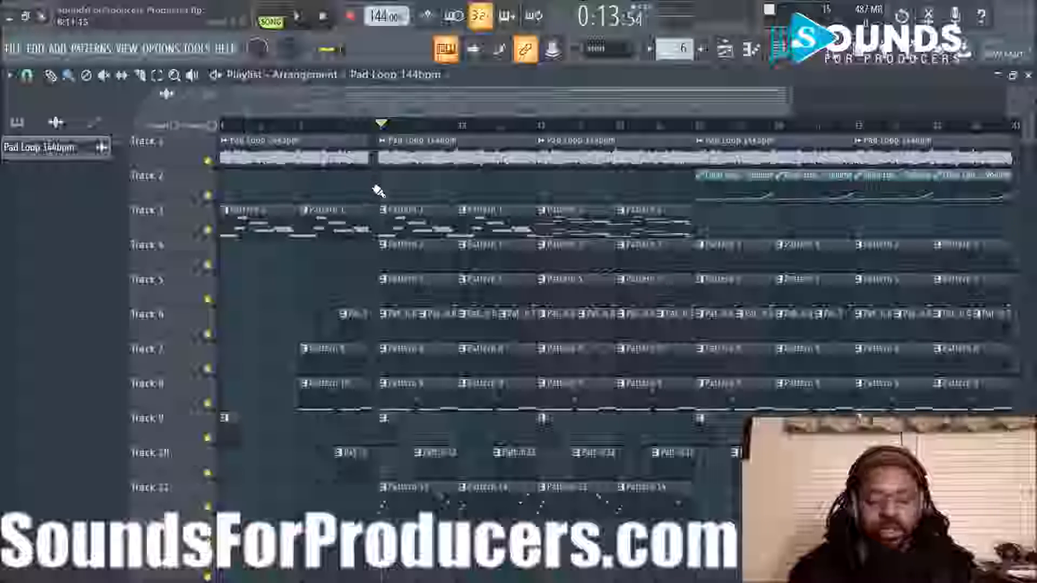
pyautogui.scroll(3, 407, 188)
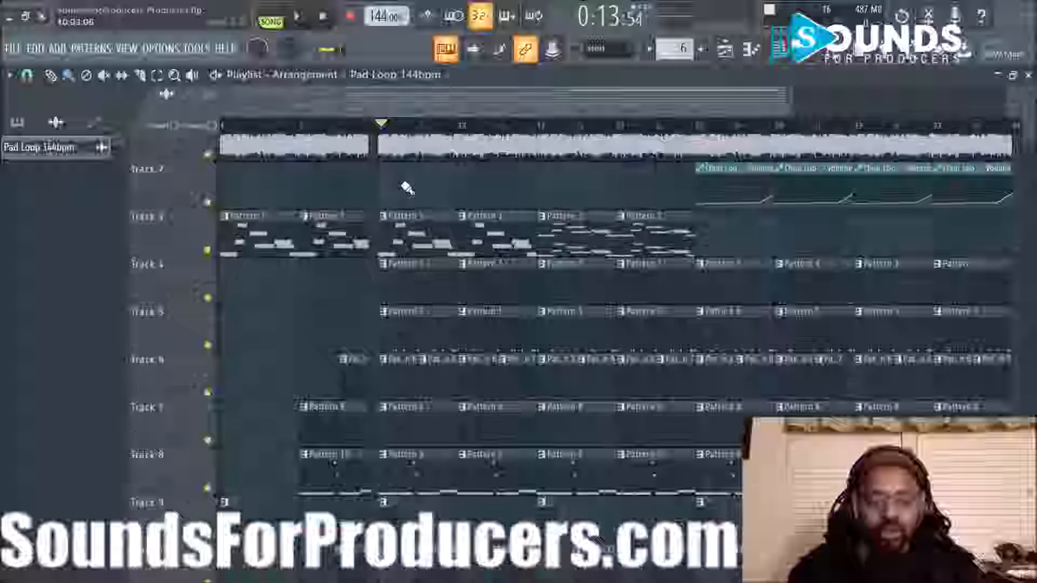
pyautogui.scroll(2, 437, 190)
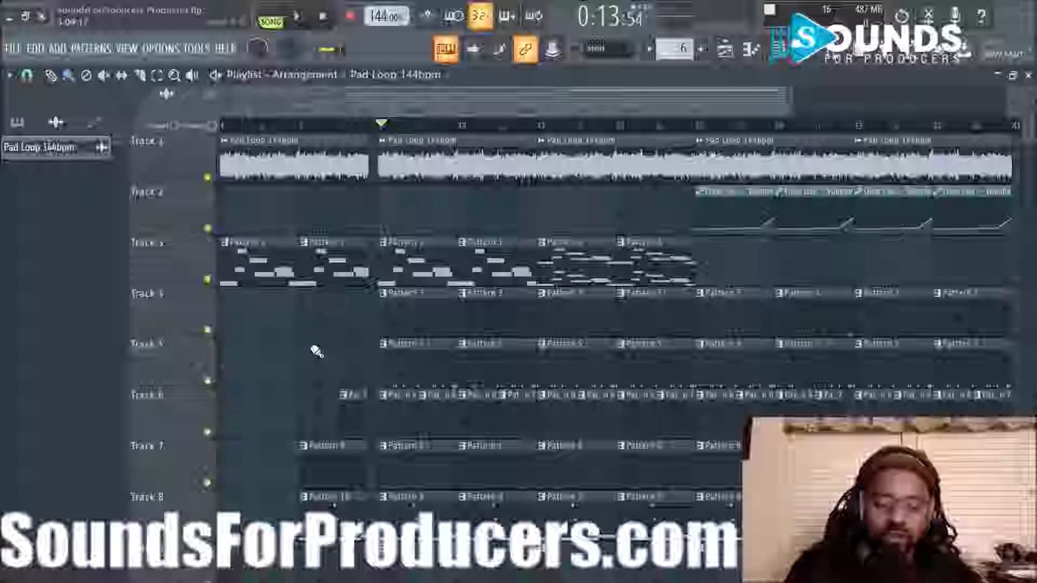
pyautogui.scroll(-1, 316, 352)
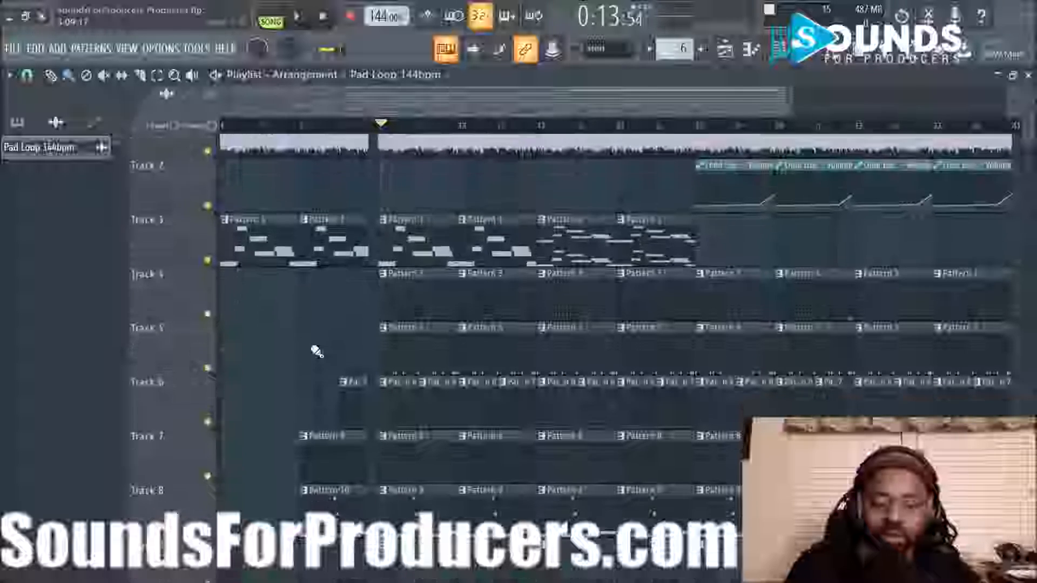
pyautogui.scroll(1, 526, 317)
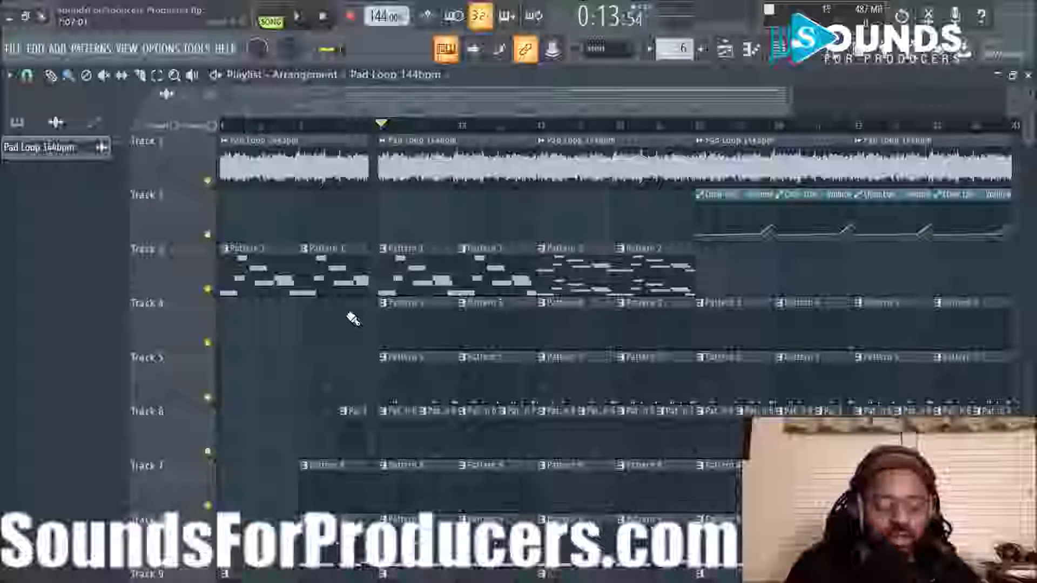
pyautogui.scroll(5, 332, 232)
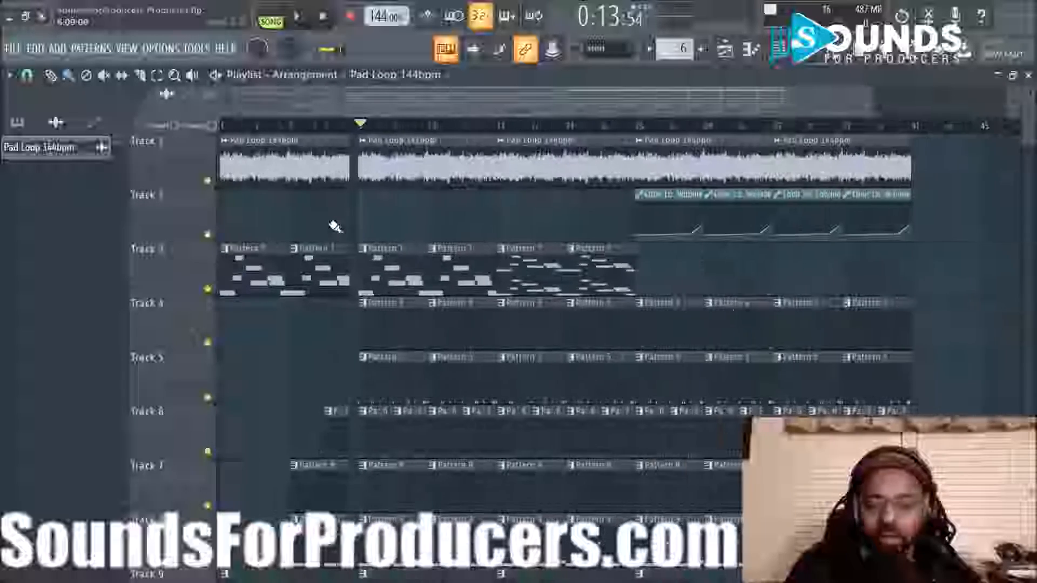
pyautogui.scroll(-2, 335, 227)
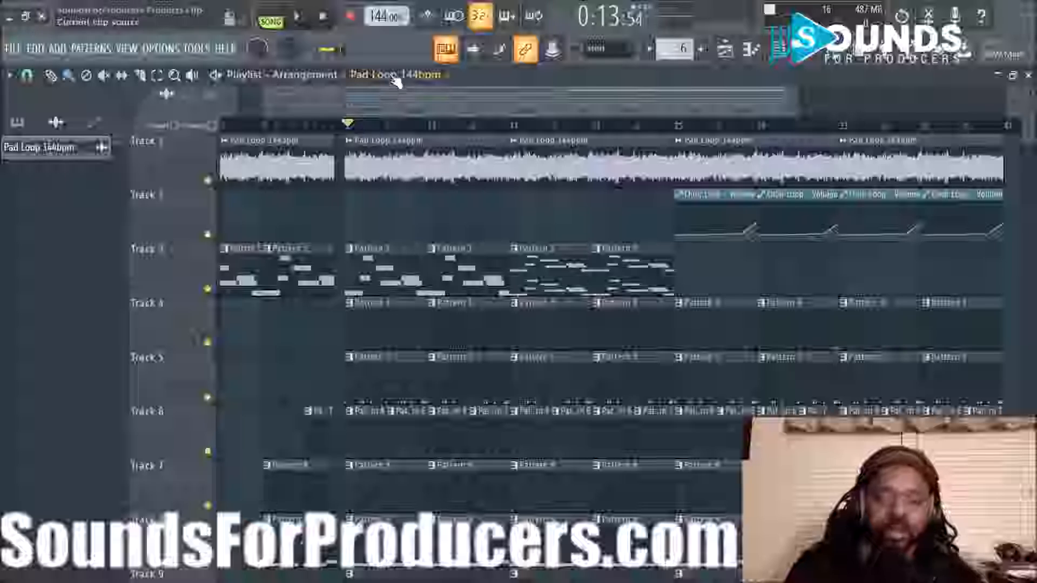
pyautogui.moveTo(393, 99); pyautogui.dragTo(335, 105)
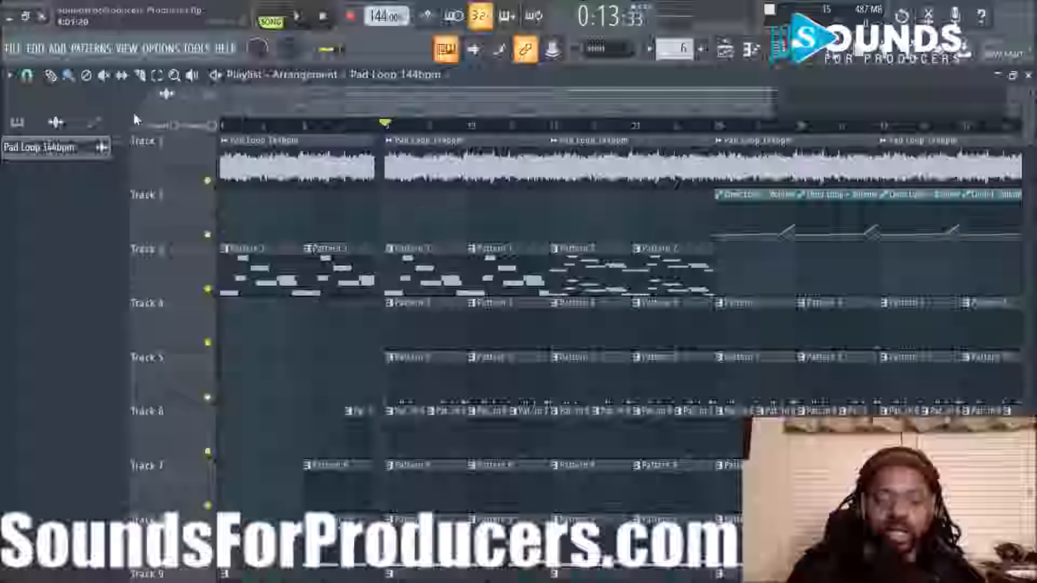
# Set the playlist snap to Beat, then select the time range of the second and third Pad Loop clips and play it.
pyautogui.click(27, 75)
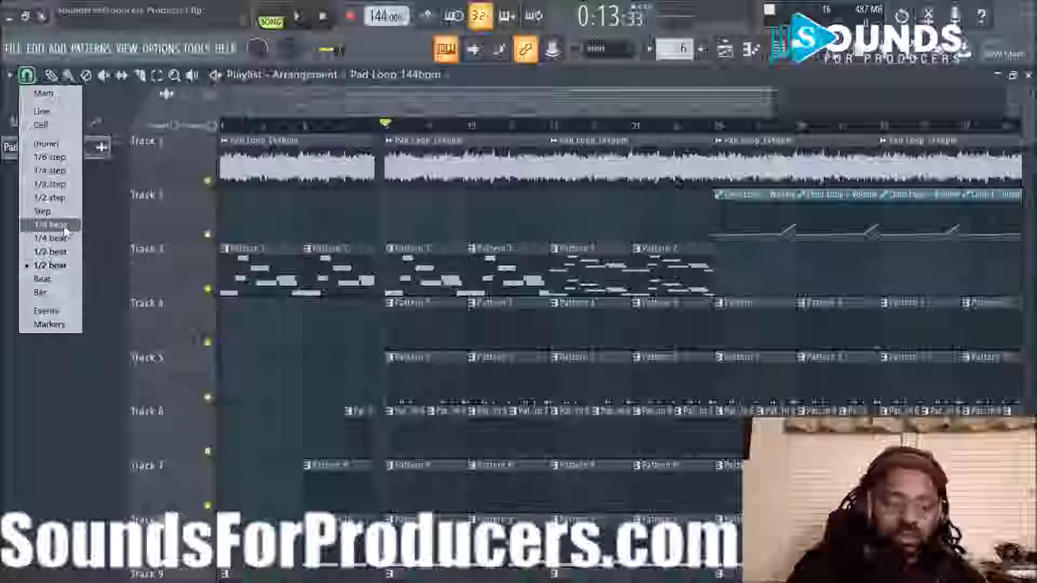
pyautogui.click(55, 278)
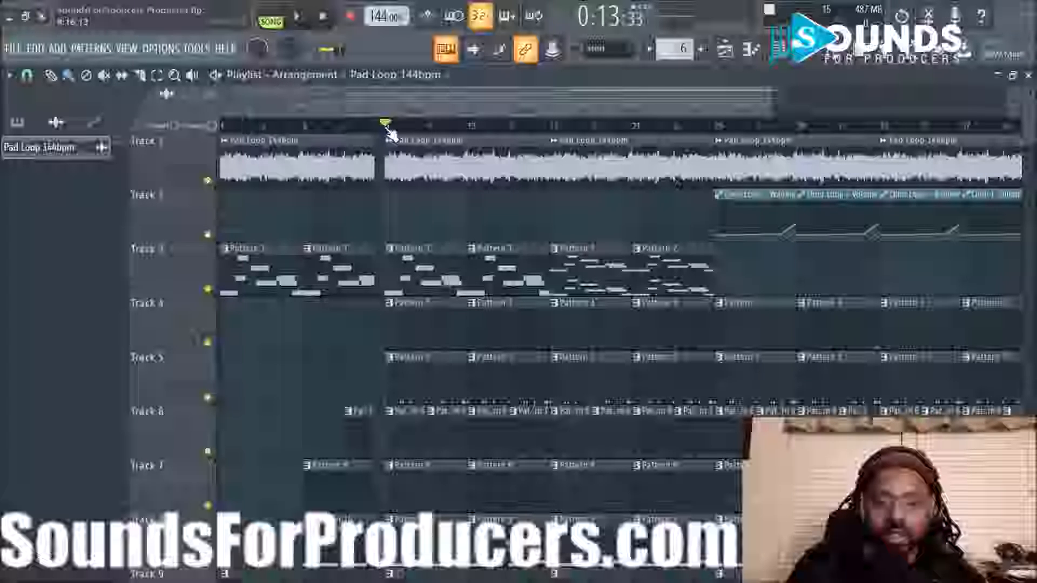
pyautogui.moveTo(392, 134); pyautogui.dragTo(712, 143)
pyautogui.press('space')
# Raise the volume of the first hi-hat track slightly in the mixer.
pyautogui.press('F9')
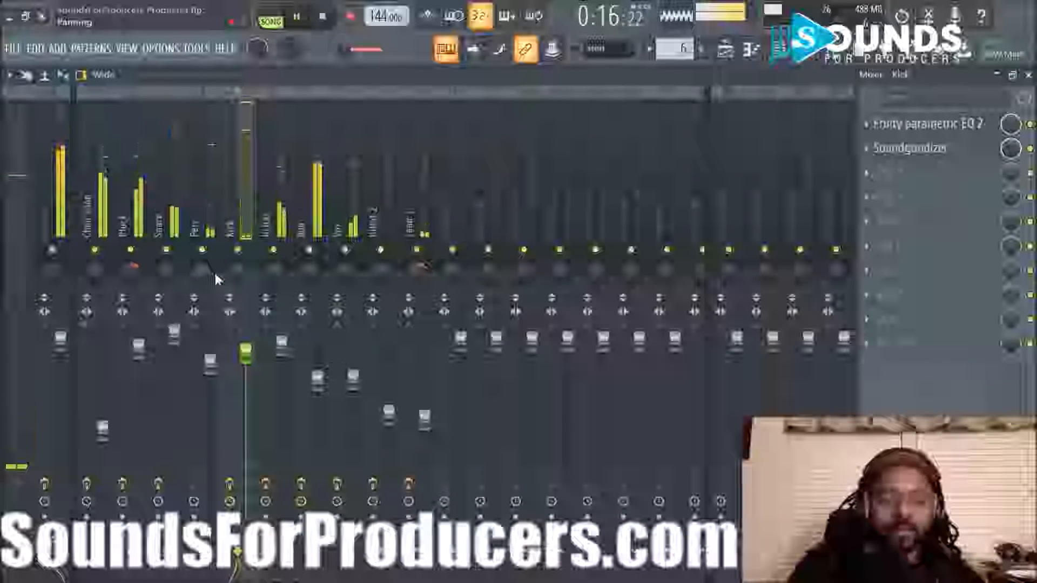
pyautogui.click(275, 197)
pyautogui.moveTo(286, 351); pyautogui.dragTo(286, 340)
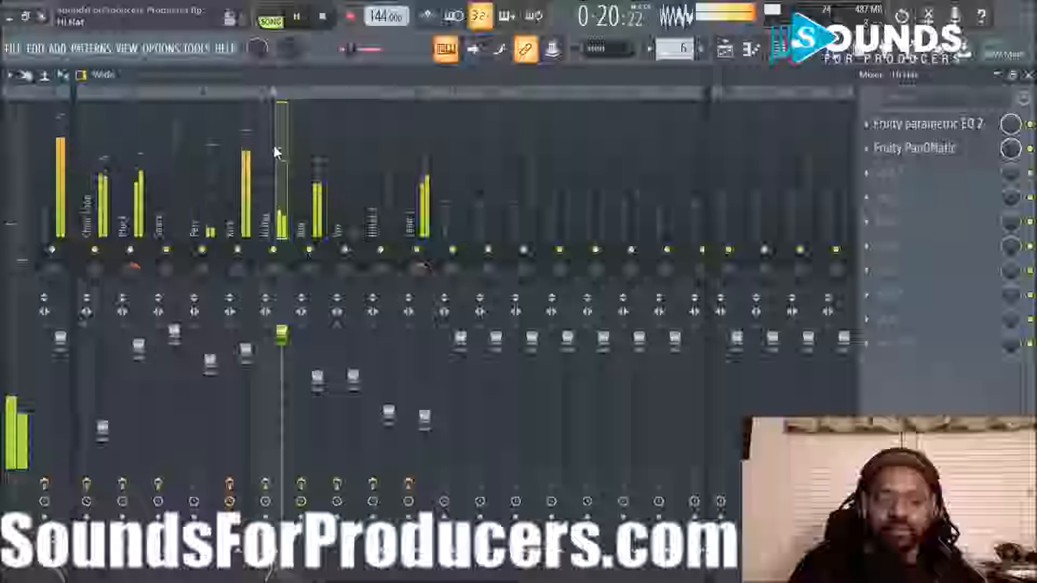
# Check the Channel rack and close it, then raise the Hihat 2 mixer track's volume to about the Vox fader's level.
pyautogui.click(778, 60)
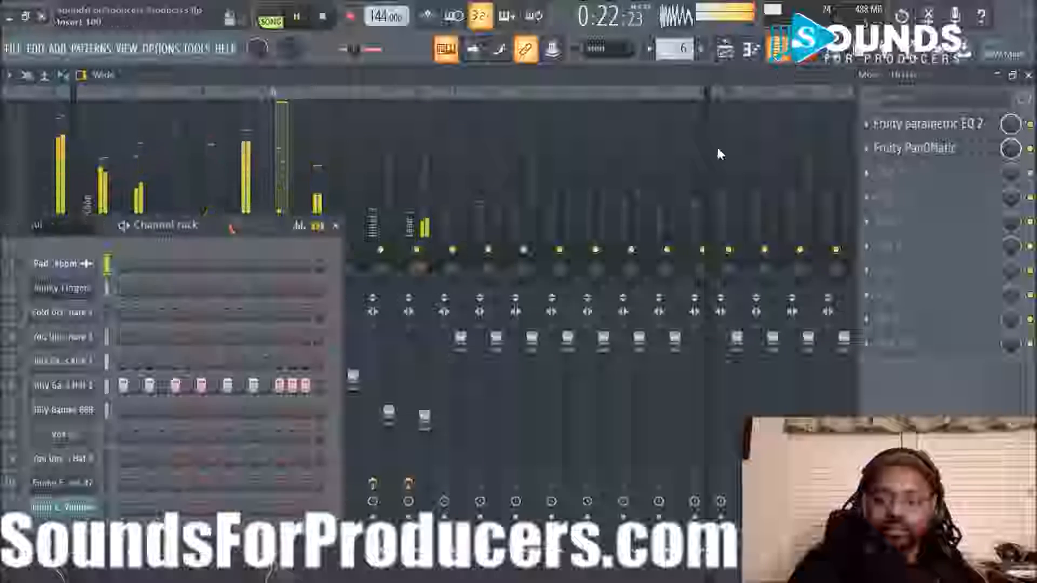
pyautogui.moveTo(172, 237); pyautogui.dragTo(342, 243)
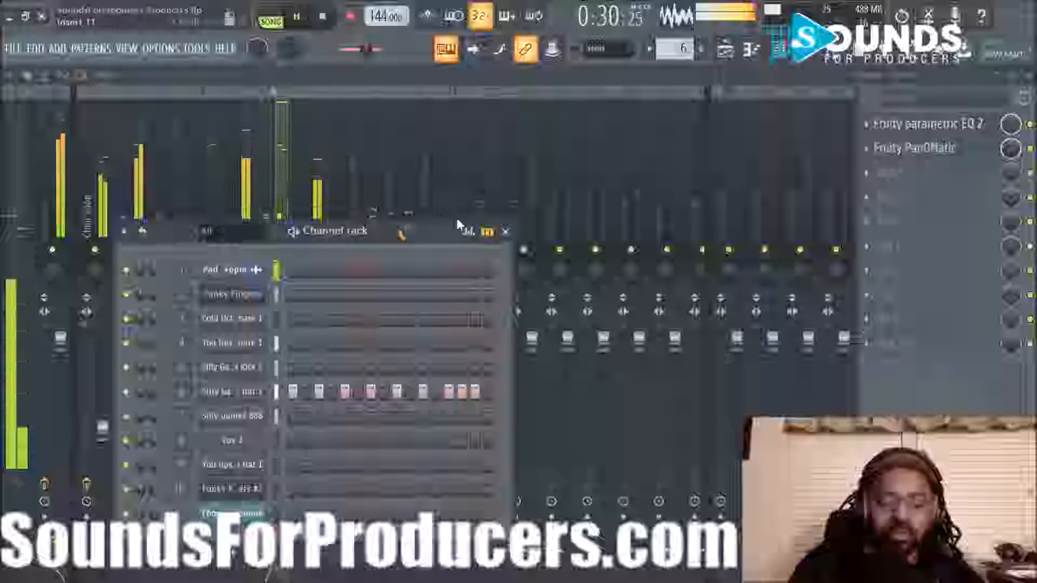
pyautogui.click(505, 231)
pyautogui.click(363, 401)
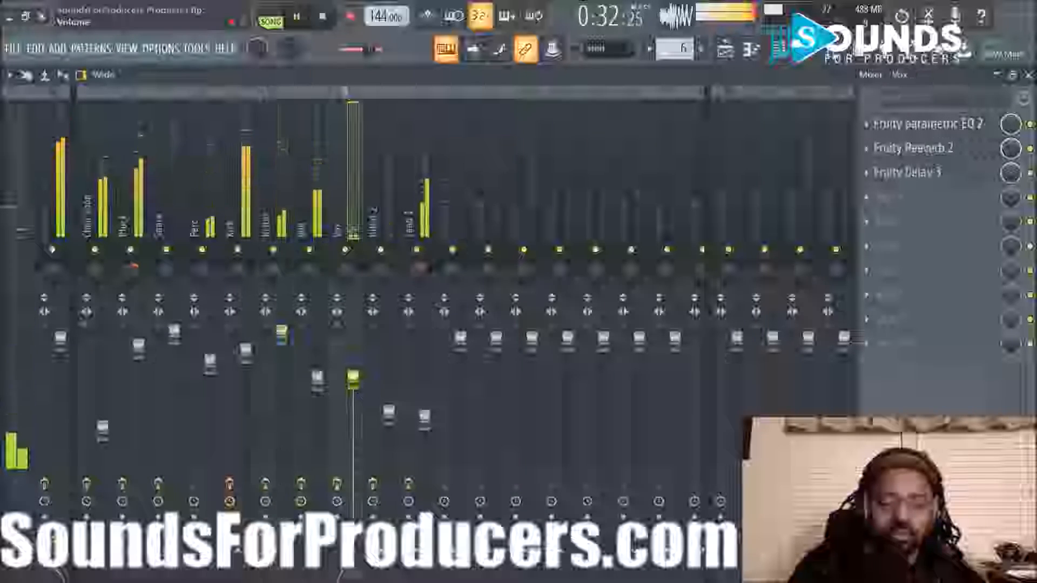
pyautogui.moveTo(389, 412); pyautogui.dragTo(388, 378)
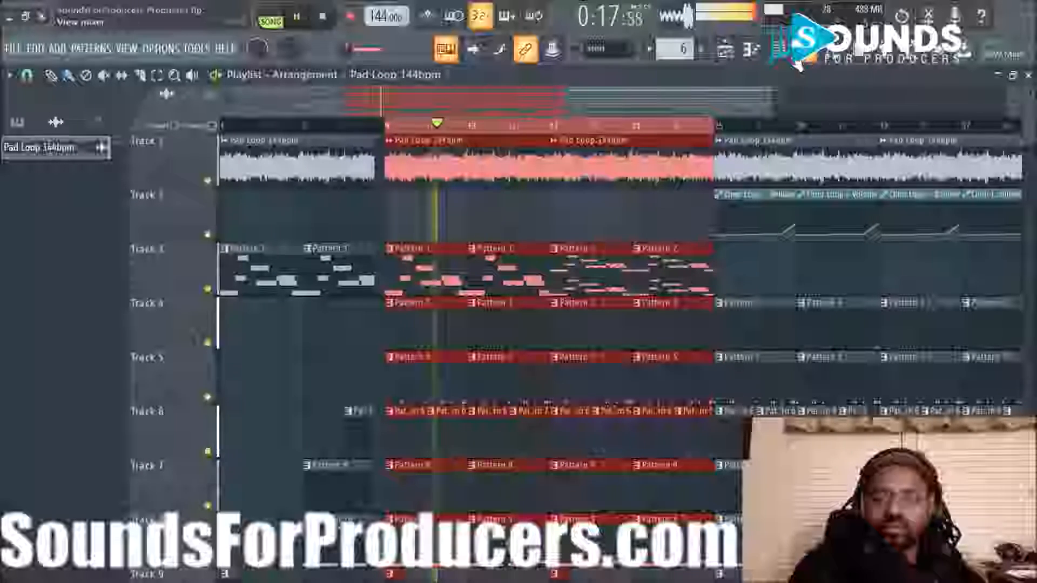
# Open the Silly Games Kick 1 channel settings from the Channel rack and check its envelope and miscellaneous functions.
pyautogui.click(779, 49)
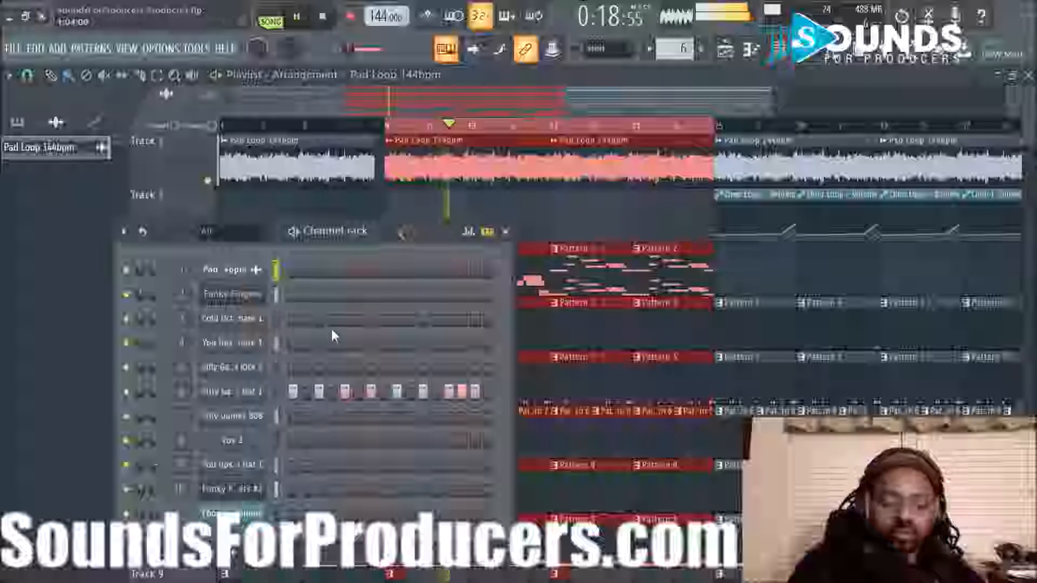
pyautogui.click(240, 369)
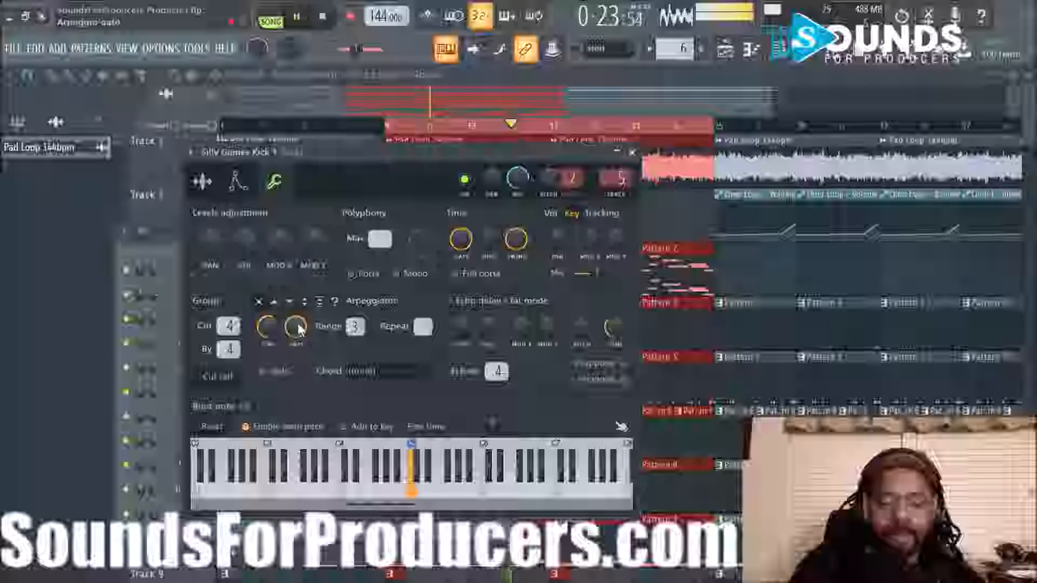
pyautogui.click(238, 184)
pyautogui.click(287, 186)
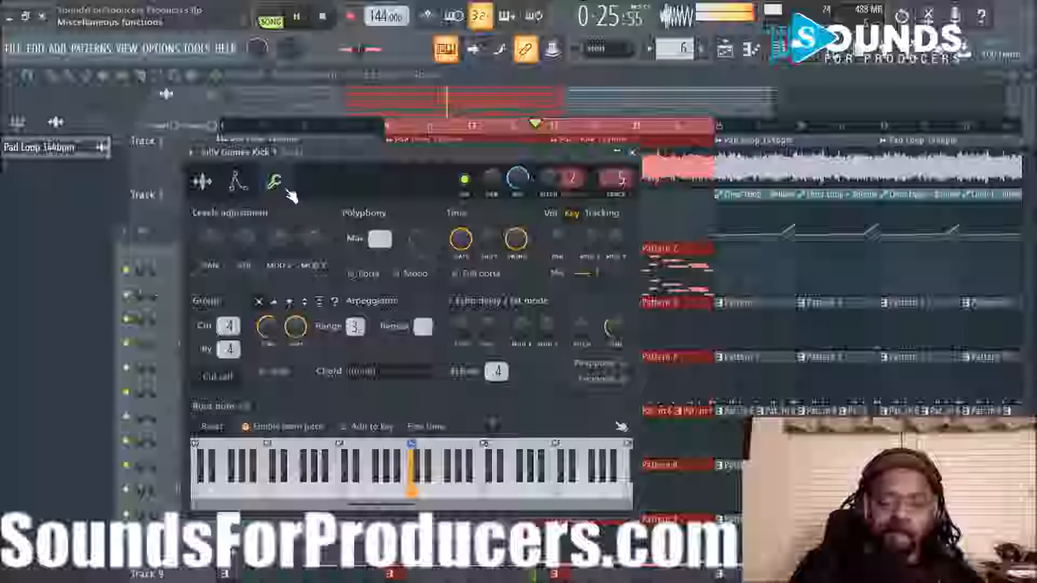
# Check the Echo delay / fat mode presets of the kick channel.
pyautogui.click(456, 302)
pyautogui.click(456, 306)
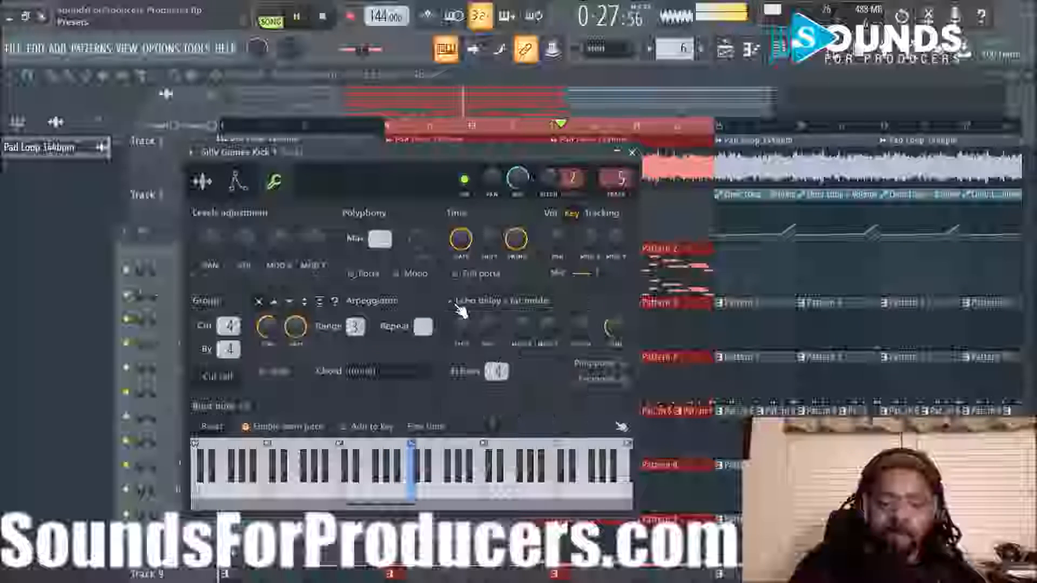
pyautogui.click(456, 304)
pyautogui.click(456, 305)
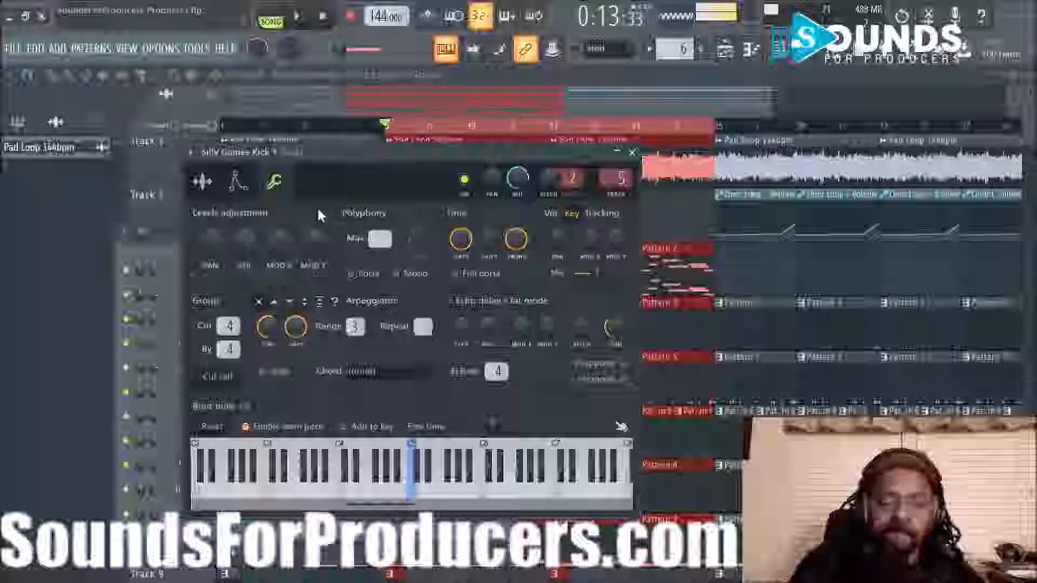
pyautogui.click(451, 305)
pyautogui.click(451, 305)
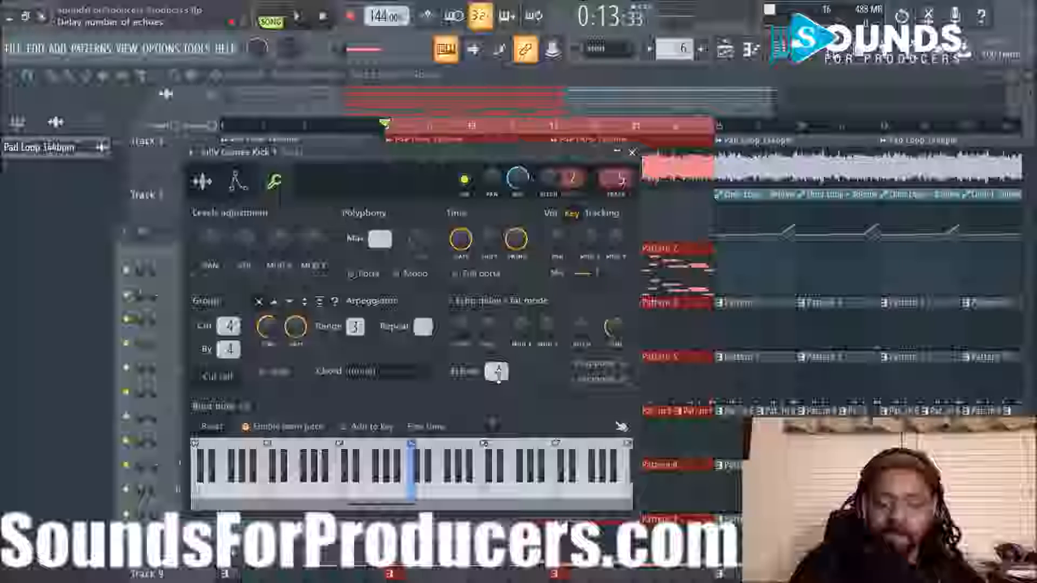
# Raise the Boost amount in the kick sample's precomputed effects to 40%.
pyautogui.click(202, 181)
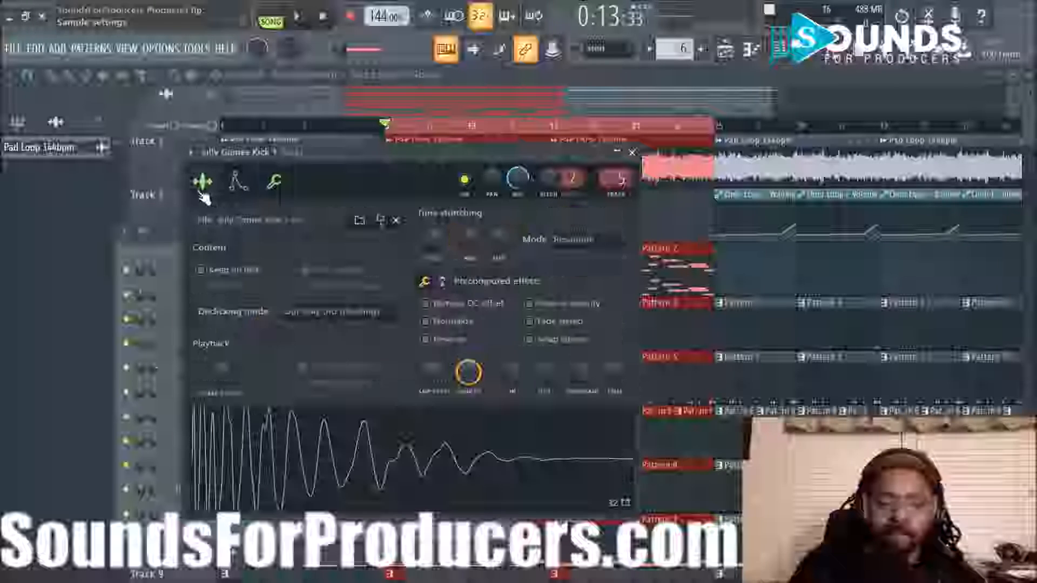
pyautogui.click(455, 281)
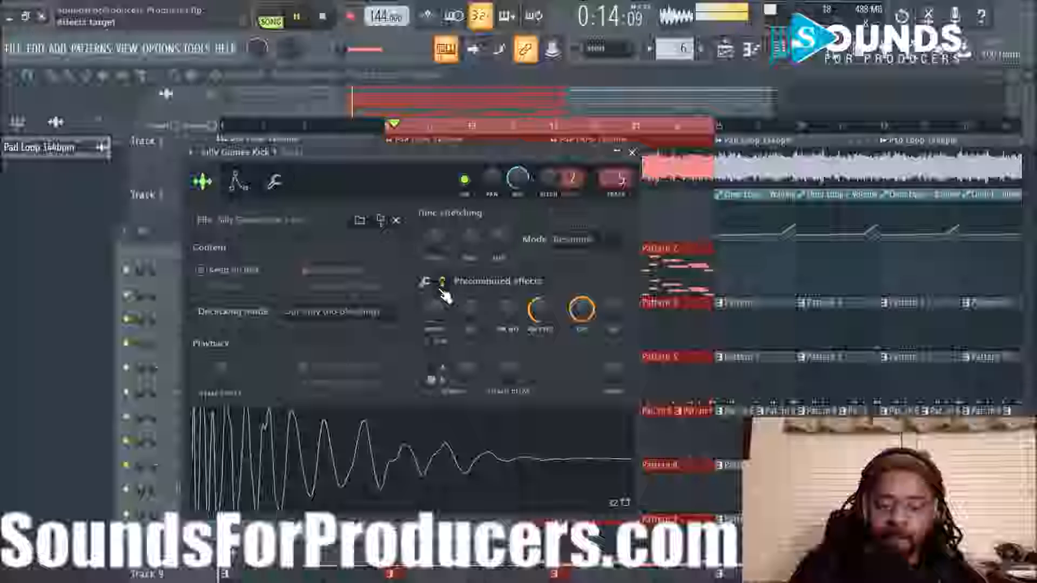
pyautogui.moveTo(431, 318); pyautogui.dragTo(430, 288)
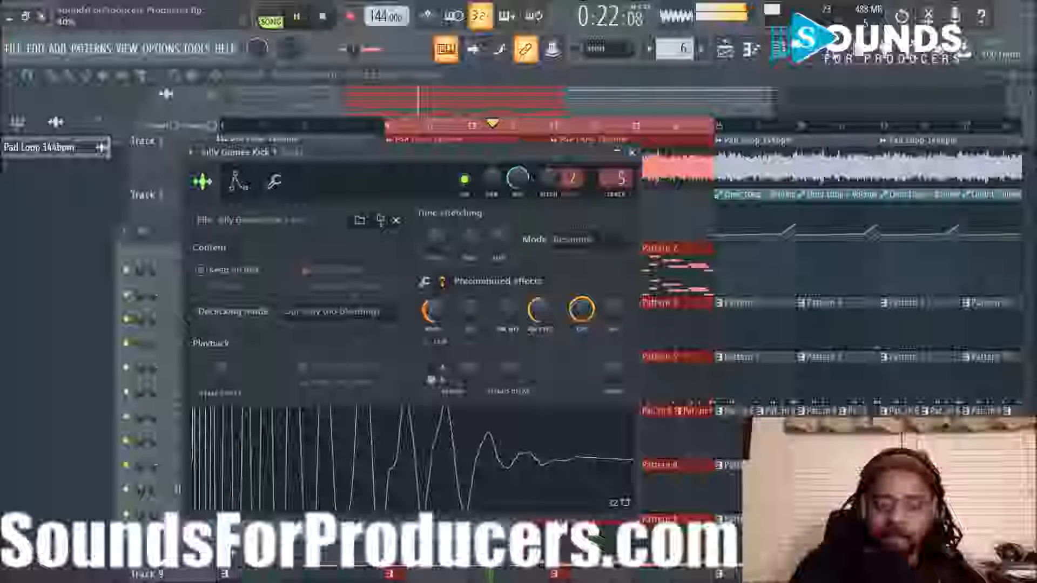
# Solo the Kick track in the mixer to listen to it, and unsolo it again.
pyautogui.click(806, 58)
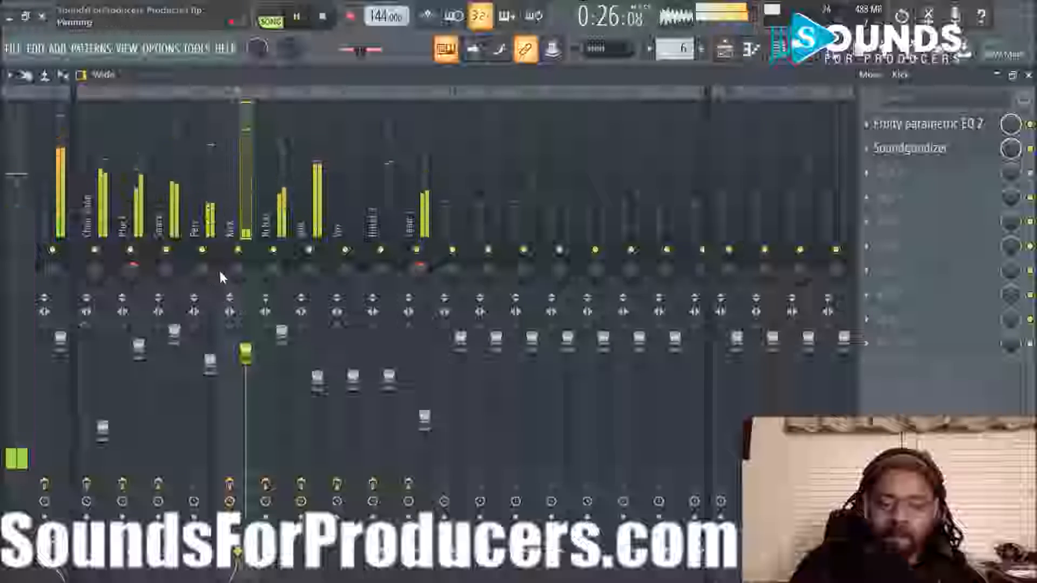
pyautogui.rightClick(238, 250)
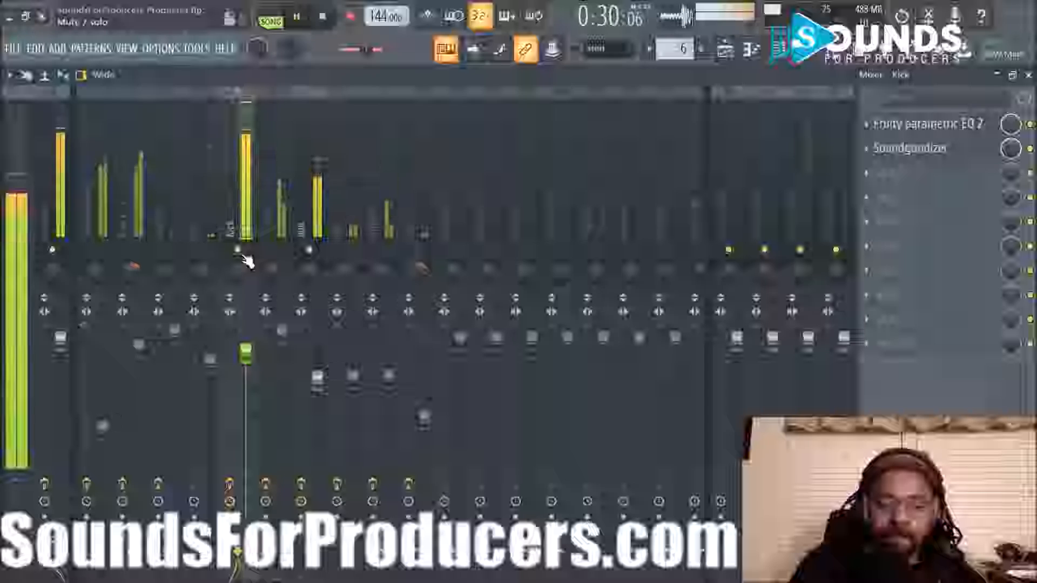
pyautogui.rightClick(241, 254)
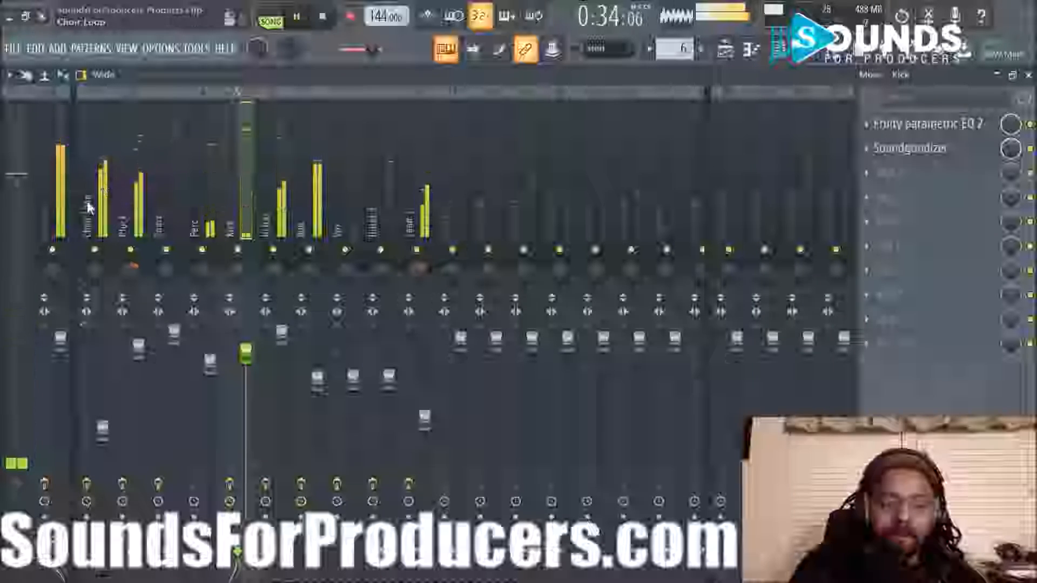
# Lower the volumes of the mixer tracks from Choir Loop to Lead 1 together slightly, select only Kick, and restart playback.
pyautogui.moveTo(86, 198); pyautogui.dragTo(425, 216)
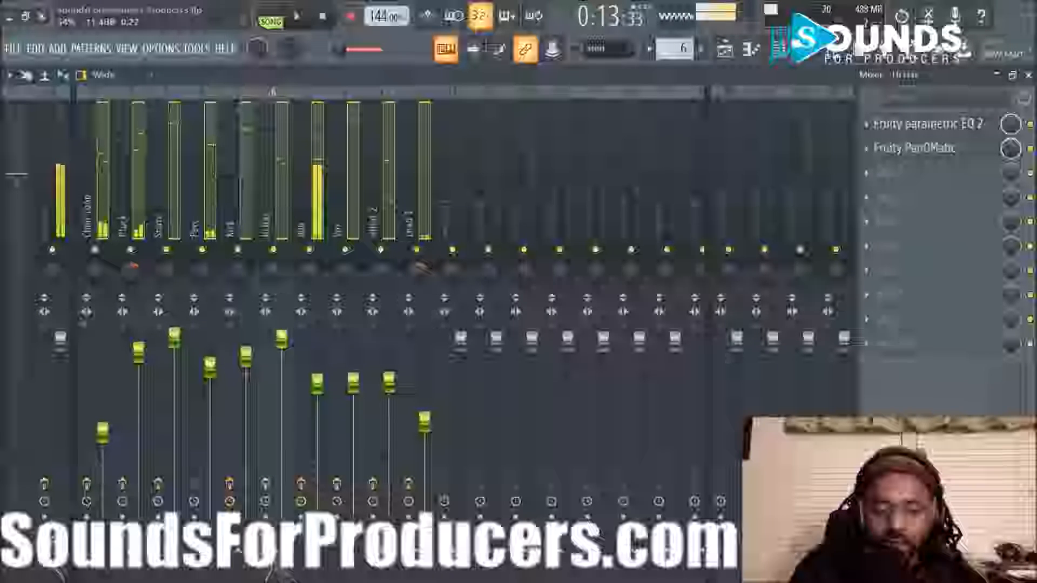
pyautogui.click(226, 174)
pyautogui.press('space')
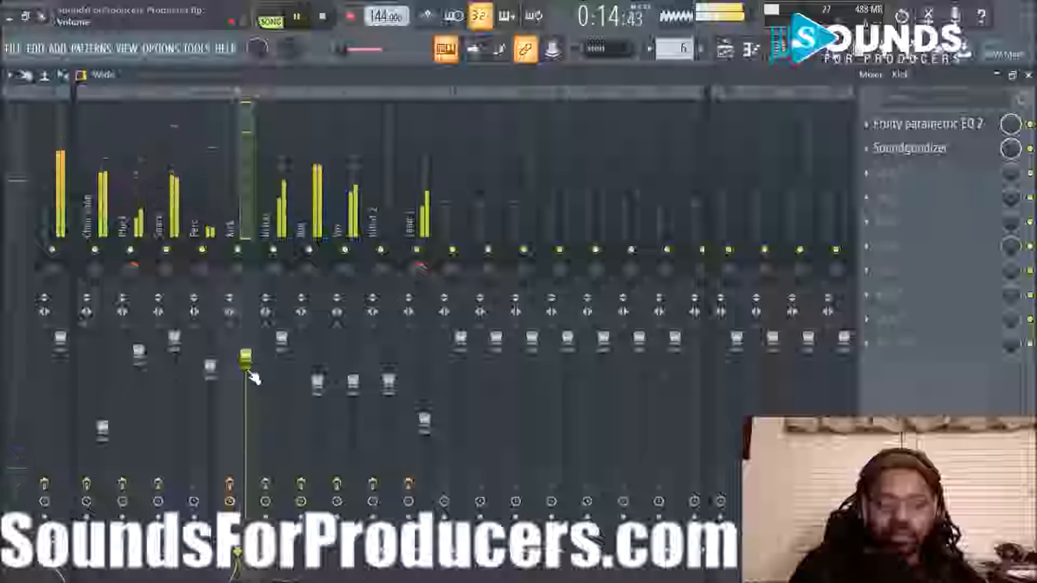
# Fine-tune the Kick mixer track's volume during playback and return to the playlist.
pyautogui.moveTo(245, 355); pyautogui.dragTo(246, 348)
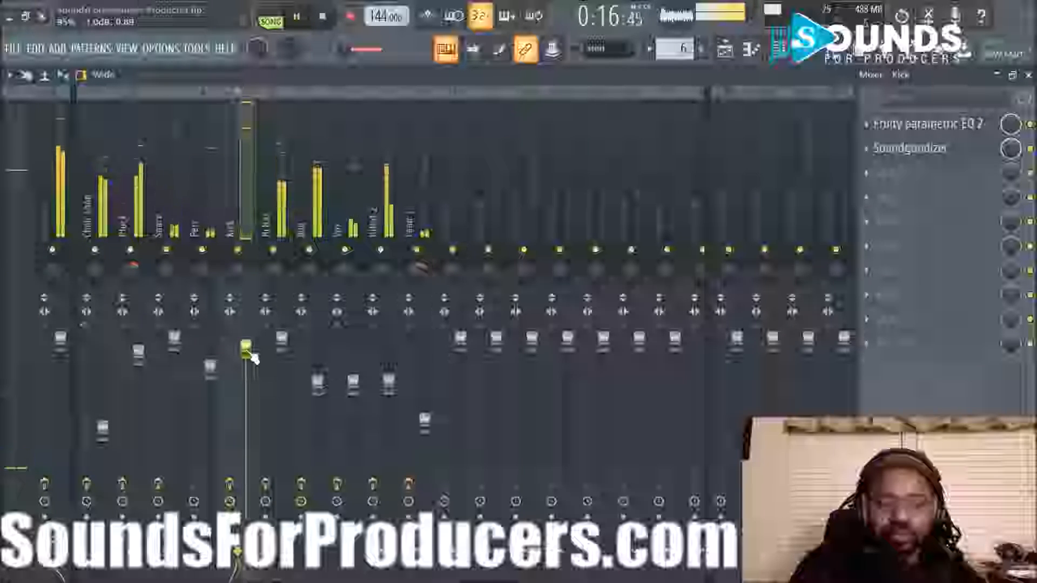
pyautogui.moveTo(248, 352); pyautogui.dragTo(249, 358)
pyautogui.click(726, 53)
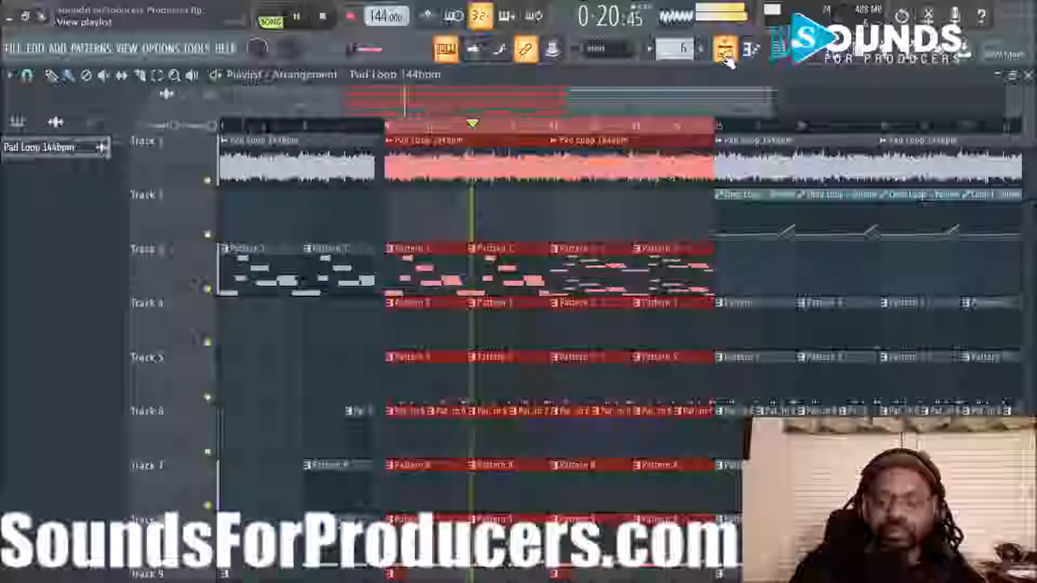
# Inspect the Silly Games Kick 1 channel's precomputed effects and miscellaneous functions while the beat plays.
pyautogui.click(750, 49)
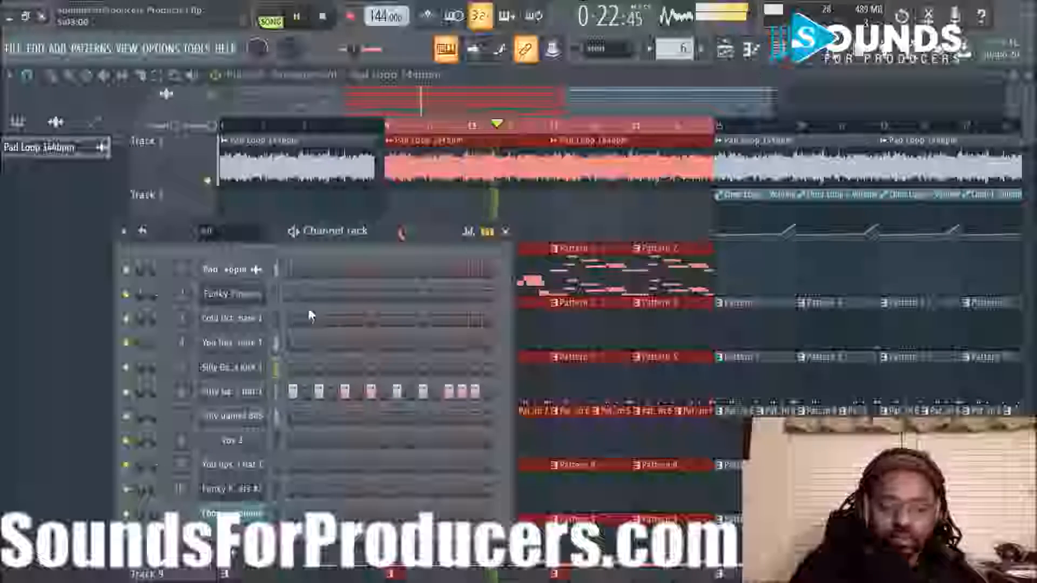
pyautogui.click(237, 367)
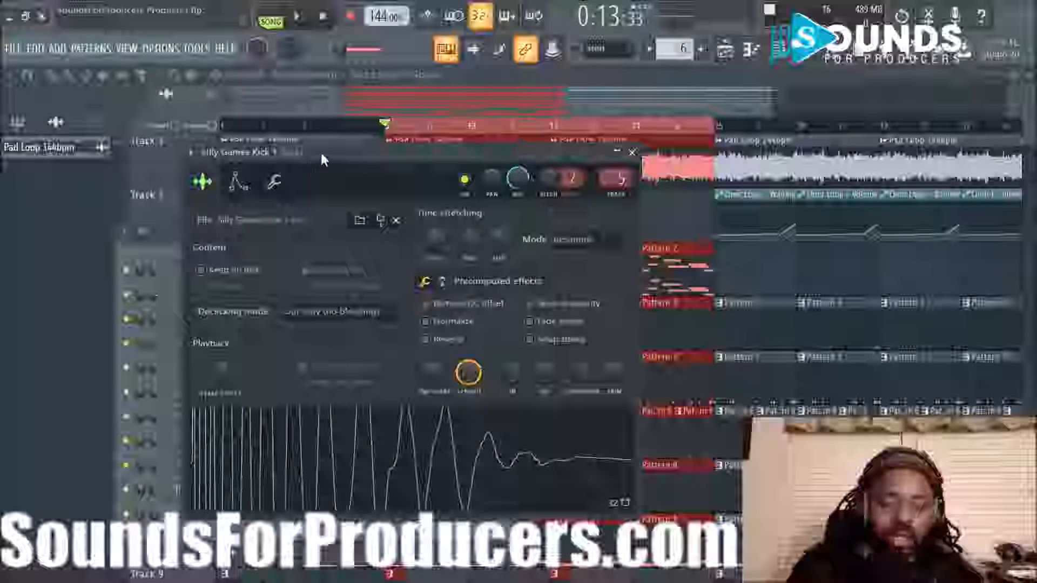
pyautogui.moveTo(319, 150); pyautogui.dragTo(481, 147)
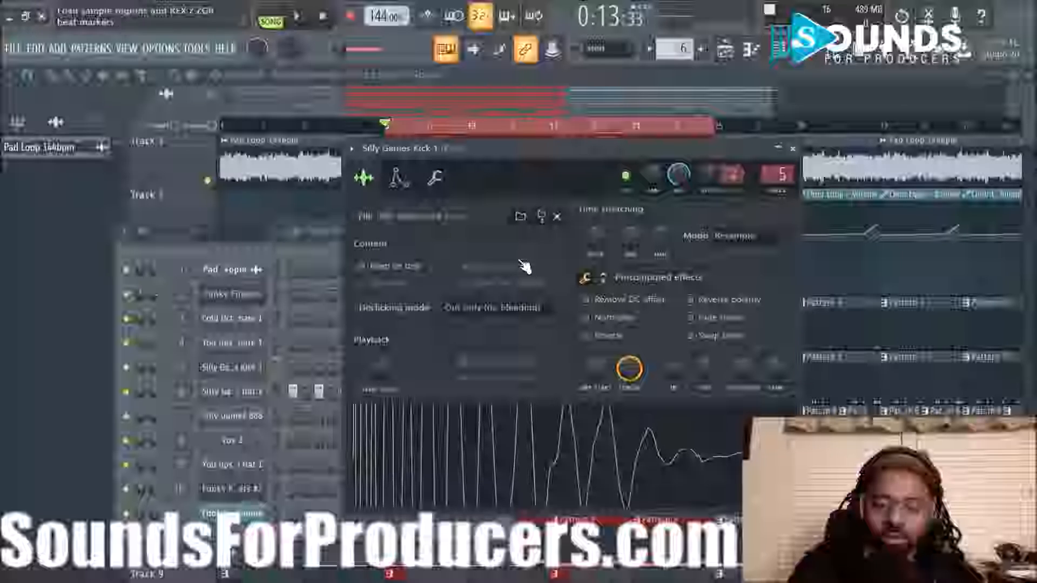
pyautogui.press('space')
pyautogui.click(603, 278)
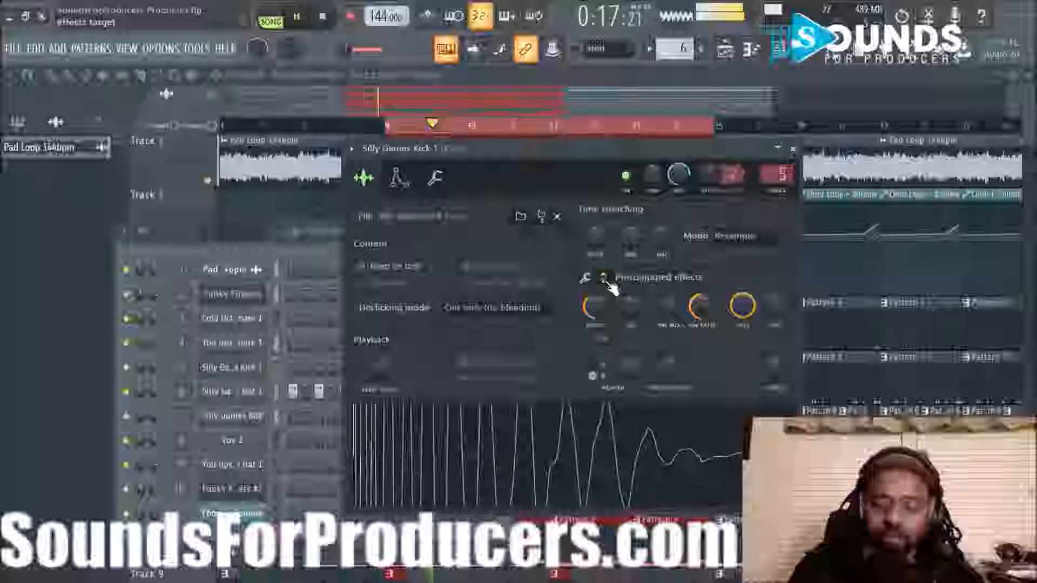
pyautogui.click(435, 178)
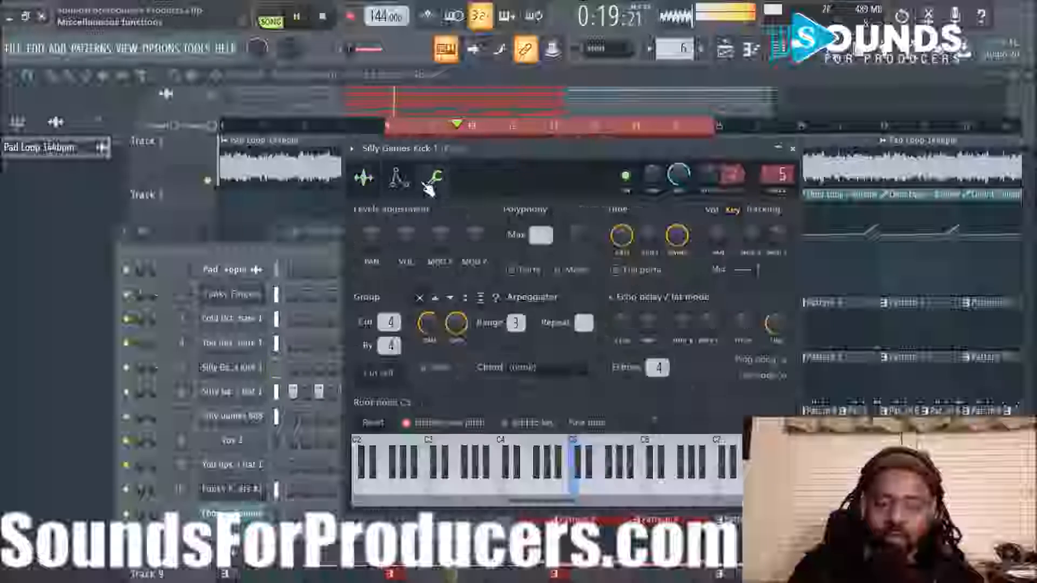
pyautogui.press('space')
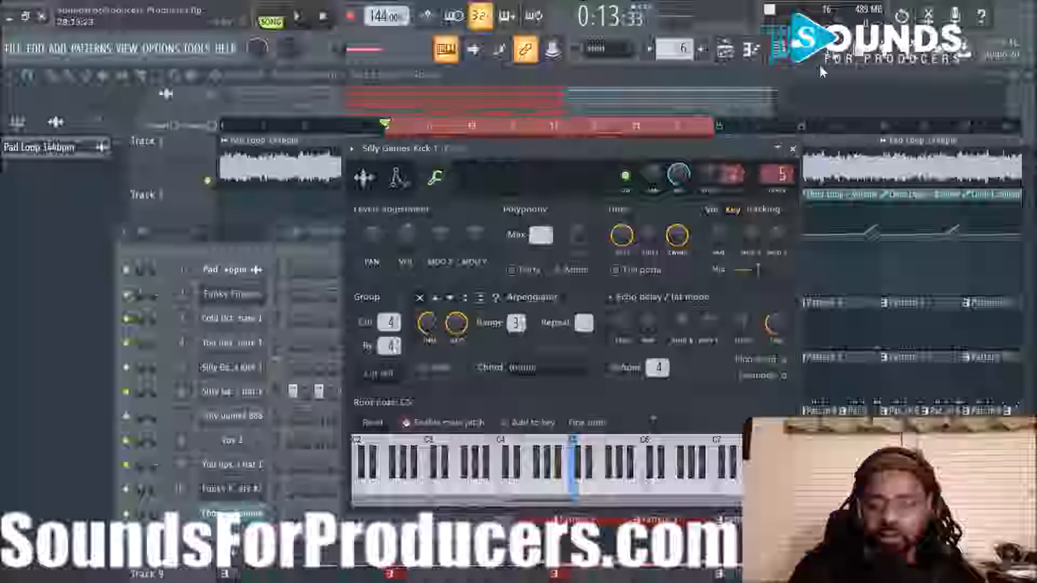
# Raise the high-frequency band to about 3.2 dB in the Snare mixer track's Fruity parametric EQ 2 during playback.
pyautogui.click(805, 50)
pyautogui.press('space')
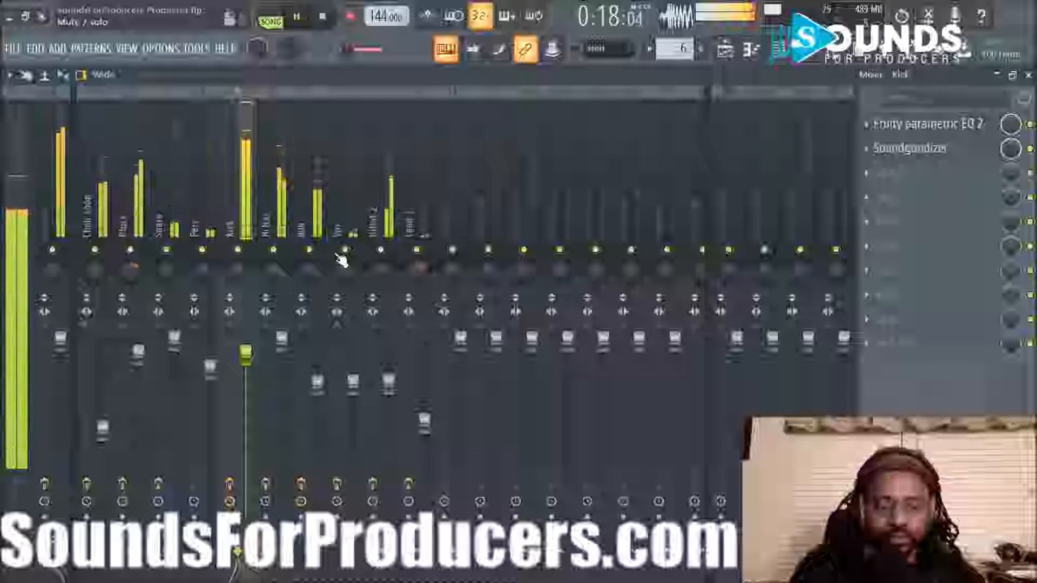
pyautogui.click(162, 157)
pyautogui.click(937, 125)
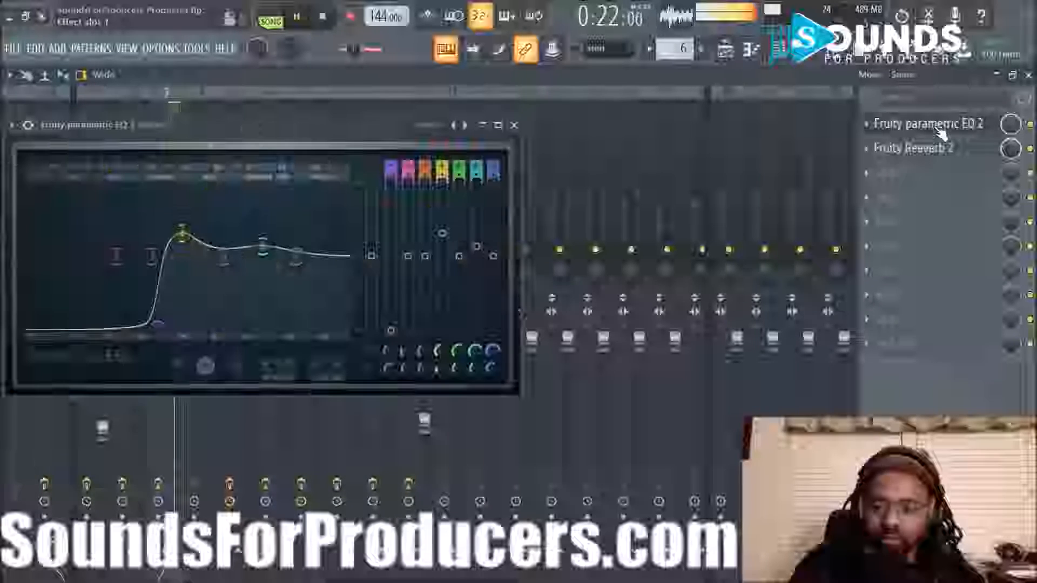
pyautogui.moveTo(290, 248); pyautogui.dragTo(287, 243)
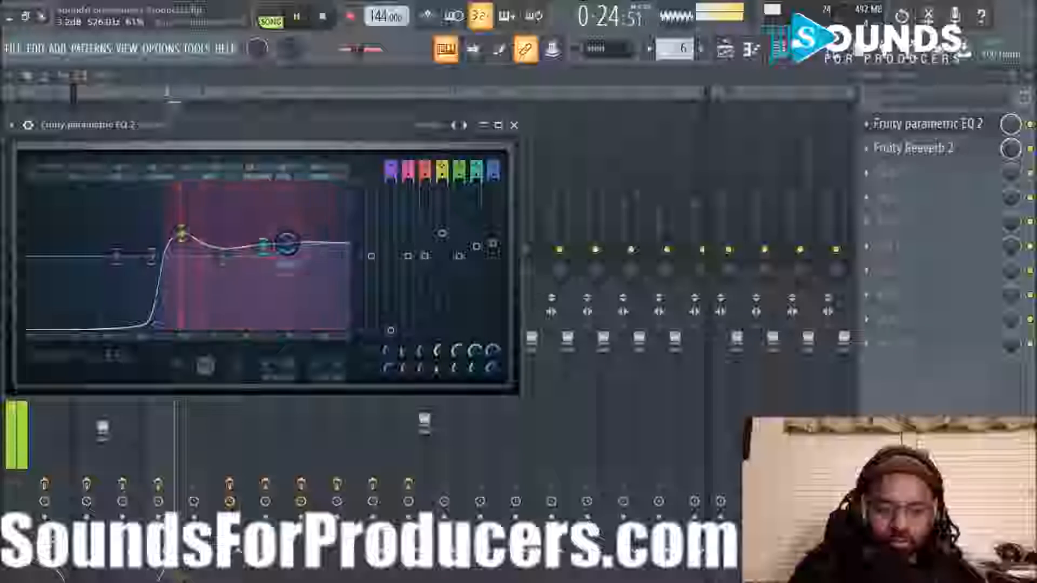
pyautogui.click(513, 124)
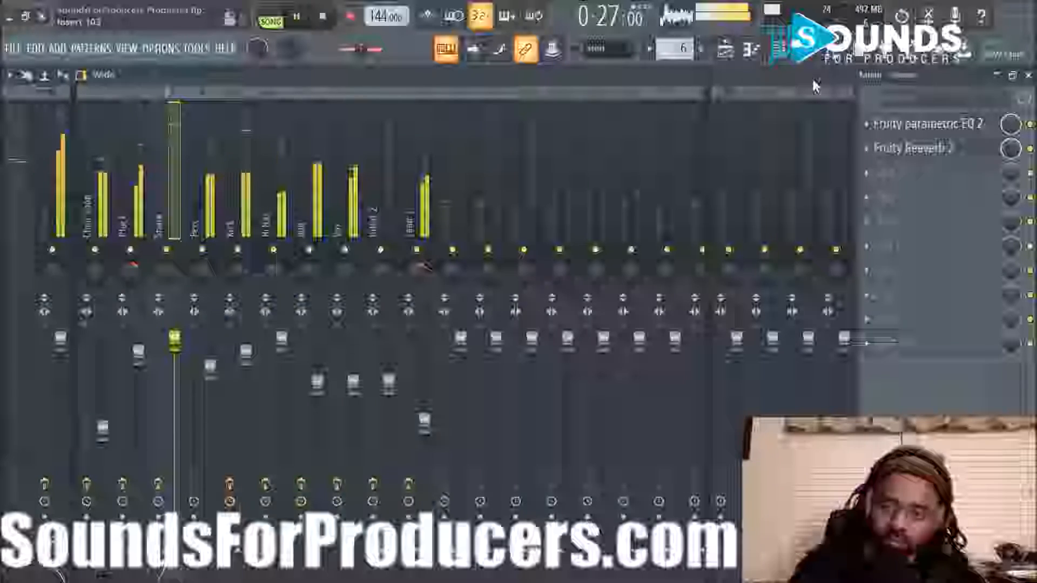
# Return to the playlist, clear the looped time selection and save the project.
pyautogui.click(726, 50)
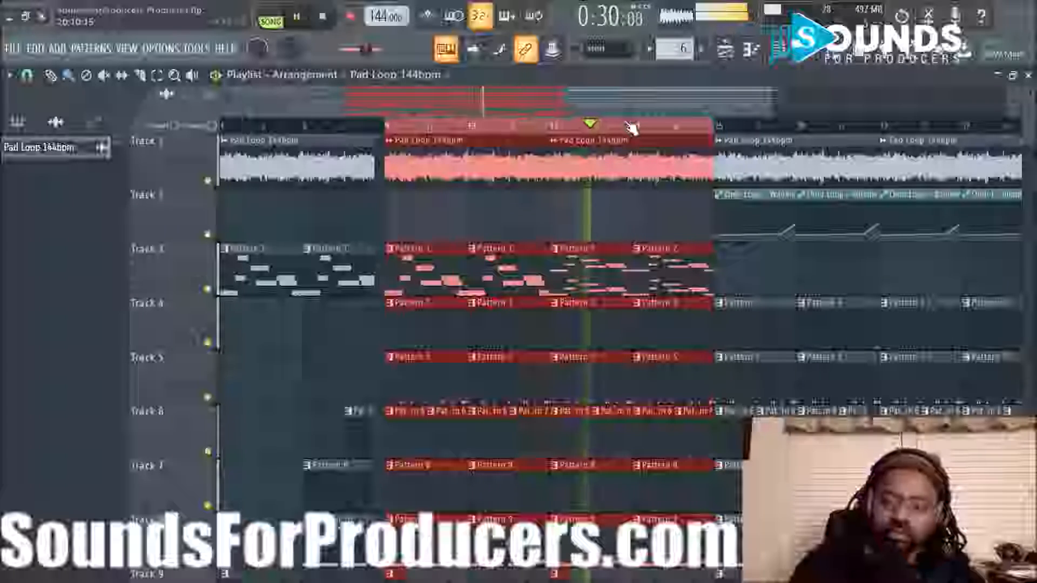
pyautogui.rightClick(629, 125)
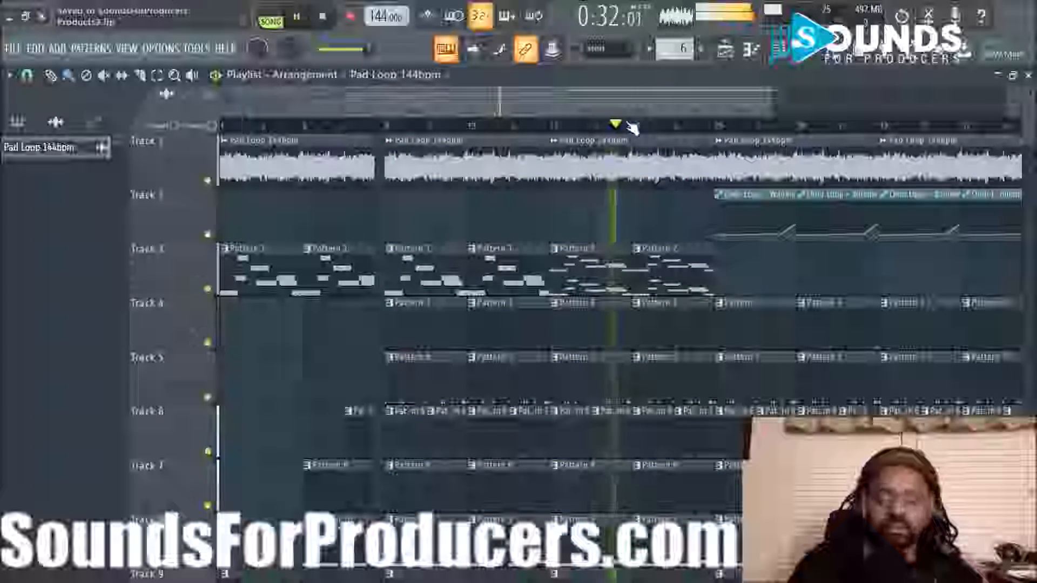
# Play on through the arrangement and examine all playlist tracks up to the end of the song at bar 41.
pyautogui.scroll(-1, 660, 129)
pyautogui.scroll(-1, 660, 128)
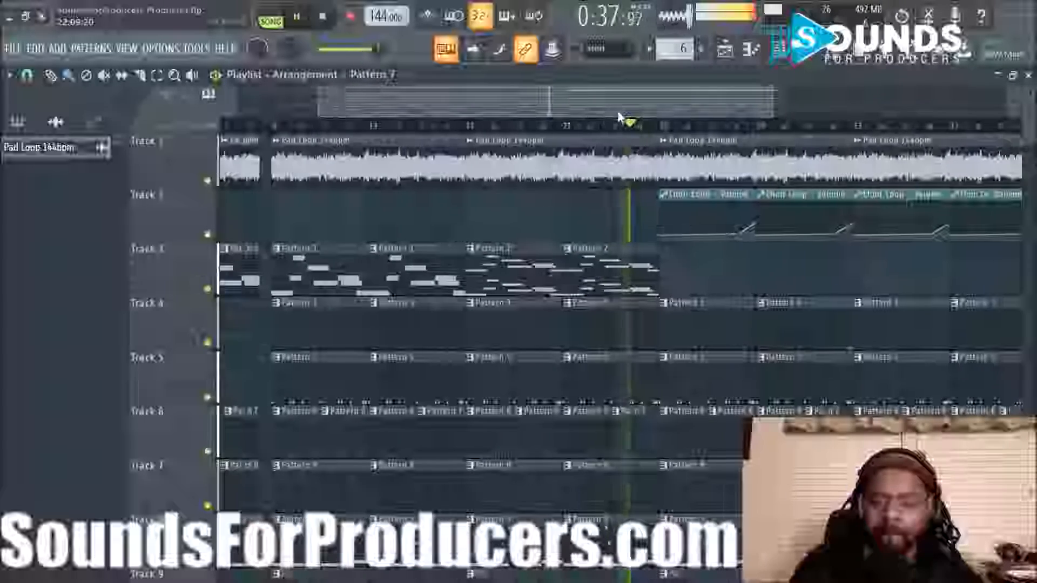
pyautogui.scroll(2, 679, 111)
pyautogui.moveTo(705, 116); pyautogui.dragTo(723, 117)
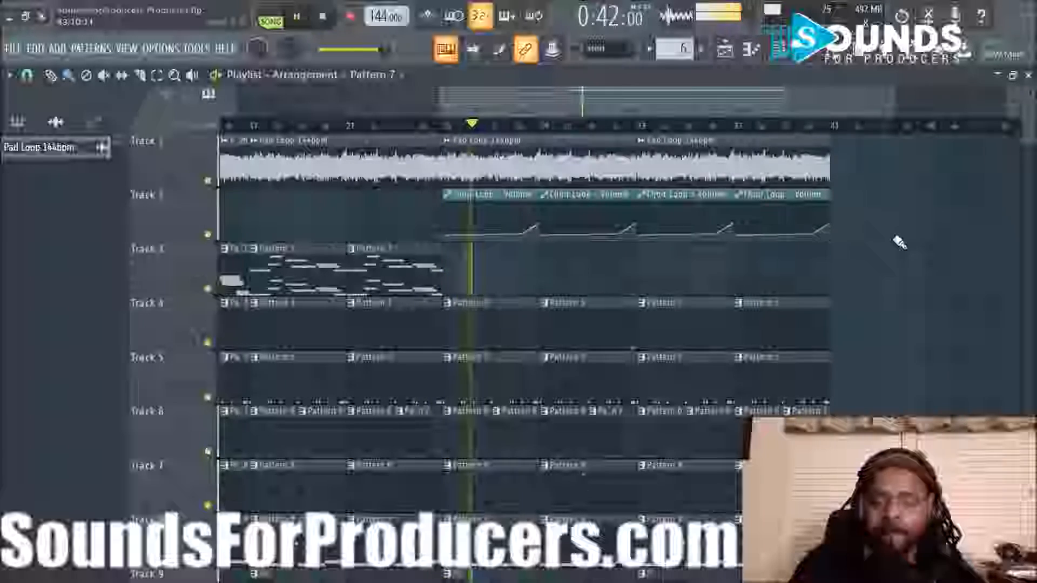
pyautogui.scroll(-1, 901, 244)
pyautogui.scroll(-2, 899, 241)
pyautogui.scroll(3, 899, 241)
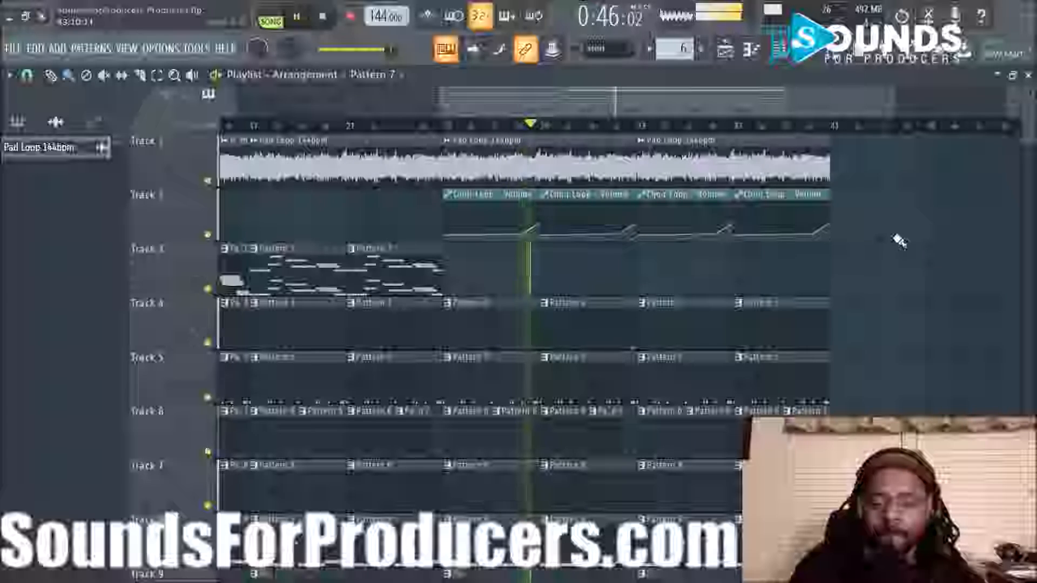
pyautogui.scroll(-2, 899, 242)
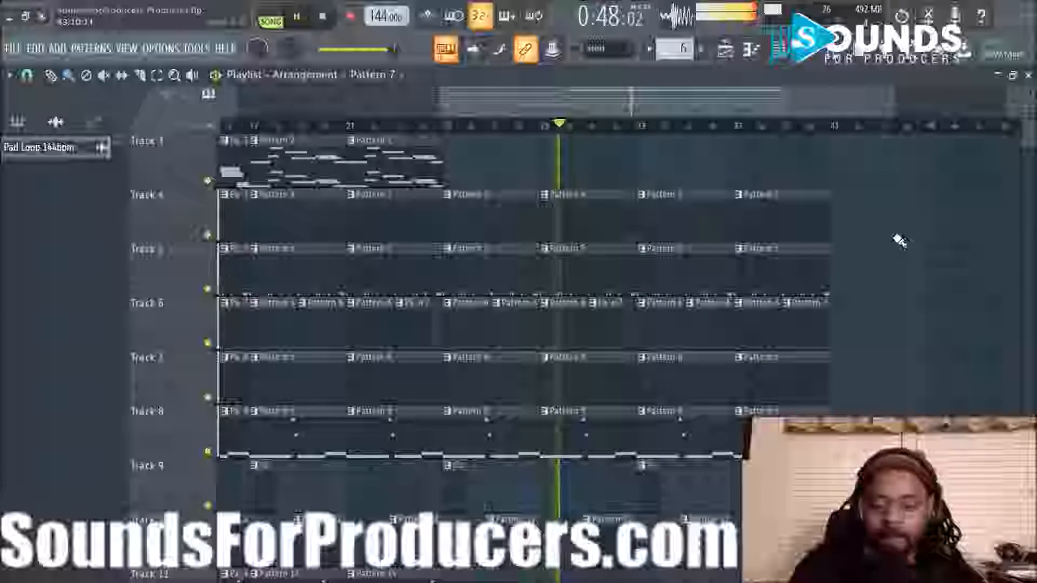
pyautogui.scroll(1, 899, 242)
pyautogui.scroll(1, 899, 241)
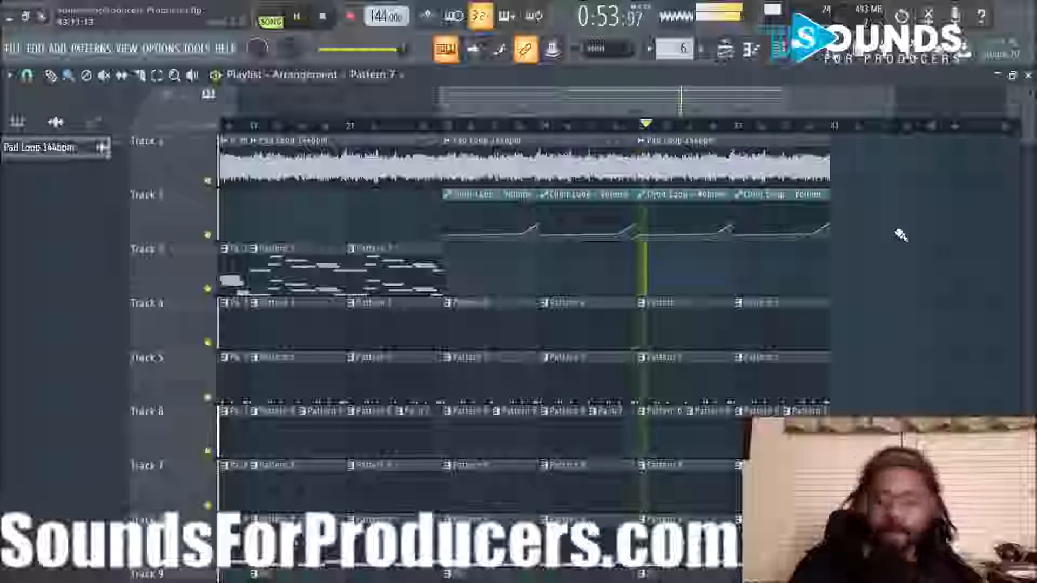
pyautogui.scroll(-5, 891, 233)
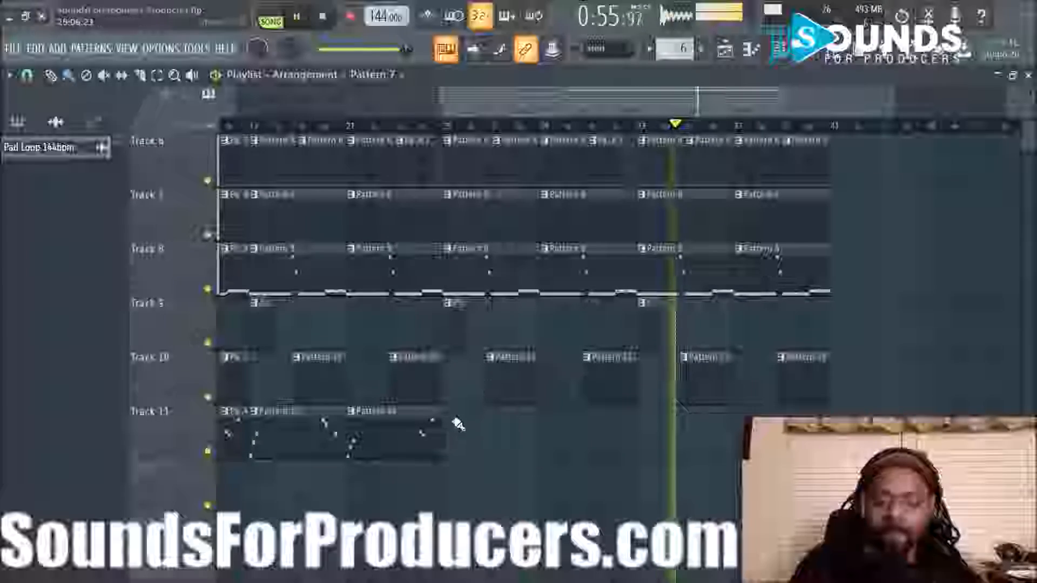
# Duplicate all playlist clips from bar 25 to bar 41 directly after the section and deselect the copies.
pyautogui.moveTo(454, 458); pyautogui.dragTo(806, 108)
pyautogui.hotkey('ctrl', 'b')
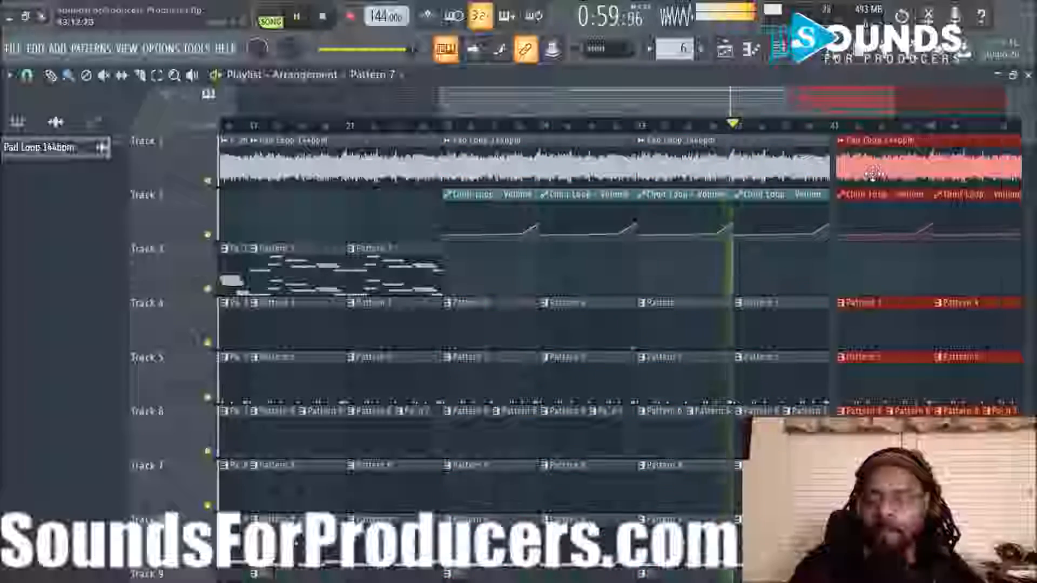
pyautogui.moveTo(694, 96); pyautogui.dragTo(868, 145)
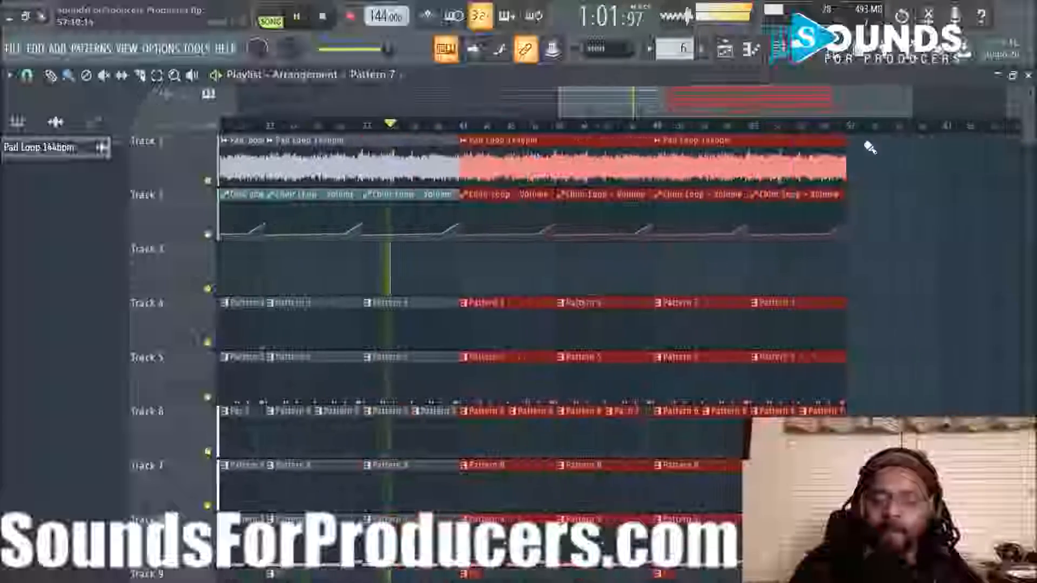
pyautogui.click(895, 231)
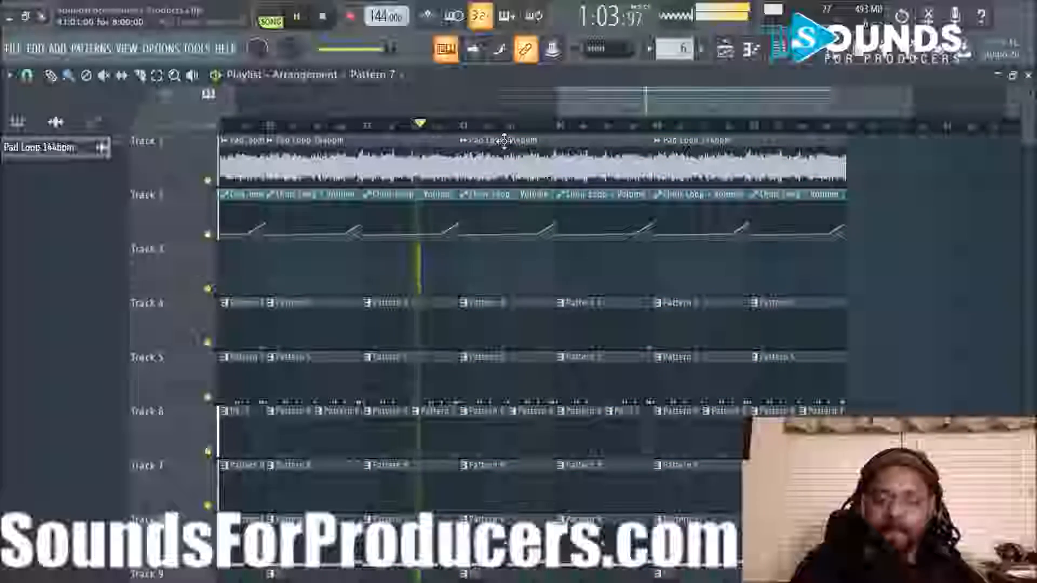
# Review the extended arrangement, play it from bar 41 with Track 8 briefly soloed, and set the playhead back to bar 41.
pyautogui.moveTo(562, 114)
pyautogui.mouseDown()
pyautogui.moveTo(159, 101)
pyautogui.moveTo(565, 111)
pyautogui.moveTo(559, 99)
pyautogui.moveTo(553, 106)
pyautogui.mouseUp()
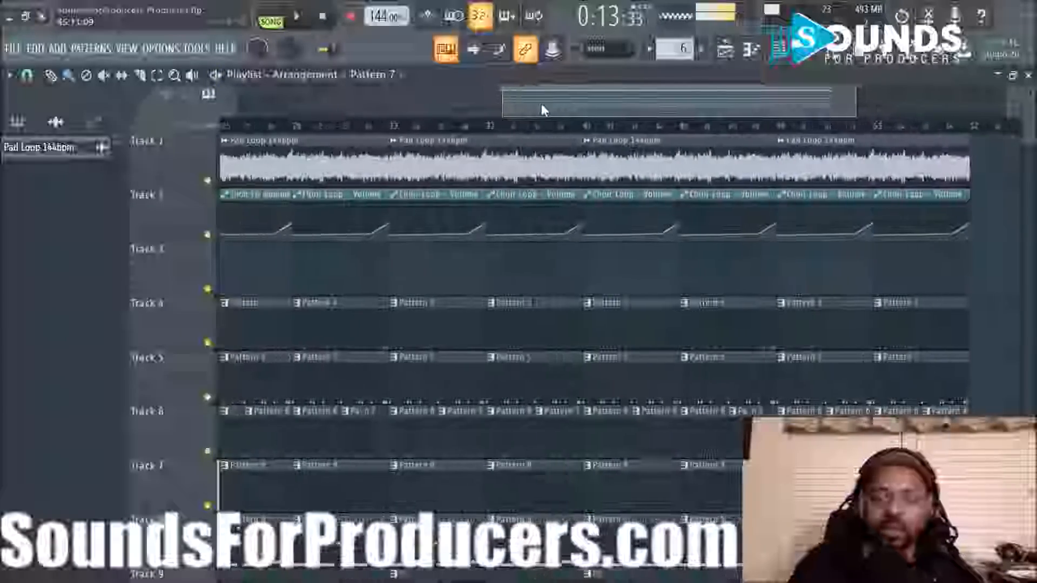
pyautogui.moveTo(548, 103); pyautogui.dragTo(499, 106)
pyautogui.scroll(-3, 640, 252)
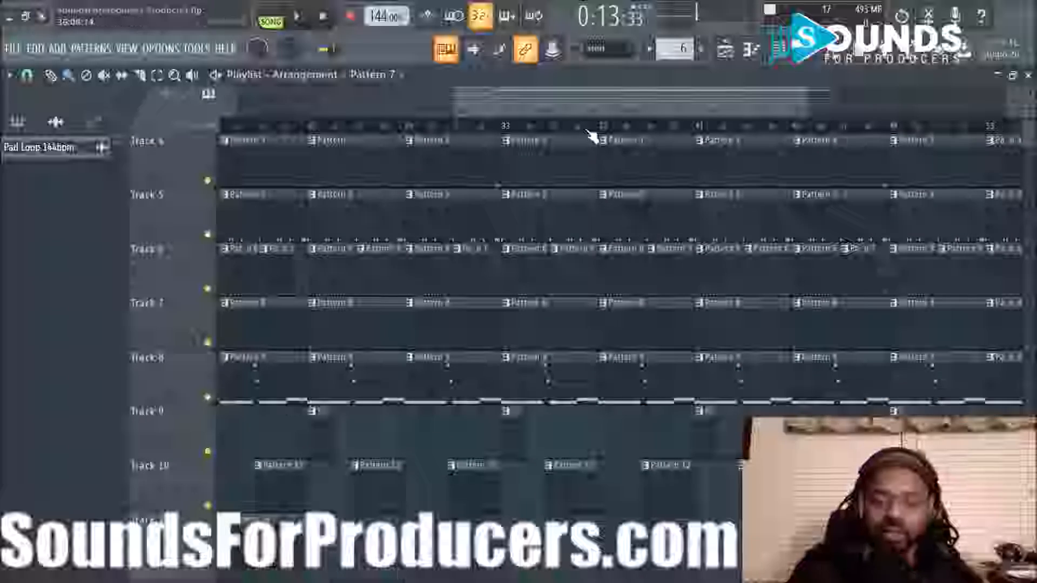
pyautogui.scroll(-3, 594, 139)
pyautogui.scroll(3, 593, 141)
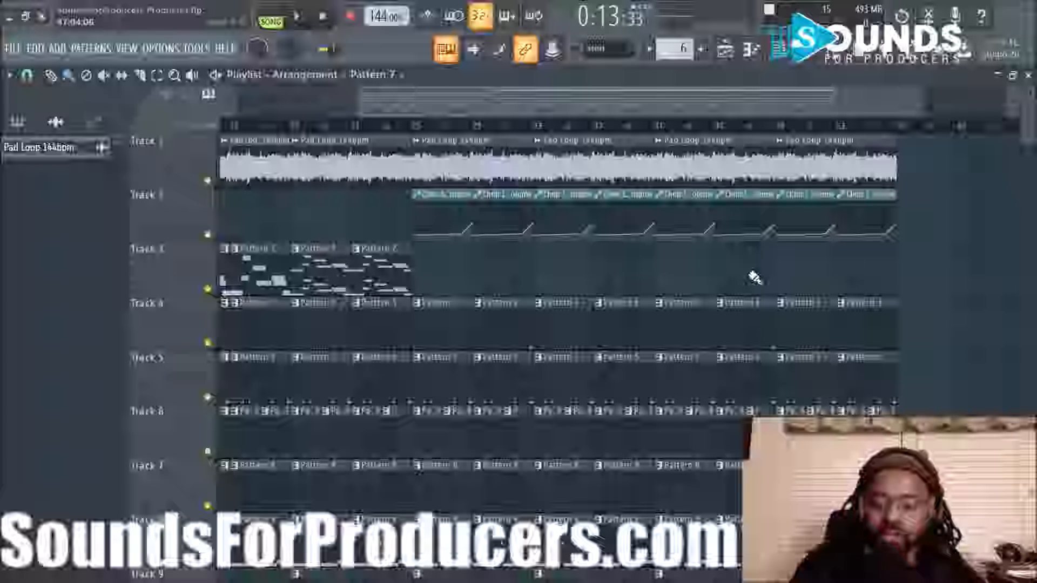
pyautogui.scroll(-2, 754, 277)
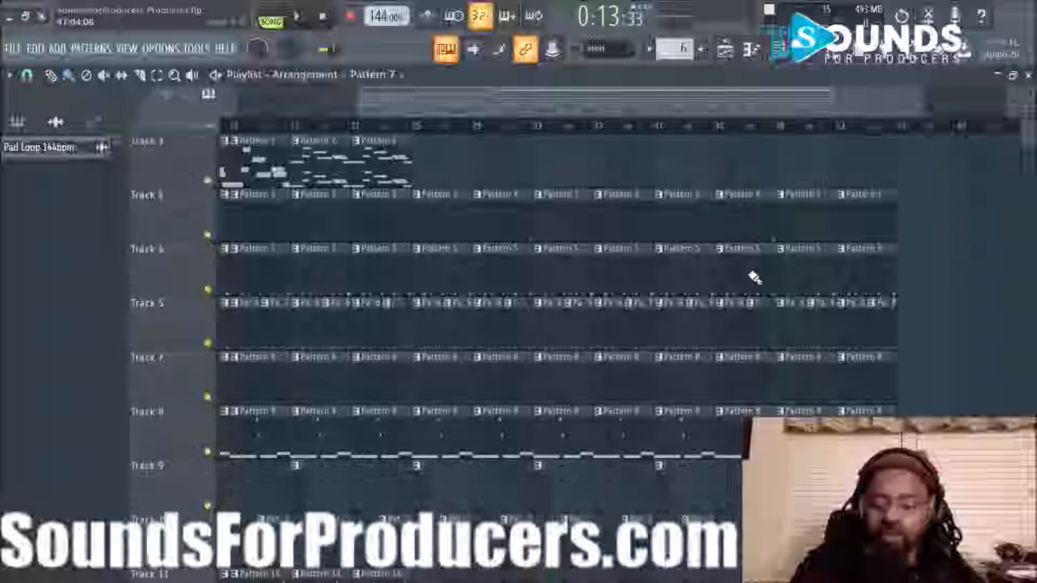
pyautogui.click(659, 125)
pyautogui.press('space')
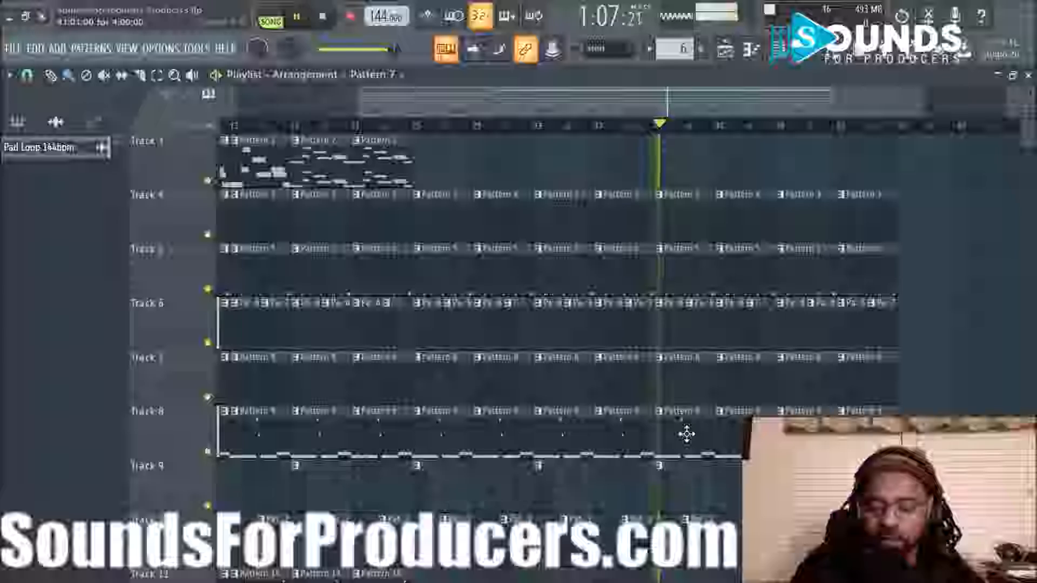
pyautogui.rightClick(208, 451)
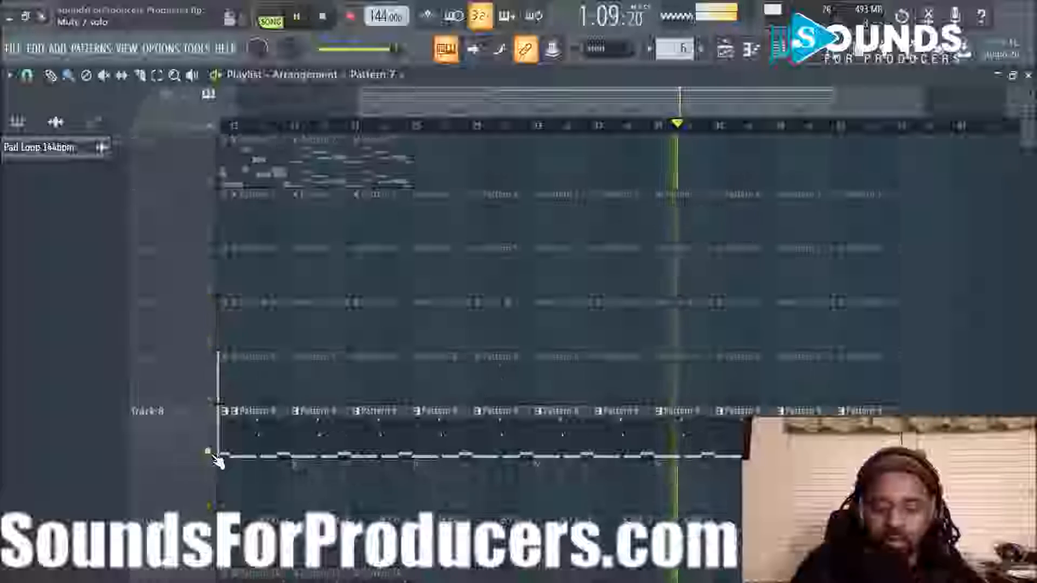
pyautogui.rightClick(209, 453)
pyautogui.press('space')
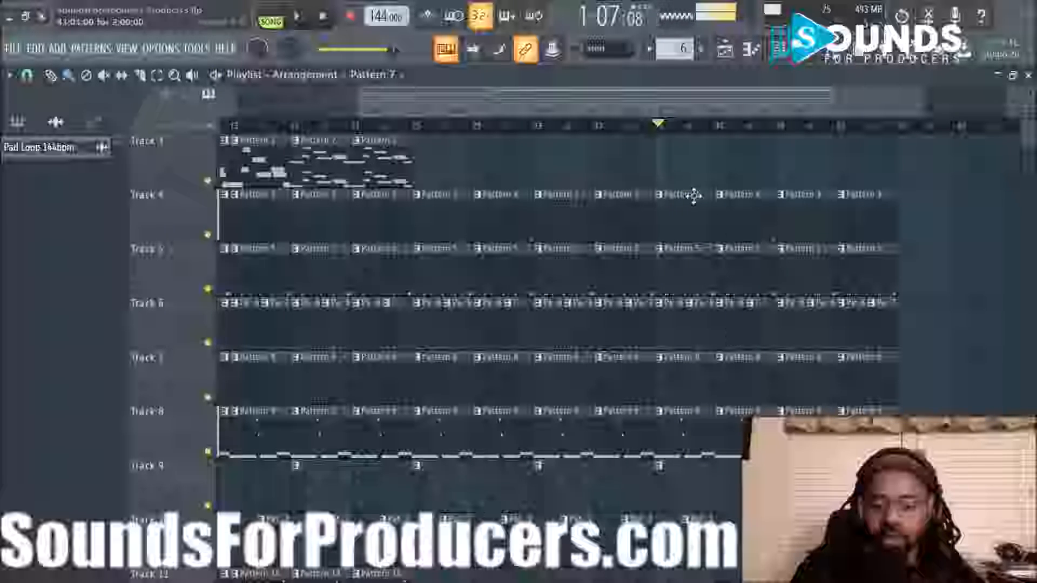
pyautogui.click(656, 128)
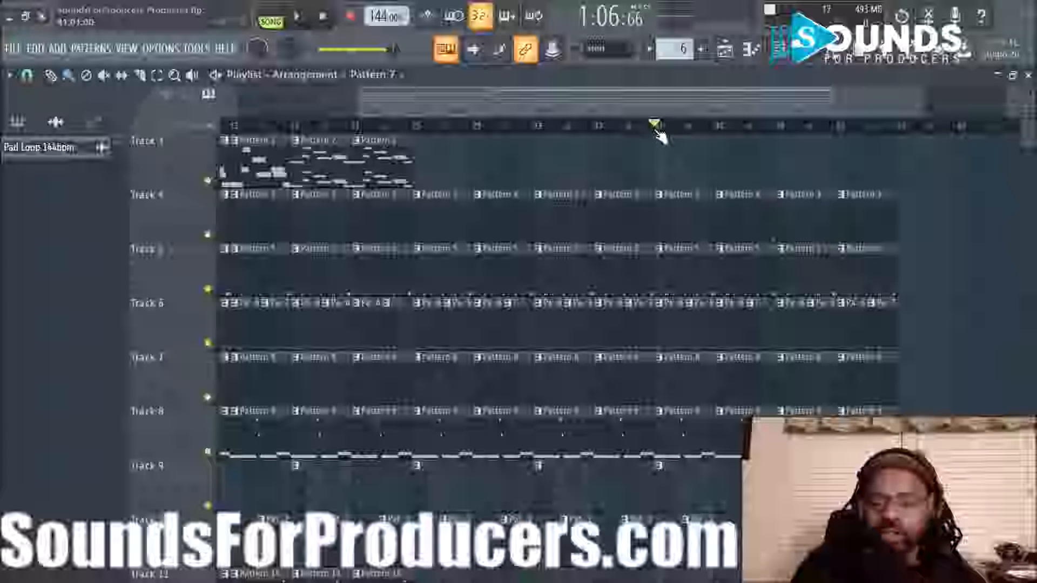
# Make the Track 8 pattern clip at bar 41 unique and open its Silly Games 808 notes in the piano roll.
pyautogui.rightClick(663, 422)
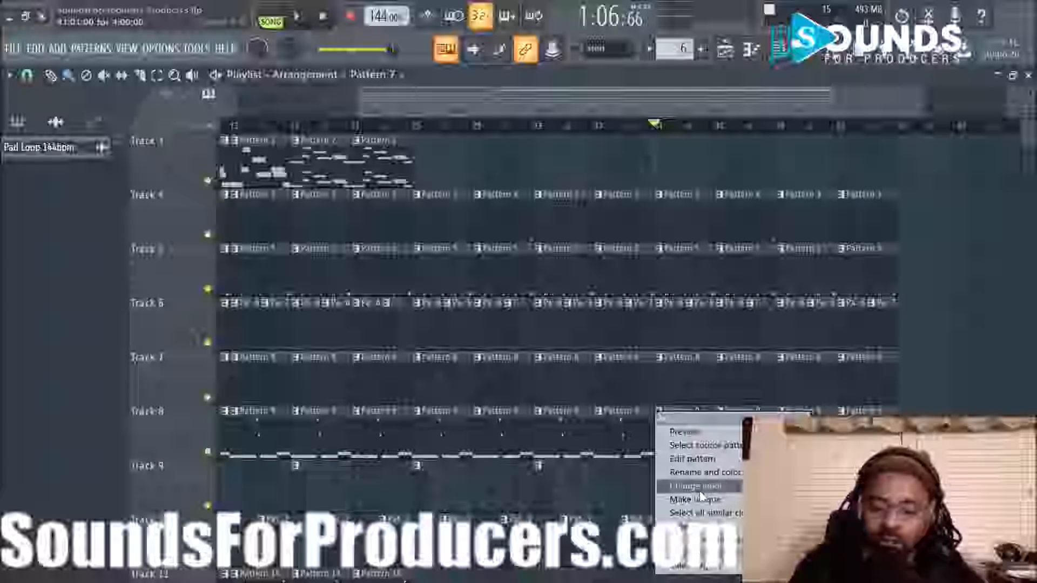
pyautogui.click(694, 486)
pyautogui.doubleClick(667, 435)
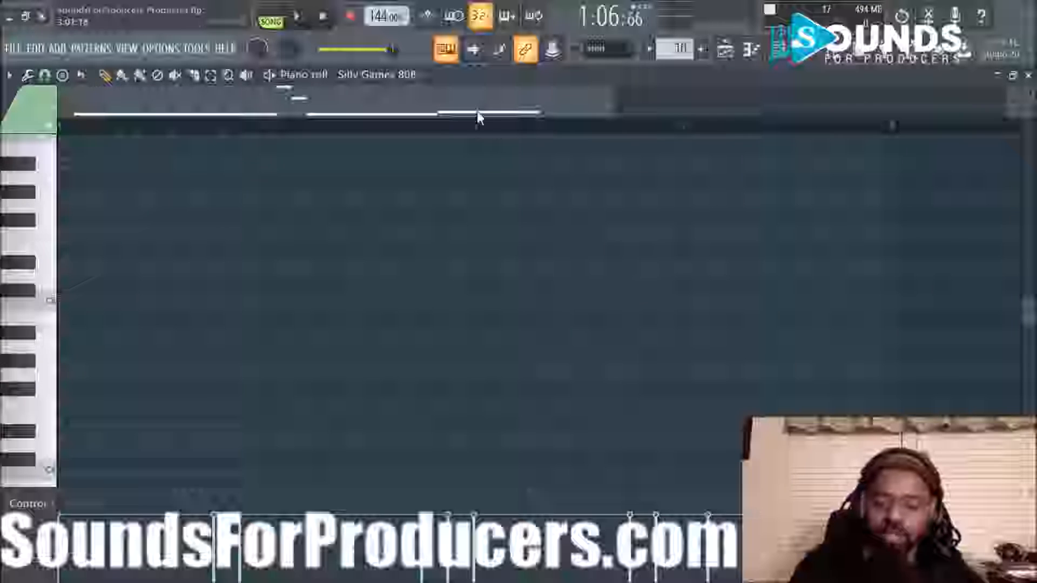
# Move the first Silly Games 808 note up one octave and shorten it by about a third.
pyautogui.scroll(-5, 270, 324)
pyautogui.moveTo(109, 257); pyautogui.dragTo(130, 358)
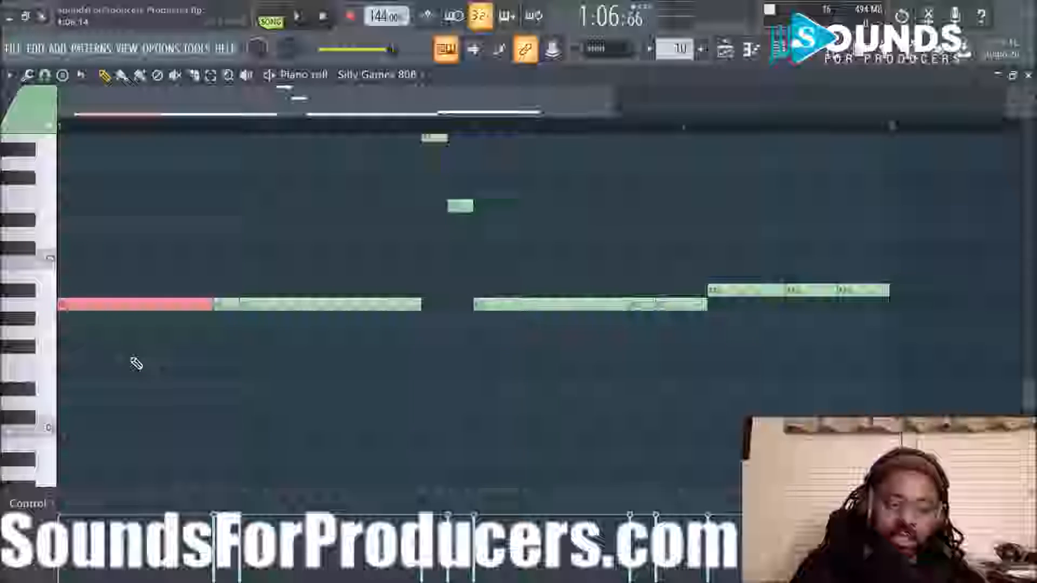
pyautogui.hotkey('ctrl', 'Up')
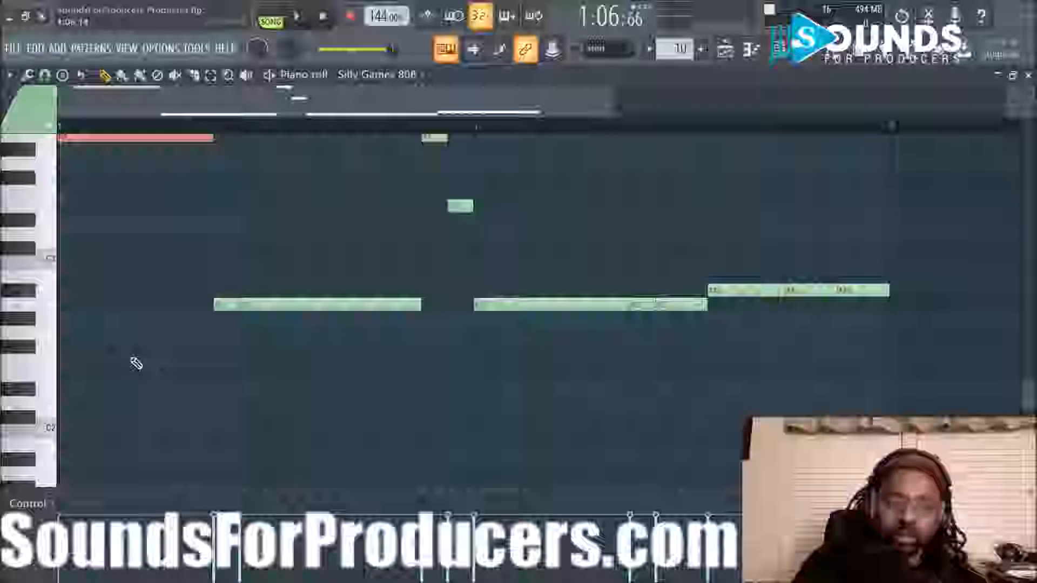
pyautogui.scroll(3, 169, 280)
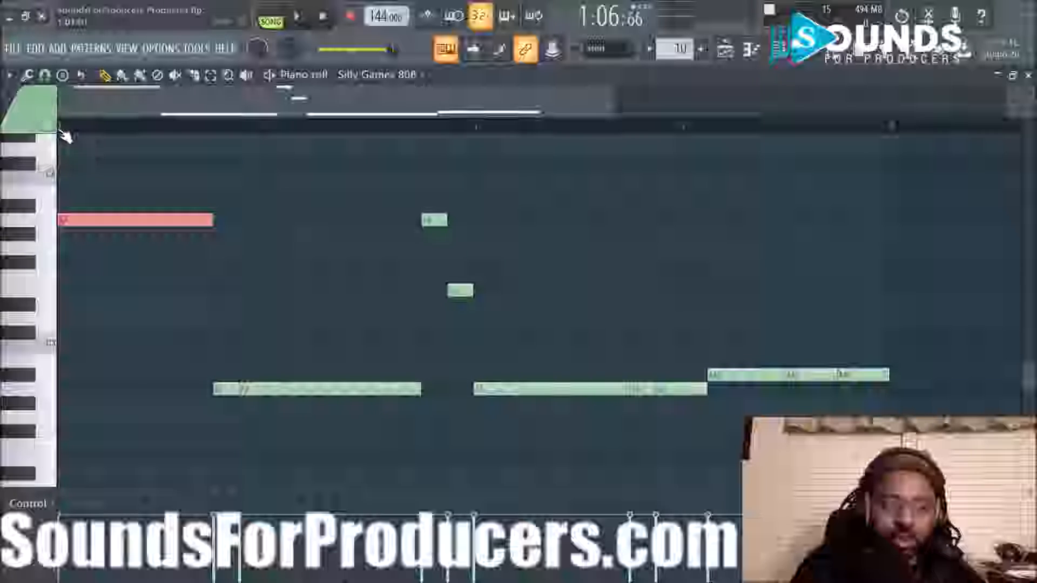
pyautogui.press('space')
pyautogui.press('space')
pyautogui.moveTo(213, 219); pyautogui.dragTo(164, 220)
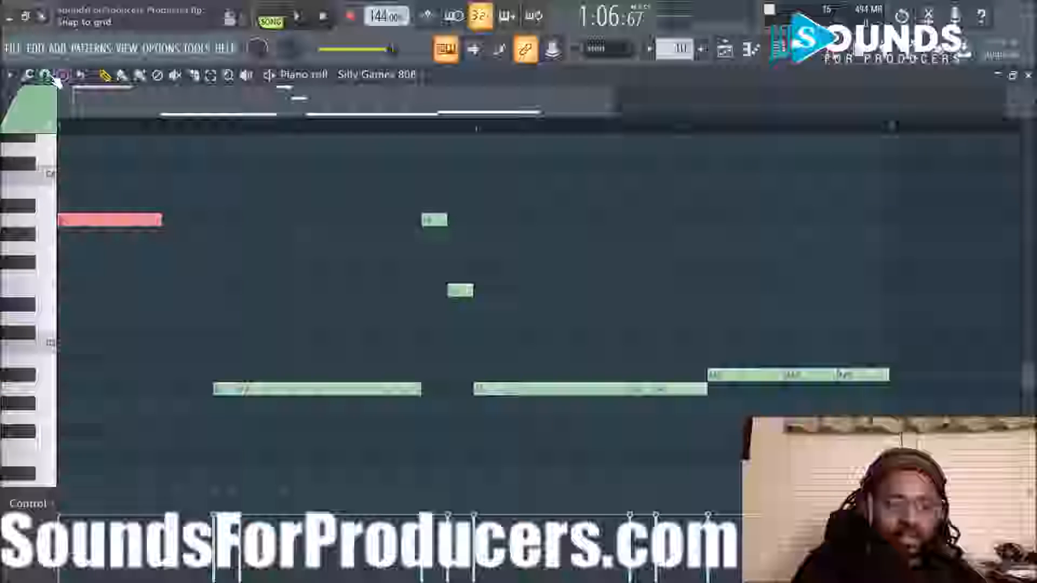
# Add an A3 note directly after the first 808 note, filling the gap up to the next note, and play it back.
pyautogui.click(59, 77)
pyautogui.click(60, 177)
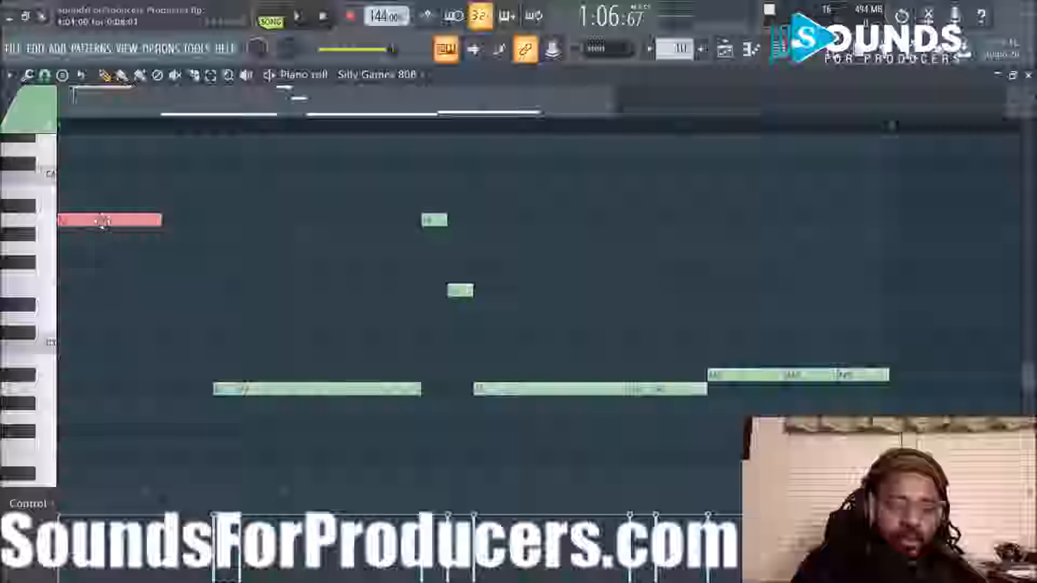
pyautogui.moveTo(204, 223)
pyautogui.mouseDown()
pyautogui.moveTo(220, 222)
pyautogui.moveTo(192, 222)
pyautogui.moveTo(256, 219)
pyautogui.moveTo(214, 220)
pyautogui.mouseUp()
pyautogui.press('space')
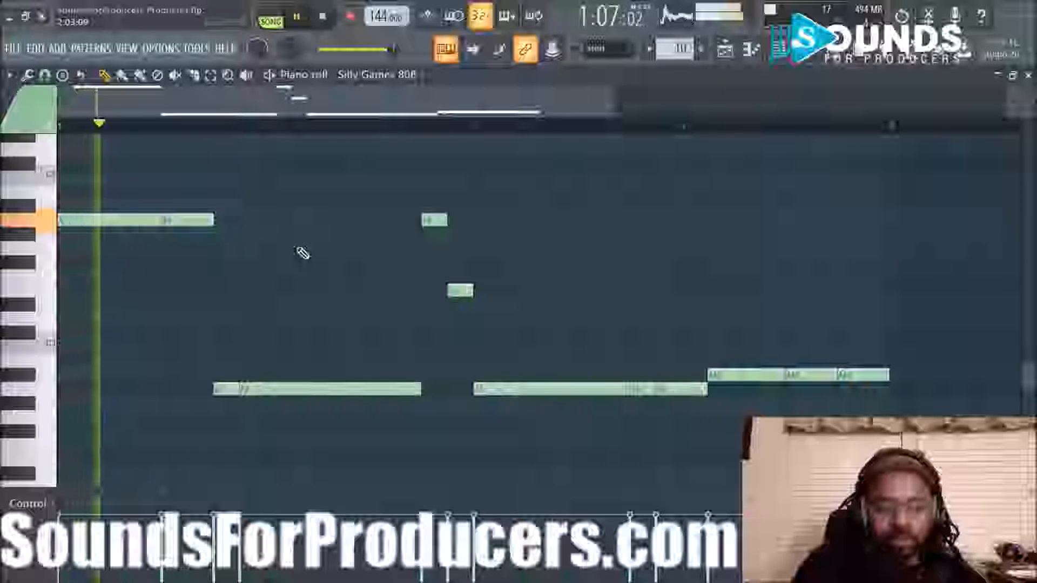
pyautogui.press('space')
pyautogui.press('space')
pyautogui.press('space')
pyautogui.press('space')
pyautogui.press('space')
# Shorten the first A3 note to about six steps, place a three-step A2 note directly after it, and play the change.
pyautogui.moveTo(160, 219); pyautogui.dragTo(175, 390)
pyautogui.press('space')
pyautogui.press('space')
pyautogui.press('space')
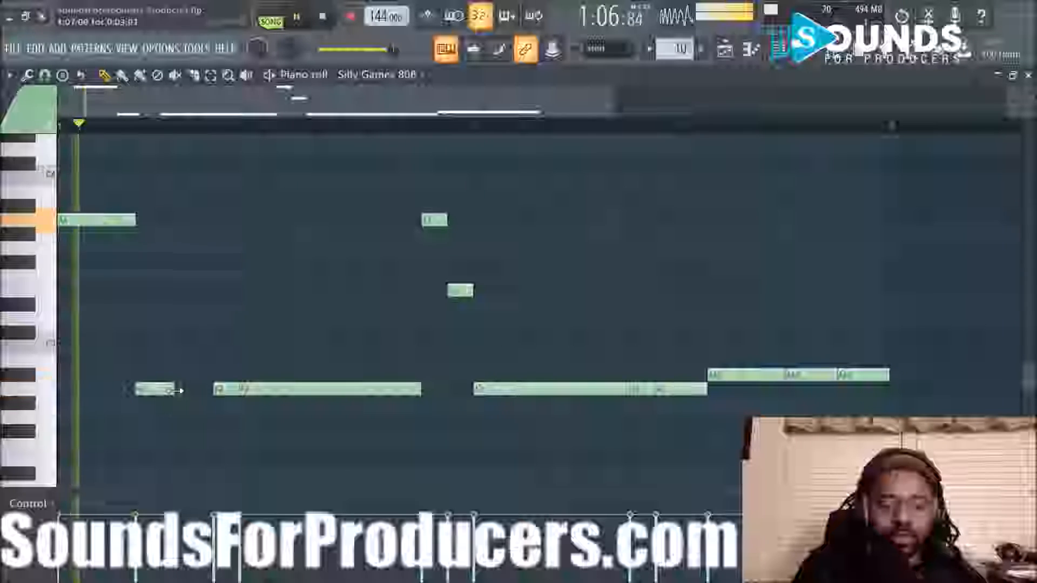
pyautogui.press('space')
pyautogui.press('space')
# Raise the short A2 note at step 13 of bar 1 one octave to A3 and play the pattern.
pyautogui.keyDown('ctrl'); pyautogui.click(215, 389); pyautogui.keyUp('ctrl')
pyautogui.hotkey('ctrl', 'Up')
pyautogui.press('space')
pyautogui.press('space')
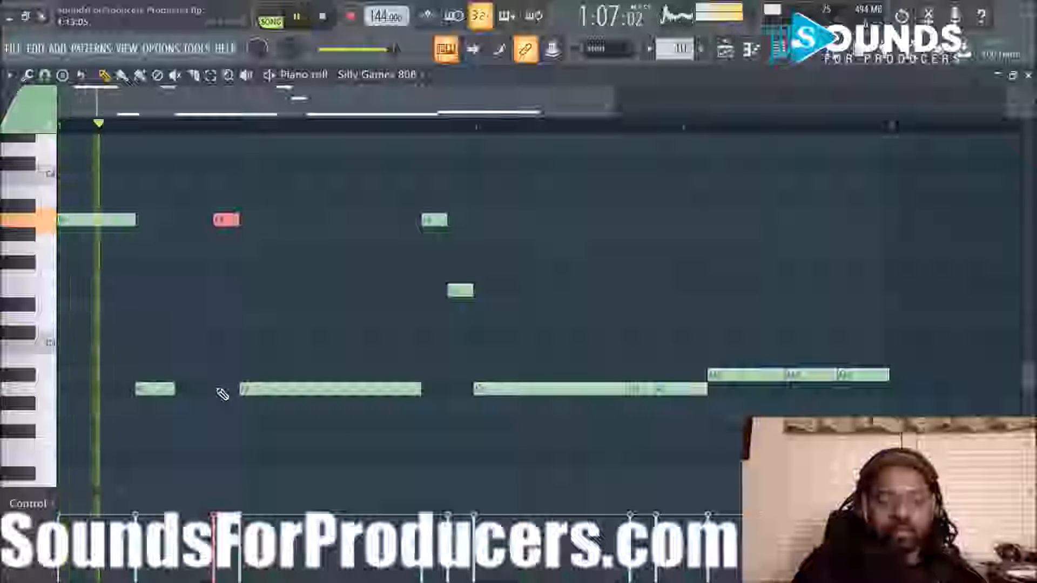
pyautogui.press('space')
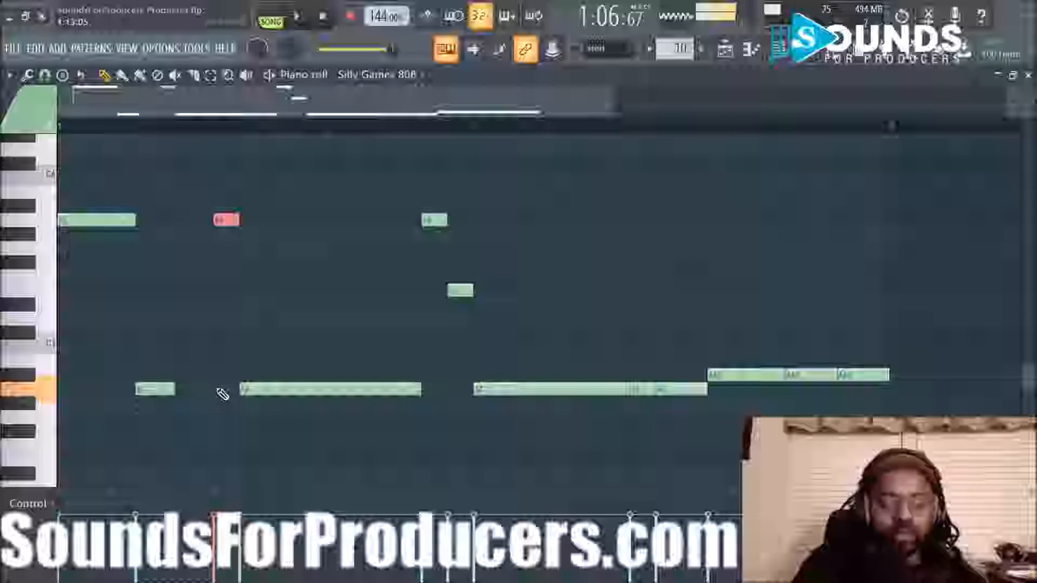
# Turn the three-step A2 note in bar 1 into a slide note and play the pattern.
pyautogui.doubleClick(160, 388)
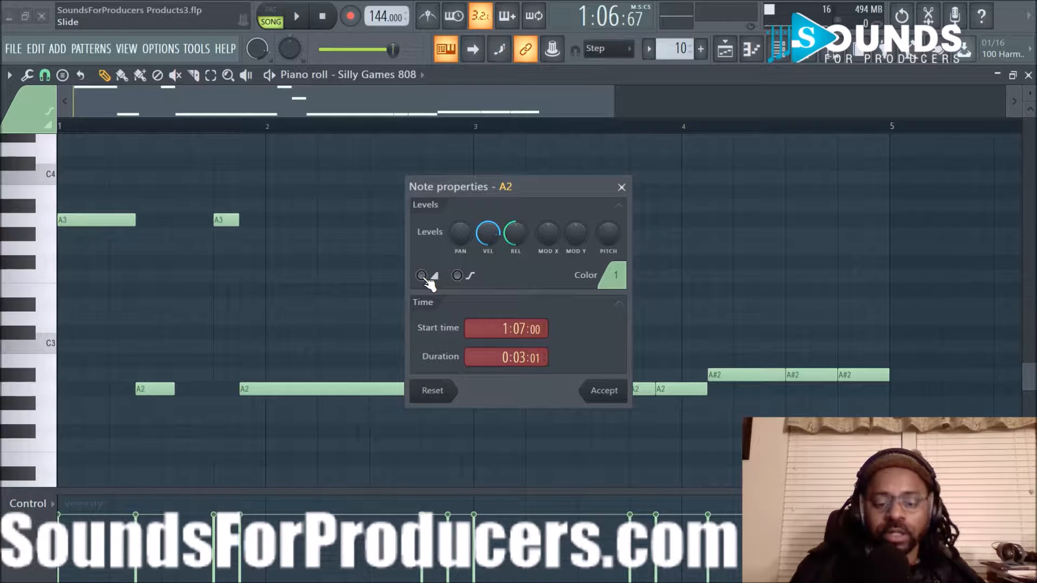
pyautogui.click(606, 399)
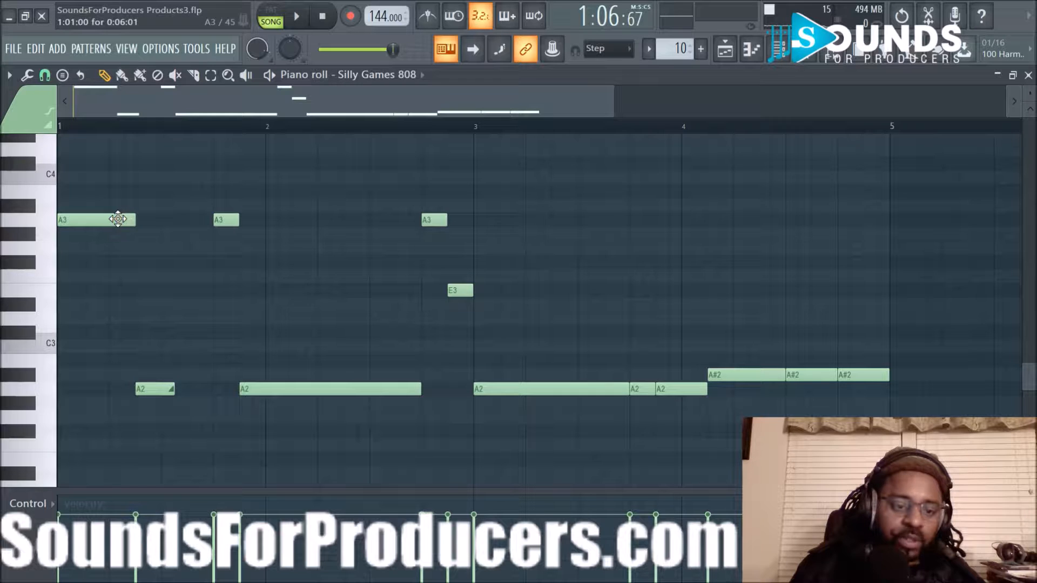
pyautogui.press('space')
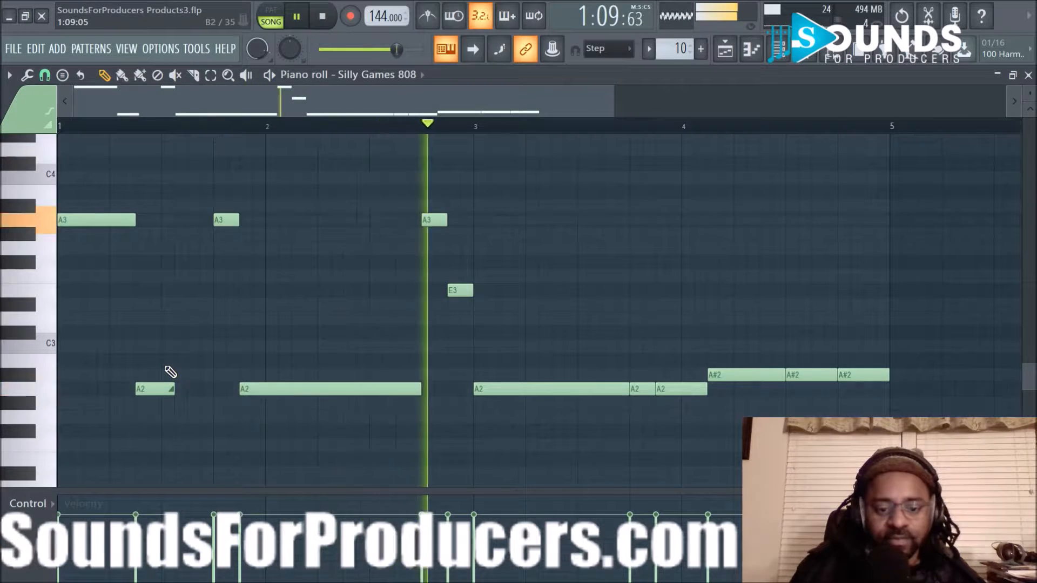
pyautogui.press('space')
# Examine the Silly Games 808 channel's Porta, Mono, slide and root note settings, and play the edited pattern.
pyautogui.click(778, 49)
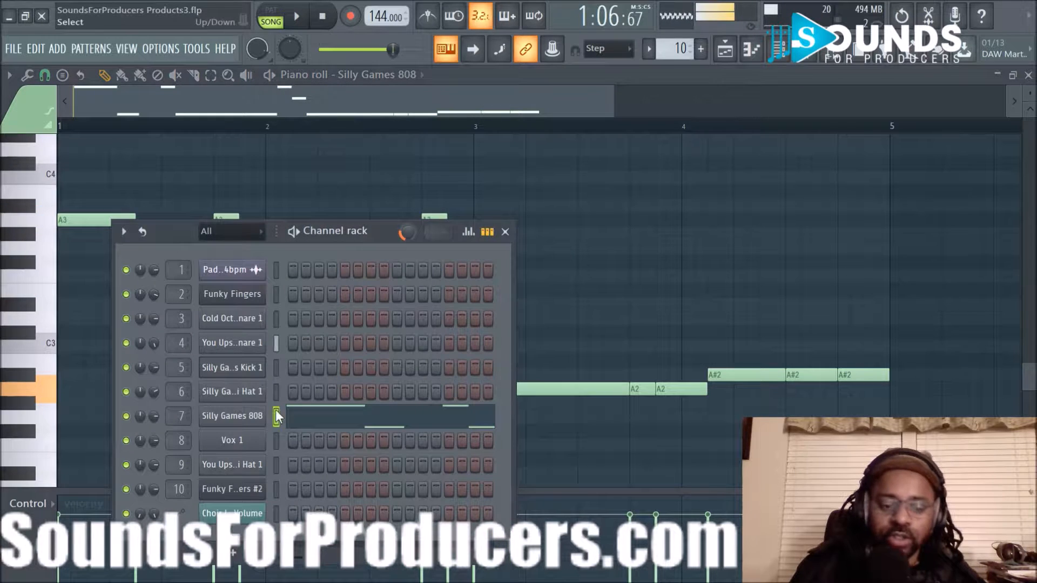
pyautogui.click(247, 420)
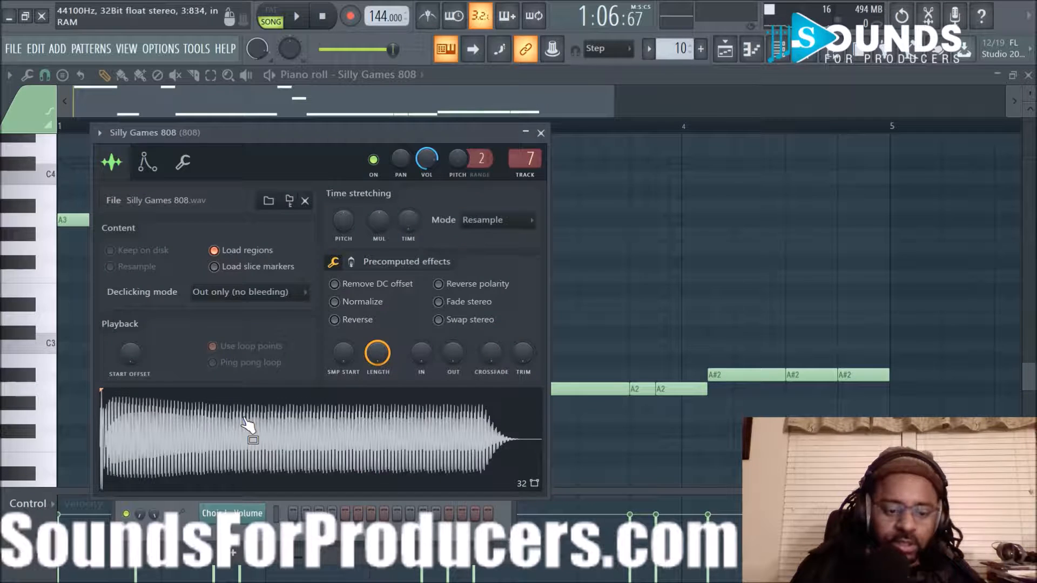
pyautogui.click(182, 162)
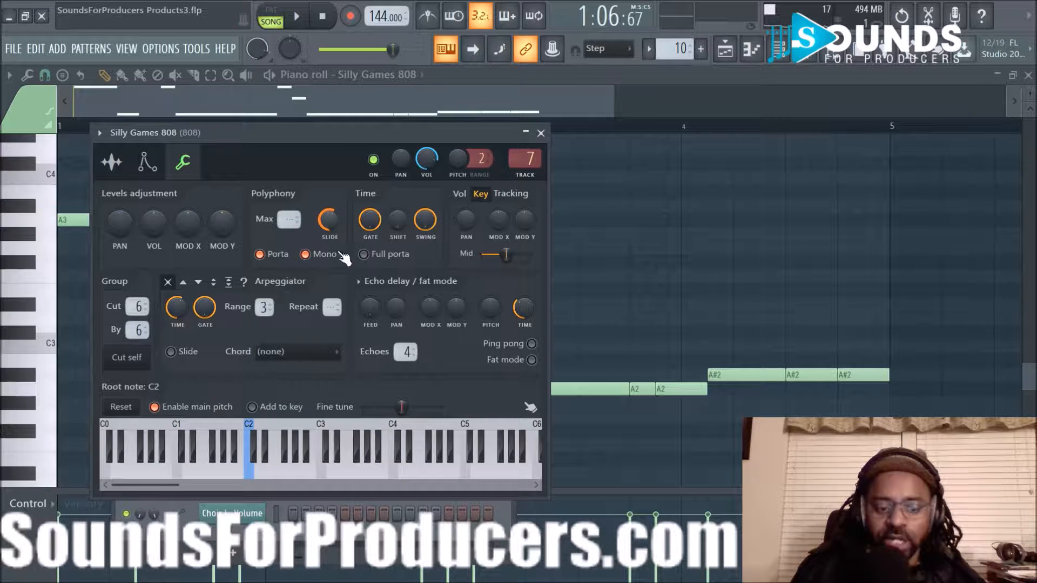
pyautogui.hscroll(5, 324, 475)
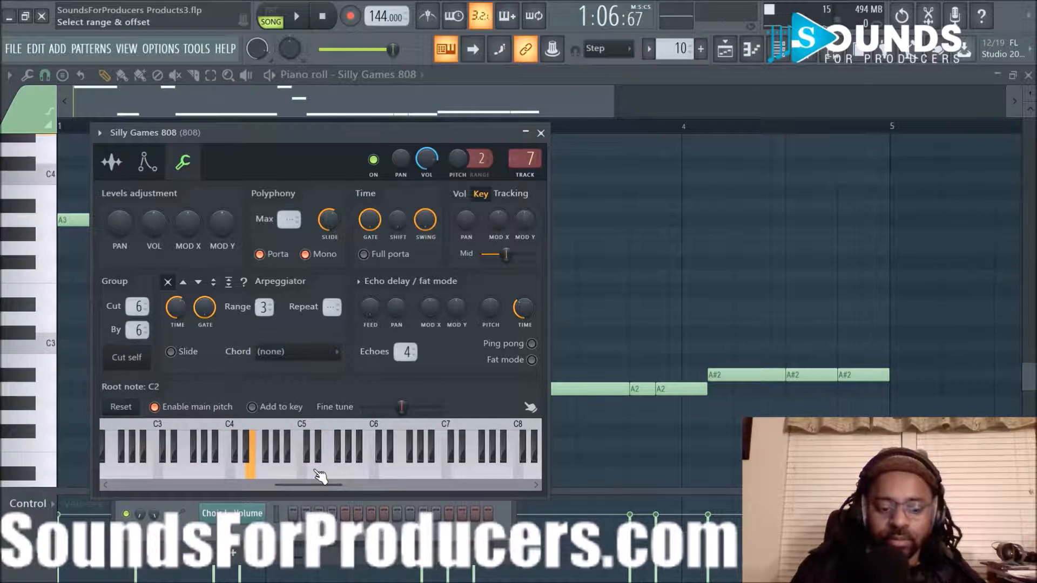
pyautogui.hscroll(-4, 281, 481)
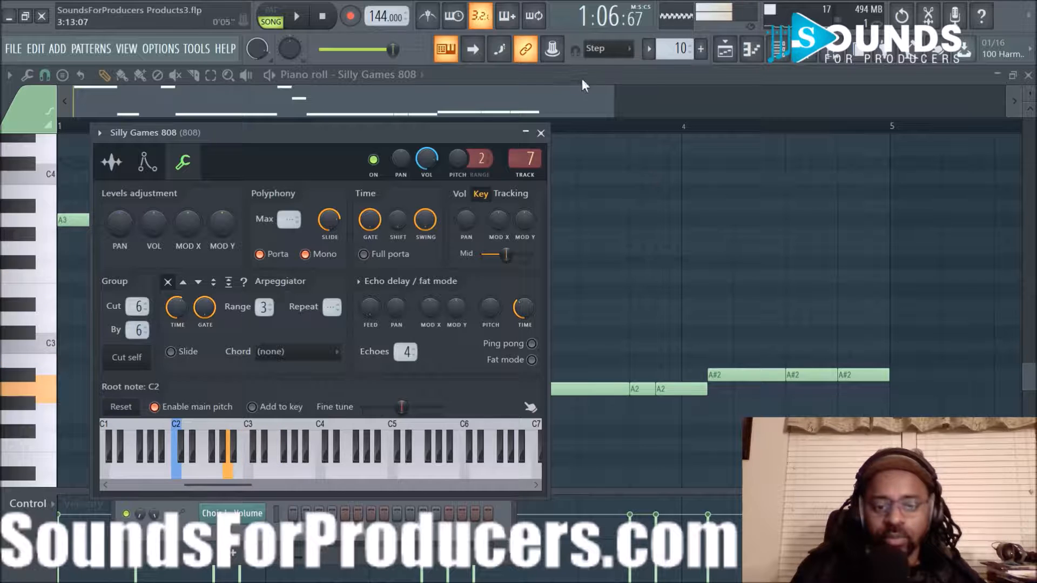
pyautogui.click(112, 163)
pyautogui.click(541, 133)
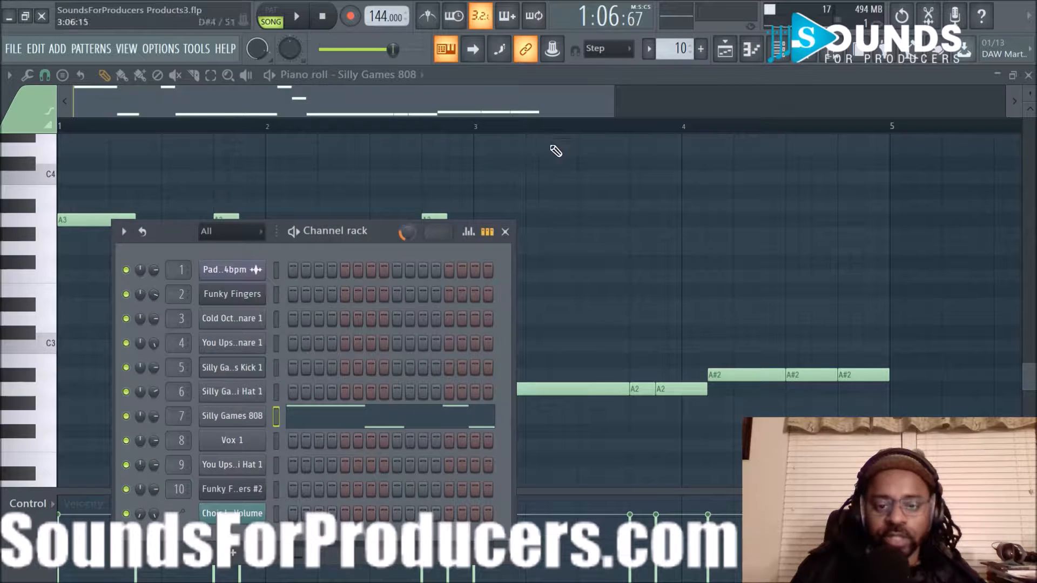
pyautogui.press('F6')
pyautogui.press('space')
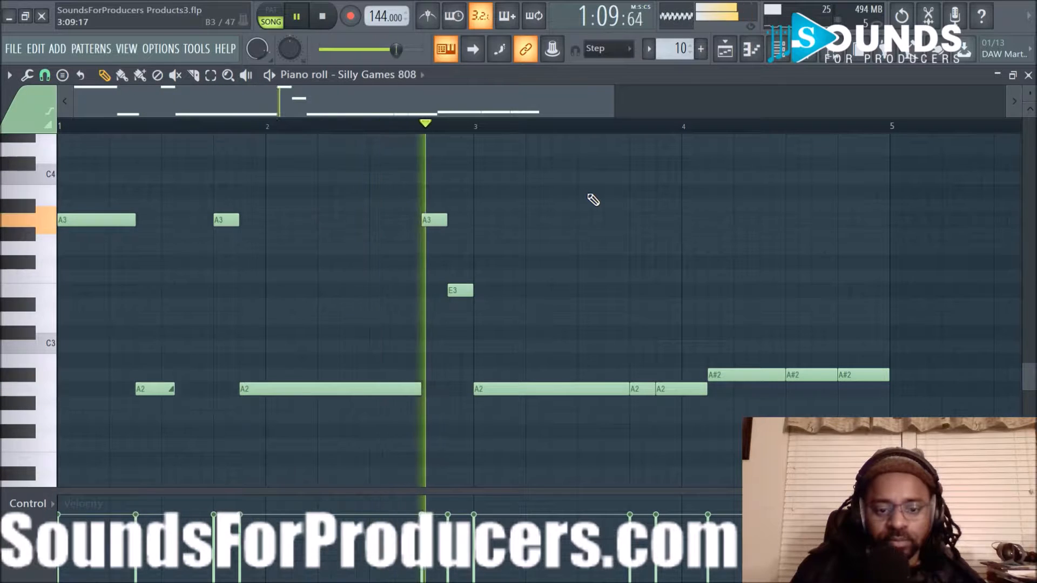
pyautogui.press('space')
# Check the Silly Games 808 channel's portamento slide time again and play the arrangement from bar 41.
pyautogui.press('F6')
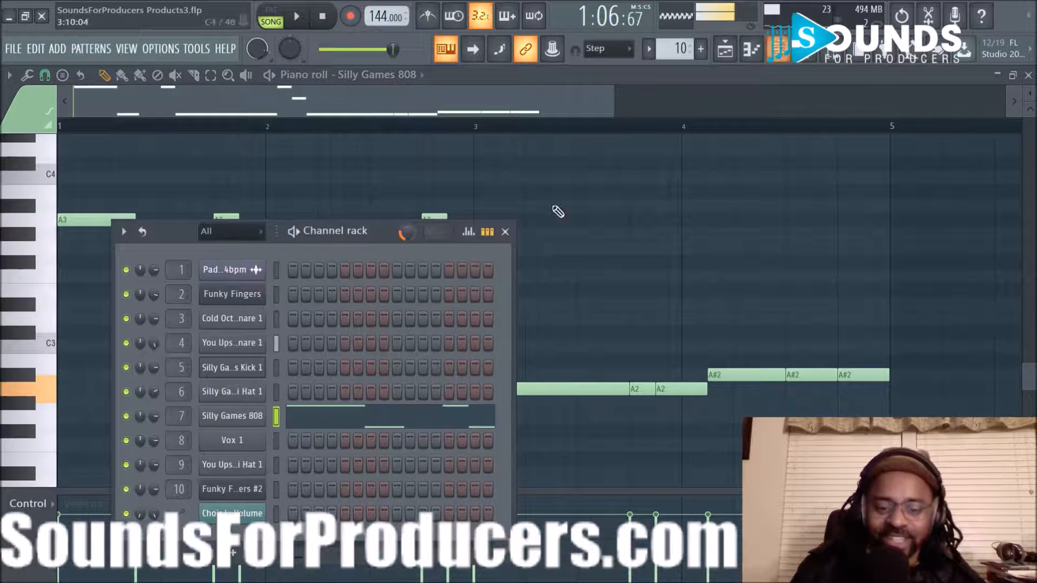
pyautogui.click(228, 425)
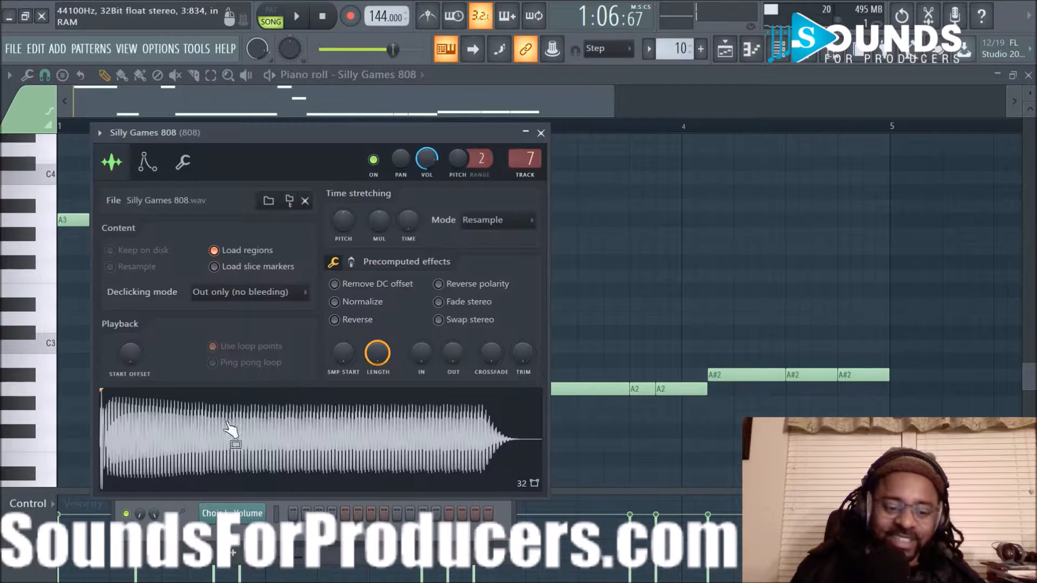
pyautogui.click(183, 162)
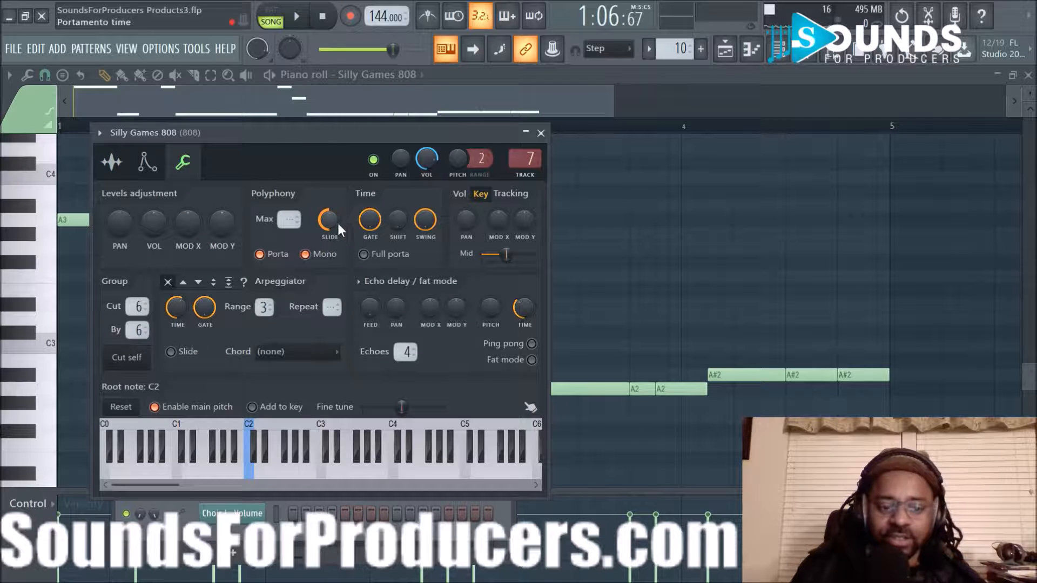
pyautogui.click(541, 132)
pyautogui.press('space')
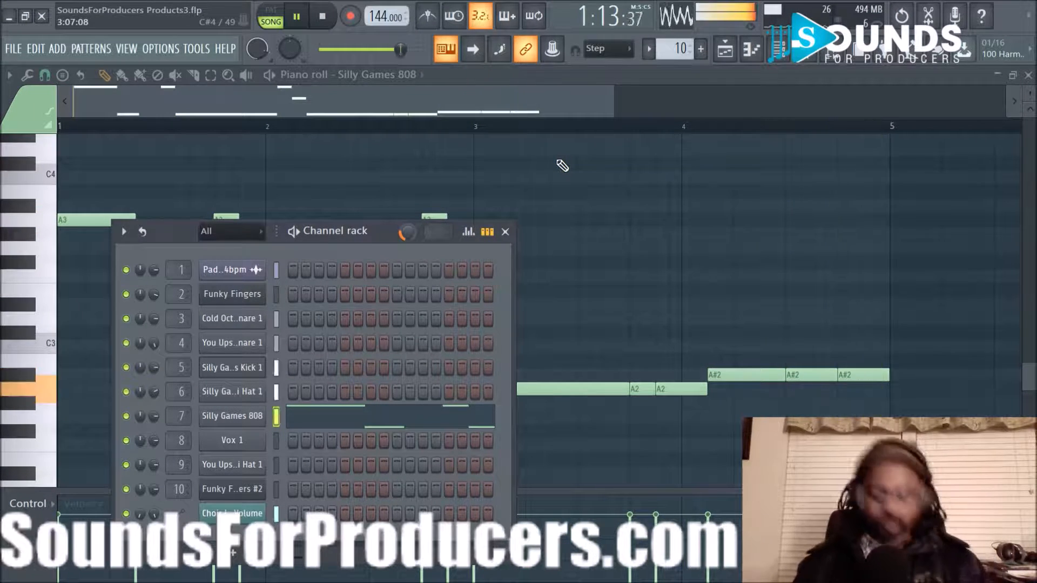
# Replace the Track 8 Pattern 9 clip at bar 49 with Pattern 10 in the playlist.
pyautogui.click(732, 54)
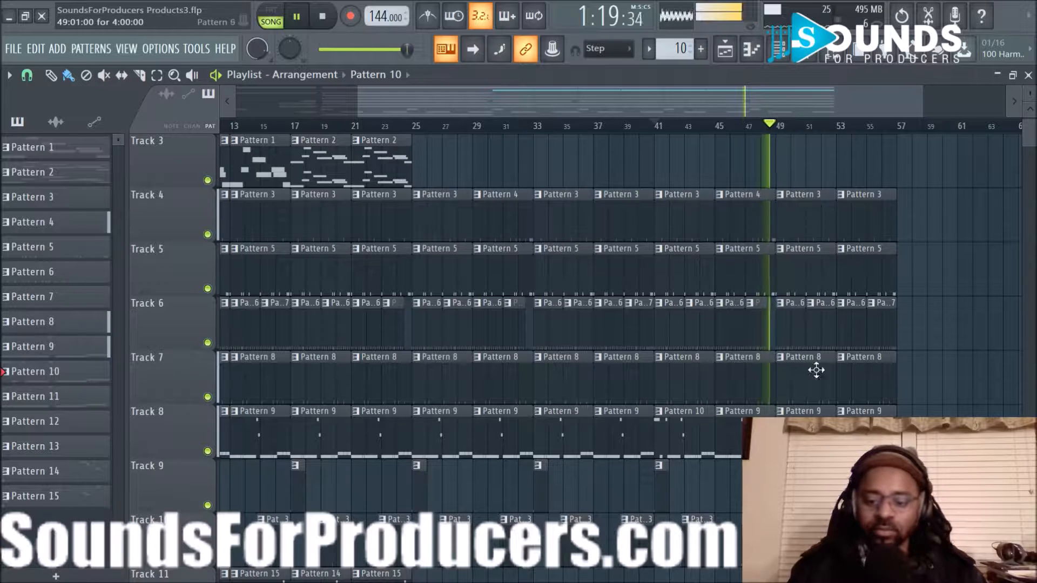
pyautogui.press('space')
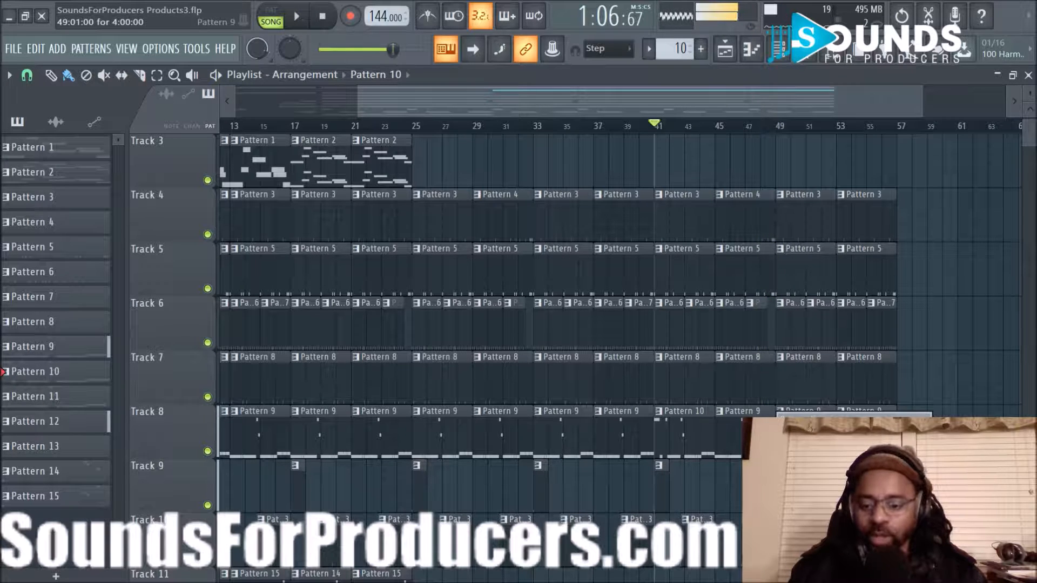
pyautogui.moveTo(853, 496)
pyautogui.press('Escape')
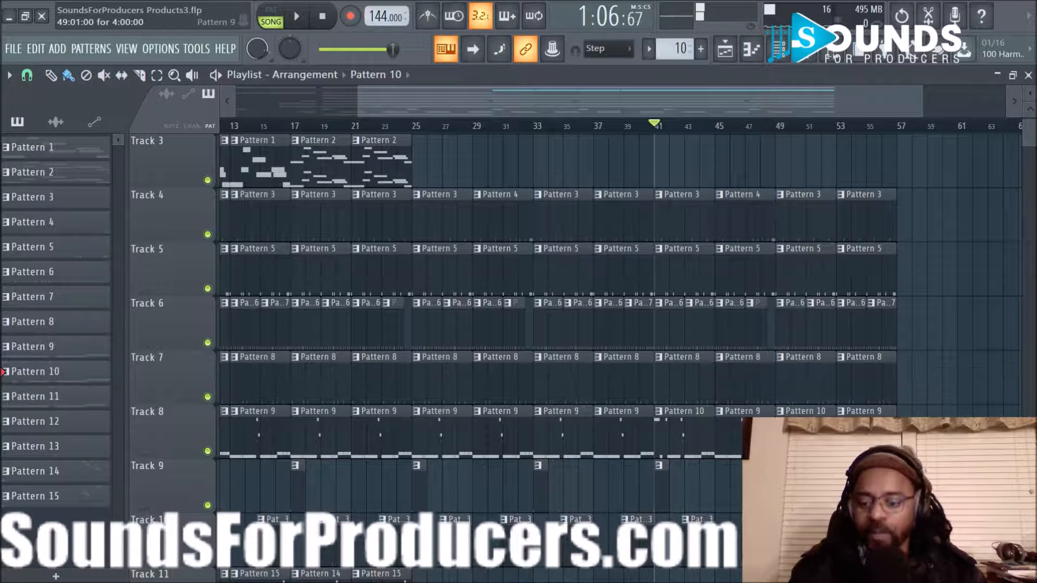
# Play the extended section from bar 41 and review its tracks in the playlist.
pyautogui.scroll(2, 936, 282)
pyautogui.press('space')
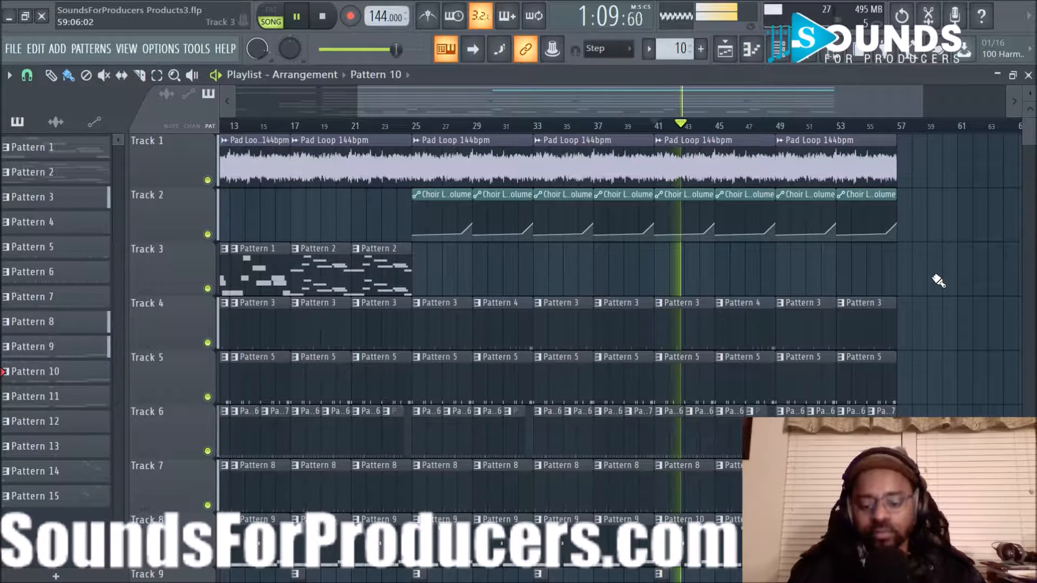
pyautogui.scroll(-2, 938, 280)
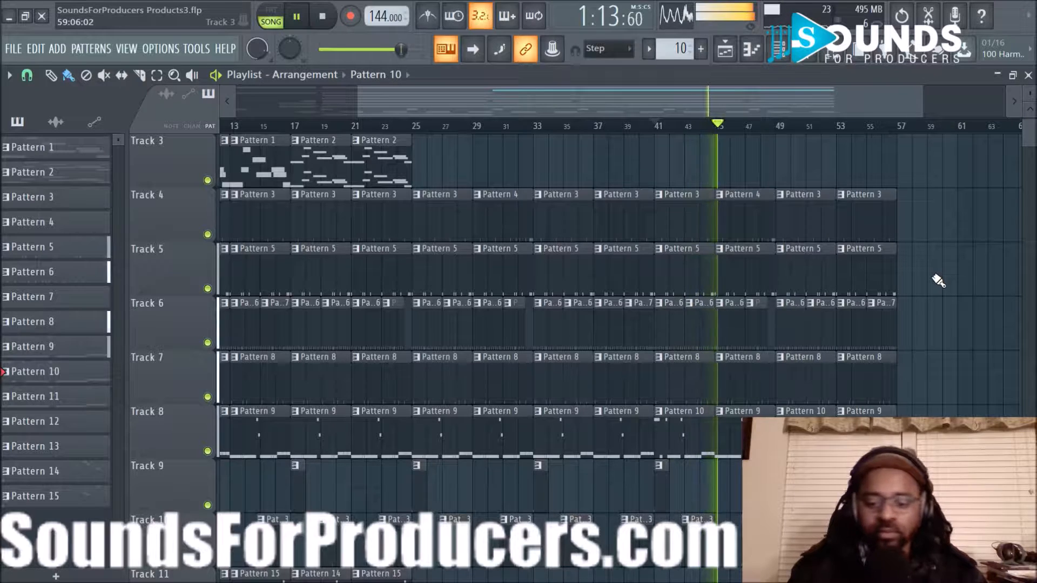
pyautogui.scroll(2, 938, 279)
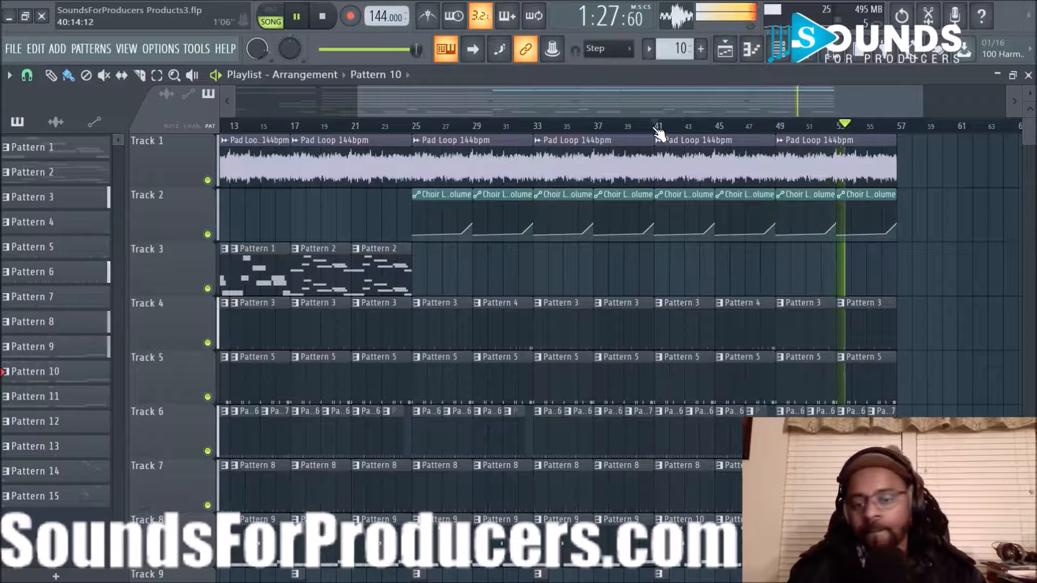
pyautogui.press('space')
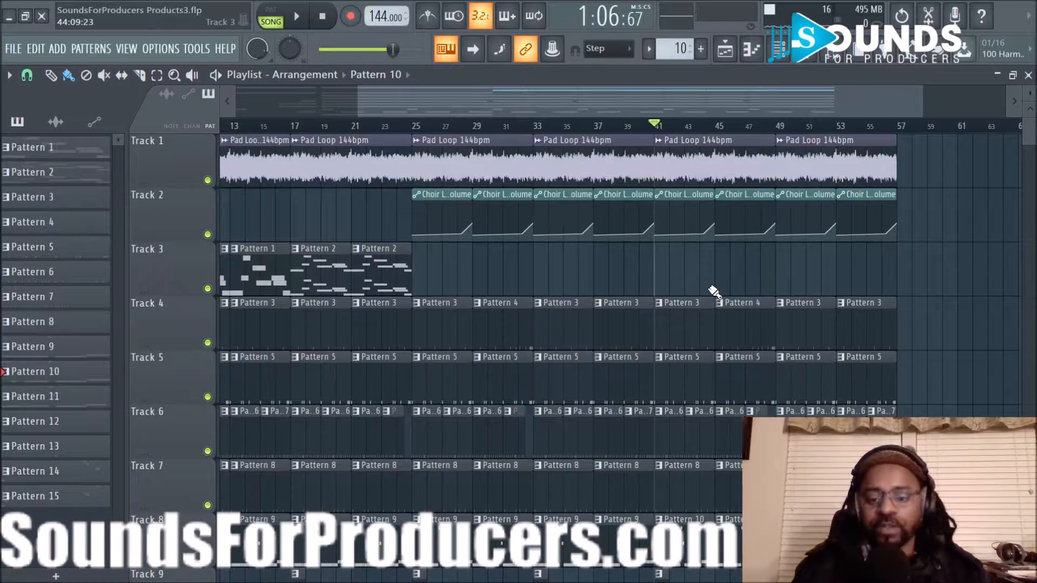
pyautogui.scroll(-4, 714, 292)
pyautogui.scroll(4, 708, 287)
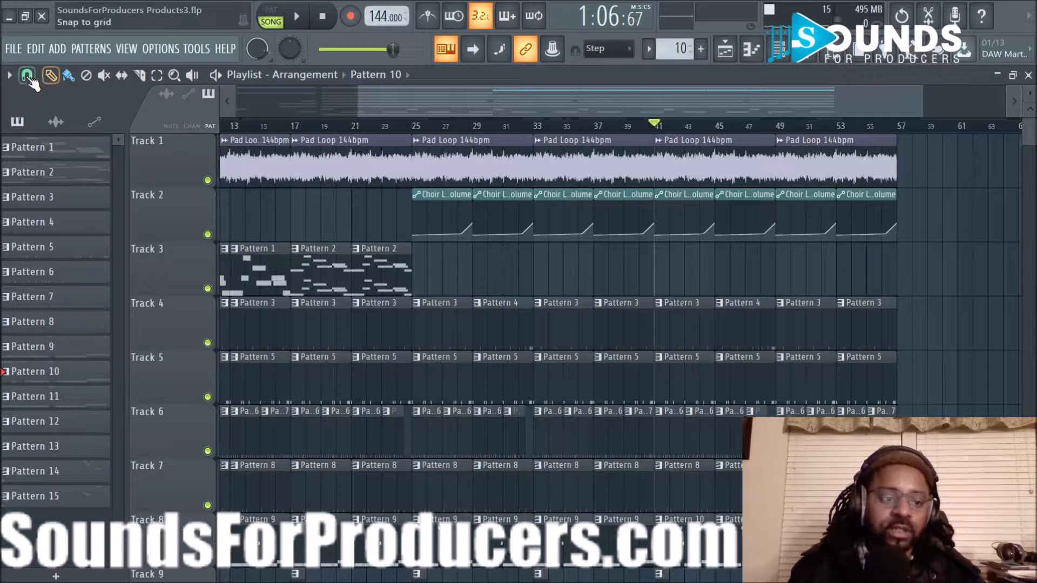
# Select bars 41 to 57 across all playlist tracks.
pyautogui.click(27, 77)
pyautogui.click(477, 267)
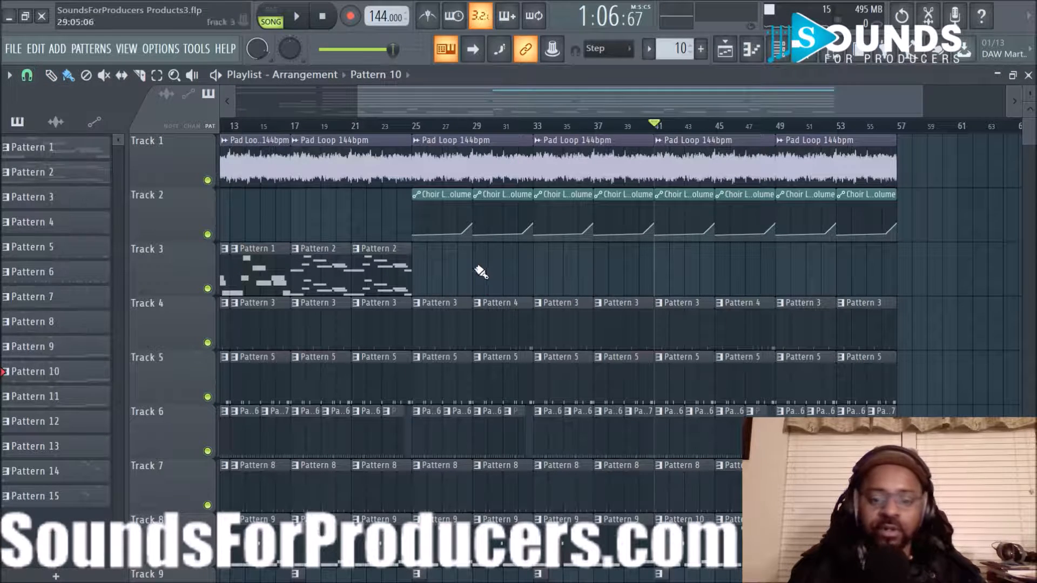
pyautogui.moveTo(659, 133); pyautogui.dragTo(896, 134)
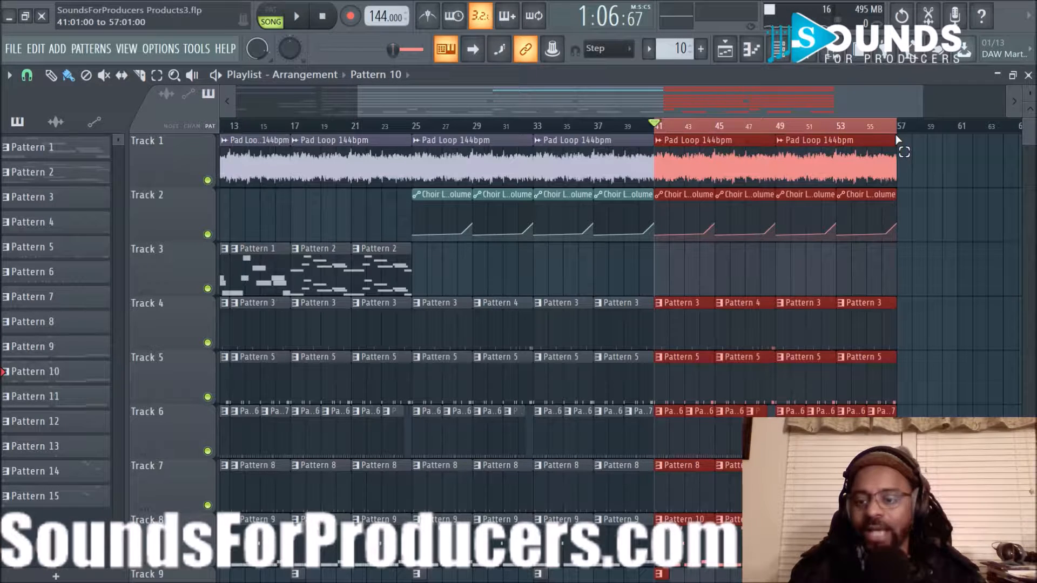
# Select the Choir Loop mixer track, open its HalfTime effect and play the selected section.
pyautogui.click(810, 64)
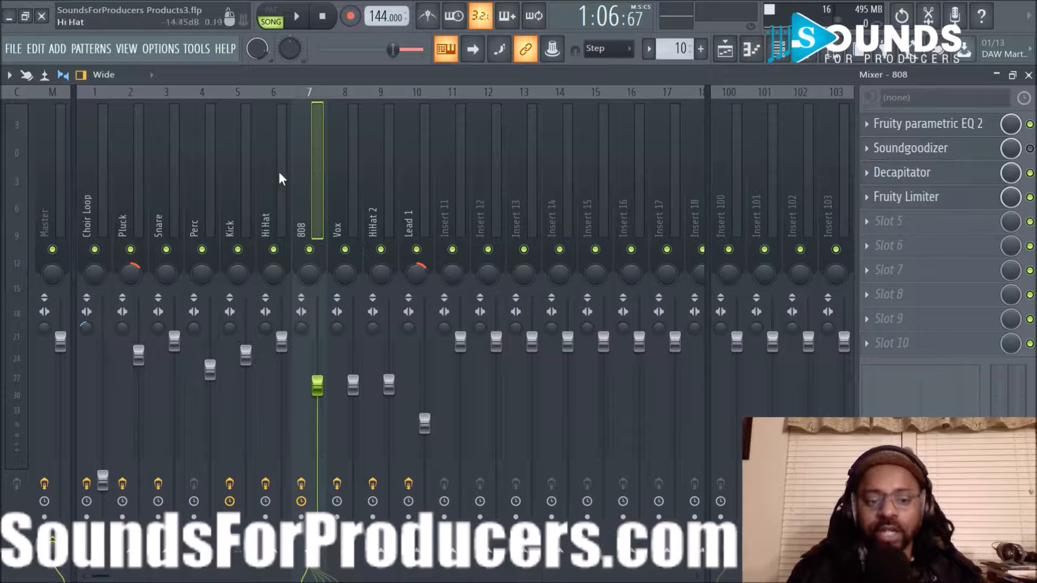
pyautogui.click(88, 174)
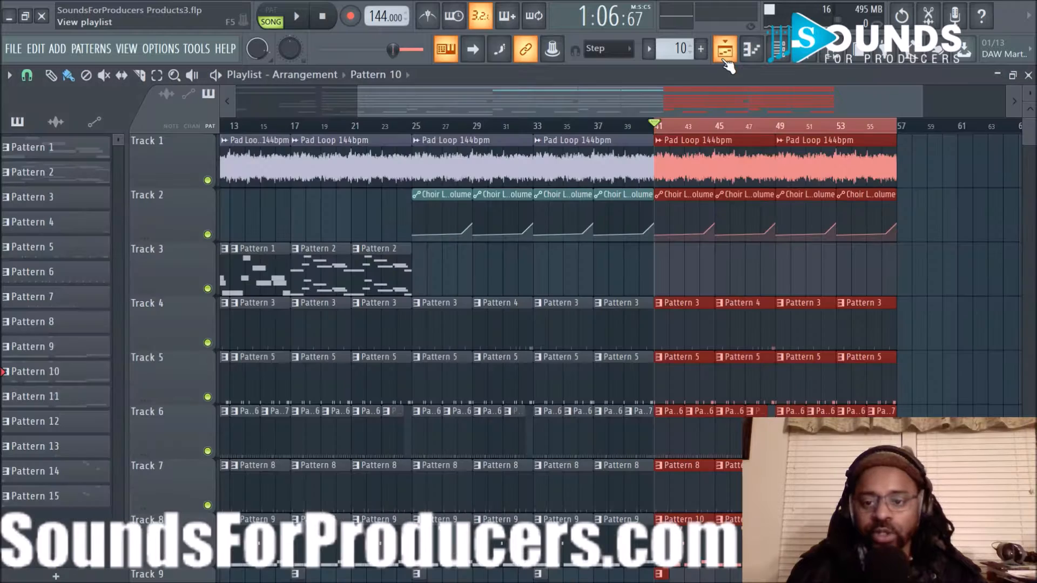
pyautogui.click(724, 49)
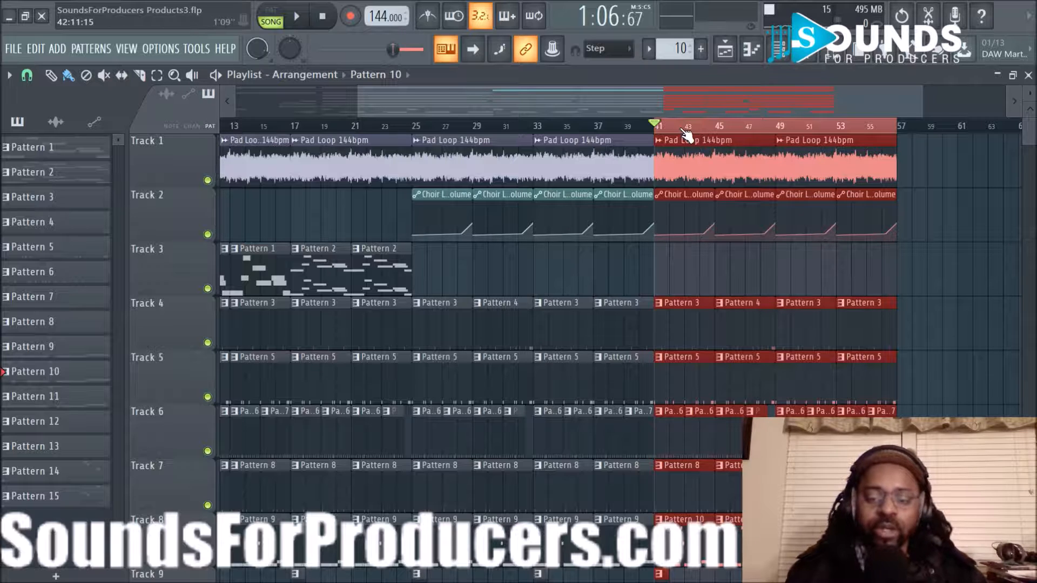
pyautogui.click(804, 65)
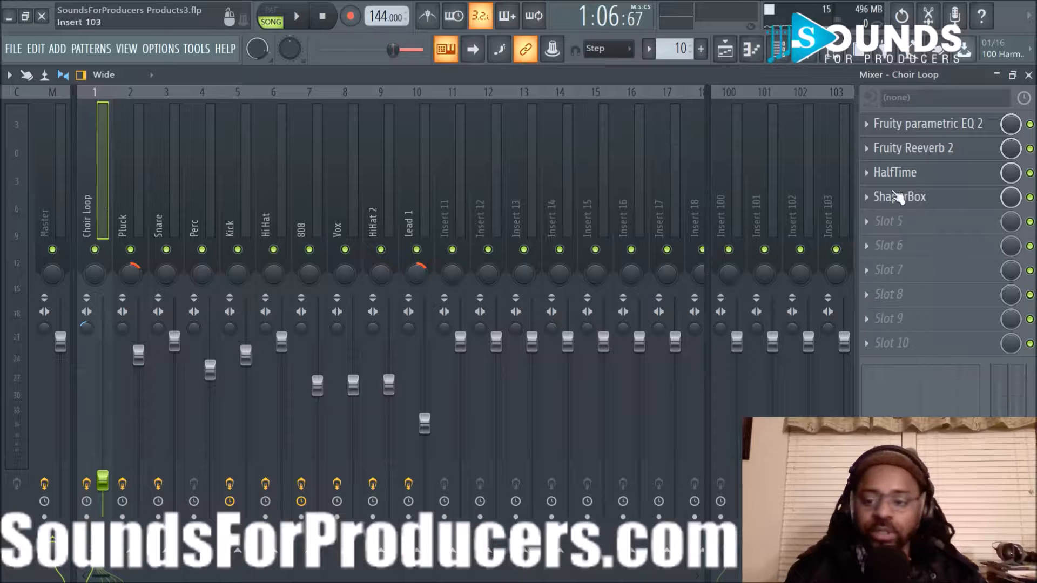
pyautogui.click(931, 180)
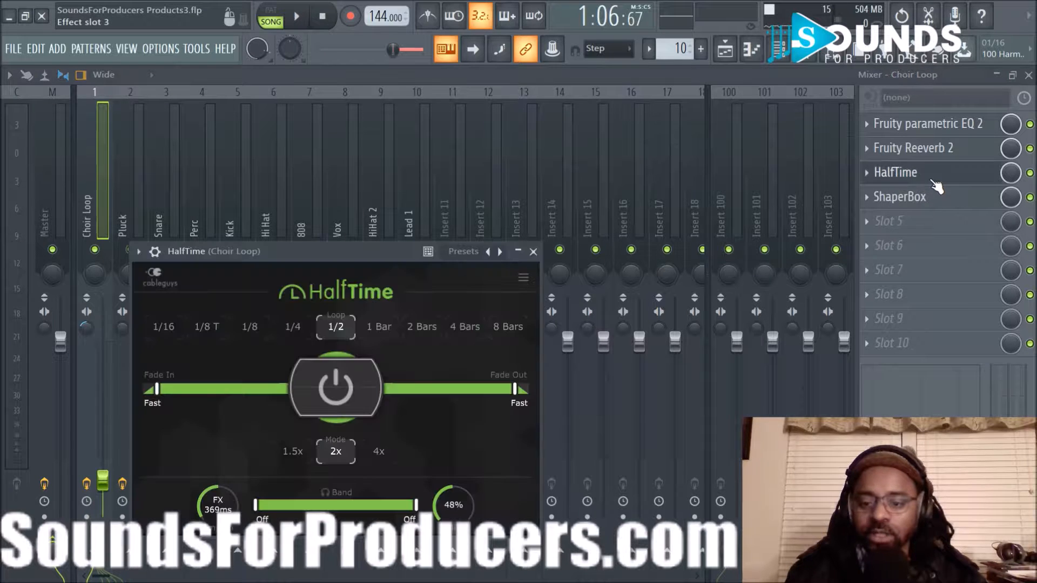
pyautogui.press('space')
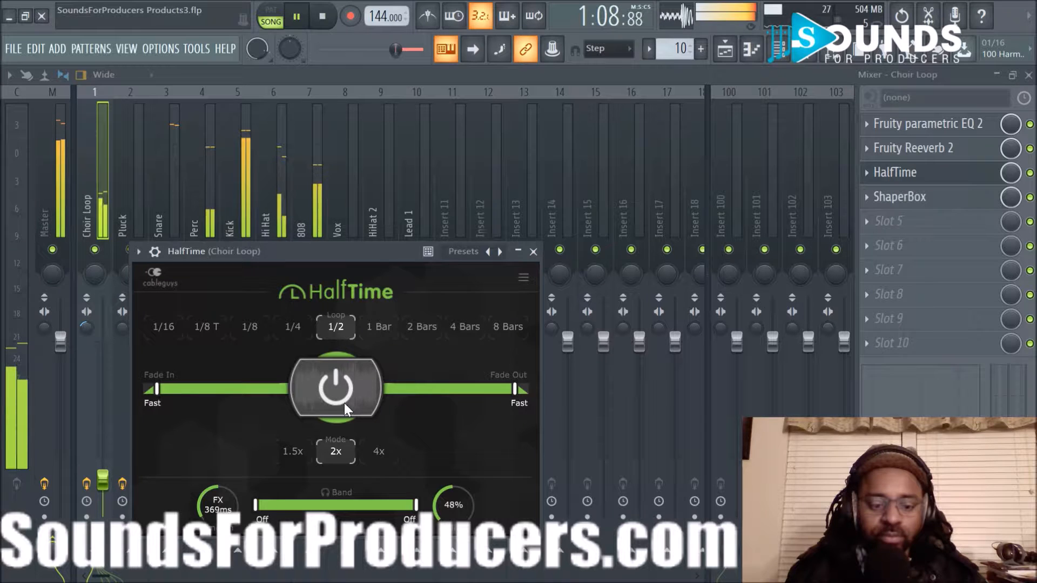
# Replay the selected section briefly with HalfTime open, close the effect window, return to the playlist and stop playback.
pyautogui.press('space')
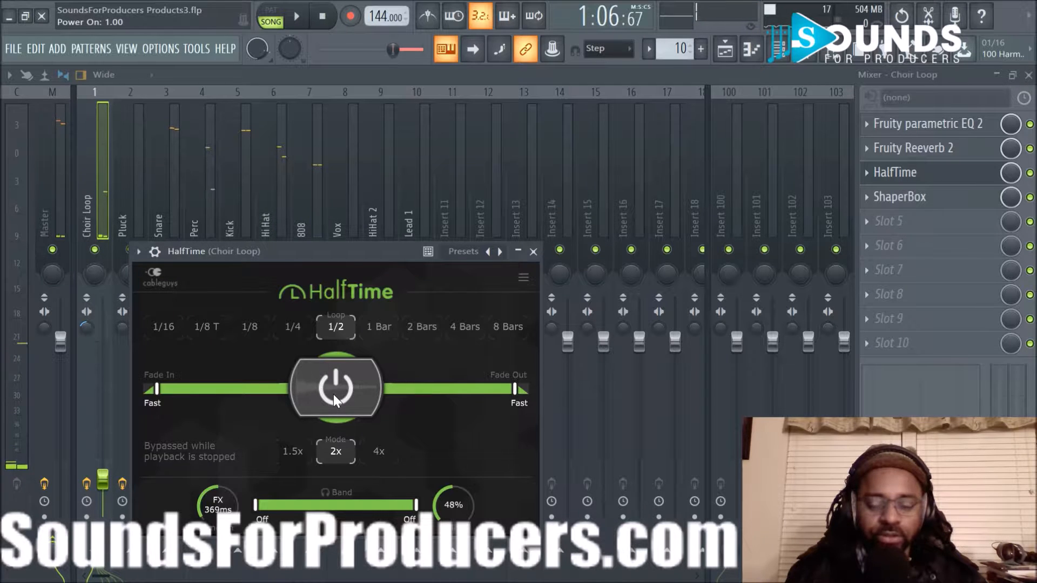
pyautogui.press('space')
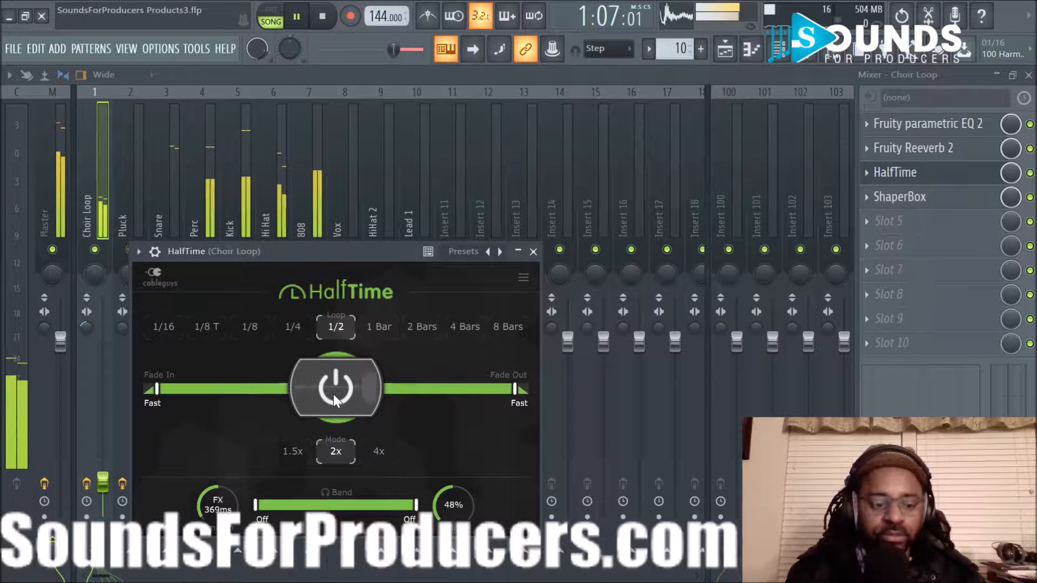
pyautogui.click(533, 251)
pyautogui.click(724, 49)
pyautogui.press('space')
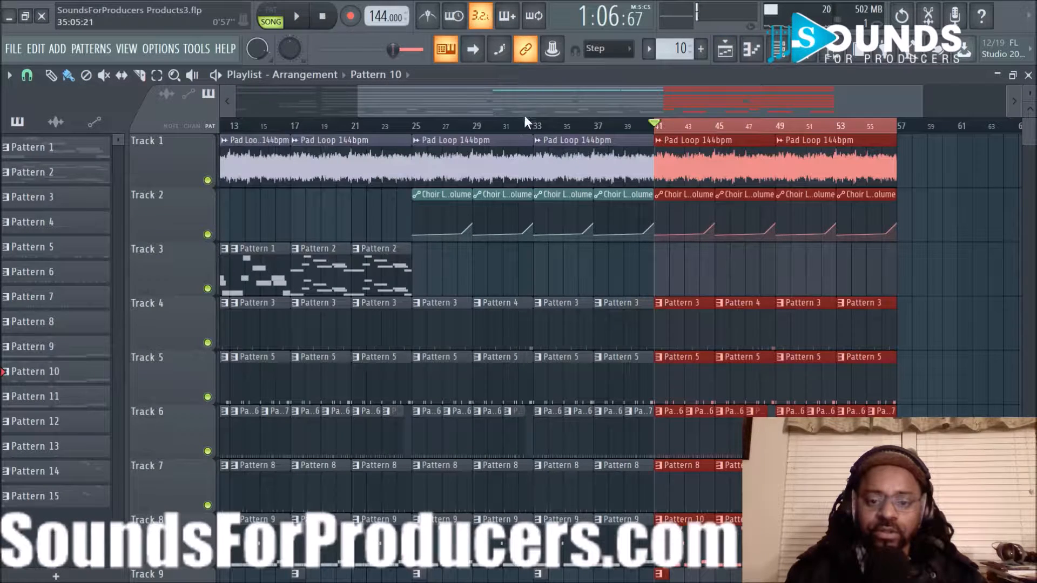
# Examine the clips on all playlist tracks from bar 1 through the extended section ending at bar 57.
pyautogui.scroll(-2, 552, 271)
pyautogui.scroll(-3, 552, 271)
pyautogui.moveTo(543, 113); pyautogui.dragTo(258, 99)
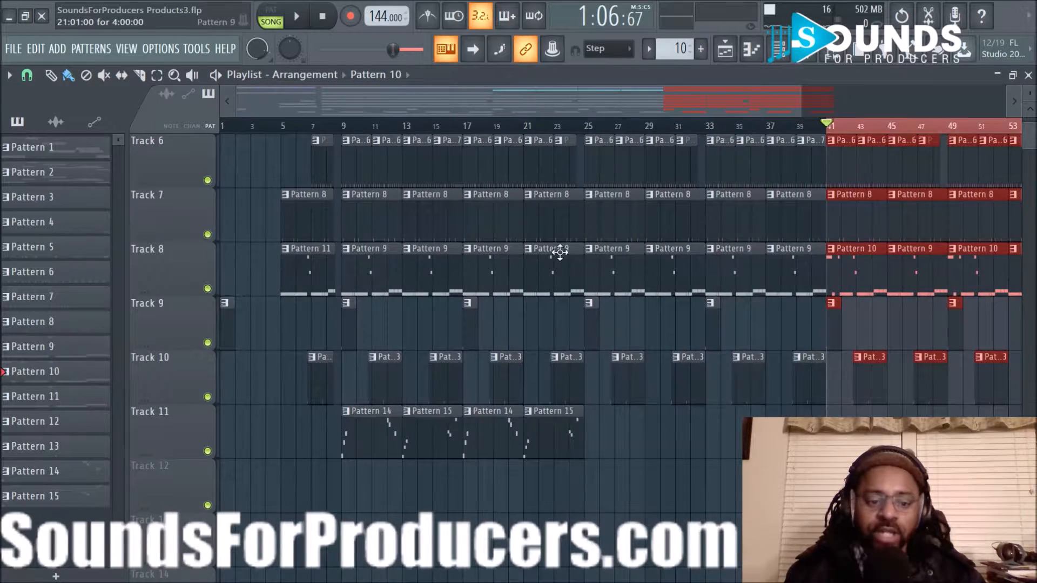
pyautogui.scroll(5, 556, 249)
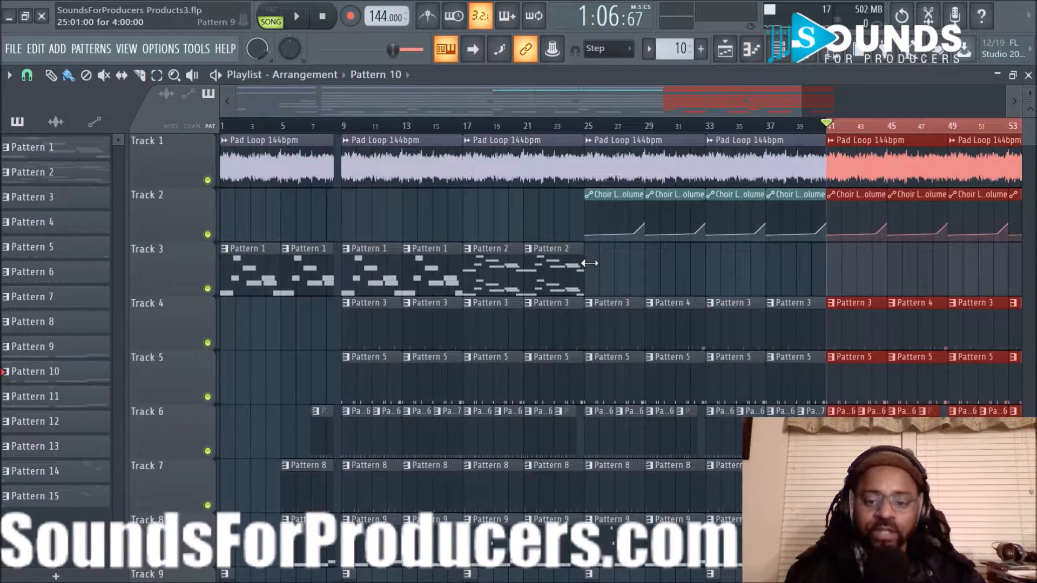
pyautogui.moveTo(734, 92); pyautogui.dragTo(883, 105)
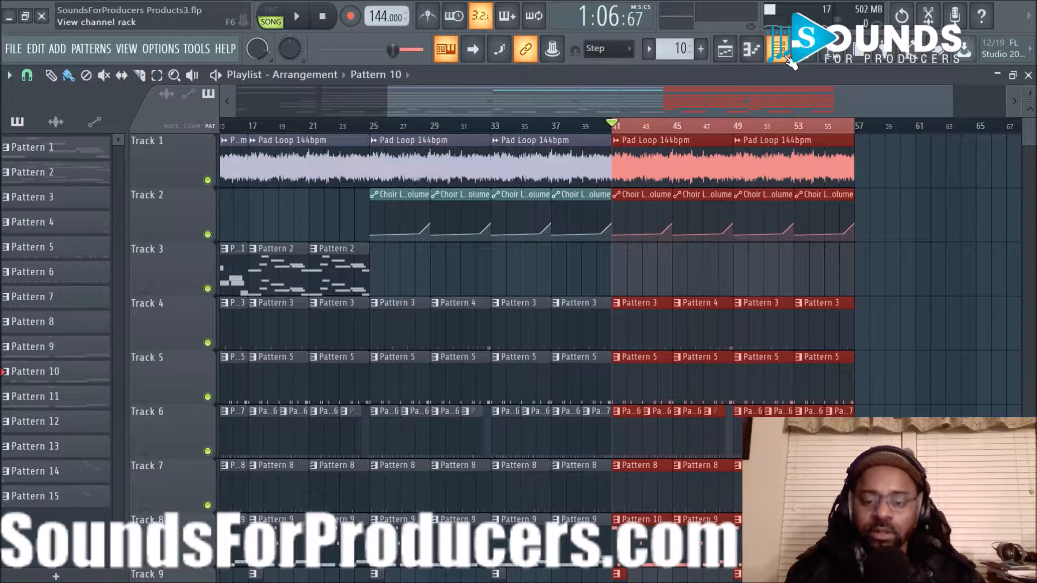
pyautogui.moveTo(571, 109); pyautogui.dragTo(627, 98)
# Solo the Choir Loop mixer track and compare its playback with the HalfTime effect bypassed and enabled.
pyautogui.click(805, 54)
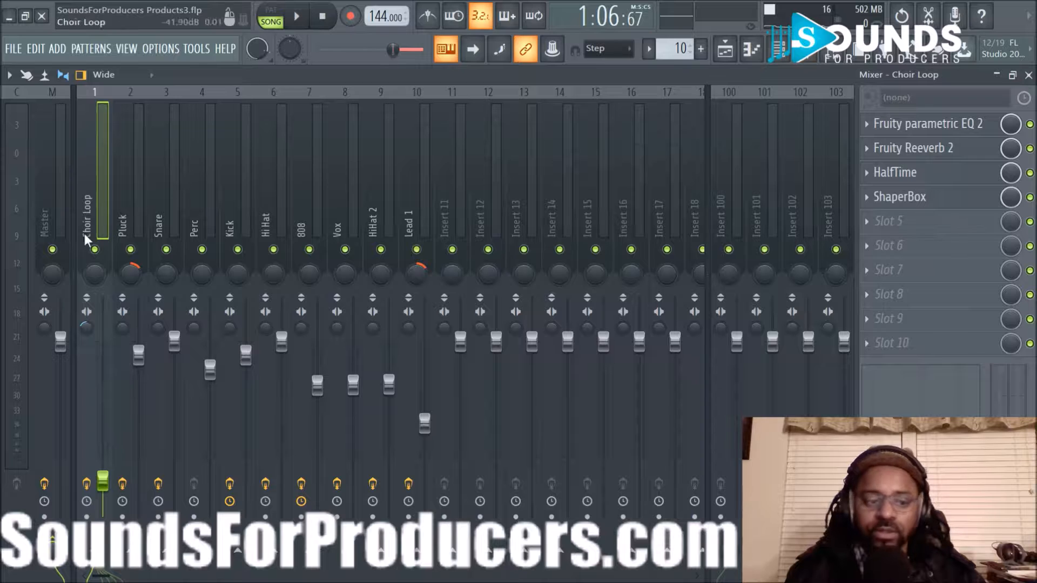
pyautogui.press('space')
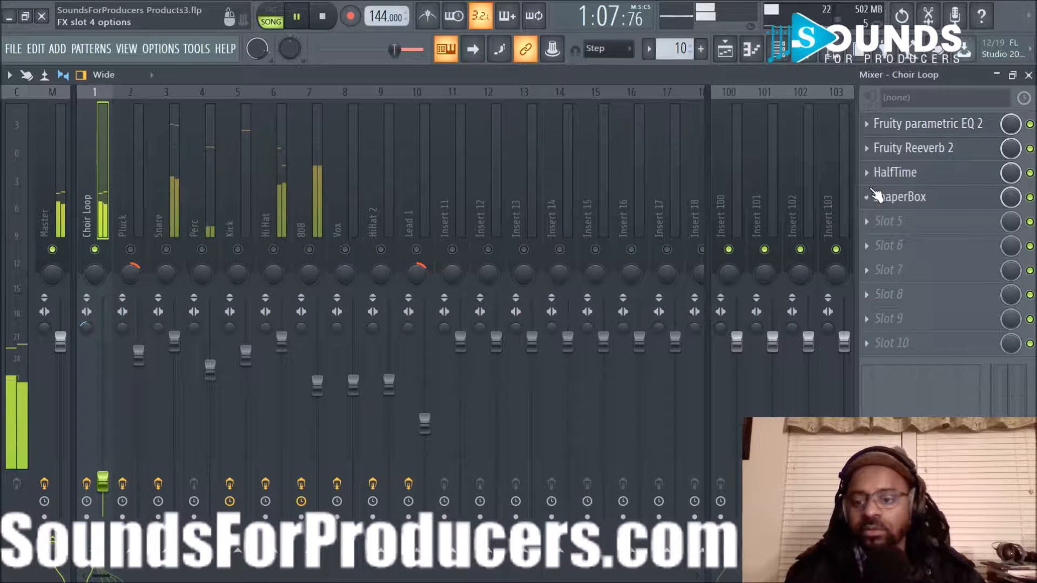
pyautogui.click(1030, 173)
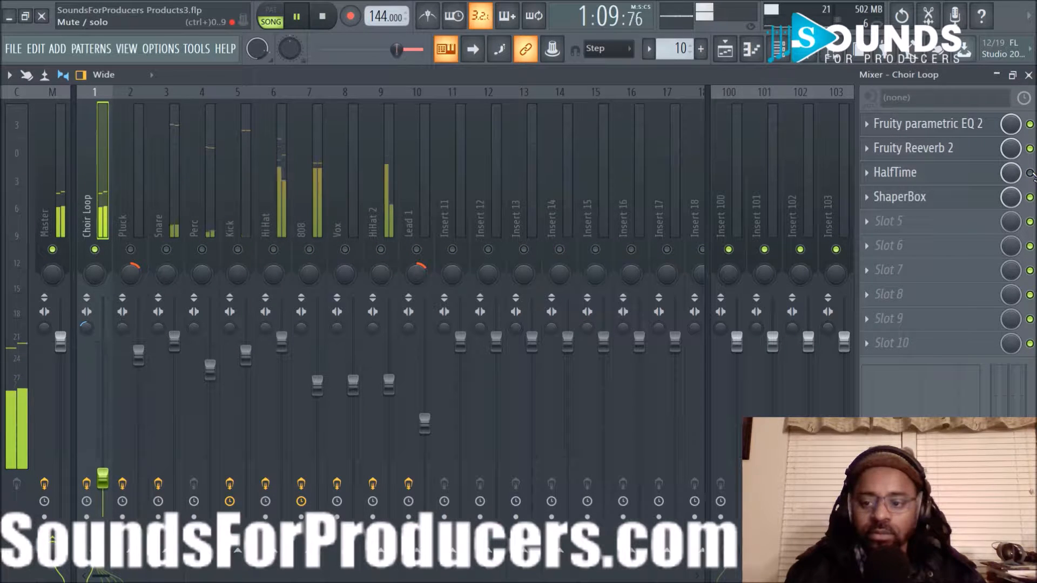
pyautogui.click(1030, 173)
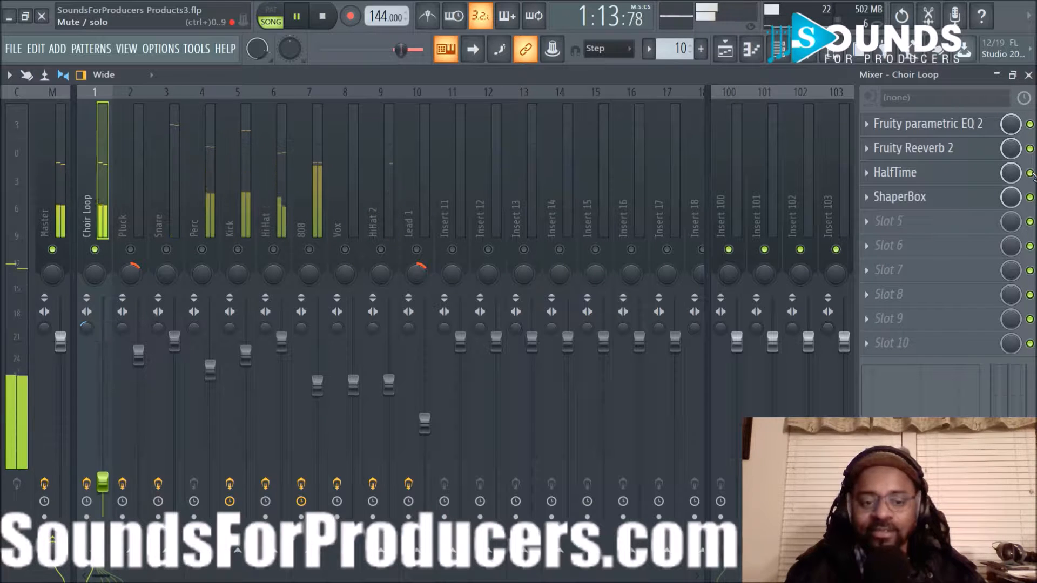
pyautogui.press('space')
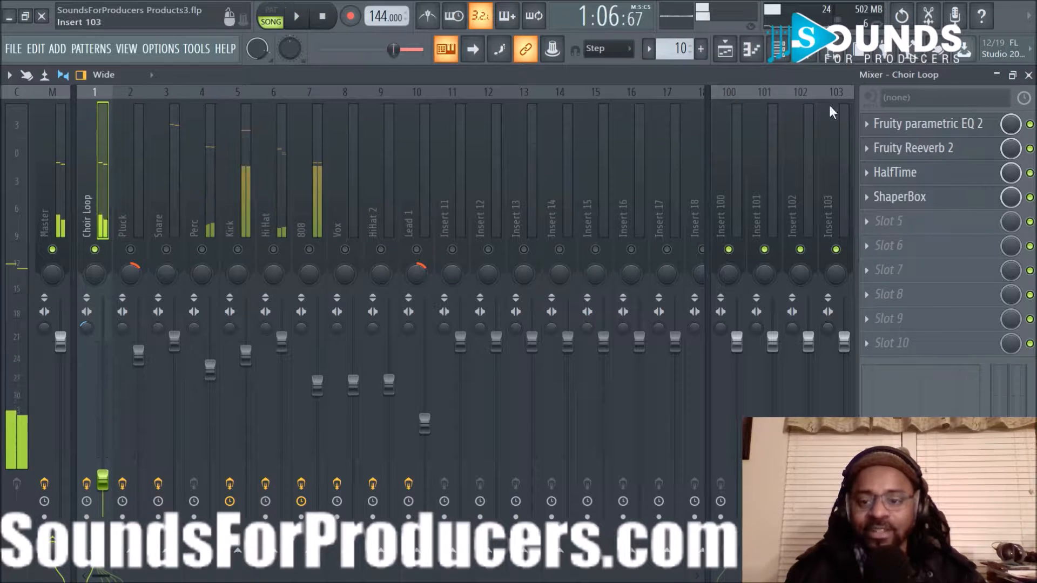
pyautogui.click(725, 50)
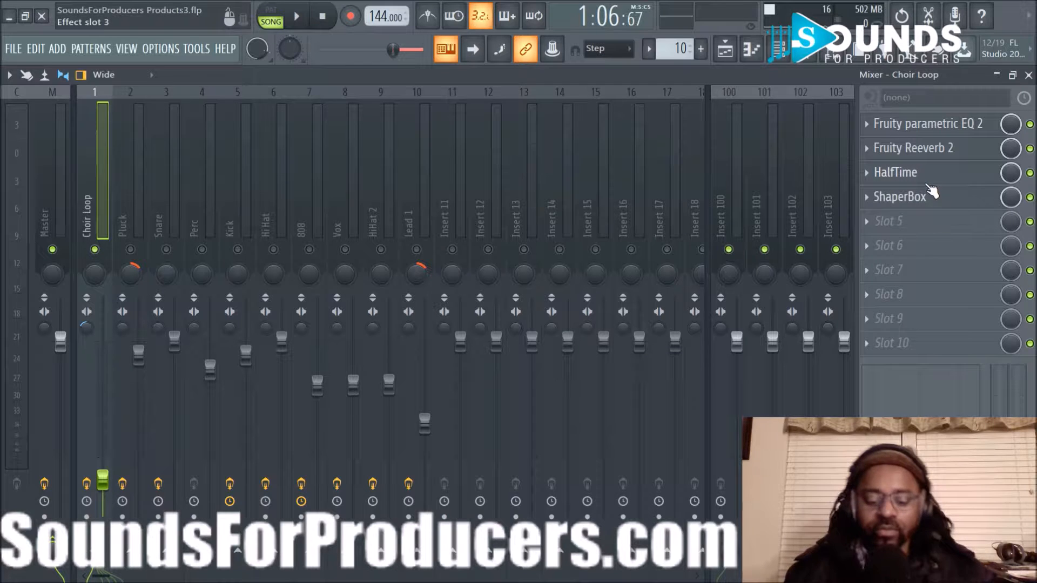
# Open Choir Loop's HalfTime during playback and set its mix to 47% and its smoothing to 362 ms.
pyautogui.press('space')
pyautogui.click(904, 174)
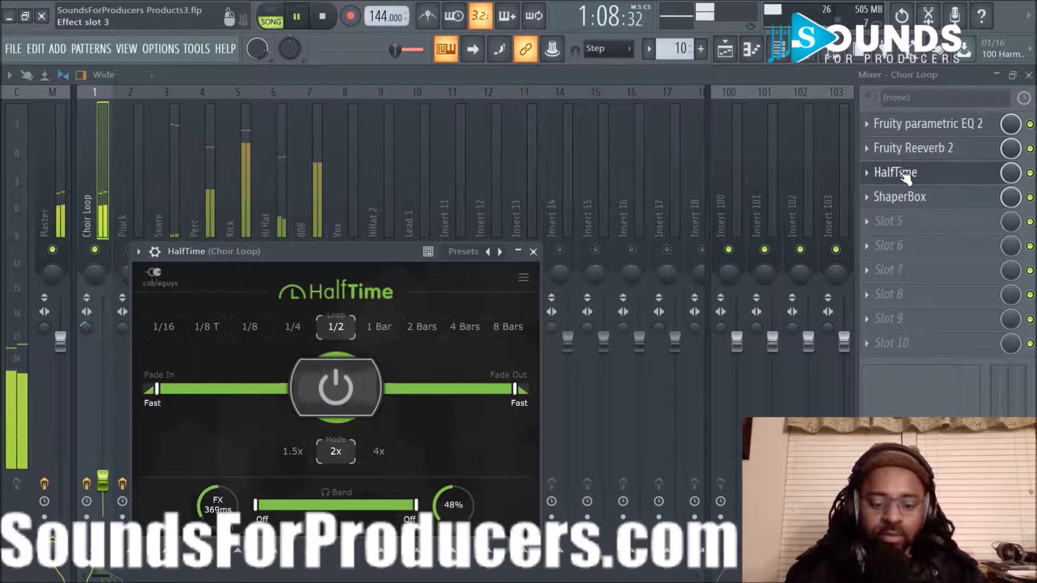
pyautogui.moveTo(454, 512); pyautogui.dragTo(446, 493)
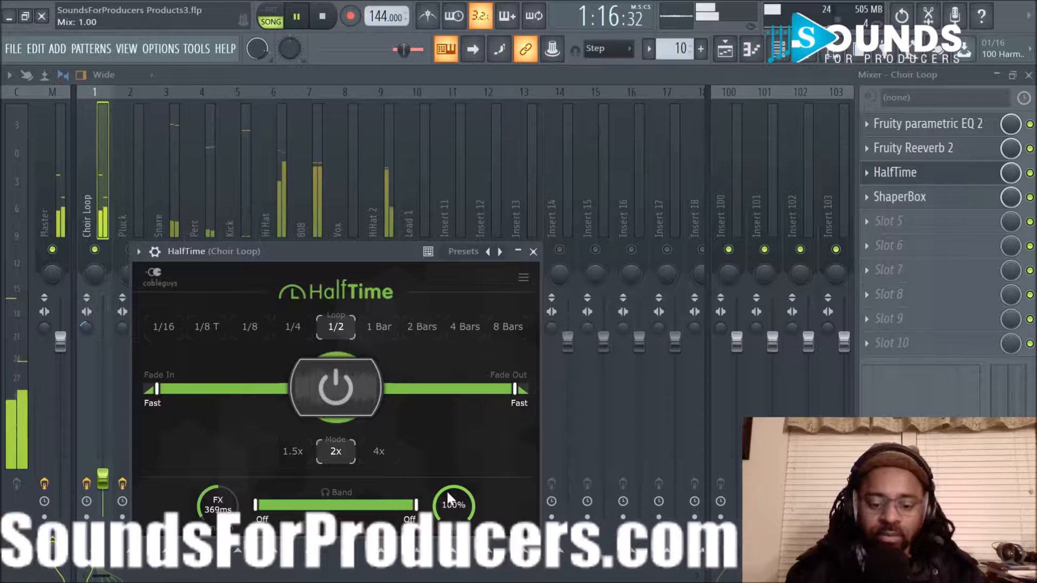
pyautogui.moveTo(448, 498); pyautogui.dragTo(448, 526)
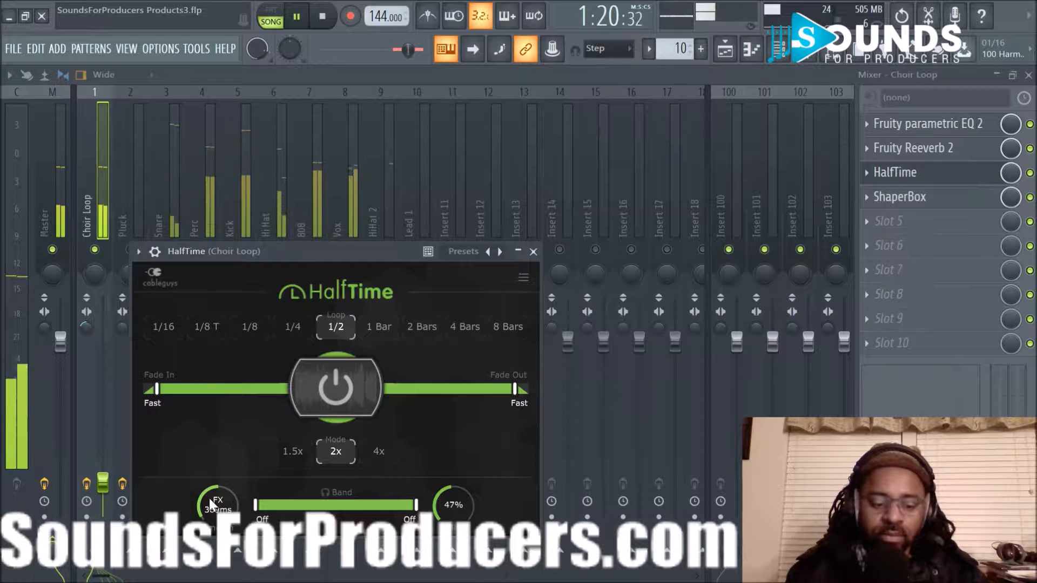
pyautogui.moveTo(217, 505)
pyautogui.mouseDown()
pyautogui.moveTo(217, 489)
pyautogui.moveTo(218, 508)
pyautogui.mouseUp()
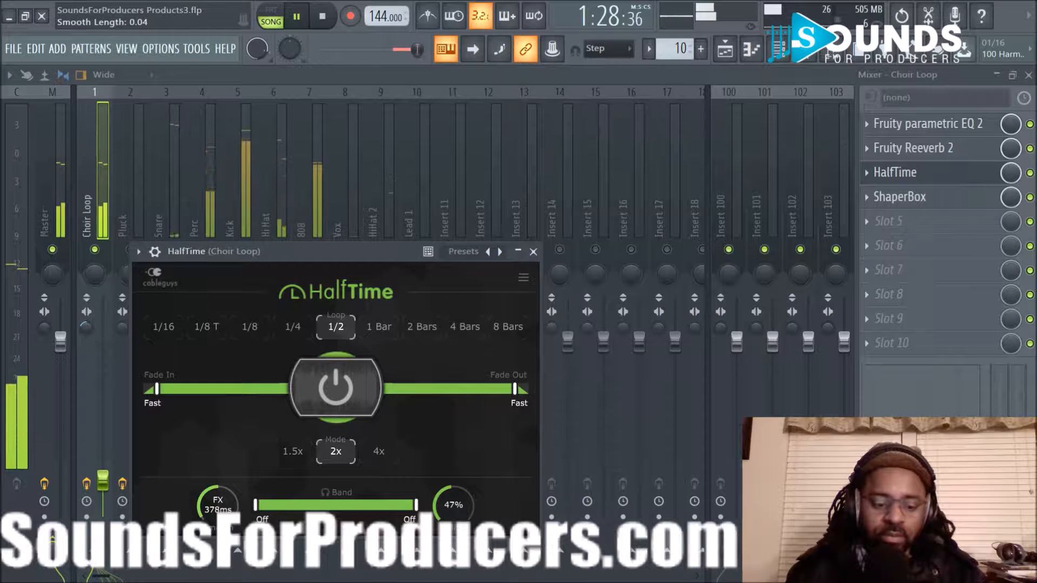
pyautogui.moveTo(206, 508); pyautogui.dragTo(201, 508)
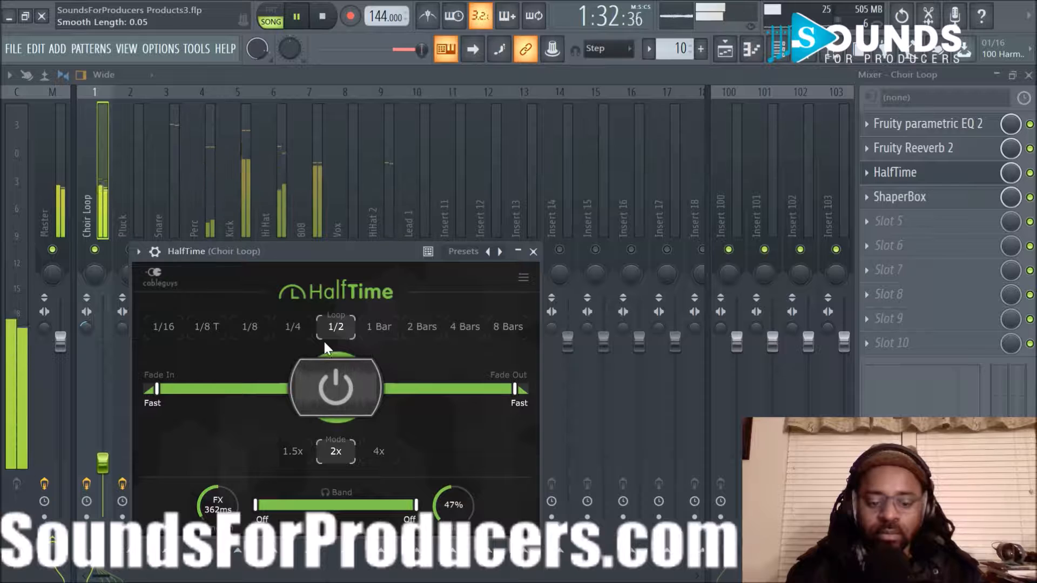
# Try HalfTime with a 1/4 loop and narrowed frequency band, restore the 1/2 loop and full band, and stop playback.
pyautogui.click(292, 328)
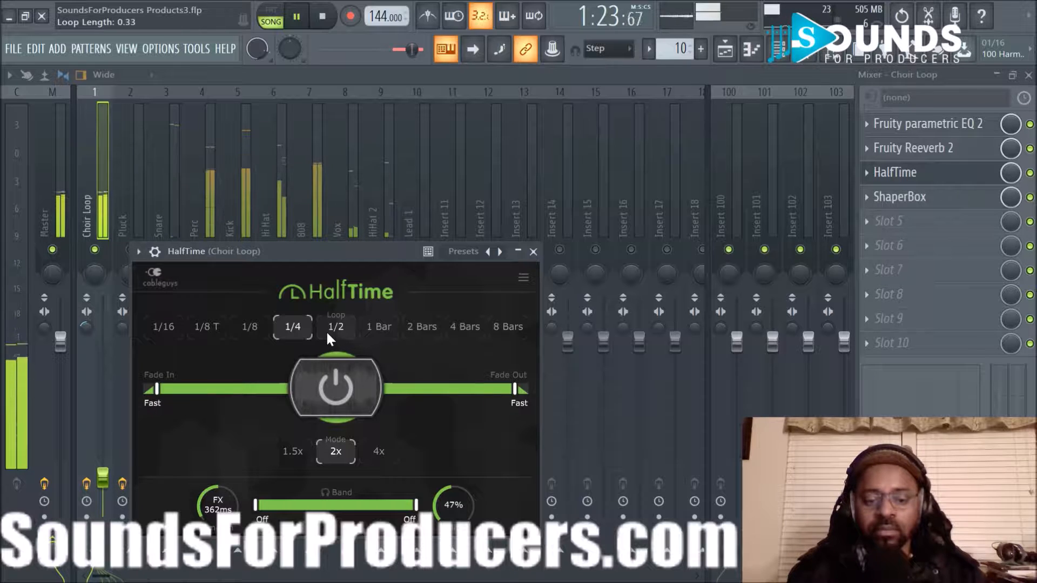
pyautogui.click(328, 333)
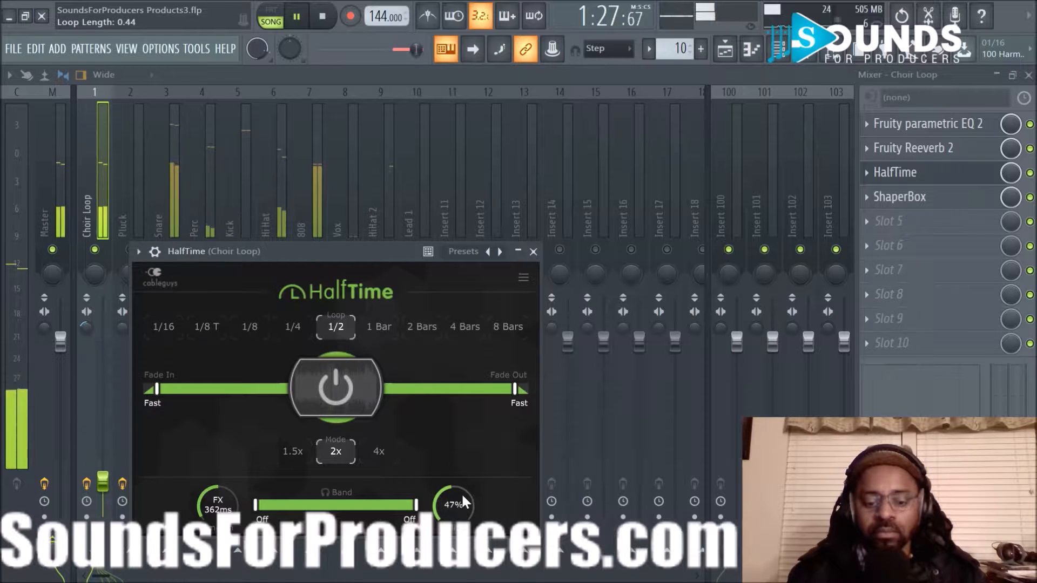
pyautogui.moveTo(416, 505); pyautogui.dragTo(335, 504)
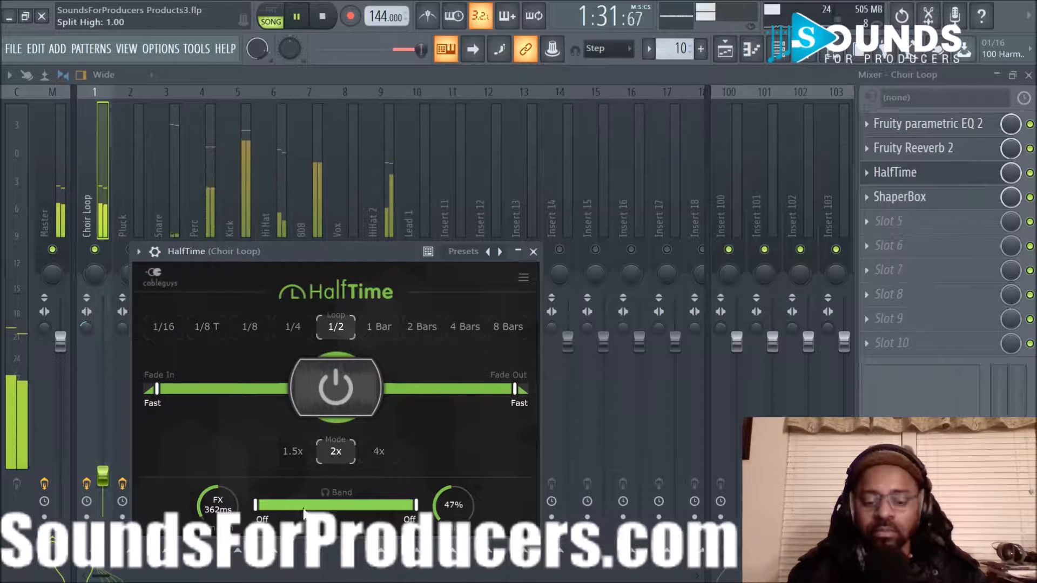
pyautogui.moveTo(256, 505); pyautogui.dragTo(339, 505)
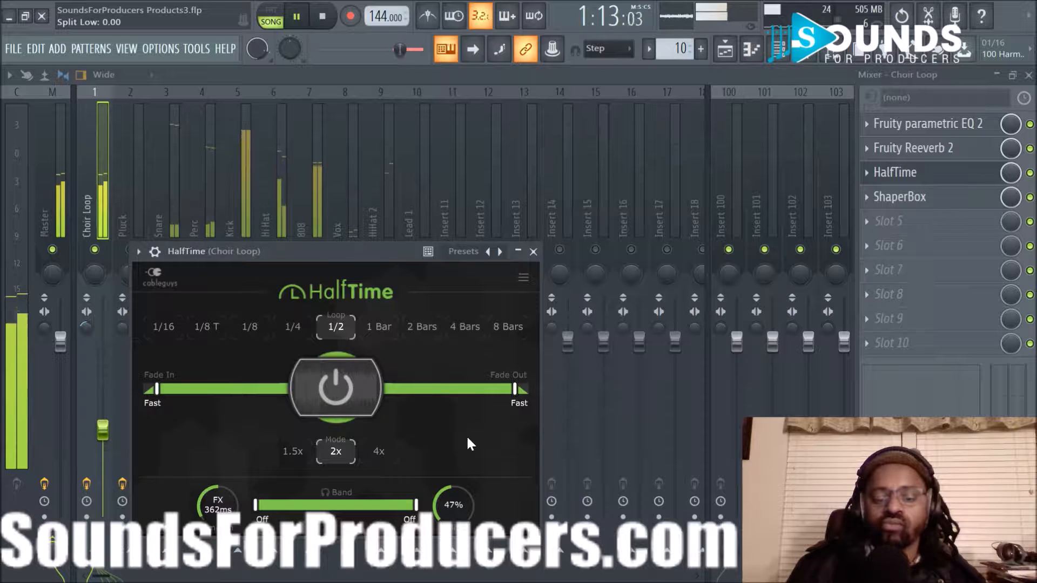
pyautogui.press('space')
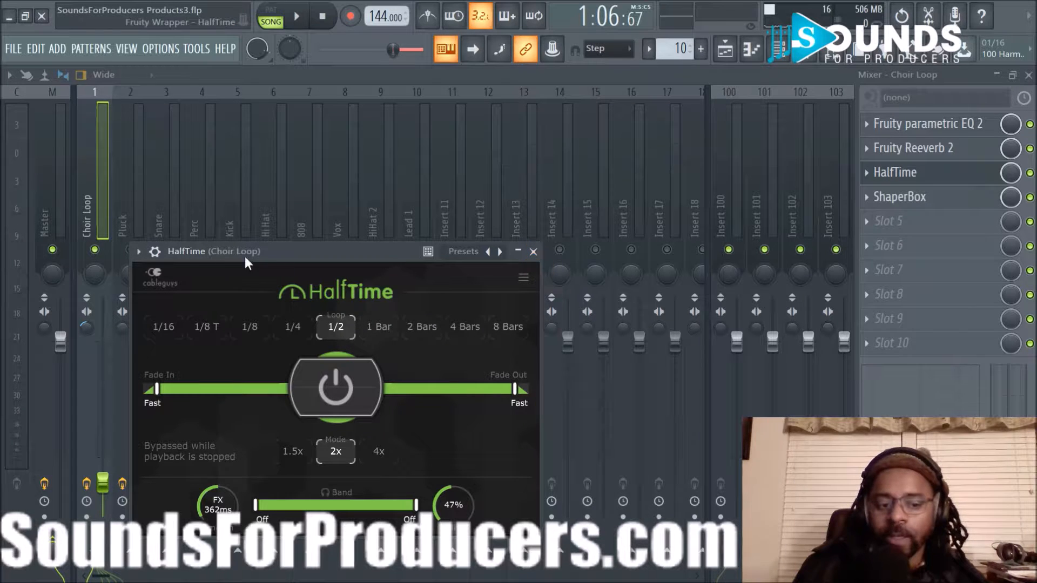
# Check the HalfTime plugin's preset and wrapper options without choosing any, and close the effect window.
pyautogui.click(139, 252)
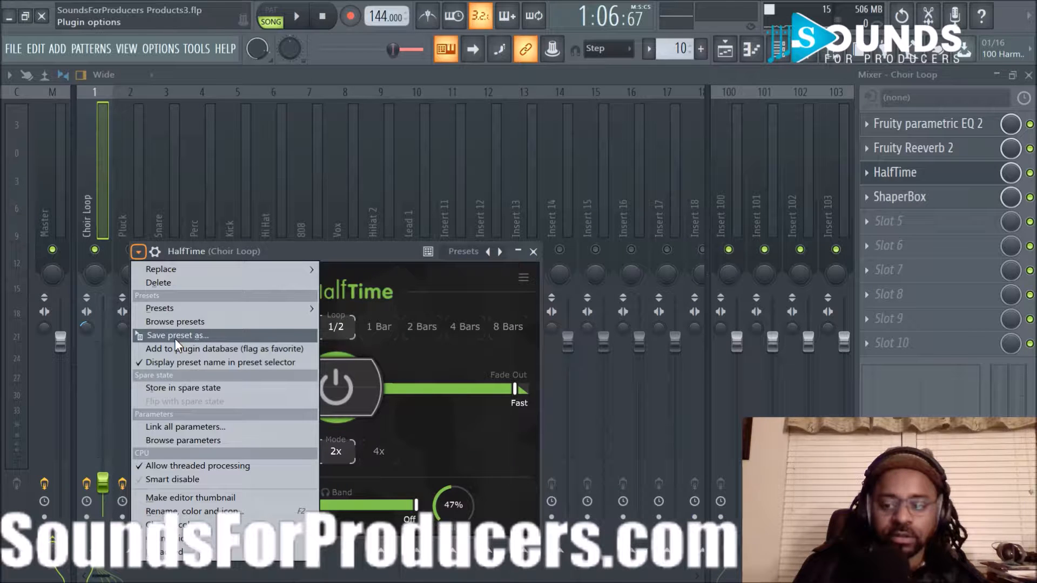
pyautogui.click(387, 254)
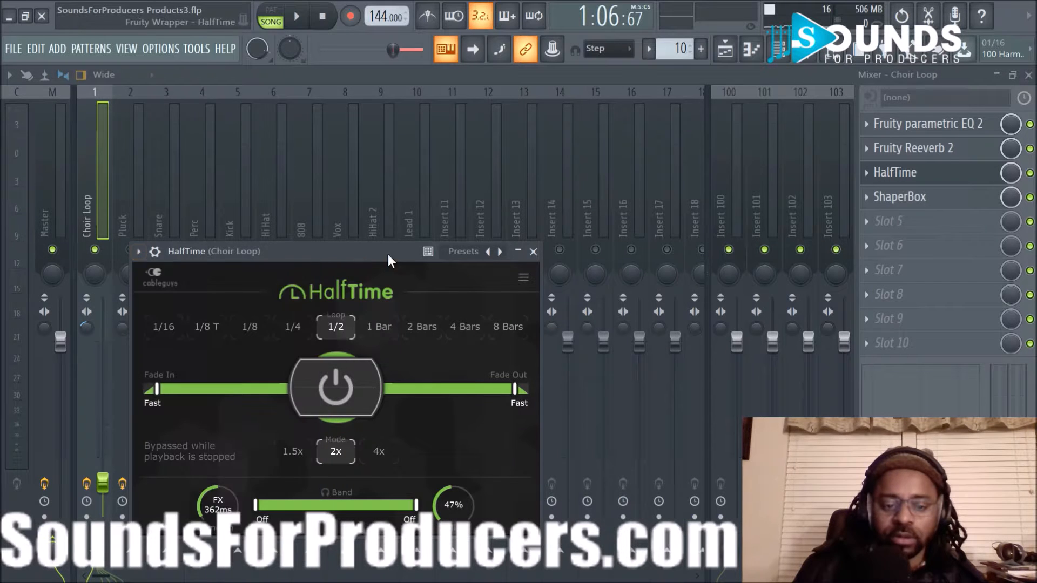
pyautogui.click(533, 251)
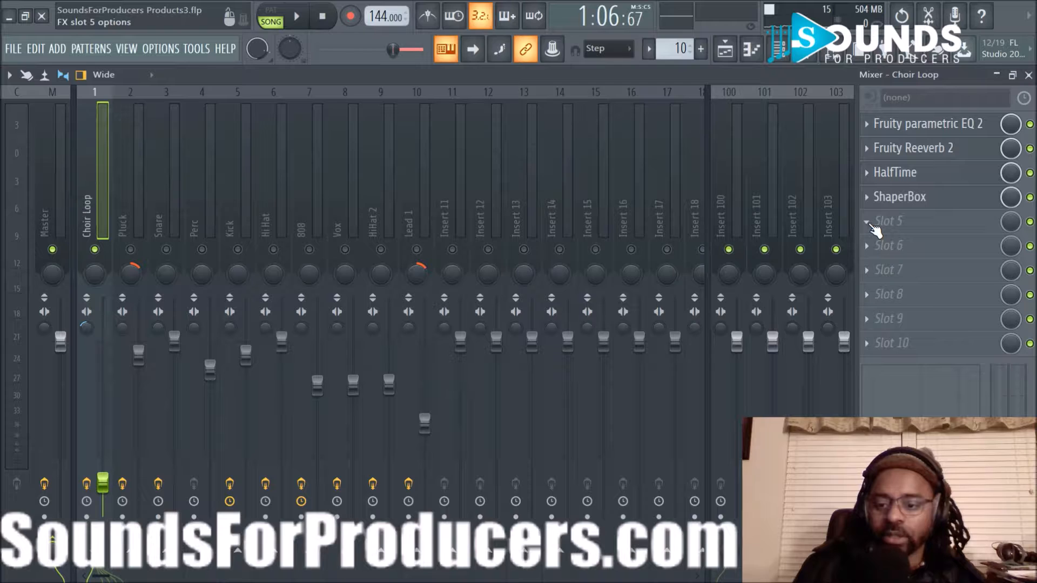
# Load a second HalfTime into slot 5 of Choir Loop and set its loop length to 1/4 and mix to 57% during playback.
pyautogui.click(871, 226)
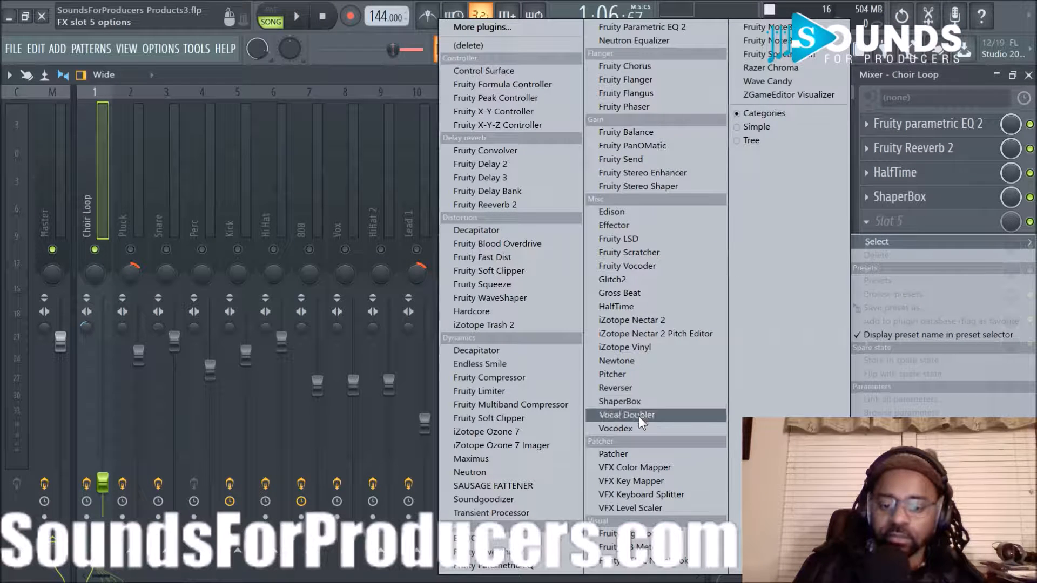
pyautogui.click(664, 306)
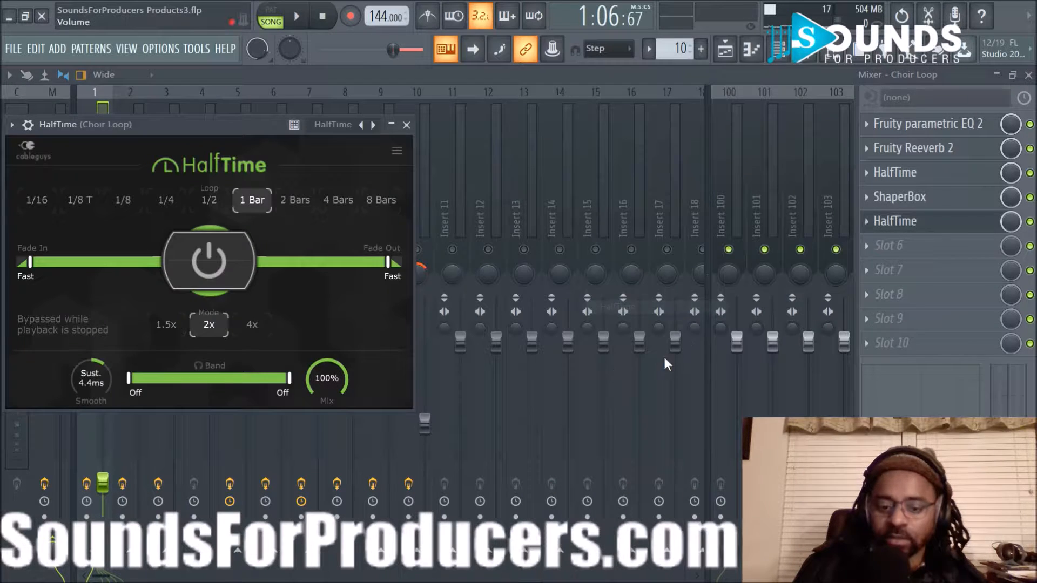
pyautogui.press('space')
pyautogui.moveTo(325, 367); pyautogui.dragTo(325, 381)
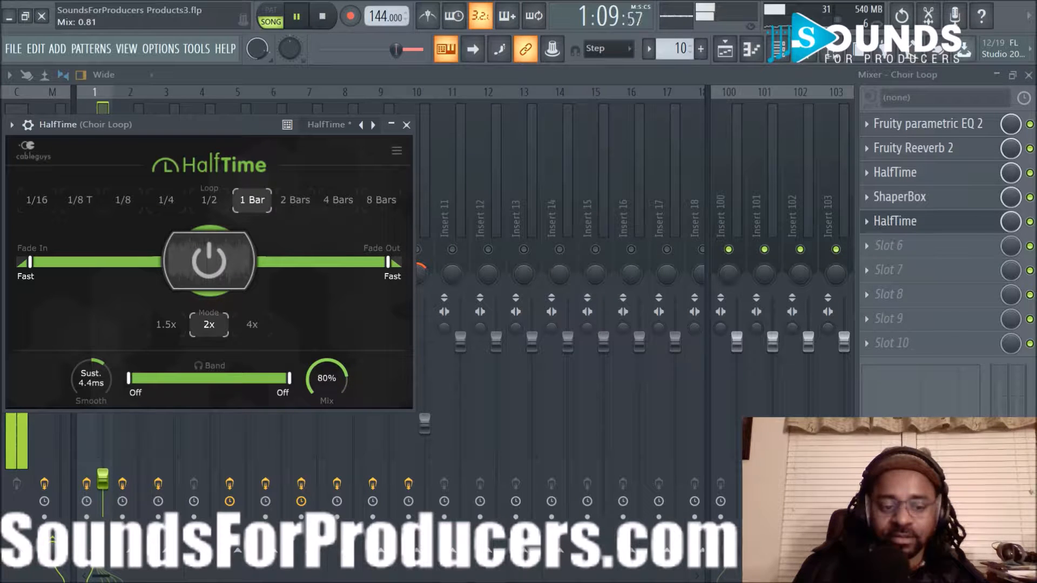
pyautogui.click(159, 203)
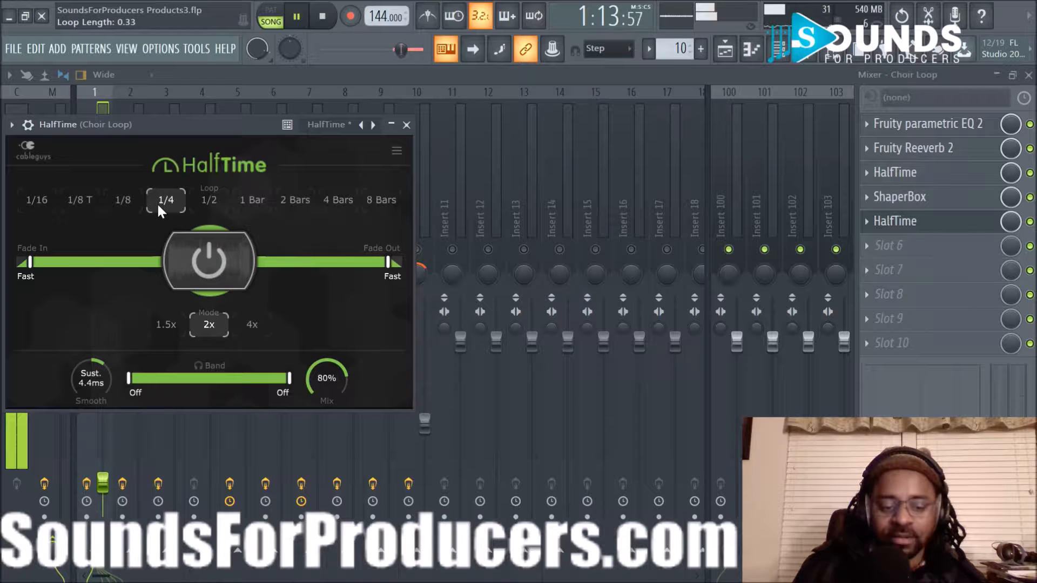
pyautogui.moveTo(326, 373); pyautogui.dragTo(326, 389)
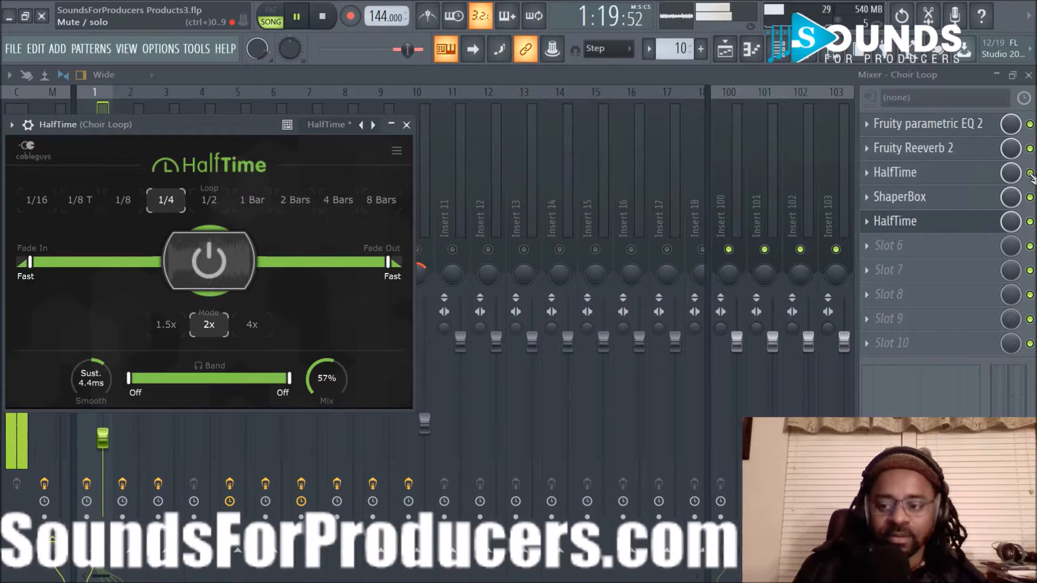
# Bypass the HalfTime in slot 3, set the slot 5 HalfTime's mix to 62% and close its window.
pyautogui.click(1030, 173)
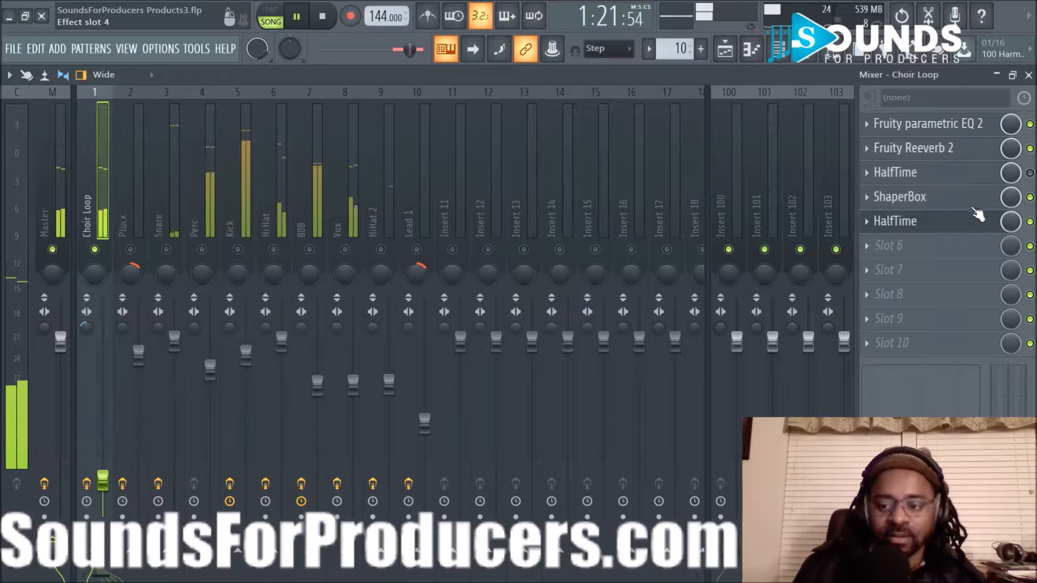
pyautogui.click(946, 227)
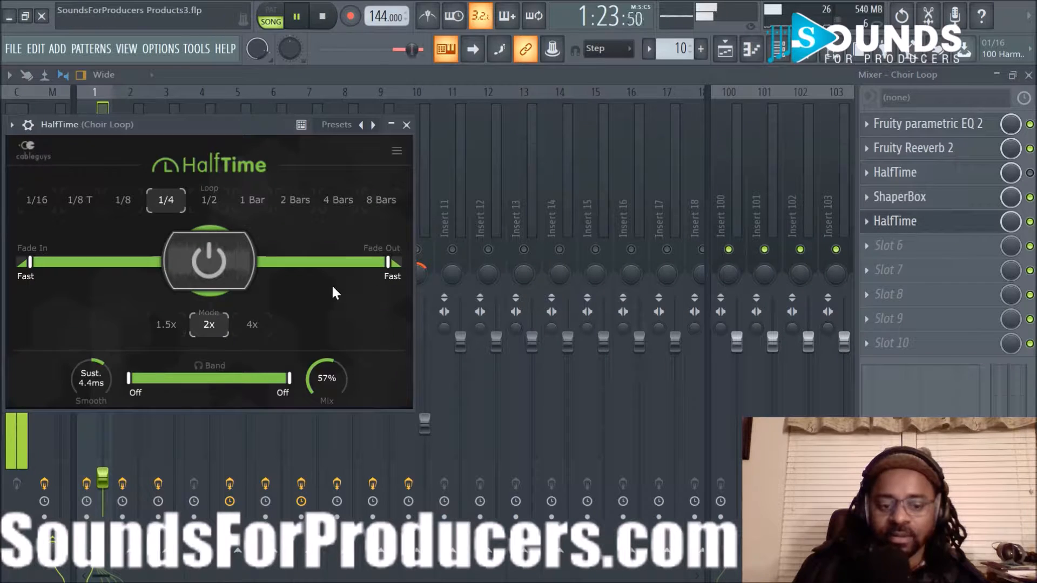
pyautogui.moveTo(308, 379); pyautogui.dragTo(309, 373)
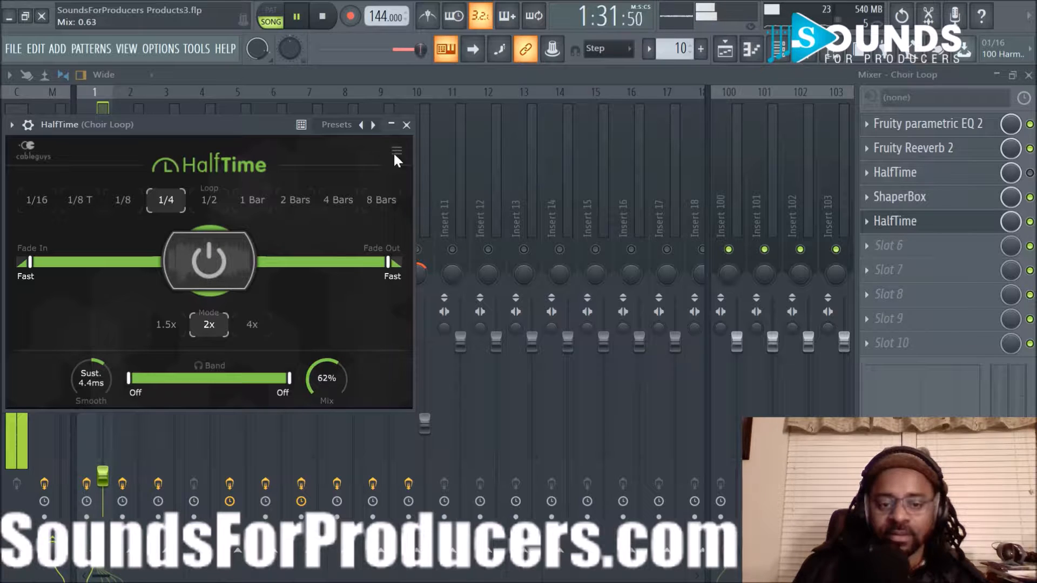
pyautogui.click(407, 124)
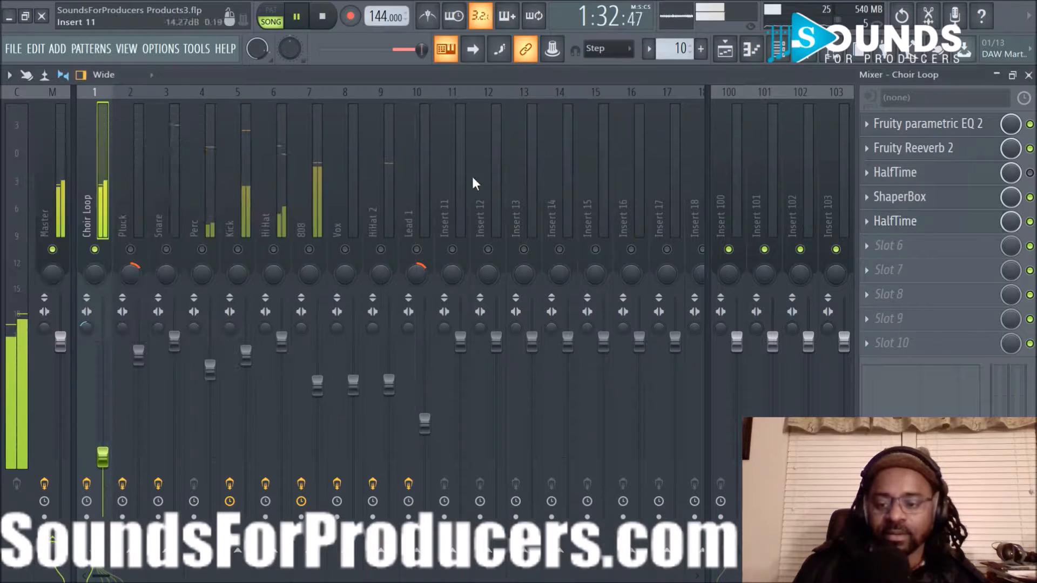
# Stop playback, create an automation clip for the slot 5 HalfTime's mix level, and clear the clip selection in the playlist.
pyautogui.press('space')
pyautogui.rightClick(1012, 226)
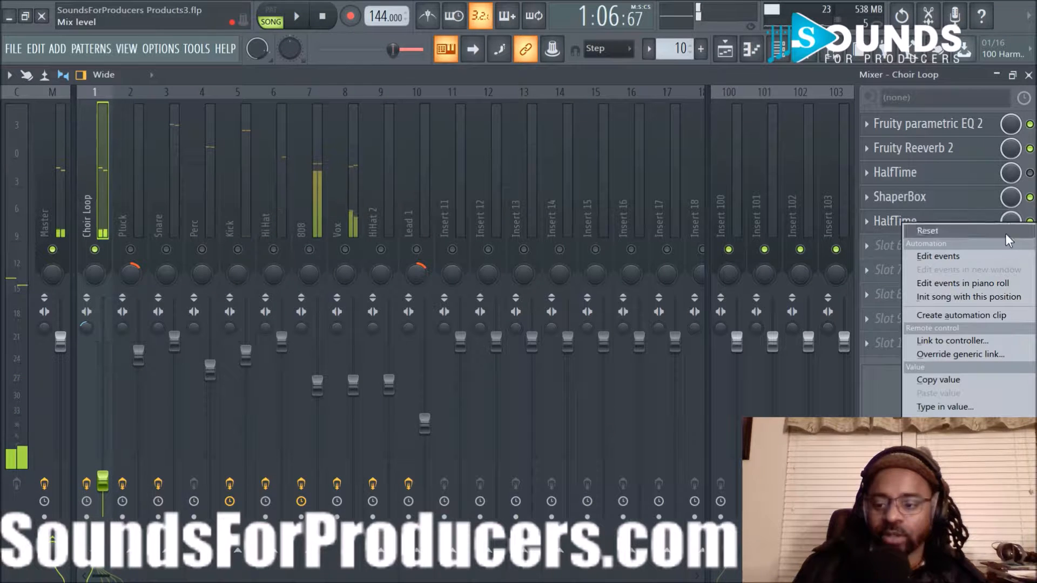
pyautogui.click(959, 314)
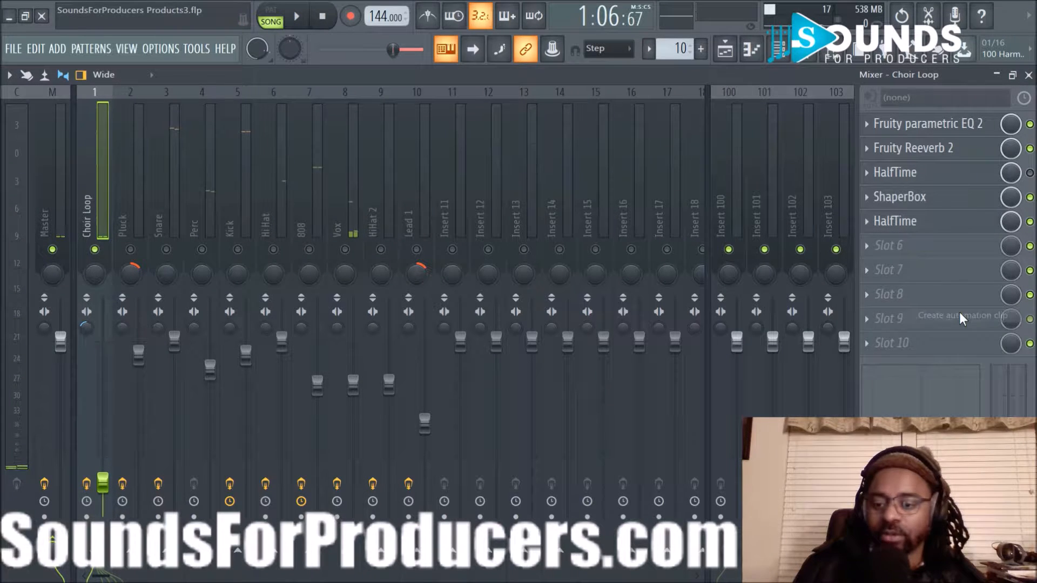
pyautogui.press('F5')
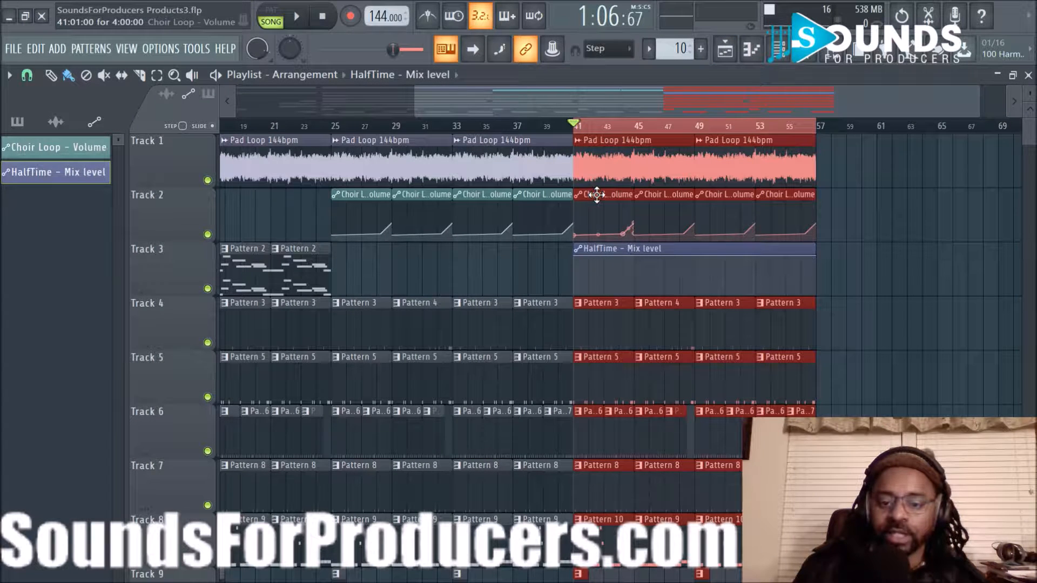
pyautogui.click(891, 195)
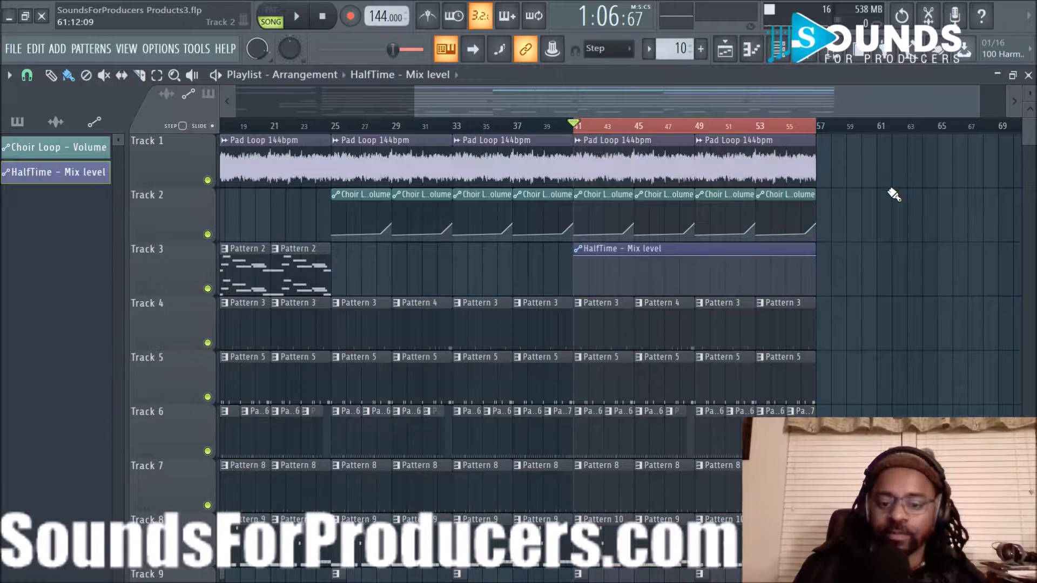
pyautogui.scroll(-4, 892, 194)
pyautogui.scroll(4, 893, 195)
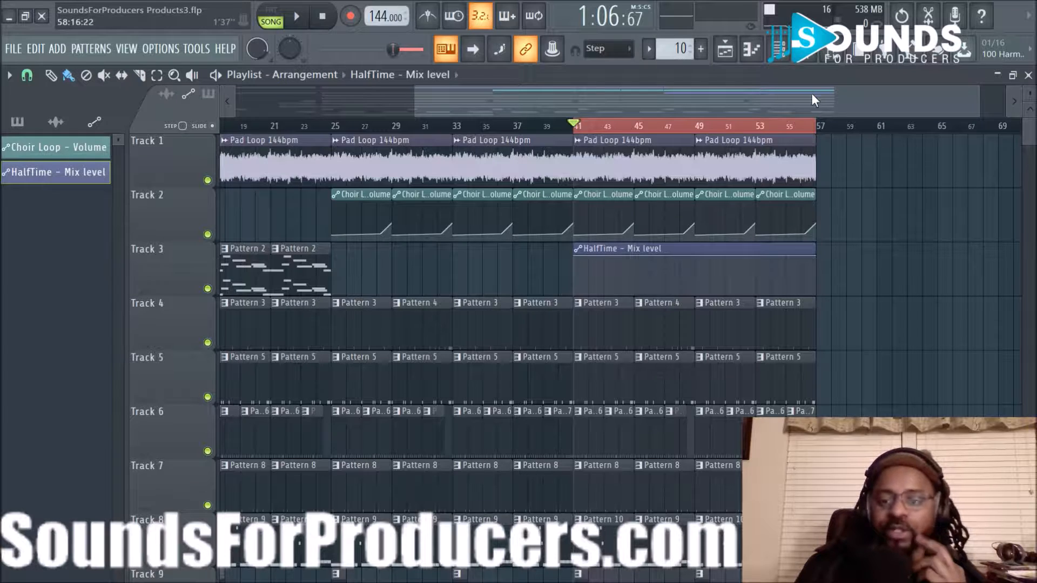
# Try Reverser in place of the HalfTime in slot 5 of Choir Loop, with its mix at 72% during playback.
pyautogui.click(778, 49)
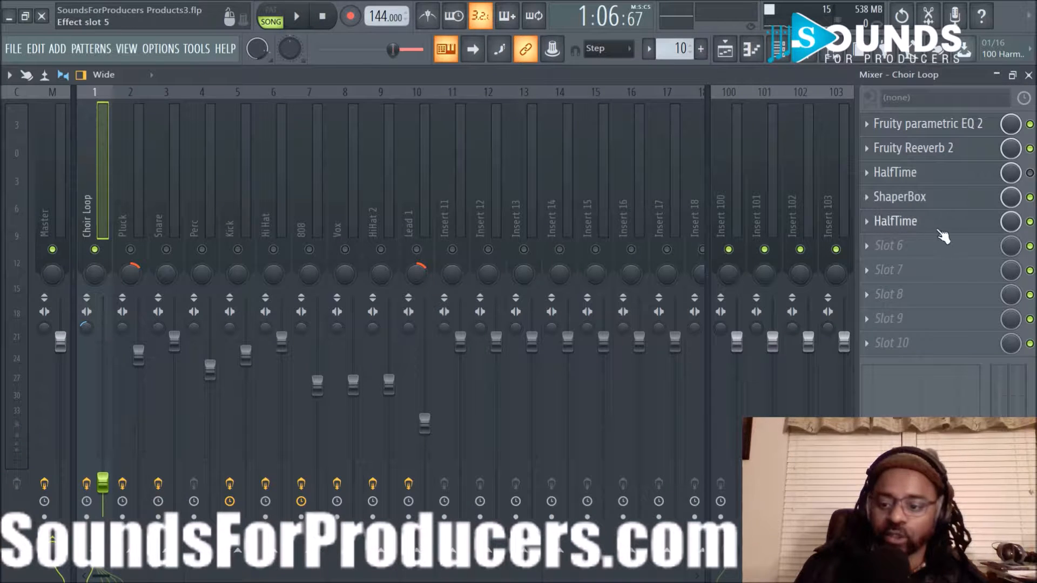
pyautogui.click(866, 222)
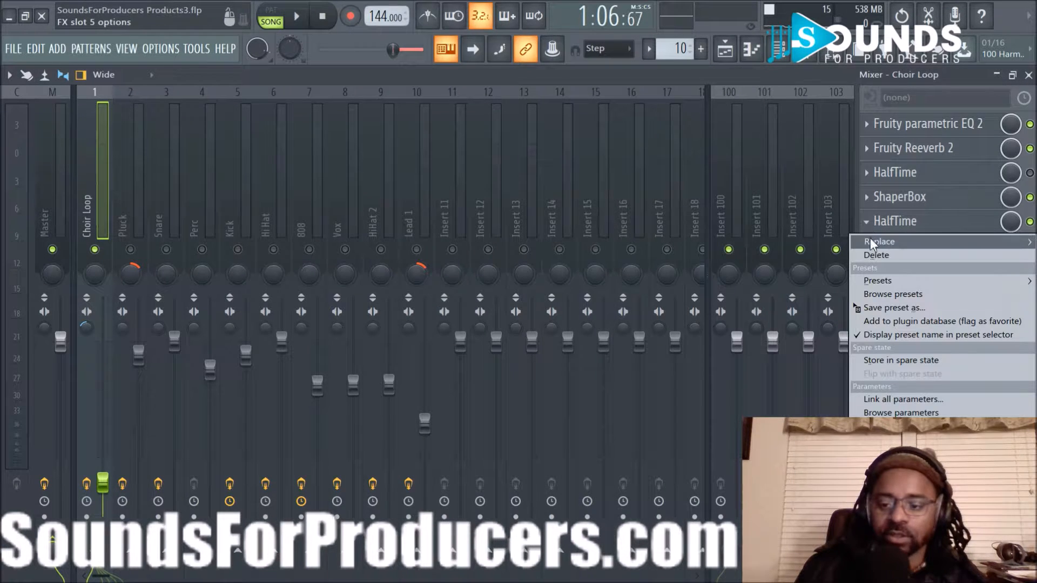
pyautogui.moveTo(870, 242)
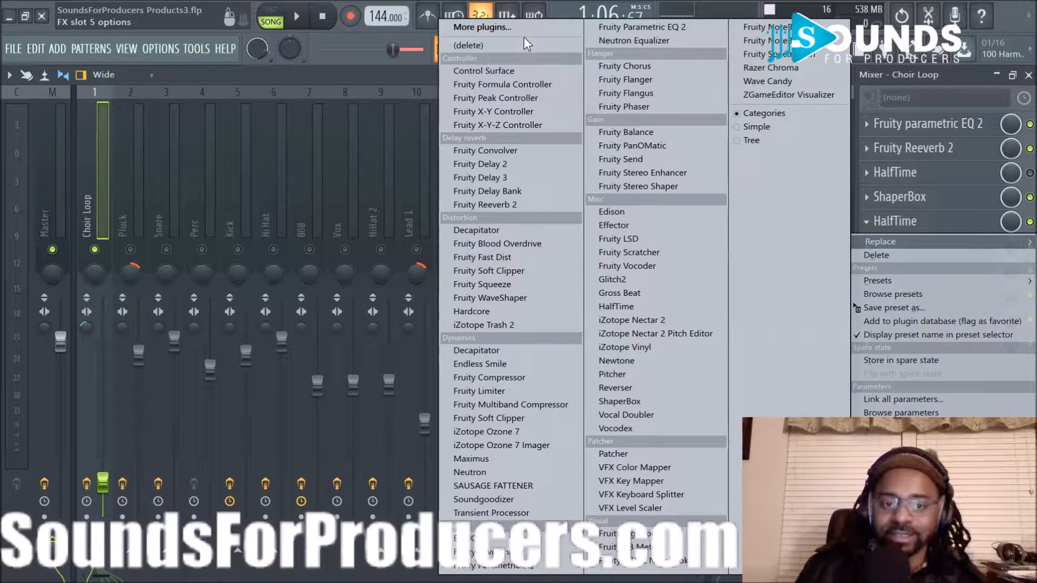
pyautogui.click(619, 387)
pyautogui.press('space')
pyautogui.moveTo(126, 125); pyautogui.dragTo(526, 176)
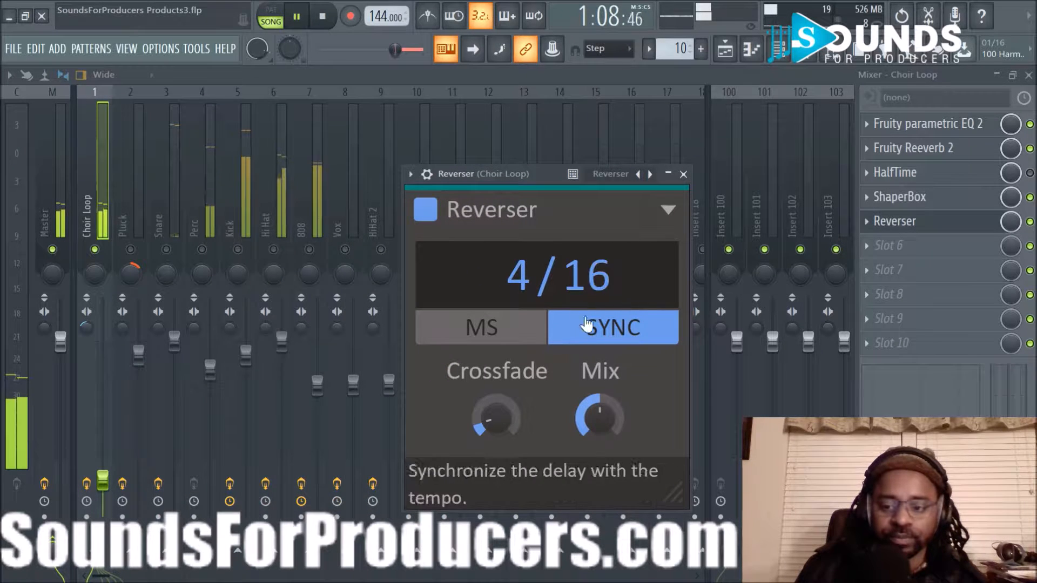
pyautogui.moveTo(598, 417); pyautogui.dragTo(599, 402)
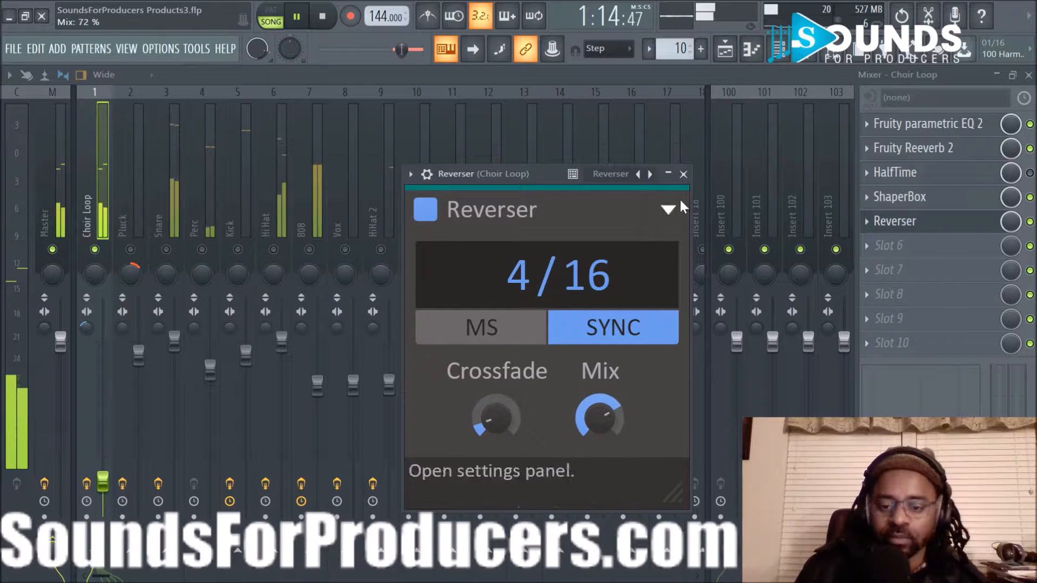
pyautogui.click(683, 174)
# Remove Reverser from slot 5 of Choir Loop, load Glitch2 there, and stop playback after auditioning it.
pyautogui.click(866, 221)
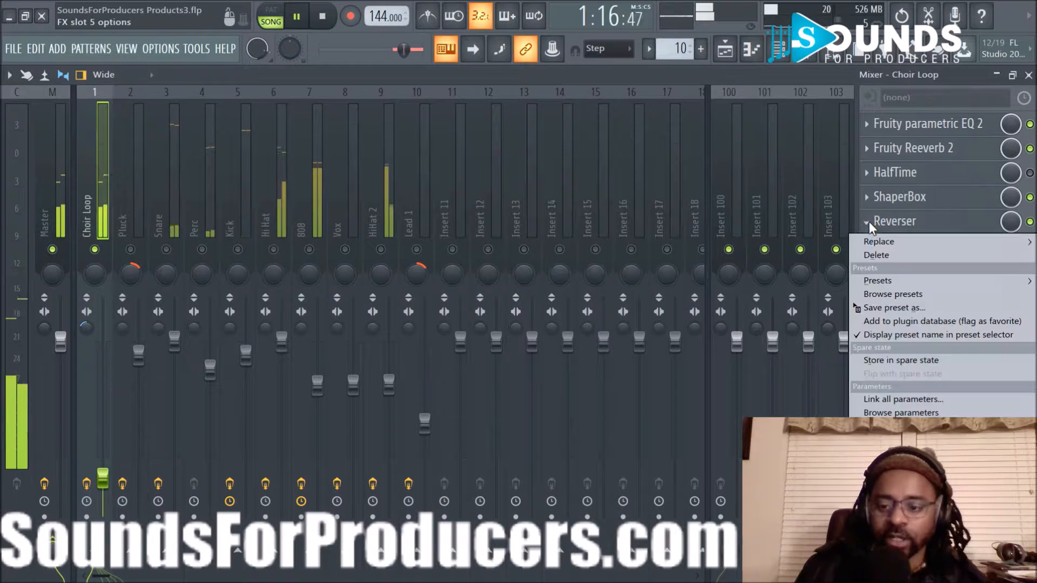
pyautogui.moveTo(872, 241)
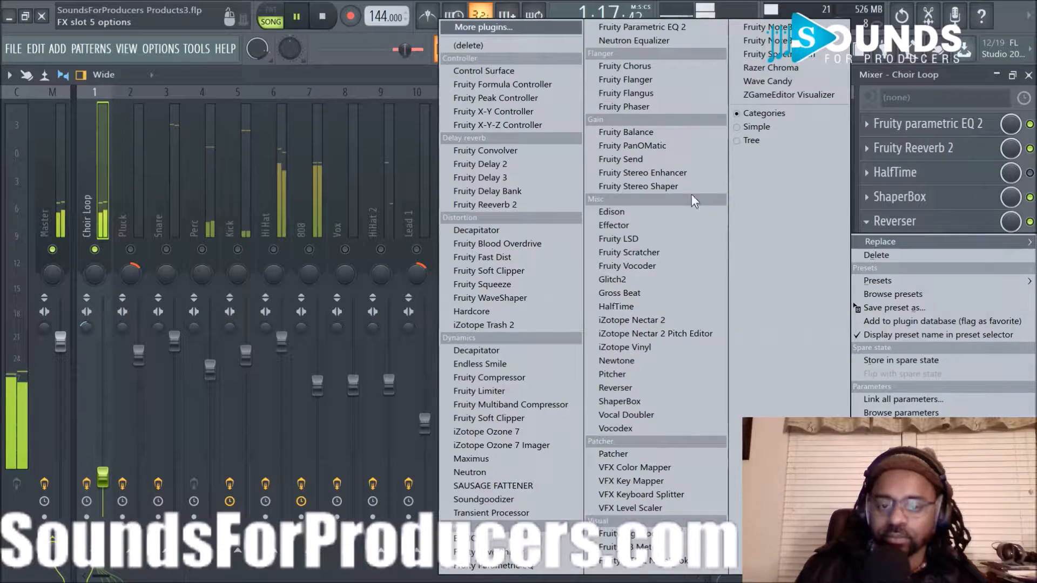
pyautogui.click(481, 46)
pyautogui.click(864, 221)
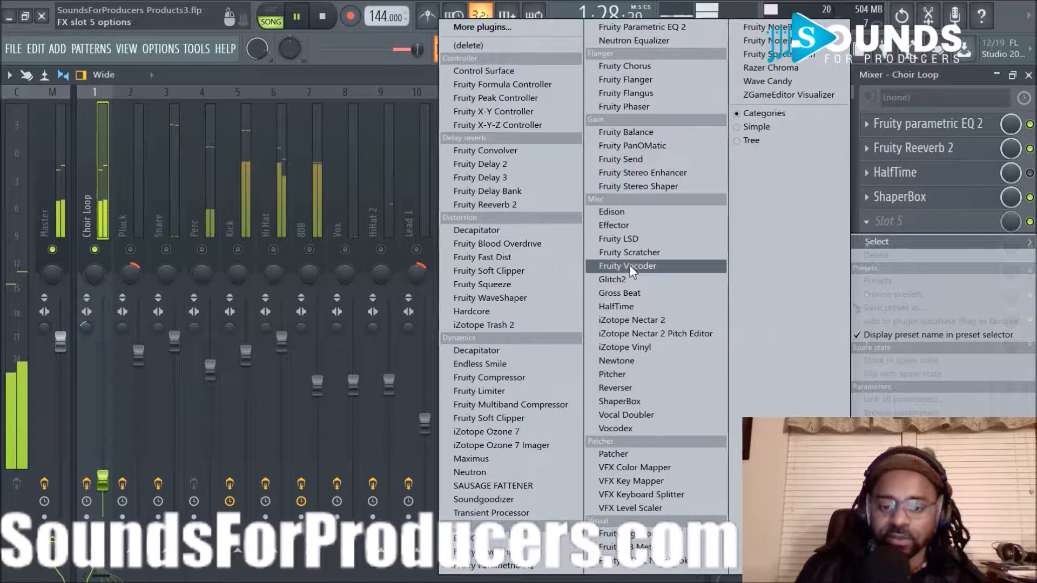
pyautogui.click(630, 279)
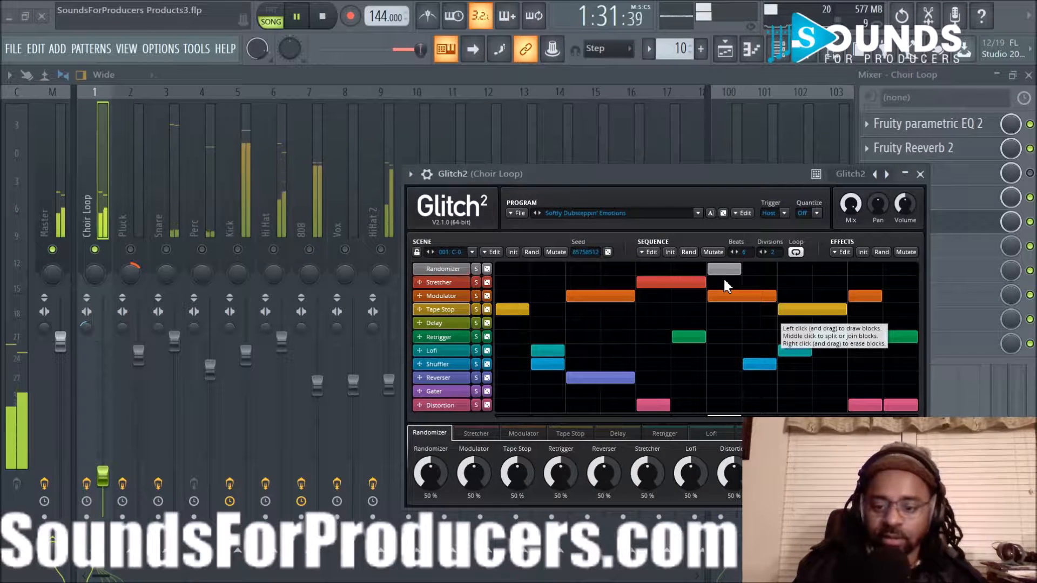
pyautogui.click(334, 19)
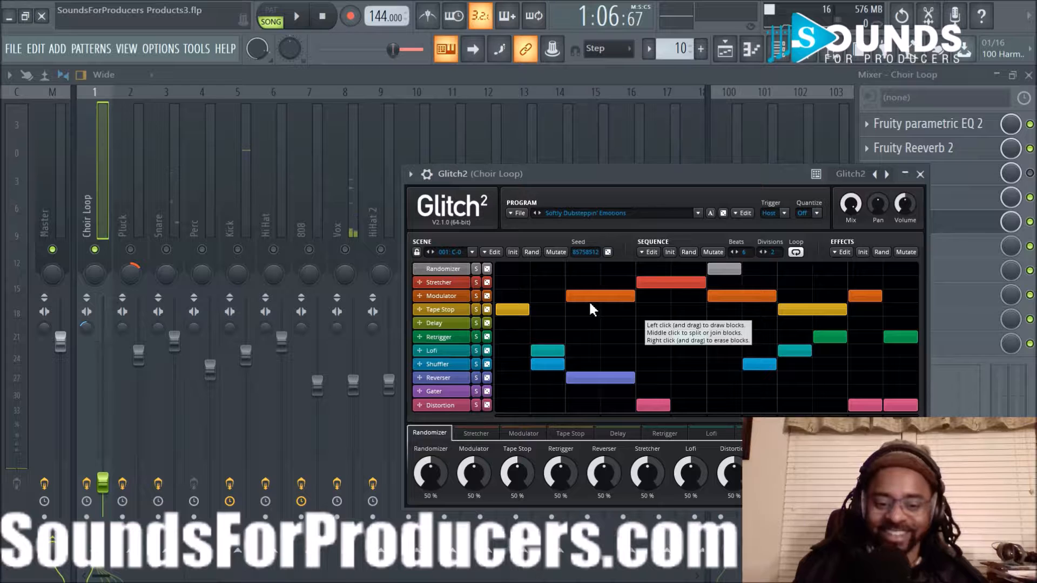
# Erase every block in the Glitch2 sequence except the Reverser block, restarting playback along the way.
pyautogui.rightClick(548, 352)
pyautogui.rightClick(542, 366)
pyautogui.rightClick(518, 305)
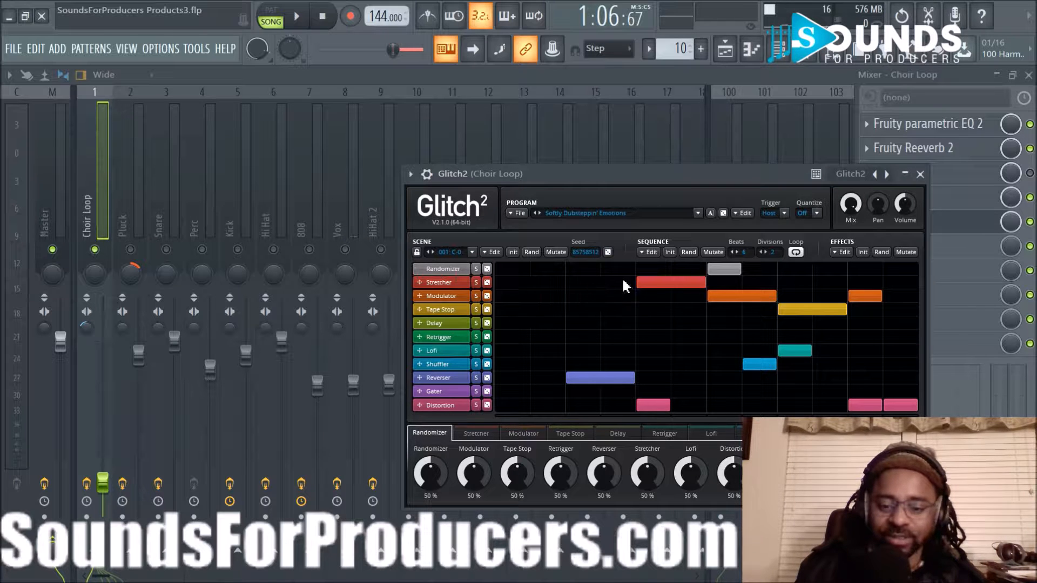
pyautogui.rightClick(810, 308)
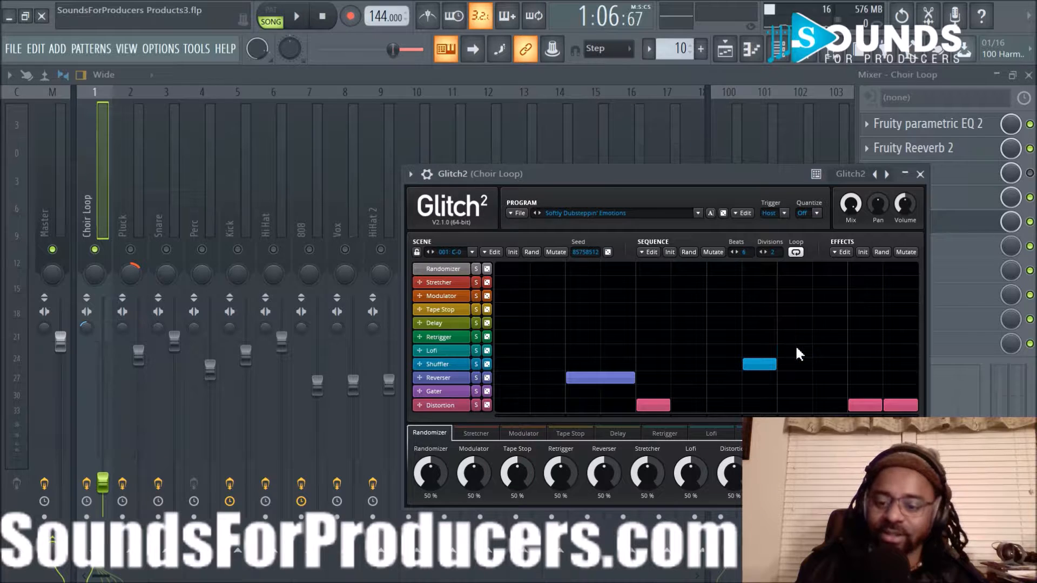
pyautogui.press('space')
pyautogui.rightClick(761, 364)
pyautogui.rightClick(663, 405)
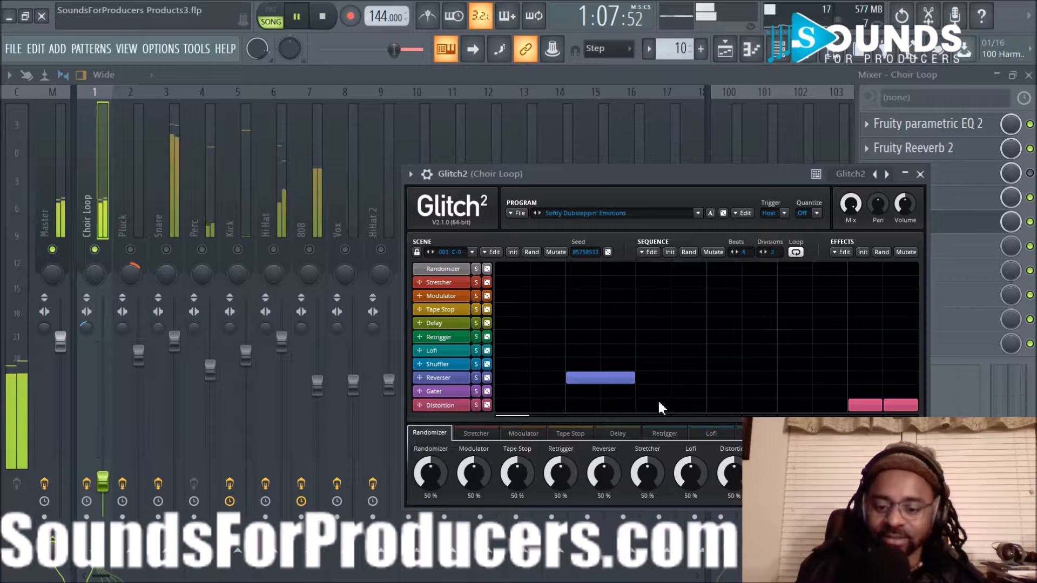
pyautogui.rightClick(900, 404)
pyautogui.rightClick(878, 406)
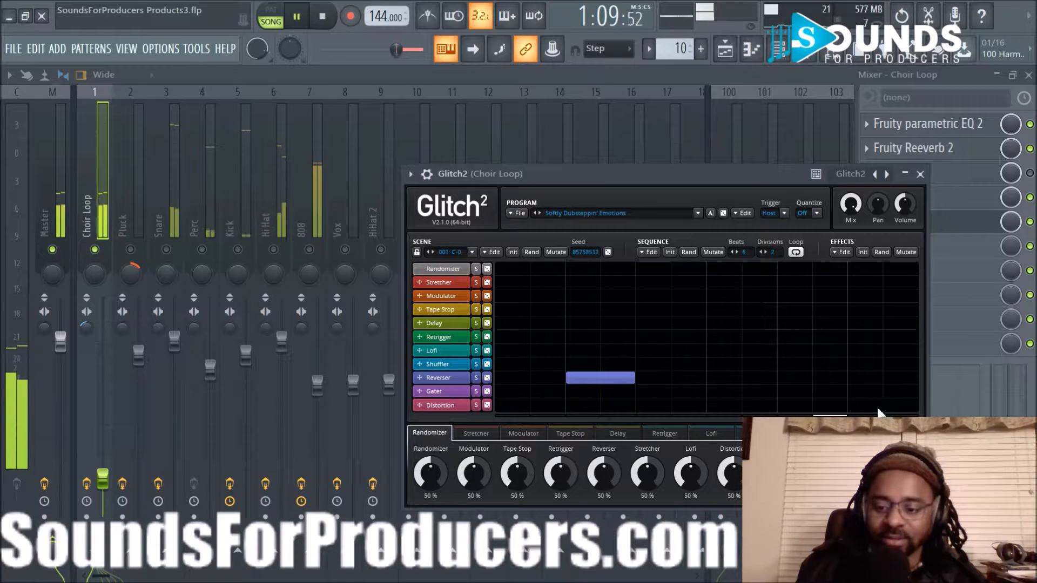
# Set the Glitch2 Reverser time to 1/8th, and try a block one beat longer before restoring its length.
pyautogui.click(460, 376)
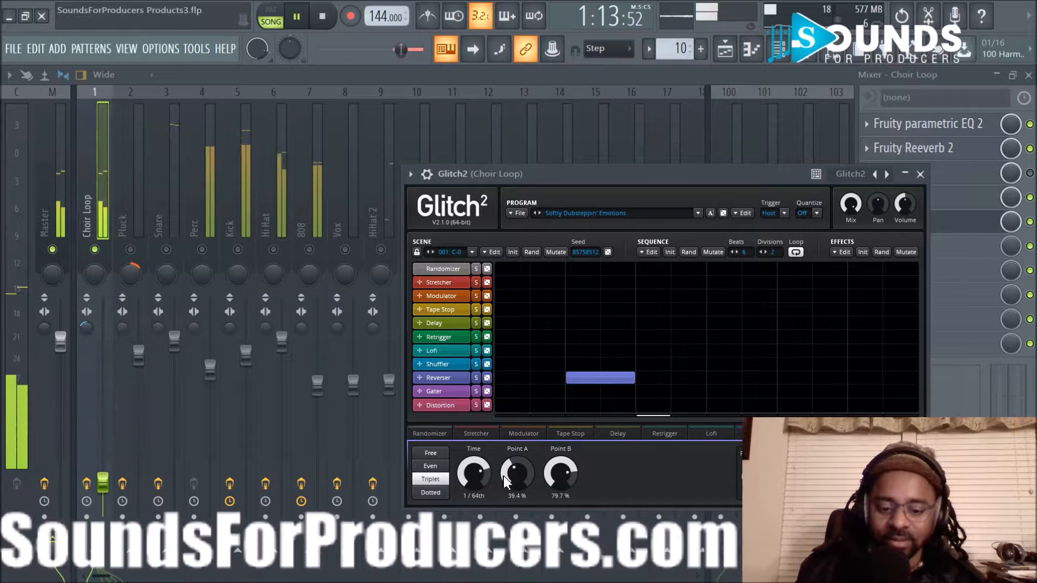
pyautogui.moveTo(475, 475)
pyautogui.mouseDown()
pyautogui.moveTo(475, 494)
pyautogui.moveTo(472, 485)
pyautogui.mouseUp()
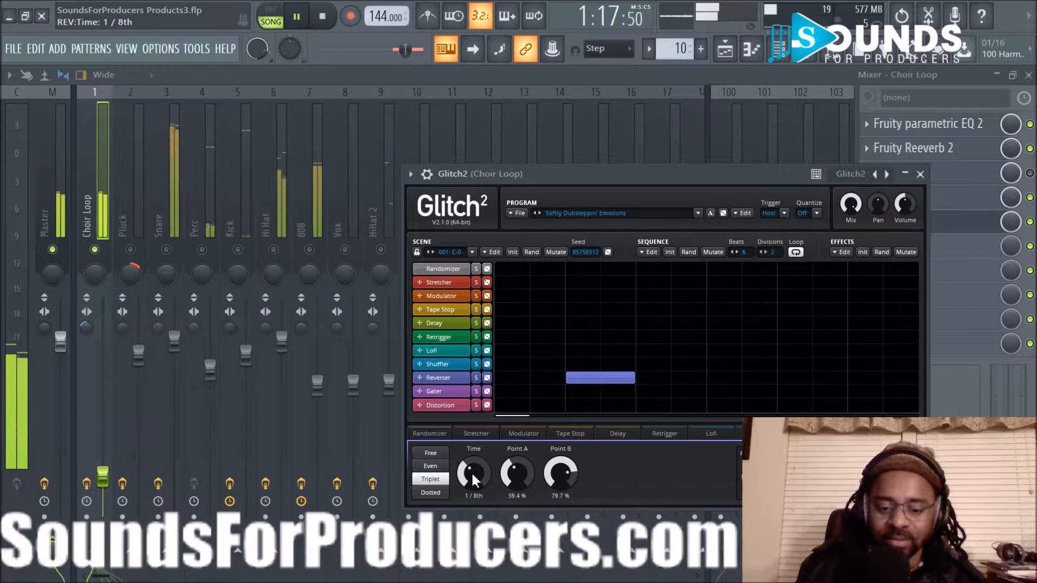
pyautogui.moveTo(633, 372); pyautogui.dragTo(700, 390)
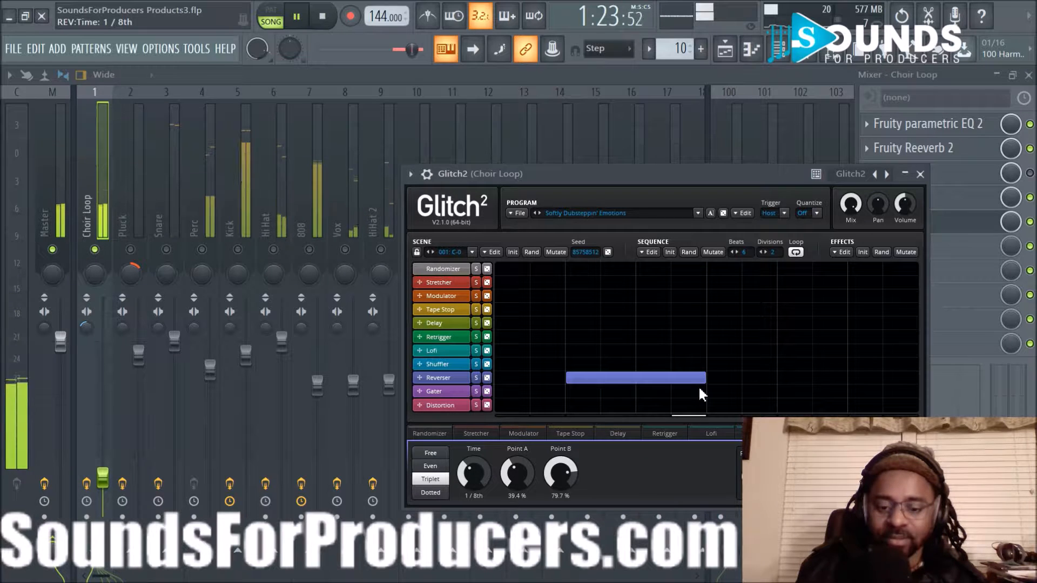
pyautogui.moveTo(702, 379); pyautogui.dragTo(633, 383)
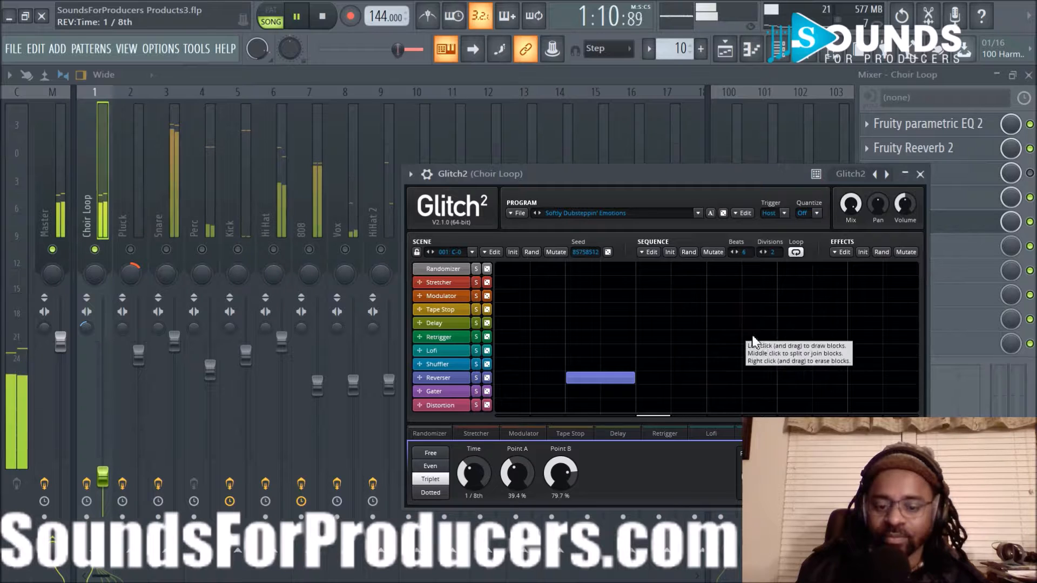
# Draw a one-beat Tape Stop block on the fifth beat of the Glitch2 sequence, close its window and stop playback.
pyautogui.moveTo(780, 309); pyautogui.dragTo(838, 316)
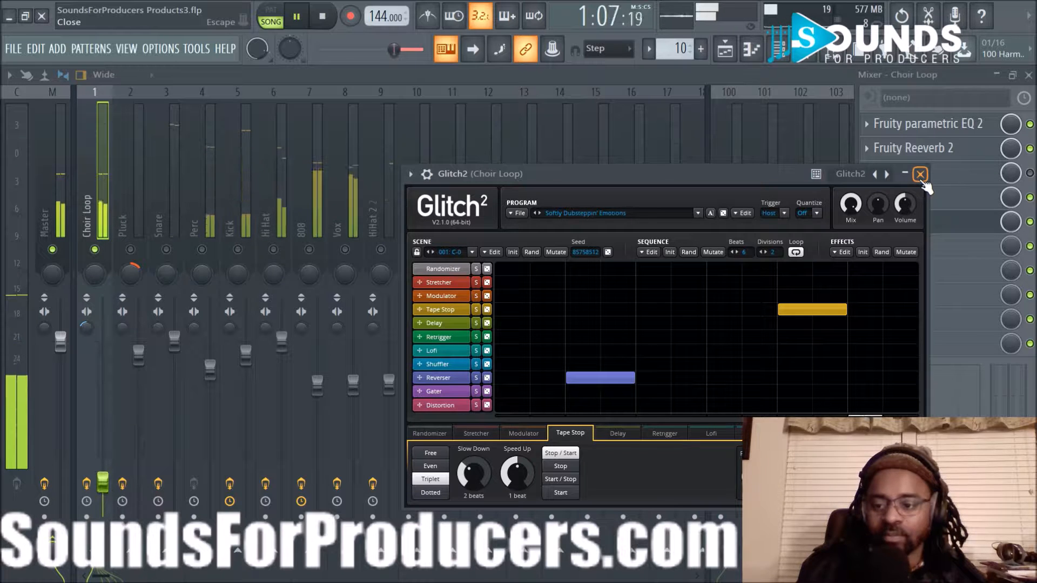
pyautogui.click(920, 174)
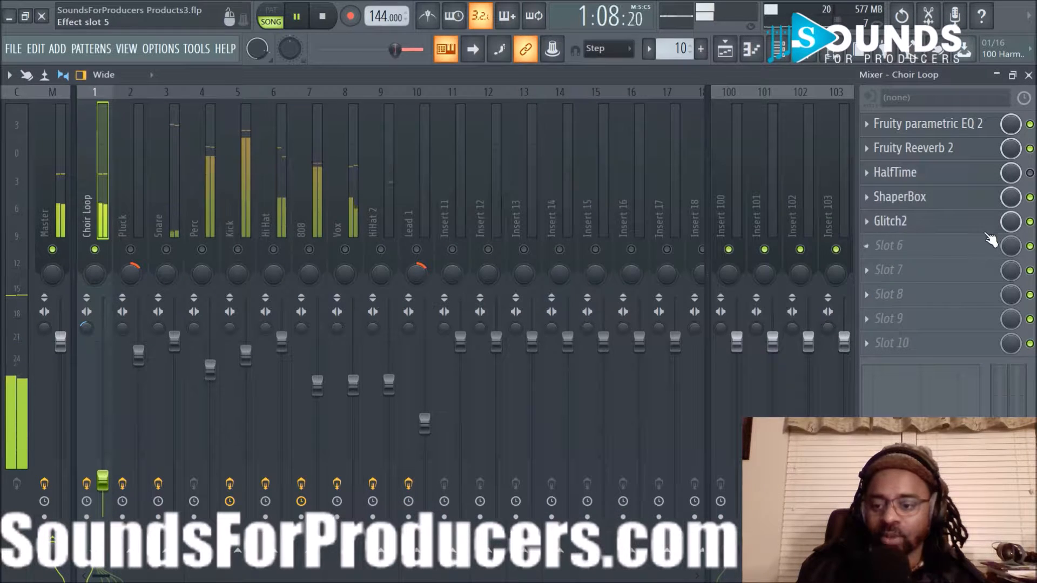
pyautogui.press('space')
# Re-enable the HalfTime in slot 3, close its window, and play the beat briefly to audition it with Glitch2.
pyautogui.rightClick(1018, 222)
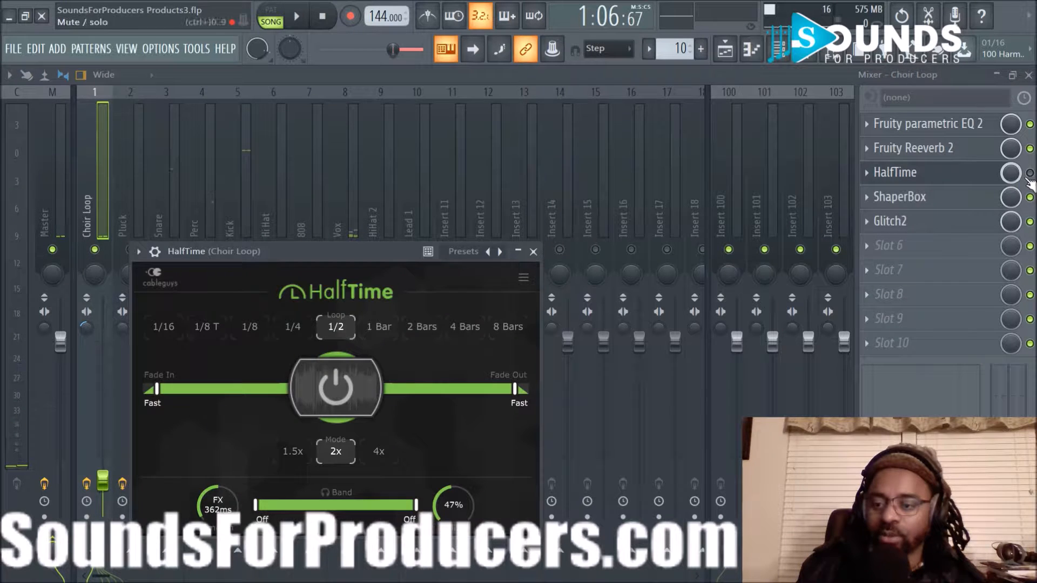
pyautogui.press('space')
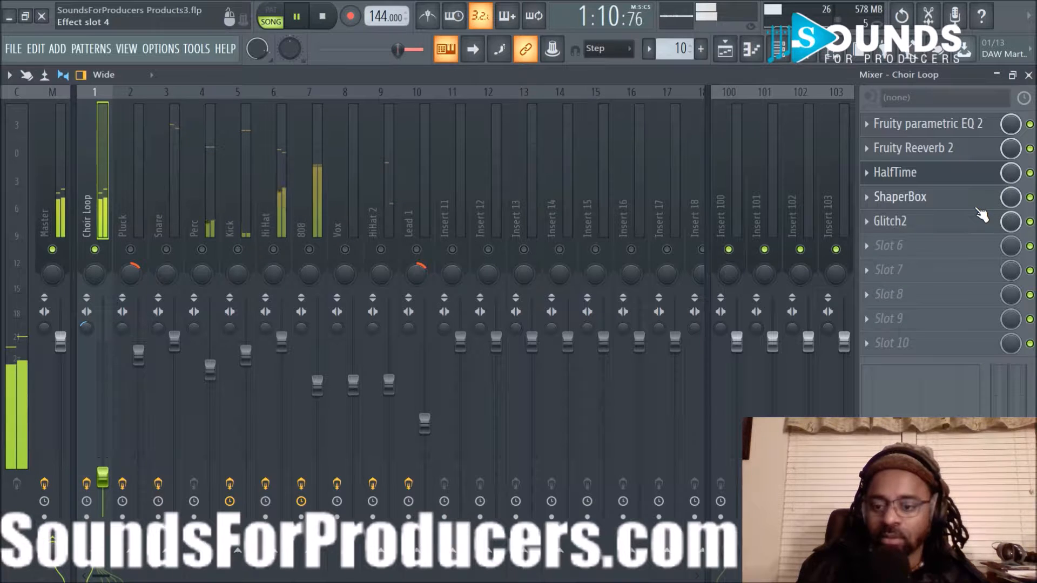
pyautogui.press('space')
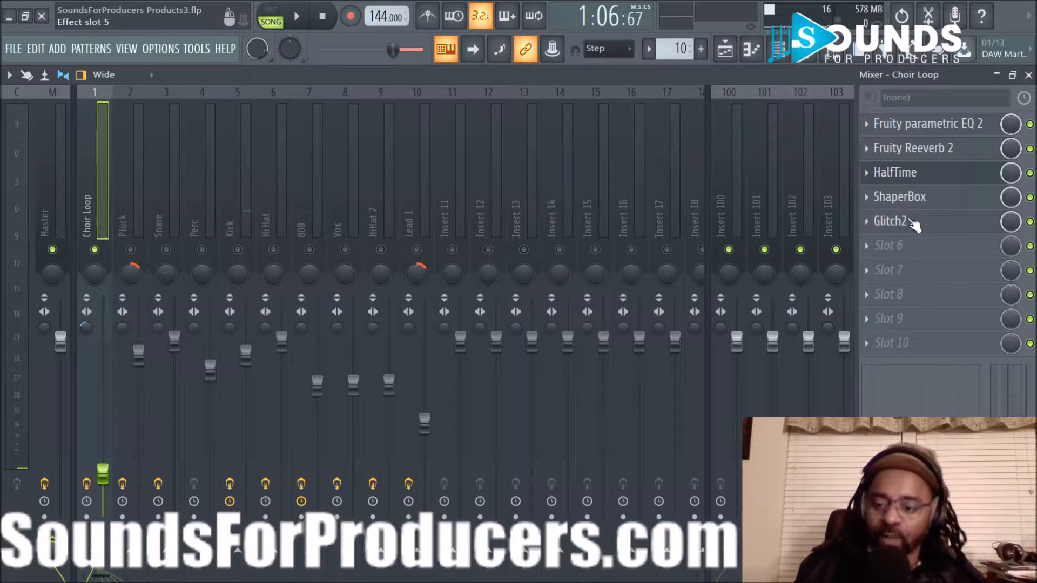
# Create an automation clip for the mix level of Glitch2 on the Choir Loop mixer track and show it in the playlist.
pyautogui.rightClick(1009, 222)
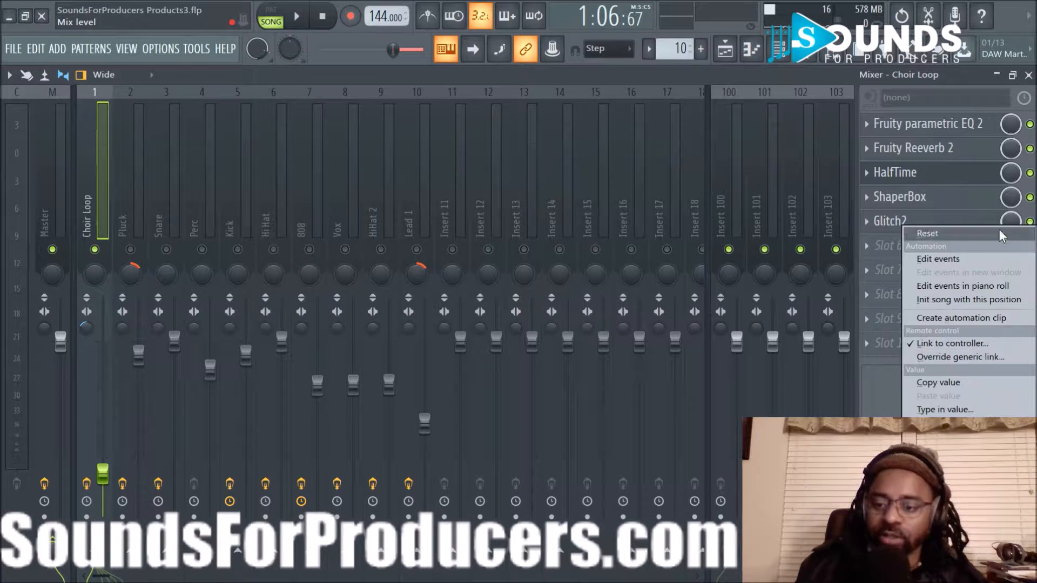
pyautogui.click(952, 318)
pyautogui.click(725, 49)
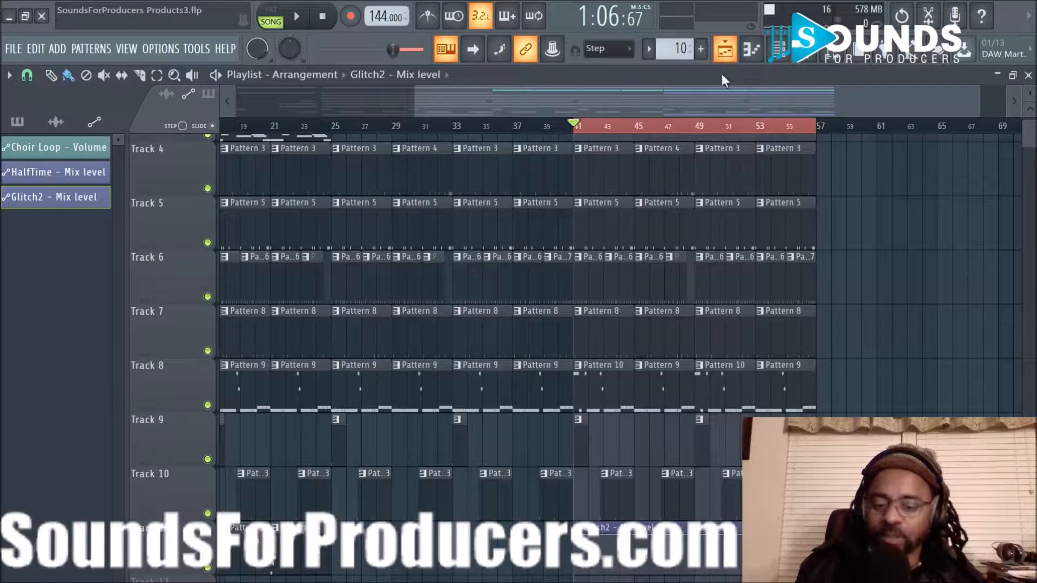
# Extend the Glitch2 mix level clip on Track 11 slightly past bar 57 and drop its level to zero at bar 57.
pyautogui.scroll(-4, 882, 350)
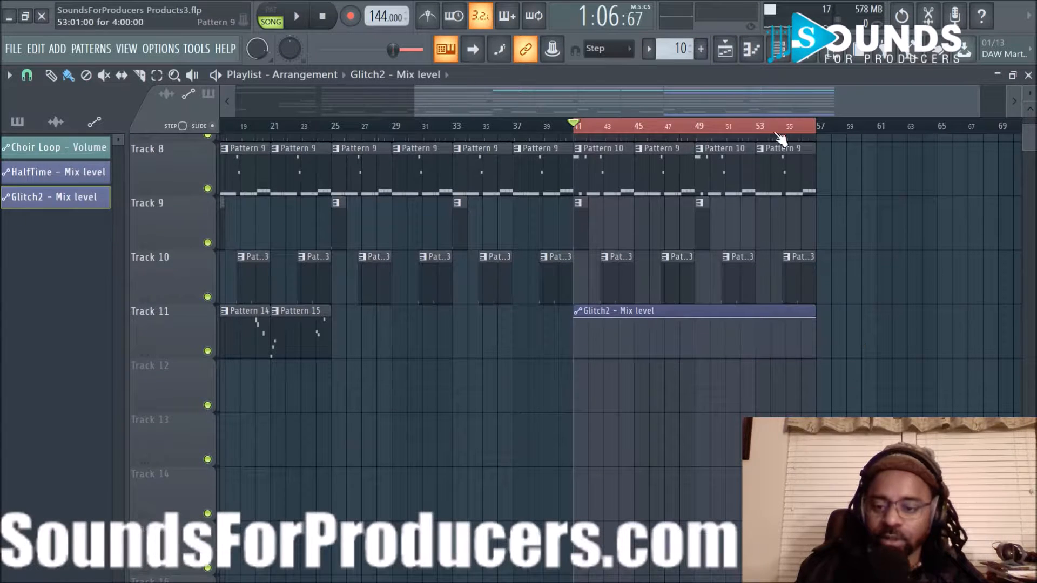
pyautogui.scroll(5, 826, 131)
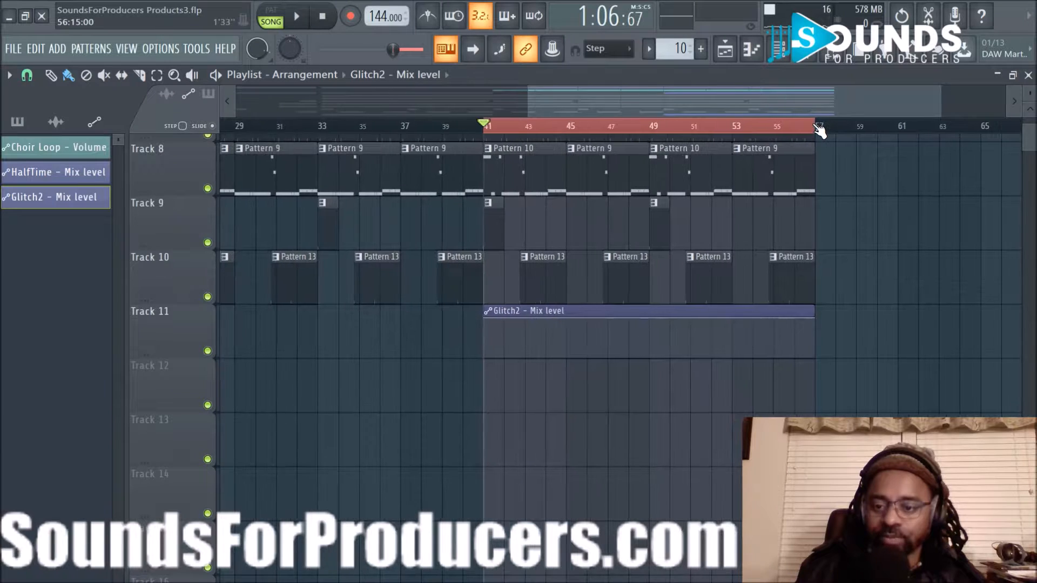
pyautogui.moveTo(815, 308); pyautogui.dragTo(842, 312)
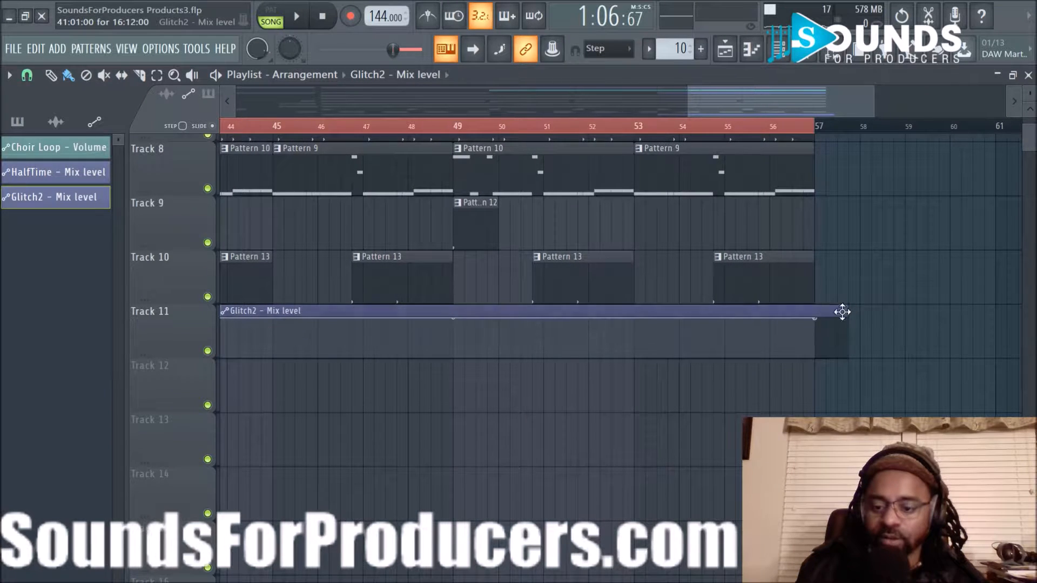
pyautogui.scroll(-5, 789, 125)
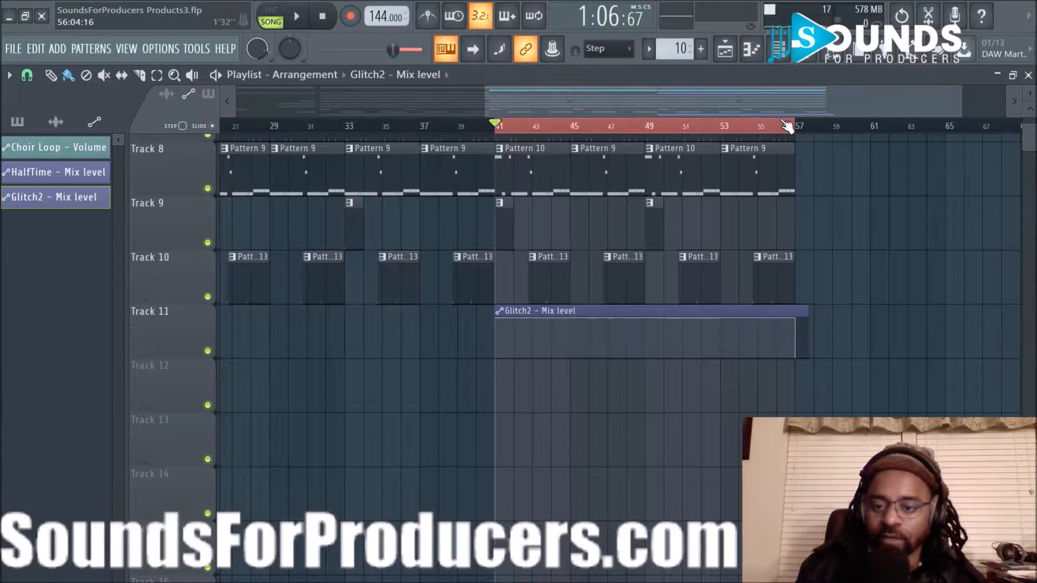
# Shorten the last pattern clips on Tracks 4, 5 and 6 to end at bar 56.
pyautogui.scroll(5, 916, 195)
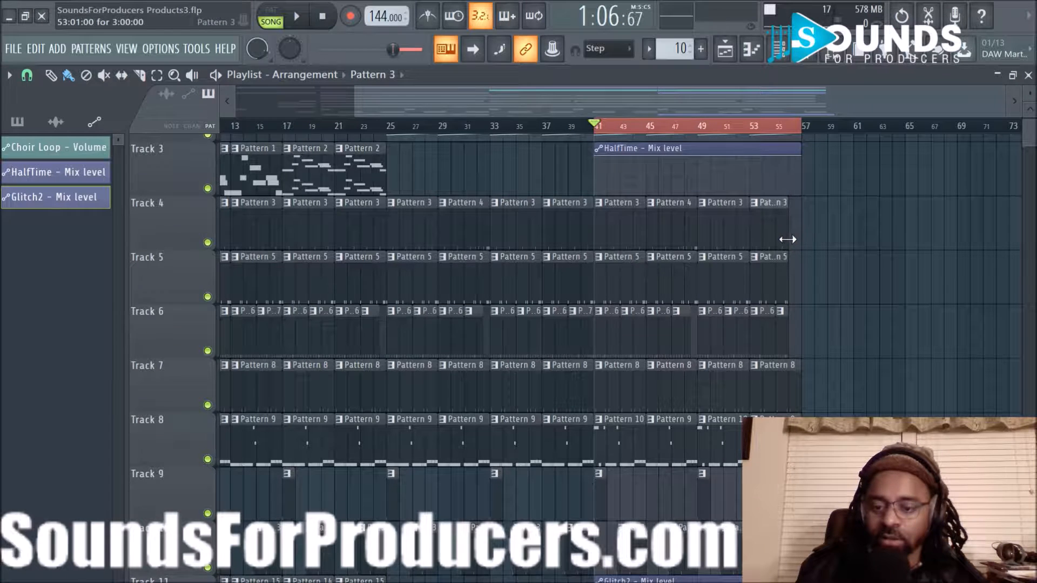
pyautogui.scroll(-2, 799, 244)
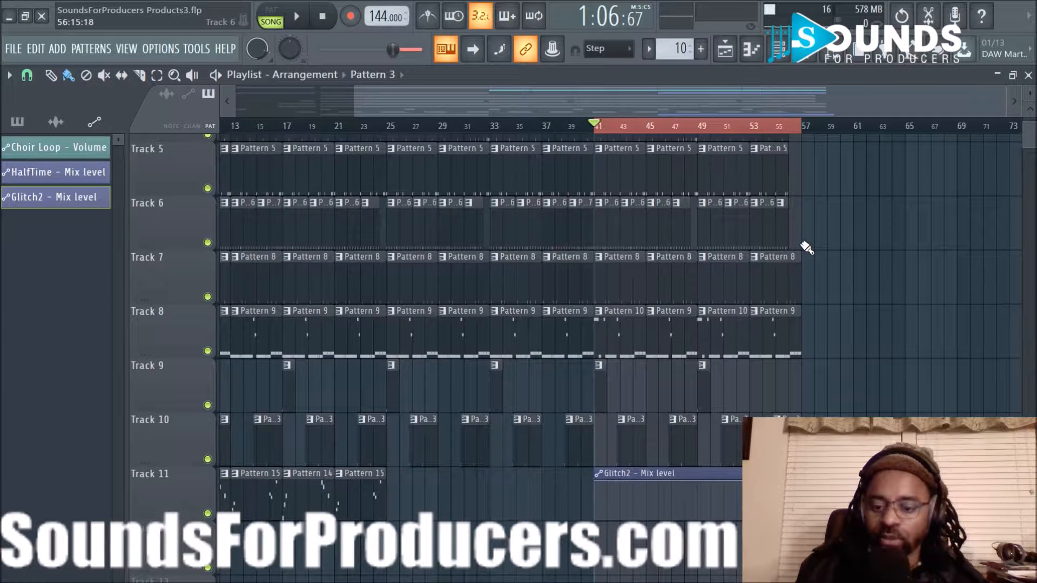
# Start playback from bar 41 and unsolo the Choir Loop mixer track to hear all tracks together.
pyautogui.press('space')
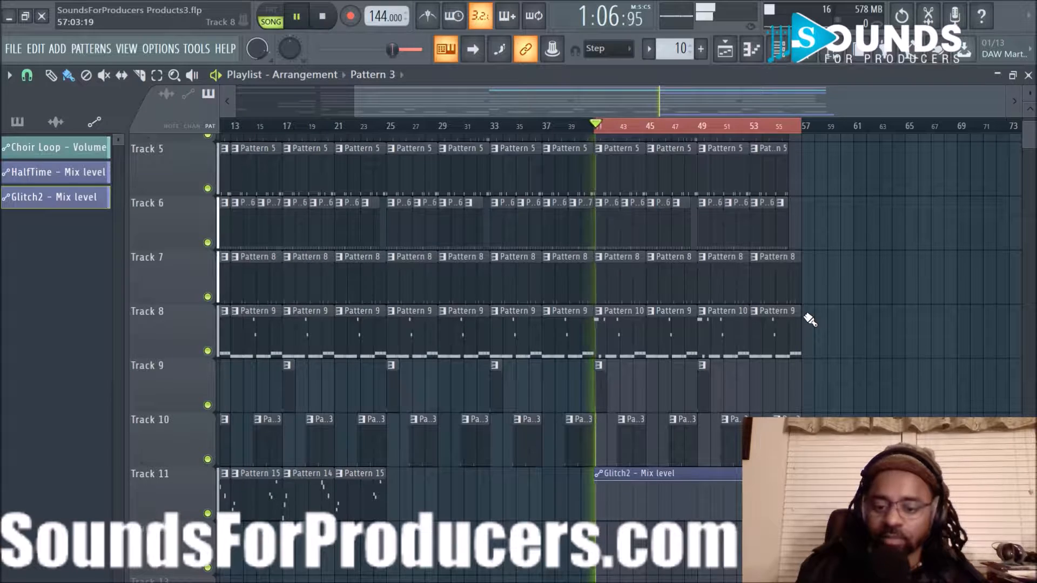
pyautogui.click(811, 59)
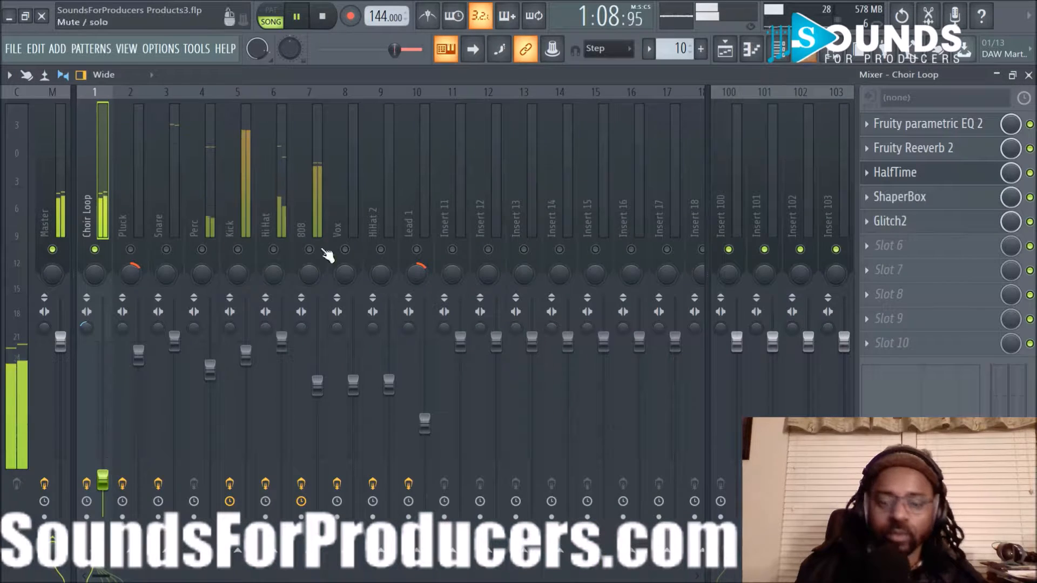
pyautogui.rightClick(96, 250)
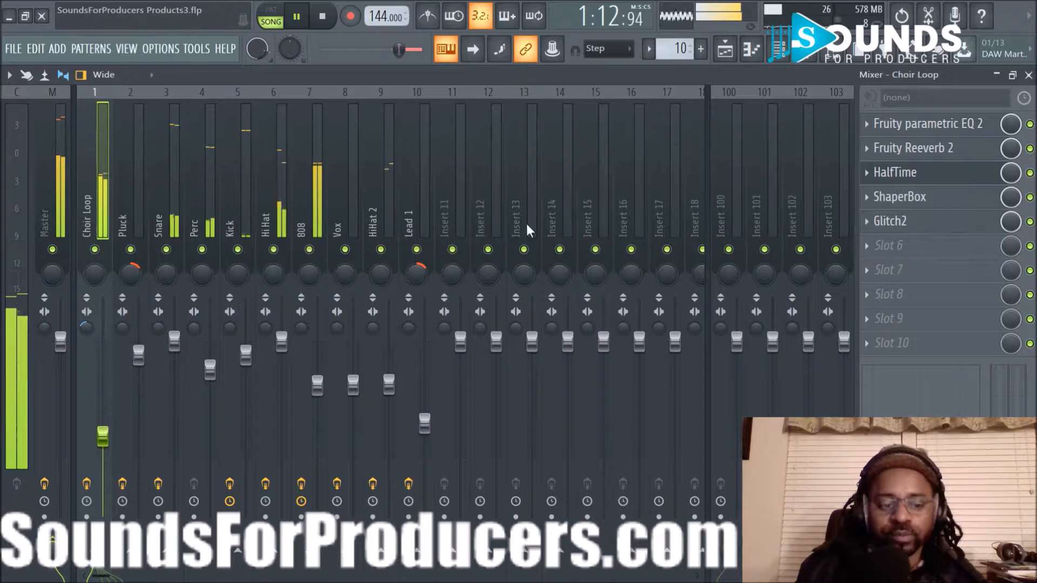
# Listen to the section from bar 41 to 57 while checking the playlist tracks, and stop playback.
pyautogui.click(736, 53)
pyautogui.scroll(4, 896, 247)
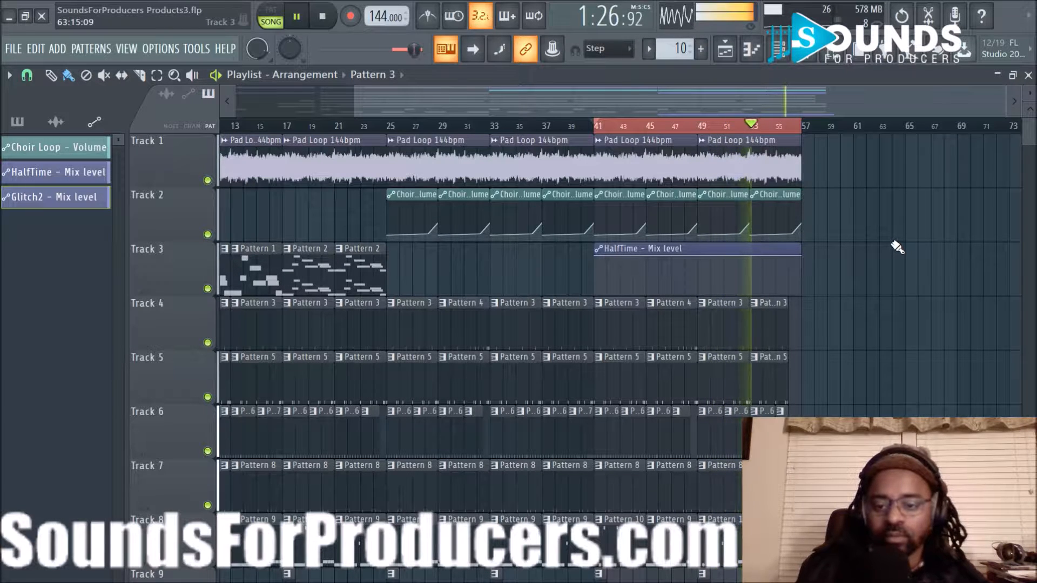
pyautogui.scroll(-7, 897, 247)
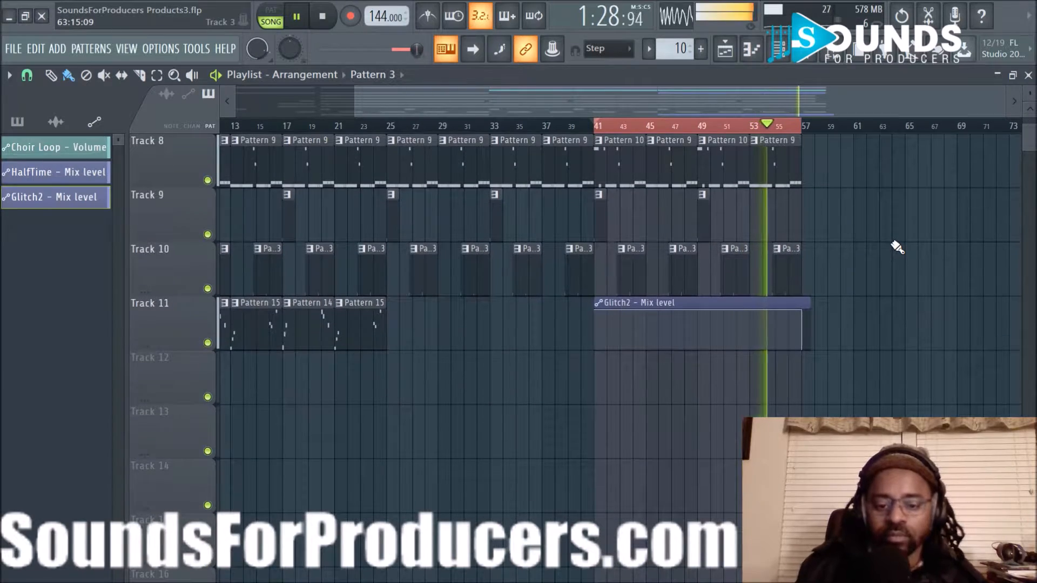
pyautogui.scroll(7, 897, 246)
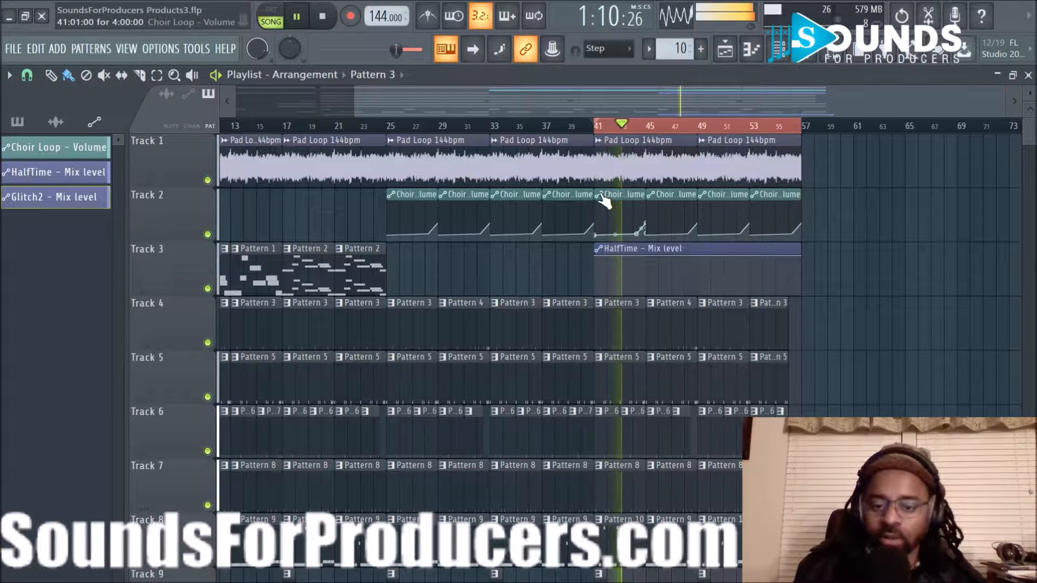
pyautogui.press('space')
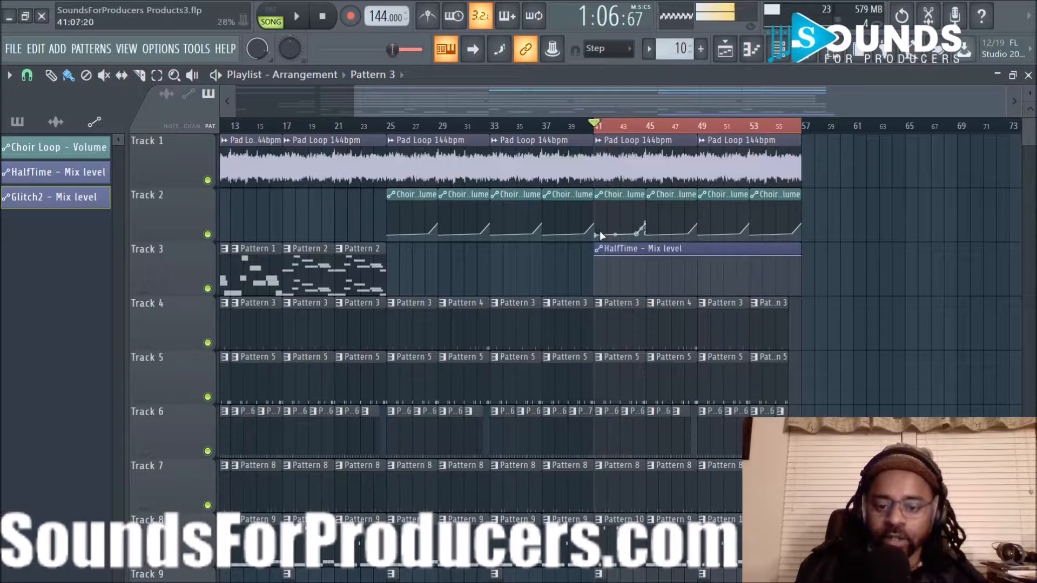
# Make the Choir Loop volume clip at bar 41 unique and reshape its curve with a slightly higher start and lower final peak.
pyautogui.rightClick(597, 200)
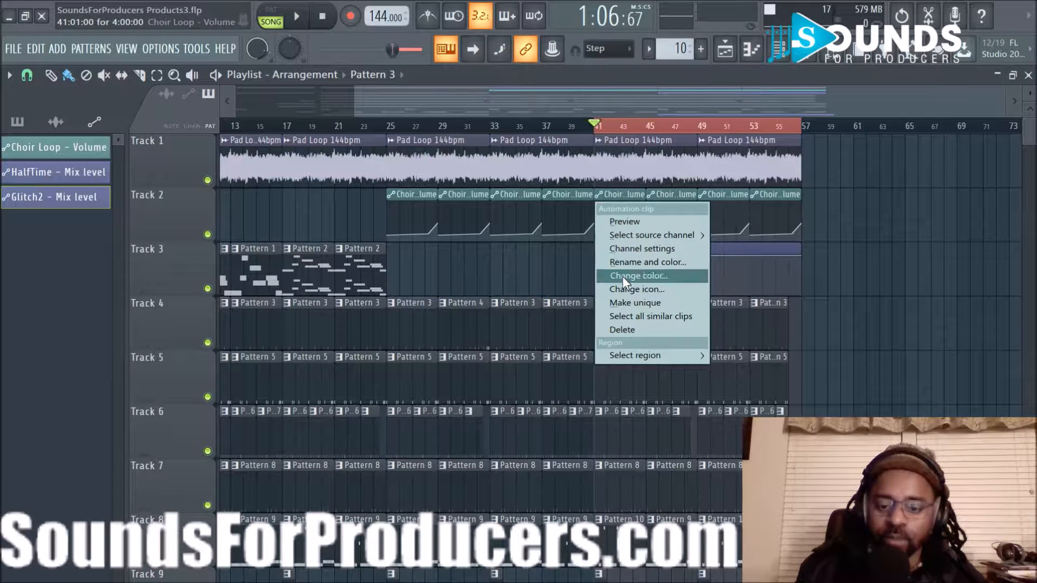
pyautogui.click(627, 301)
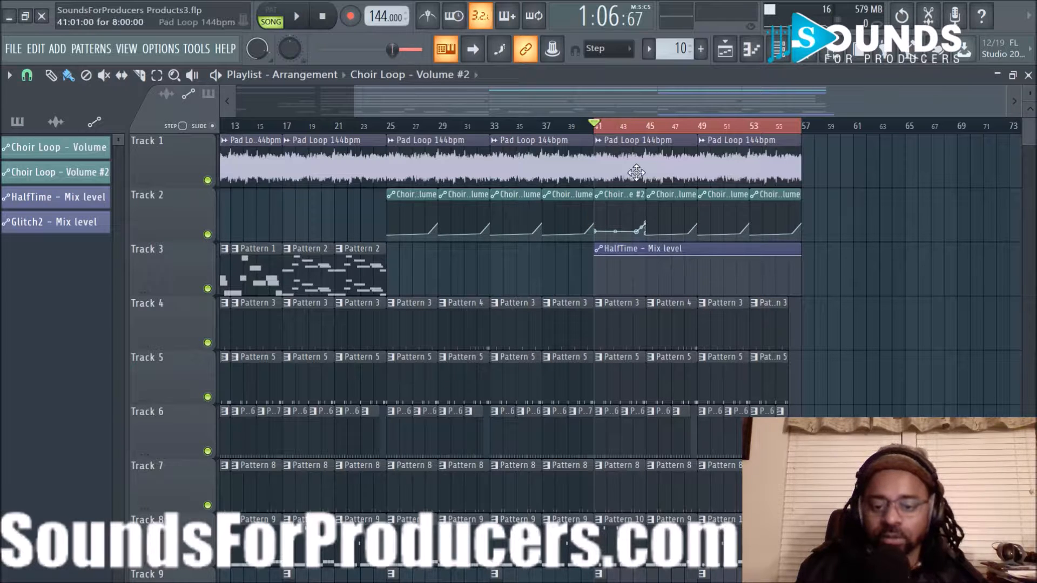
pyautogui.scroll(4, 629, 138)
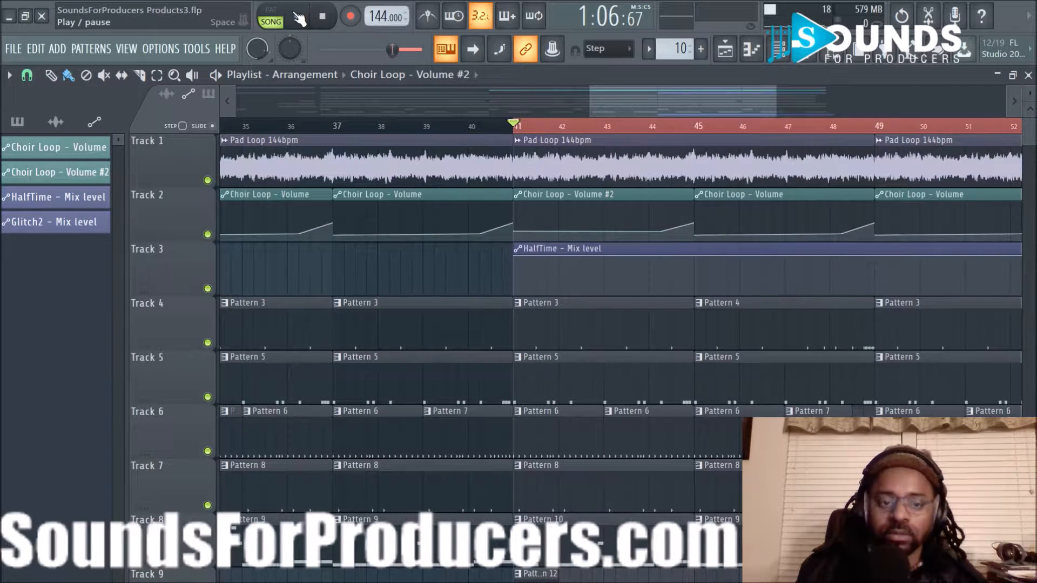
pyautogui.click(301, 17)
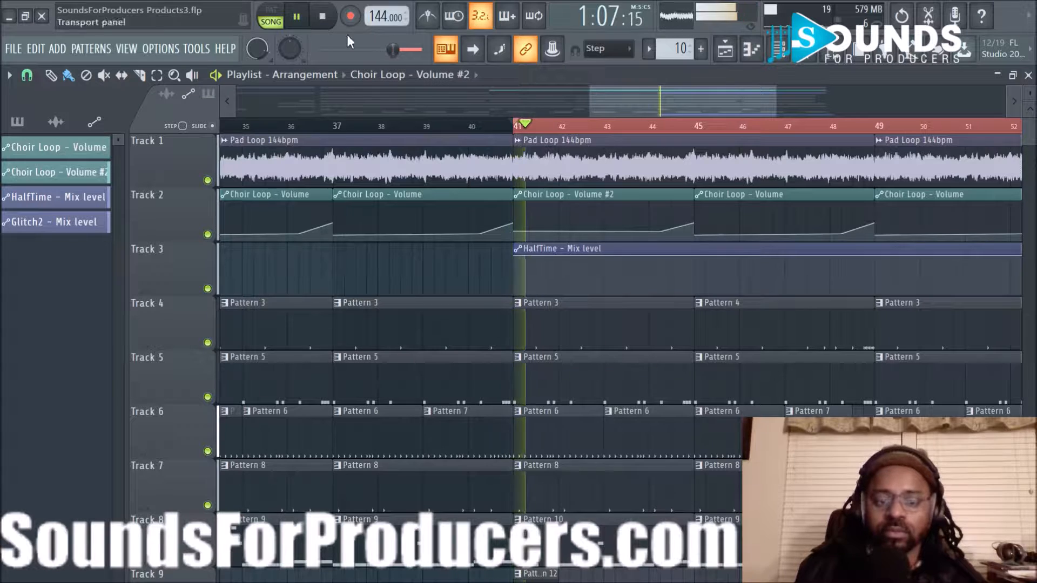
pyautogui.scroll(-1, 613, 133)
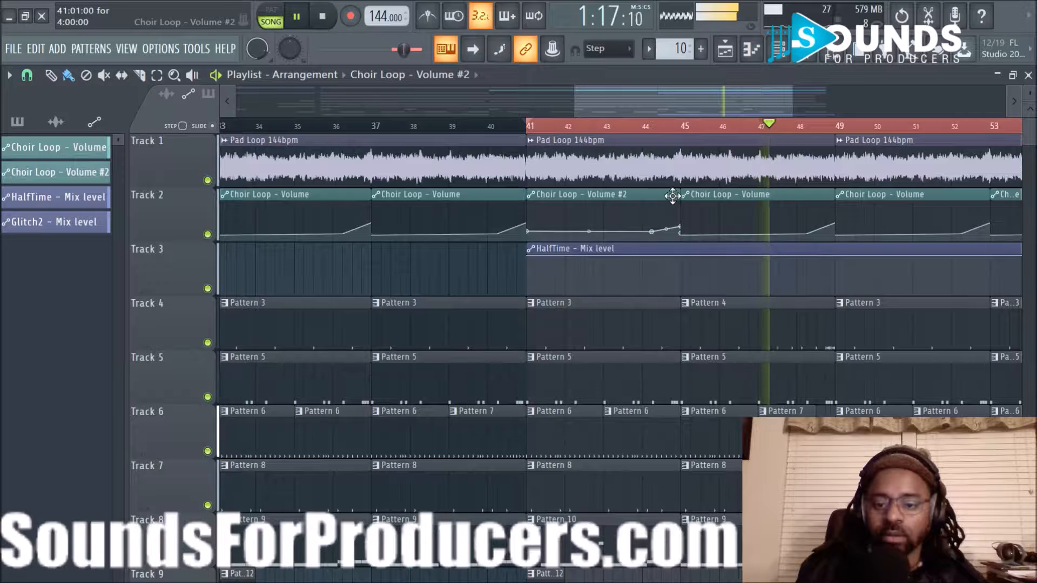
# Replace the Choir Loop volume clip at bar 45 on Track 2 with a Choir Loop - Volume #2 clip and stop playback.
pyautogui.moveTo(730, 107); pyautogui.dragTo(775, 124)
pyautogui.scroll(-2, 773, 127)
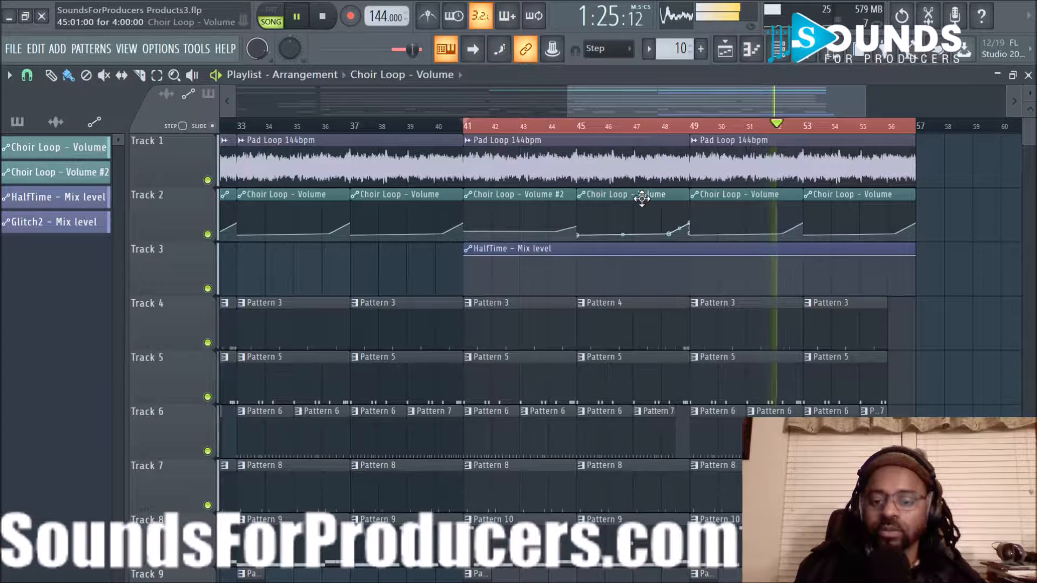
pyautogui.rightClick(658, 203)
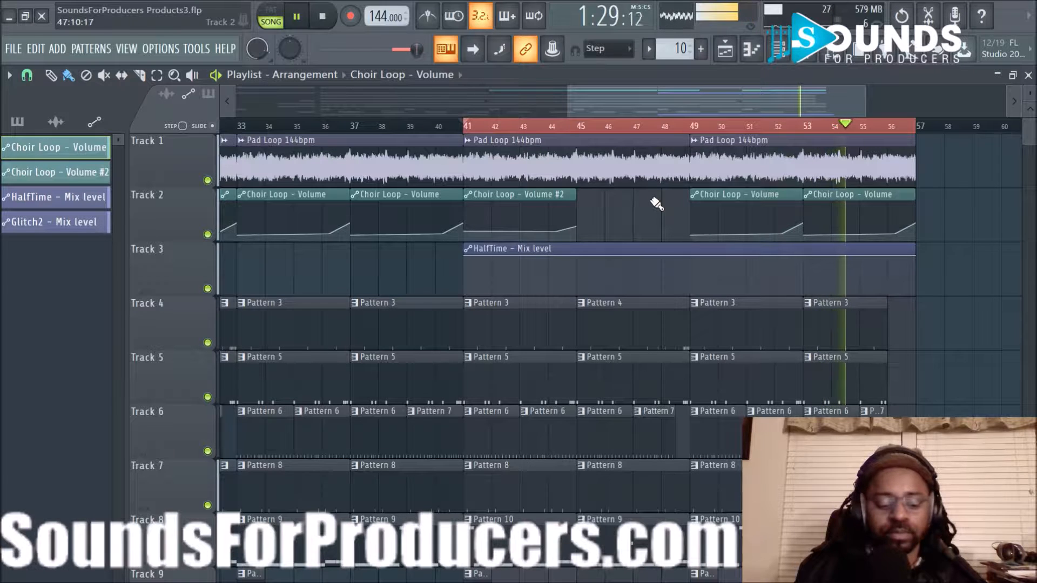
pyautogui.click(323, 18)
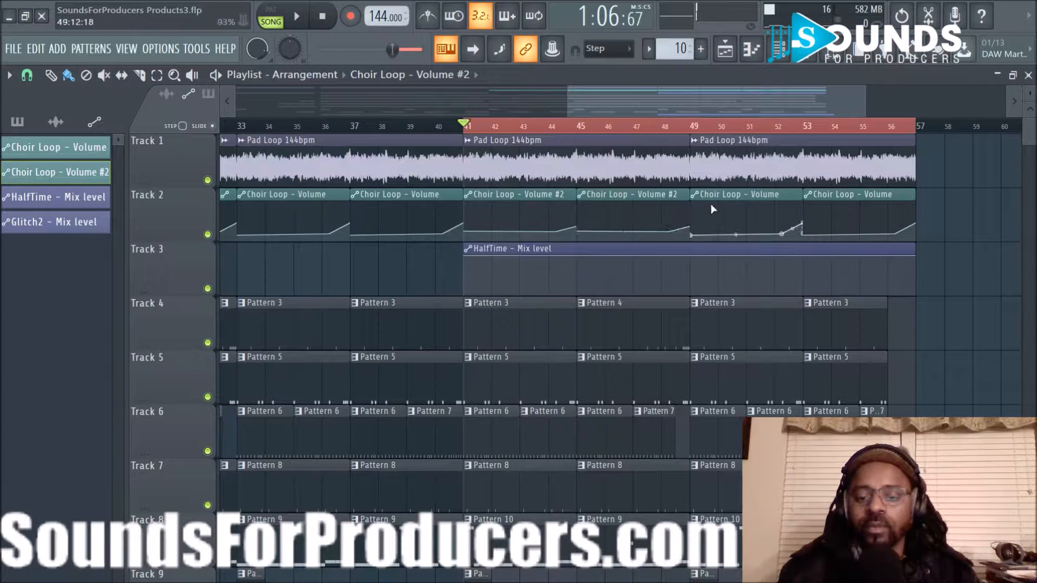
# Select the Choir Loop volume clips at bars 49 and 53 and change their source channel to Choir Loop - Volume #2.
pyautogui.keyDown('ctrl'); pyautogui.click(730, 204); pyautogui.keyUp('ctrl')
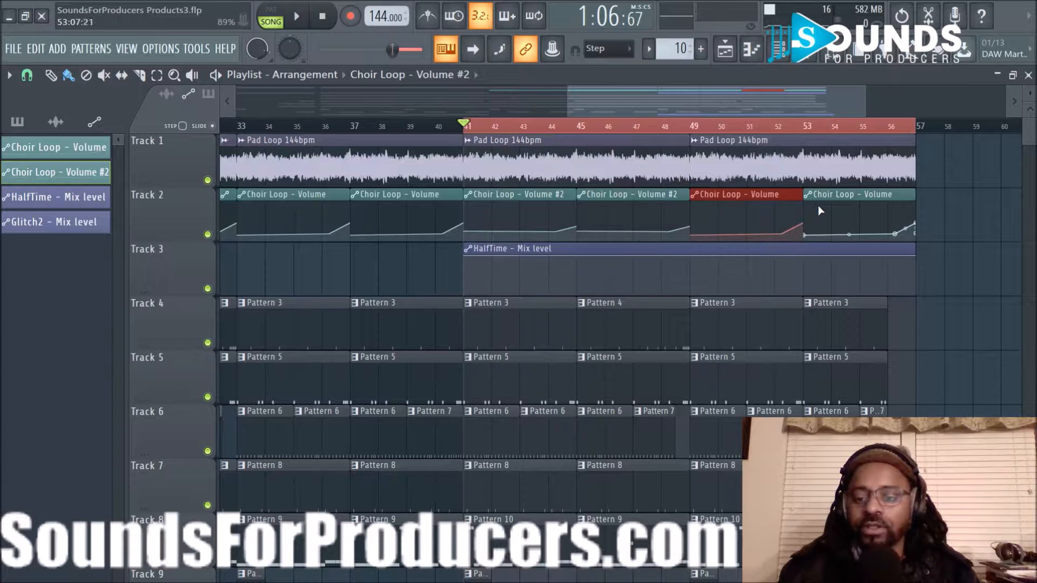
pyautogui.keyDown('ctrl'); pyautogui.click(820, 205); pyautogui.keyUp('ctrl')
pyautogui.keyDown('ctrl'); pyautogui.click(718, 209); pyautogui.keyUp('ctrl')
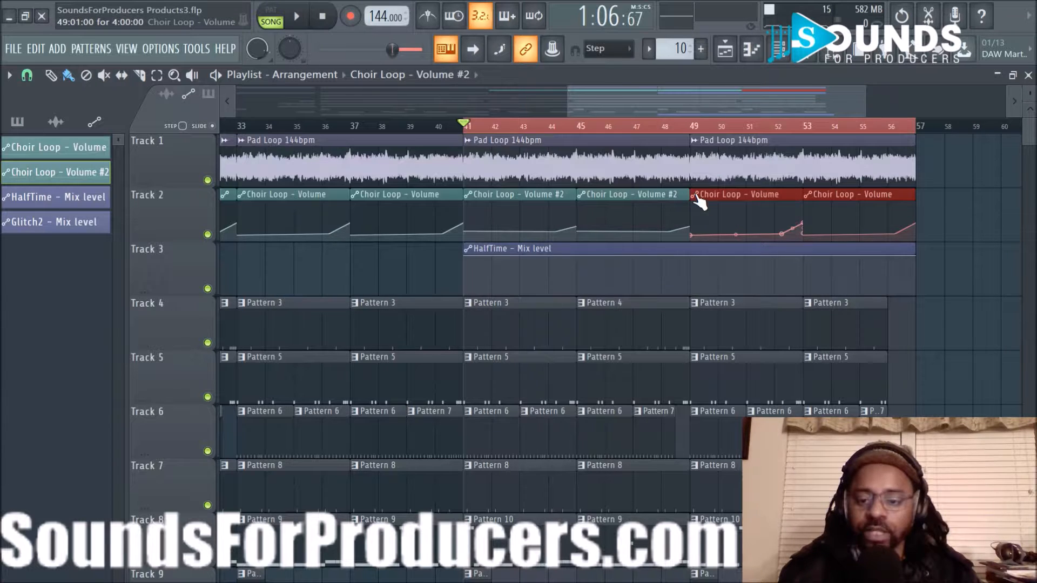
pyautogui.click(695, 194)
pyautogui.moveTo(709, 235)
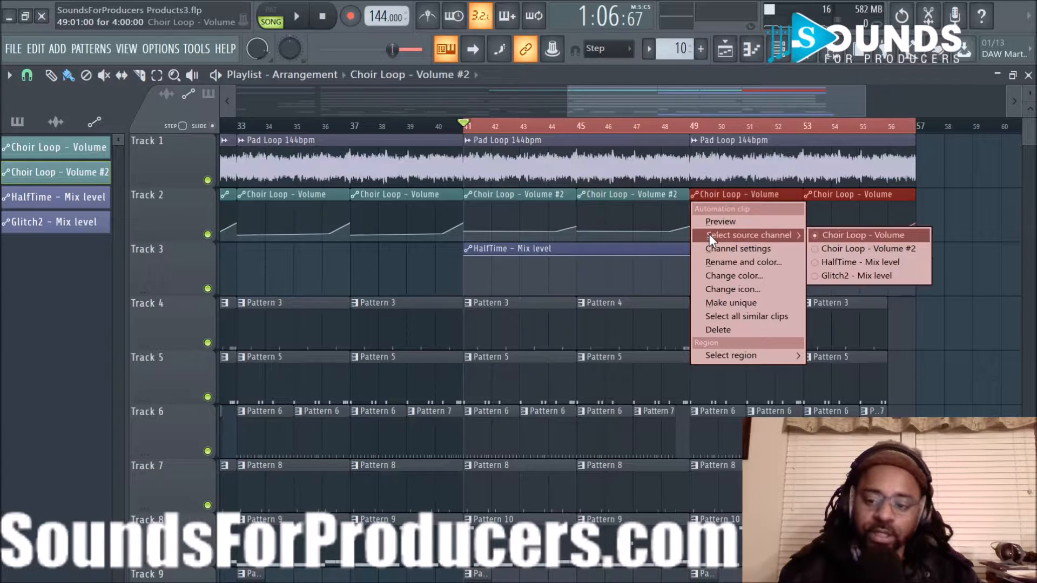
pyautogui.click(833, 250)
# Play the section from bar 41 and review the clips on all tracks up to bar 57.
pyautogui.press('space')
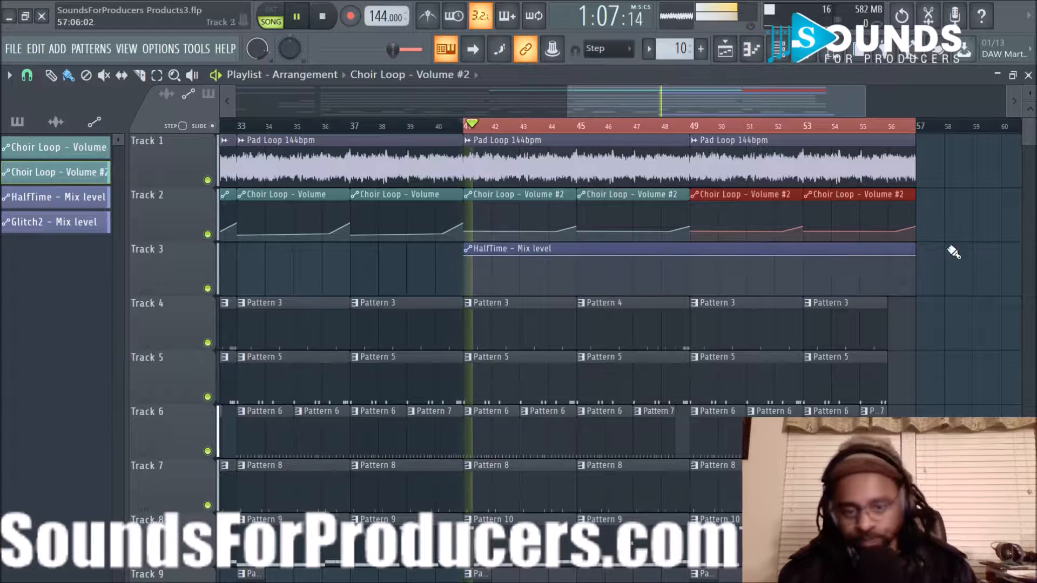
pyautogui.scroll(-2, 786, 131)
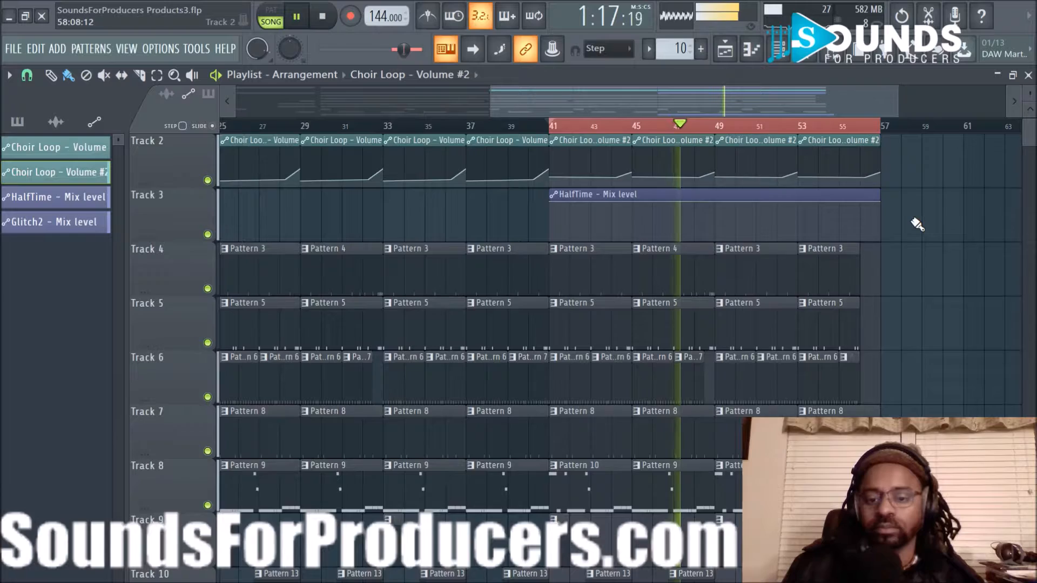
pyautogui.scroll(-2, 917, 224)
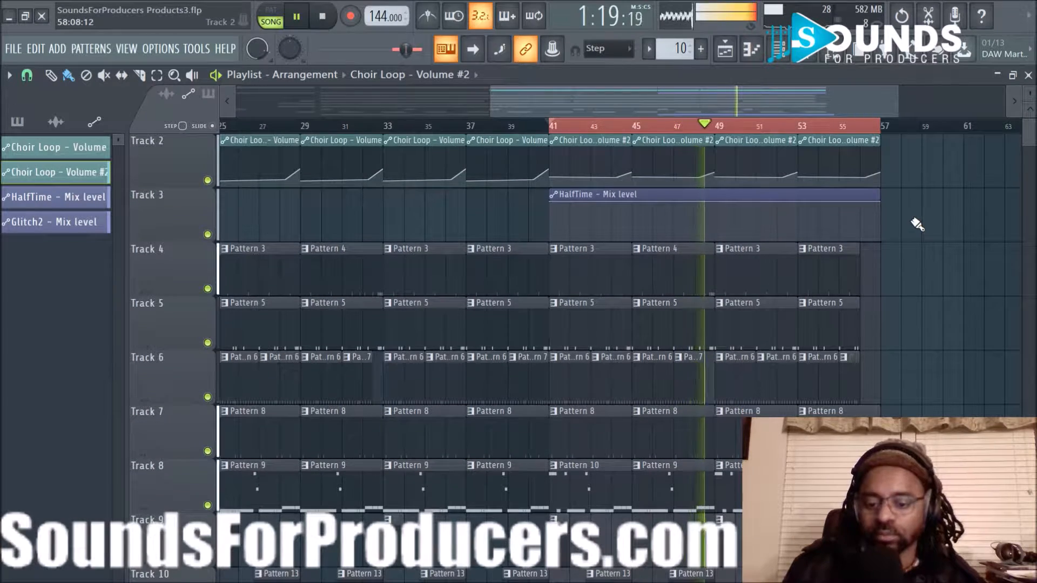
pyautogui.scroll(-3, 917, 225)
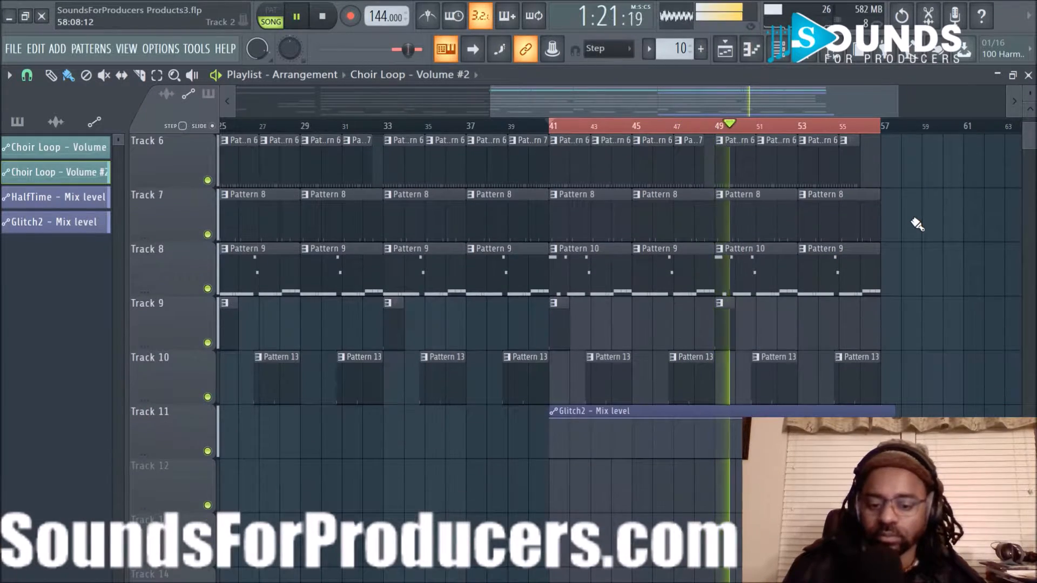
pyautogui.scroll(4, 916, 225)
pyautogui.scroll(-2, 917, 224)
pyautogui.scroll(3, 916, 224)
pyautogui.scroll(-1, 917, 224)
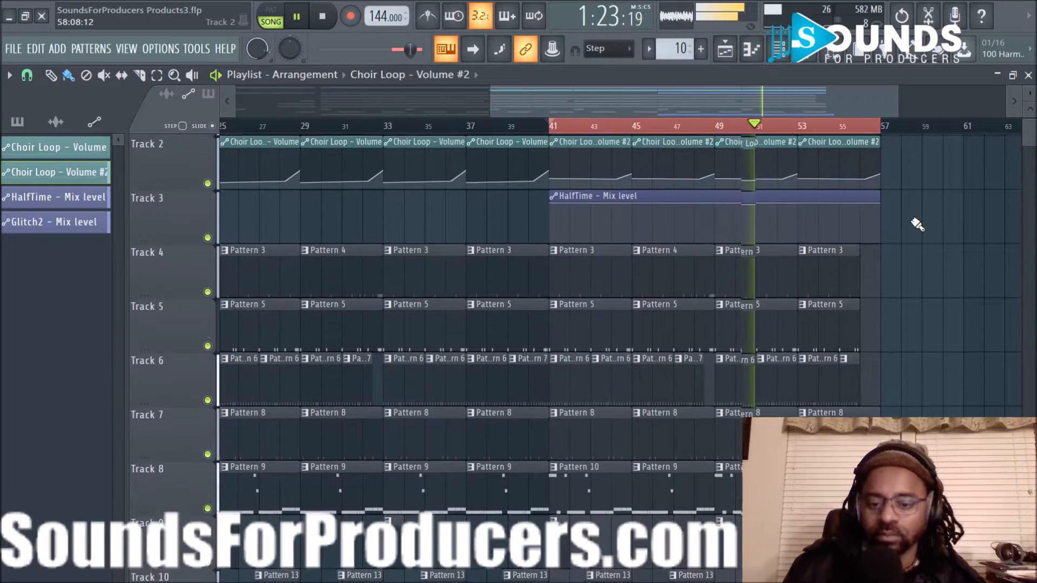
pyautogui.scroll(-2, 917, 224)
pyautogui.scroll(3, 917, 224)
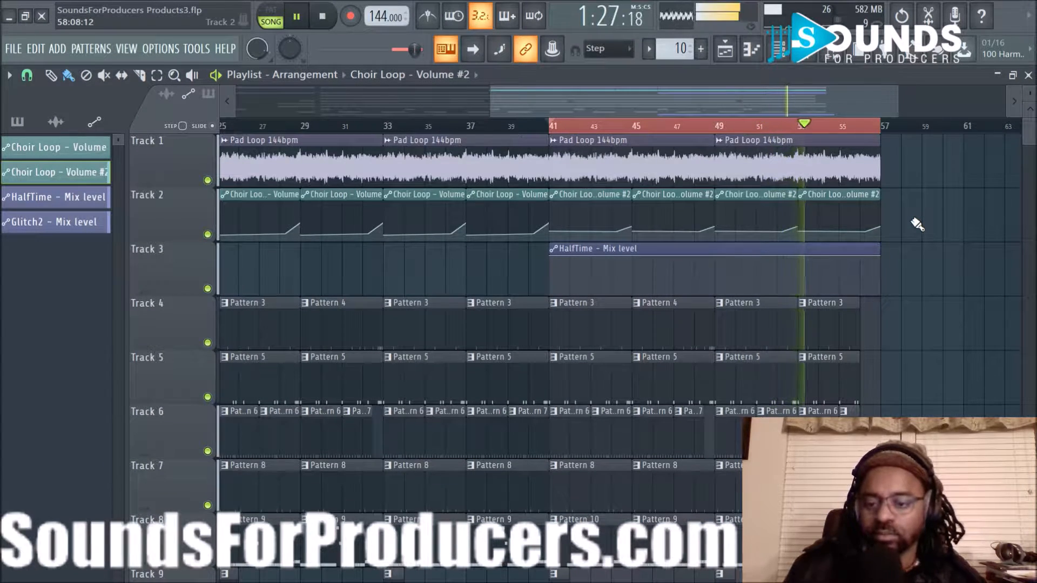
# Shorten the last Pattern 8 clip on Track 7 to end at bar 56.
pyautogui.scroll(-2, 926, 319)
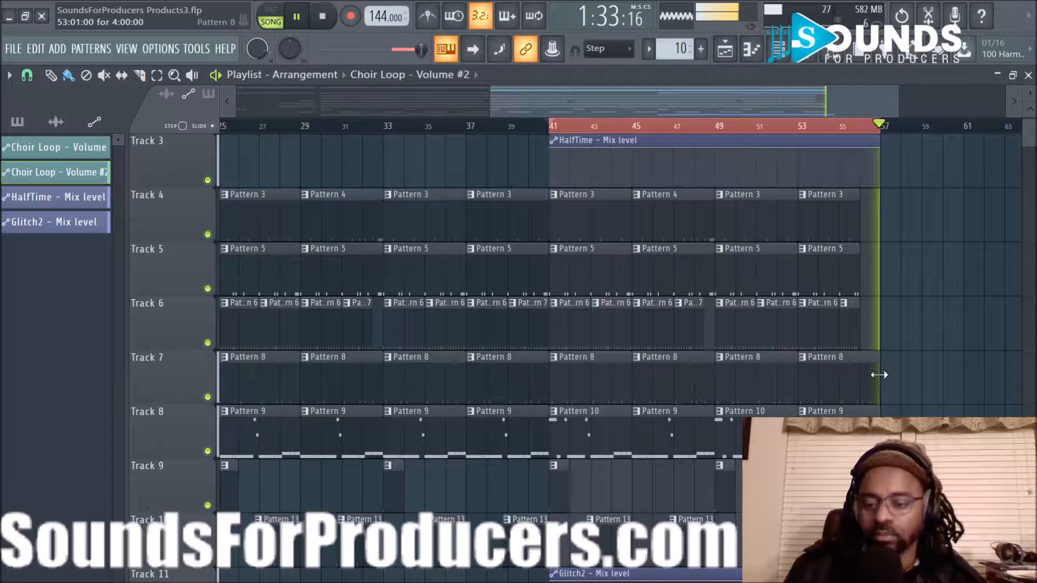
pyautogui.moveTo(878, 375); pyautogui.dragTo(857, 375)
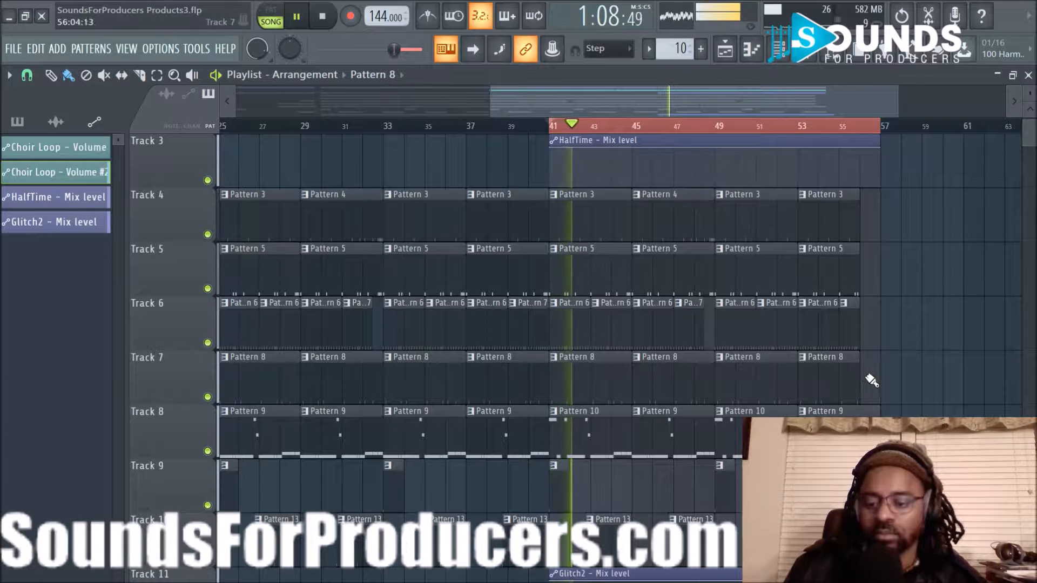
pyautogui.scroll(-2, 916, 365)
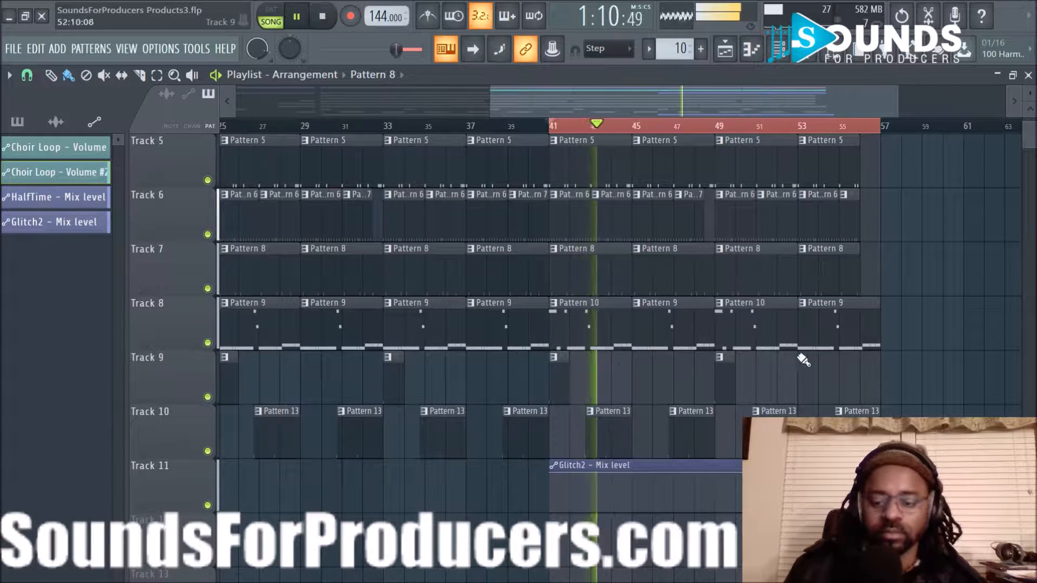
# Place a Pattern 6 clip at bar 55 on Track 6 and shorten it to end at bar 56.
pyautogui.scroll(4, 880, 313)
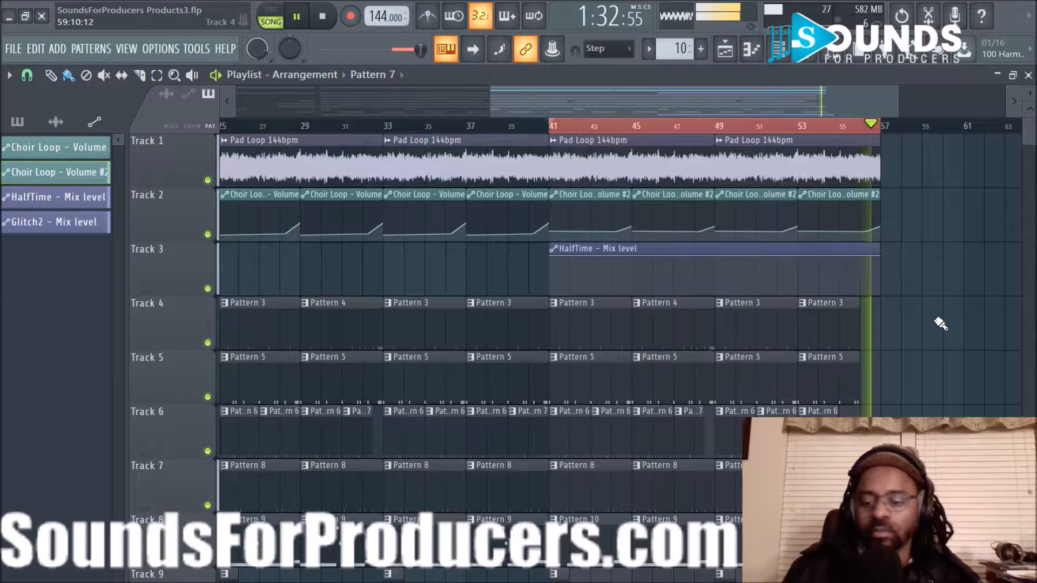
pyautogui.click(802, 130)
pyautogui.moveTo(837, 432); pyautogui.dragTo(849, 432)
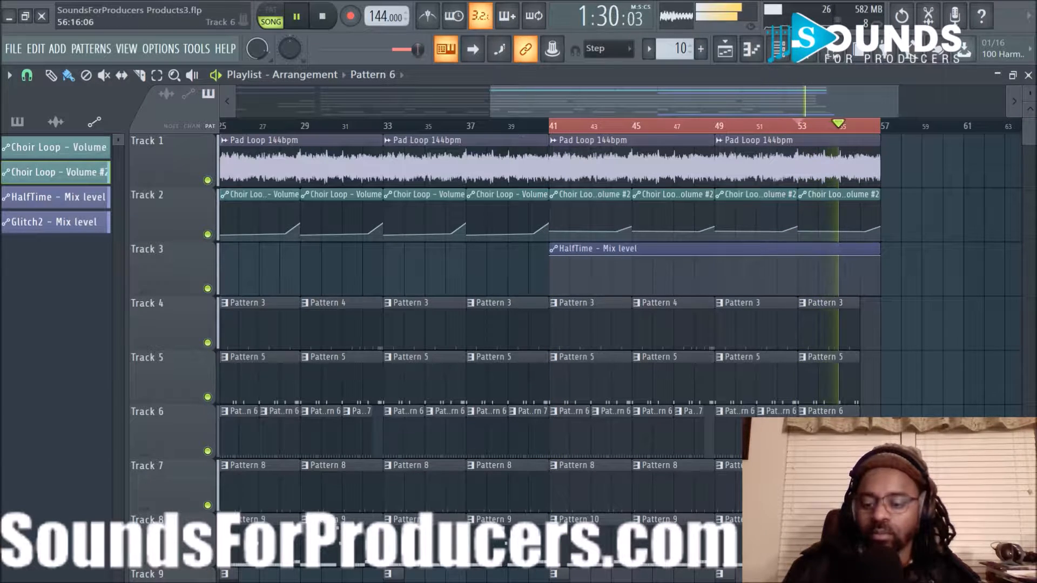
pyautogui.hotkey('ctrl', 'z')
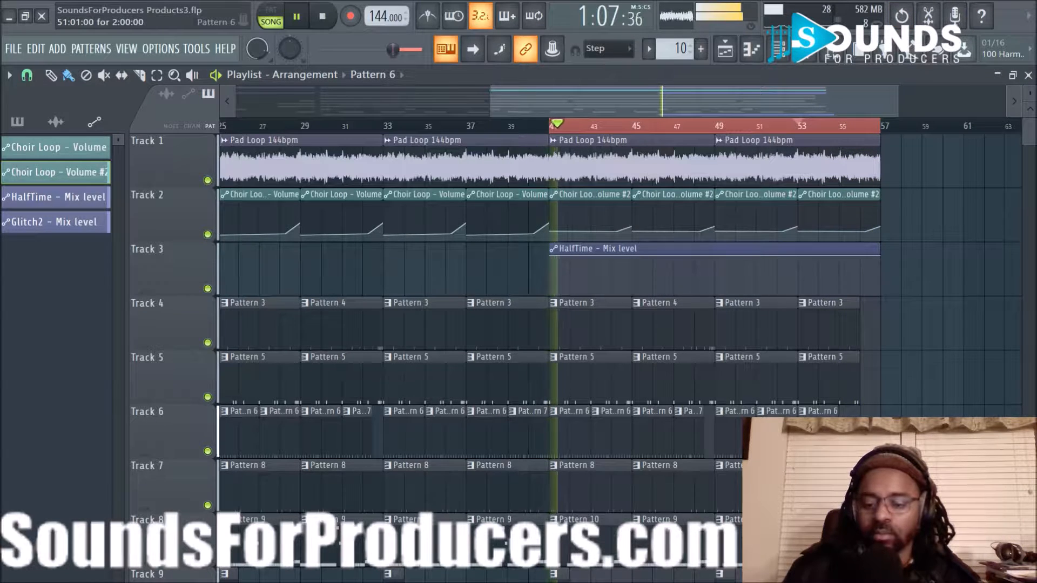
pyautogui.click(828, 432)
pyautogui.click(844, 432)
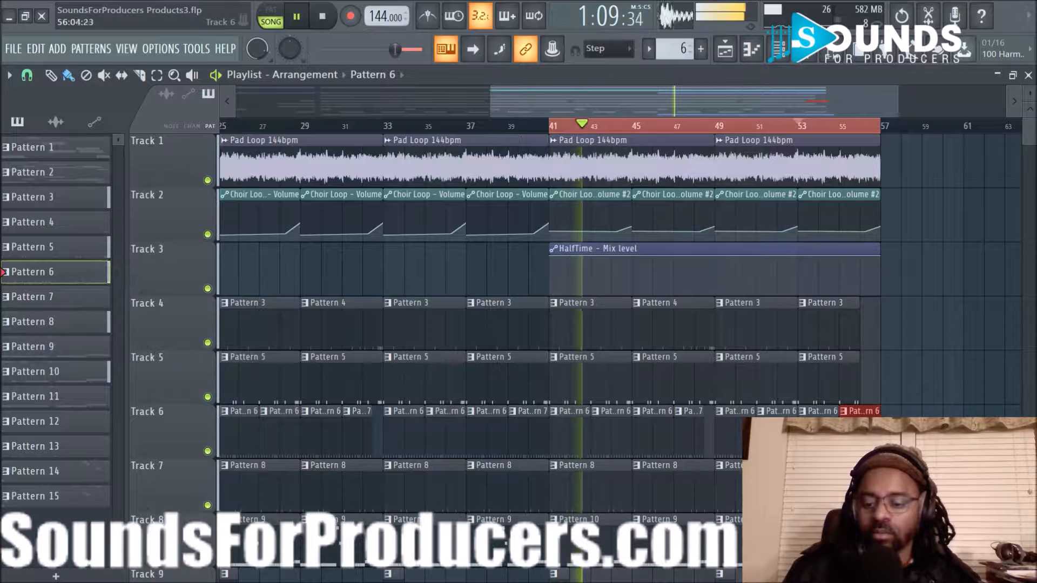
pyautogui.moveTo(878, 432); pyautogui.dragTo(859, 432)
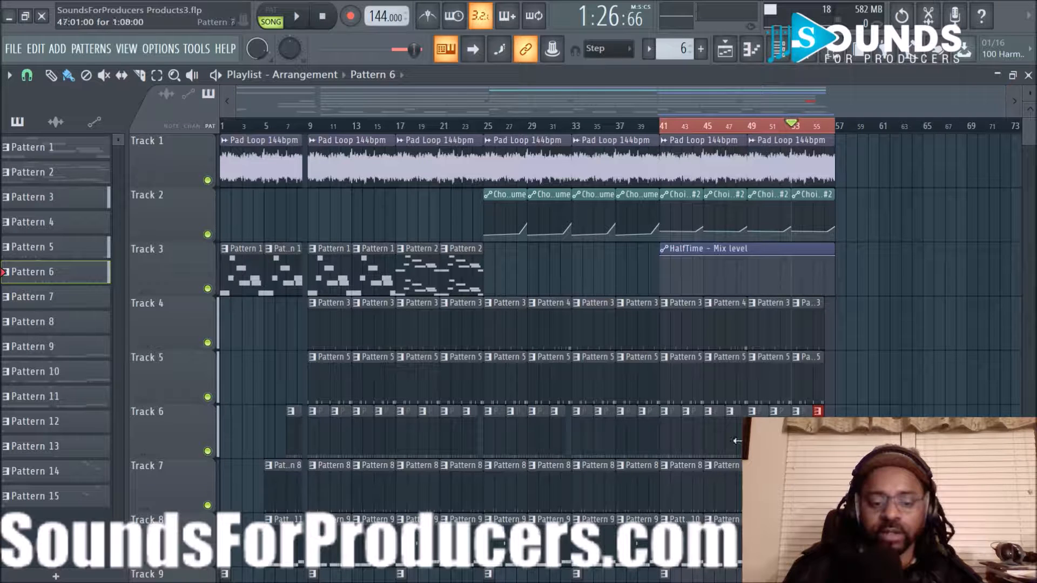
# Return the playhead to bar 41 and open the Percussion folder of the Scorpion's Sting Vol. 2 Bonus One Shots.
pyautogui.click(664, 130)
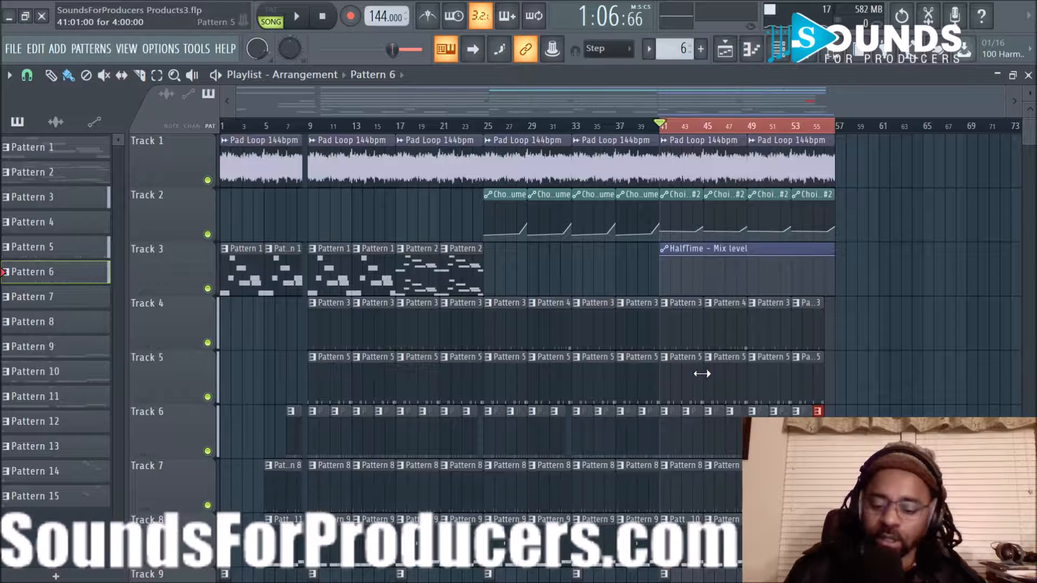
pyautogui.scroll(-4, 702, 374)
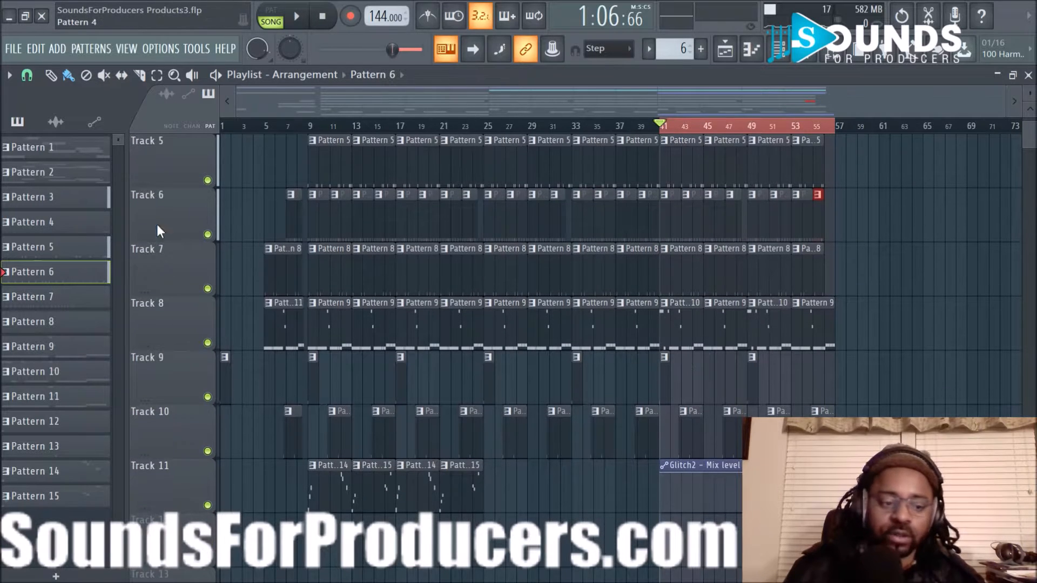
pyautogui.click(813, 54)
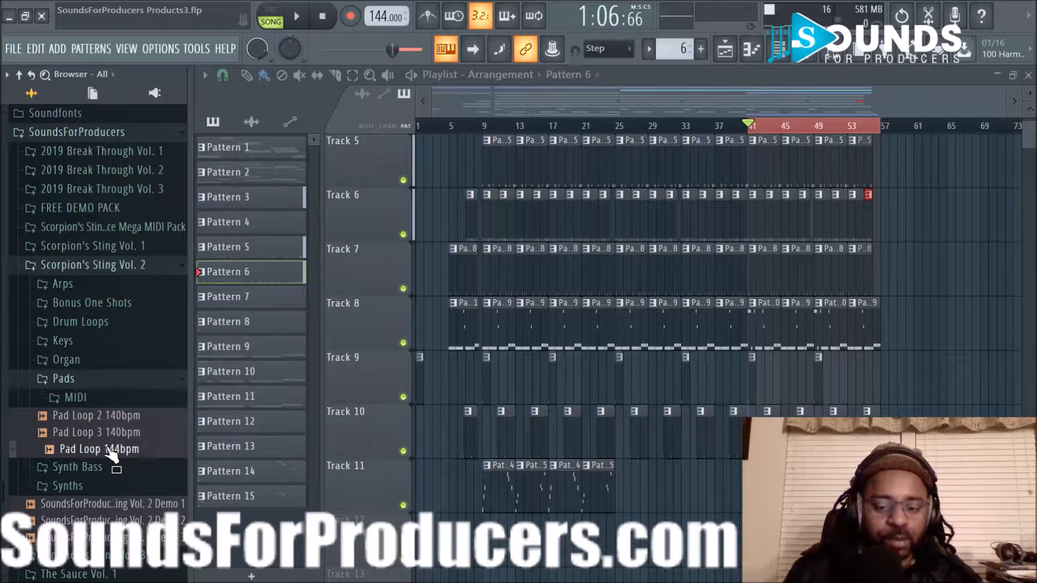
pyautogui.moveTo(100, 443); pyautogui.dragTo(74, 418)
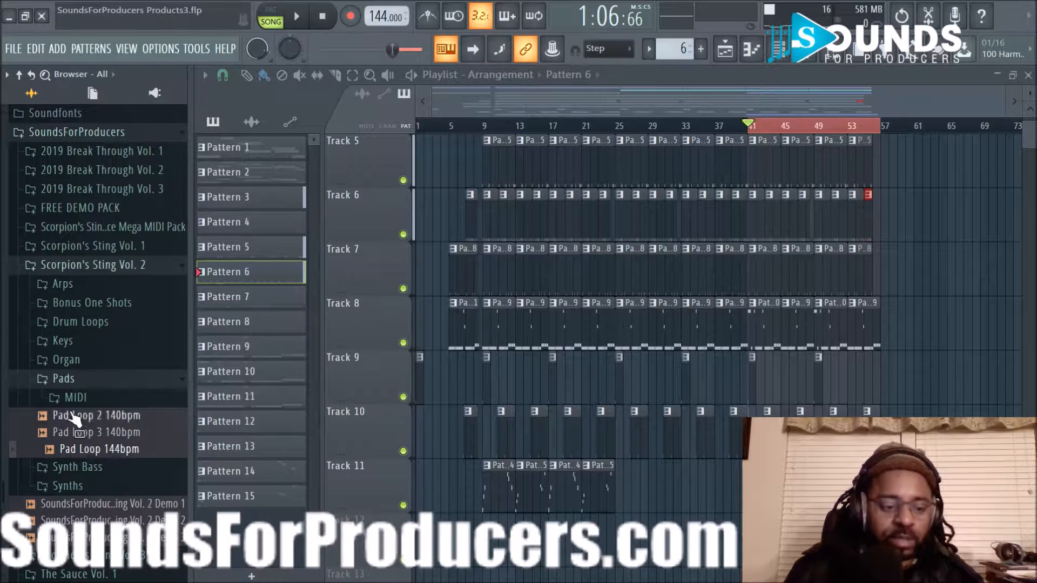
pyautogui.moveTo(106, 313); pyautogui.dragTo(107, 307)
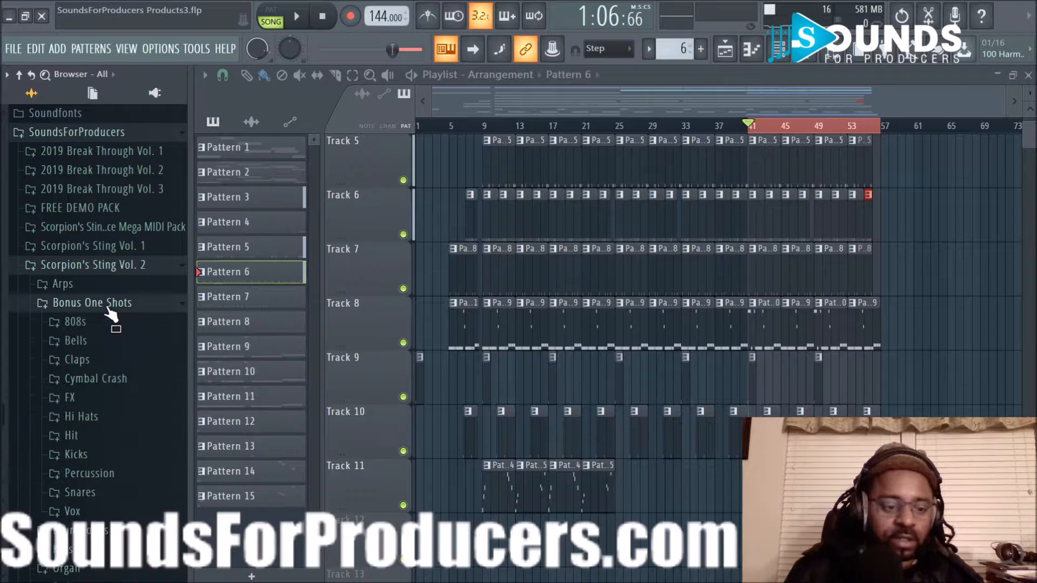
pyautogui.moveTo(118, 494); pyautogui.dragTo(113, 477)
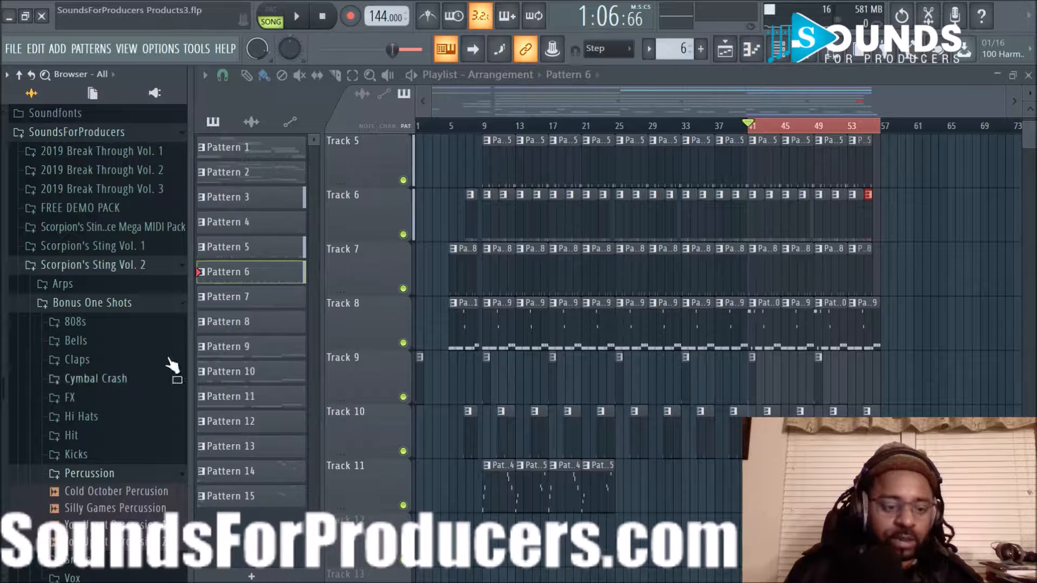
# Audition the You Upset percussion samples against the beat and open You Upset Percussion 2 in a new channel.
pyautogui.moveTo(113, 503); pyautogui.dragTo(108, 544)
pyautogui.press('space')
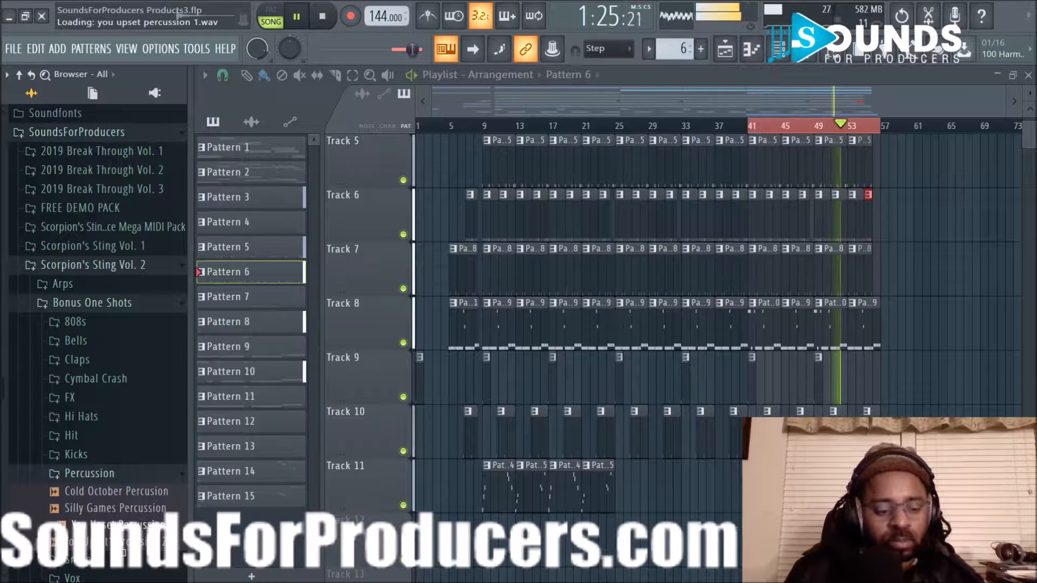
pyautogui.press('space')
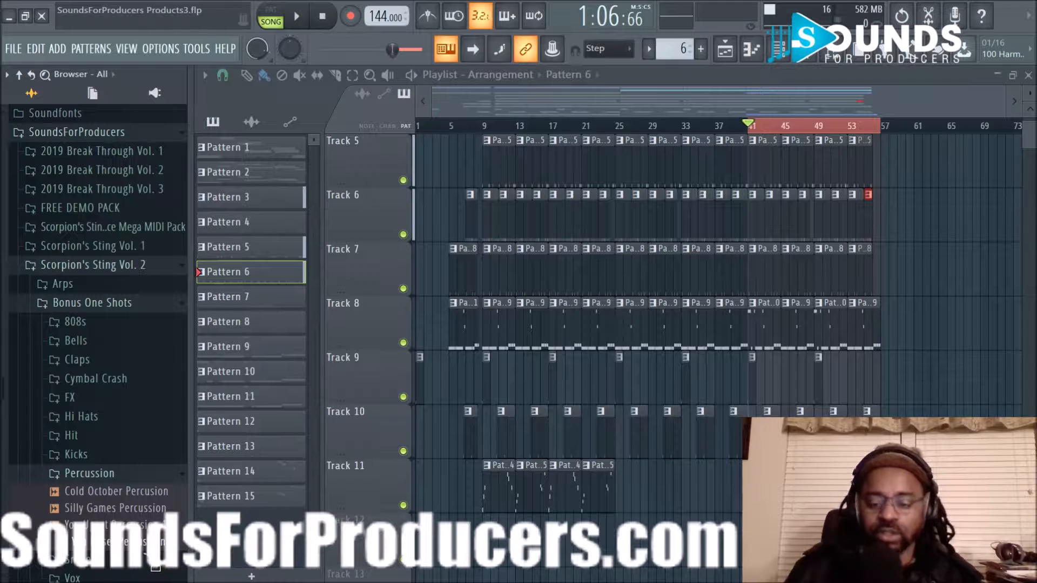
pyautogui.rightClick(126, 557)
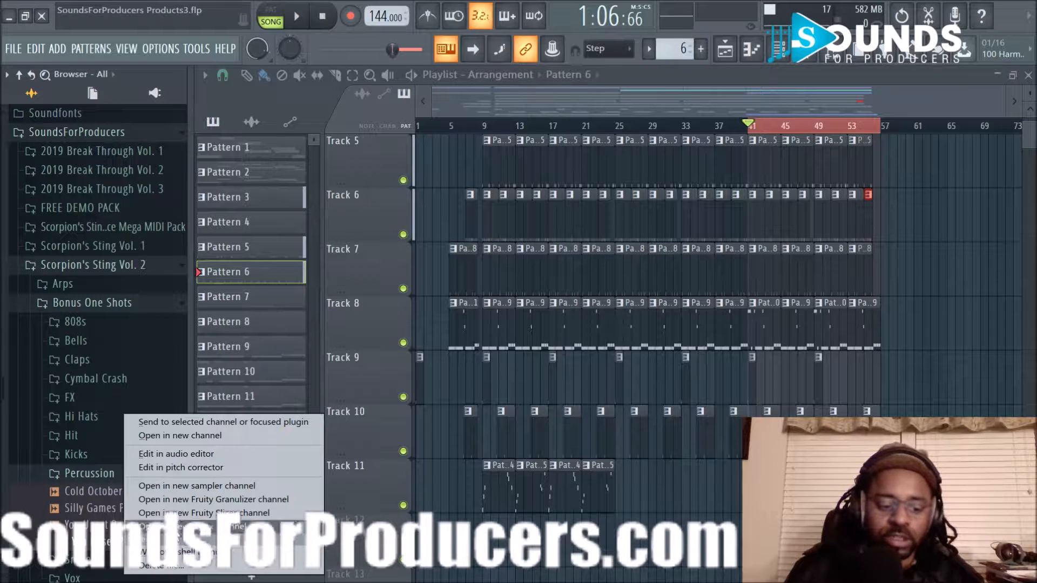
pyautogui.click(175, 437)
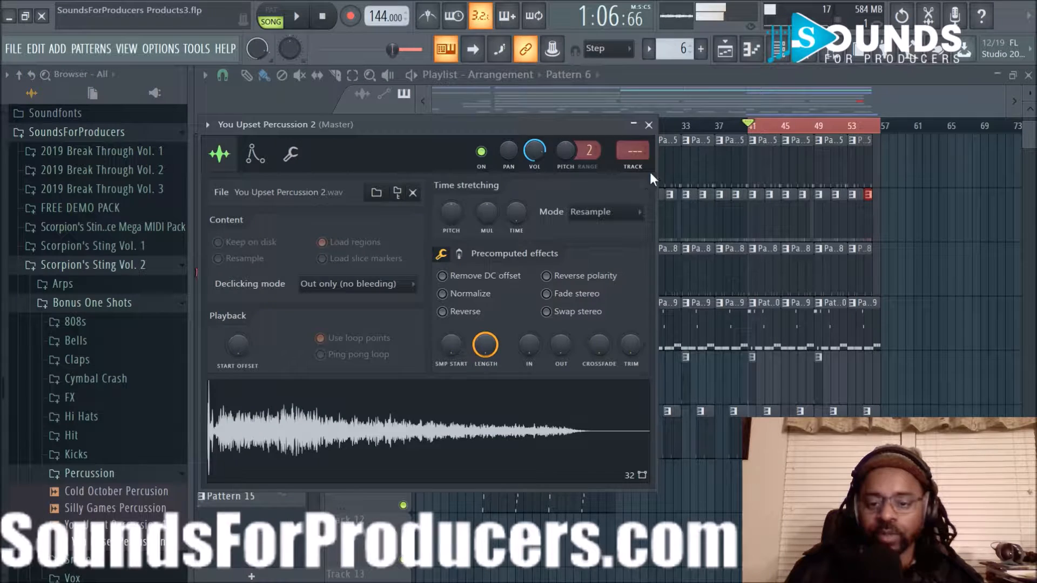
pyautogui.click(648, 126)
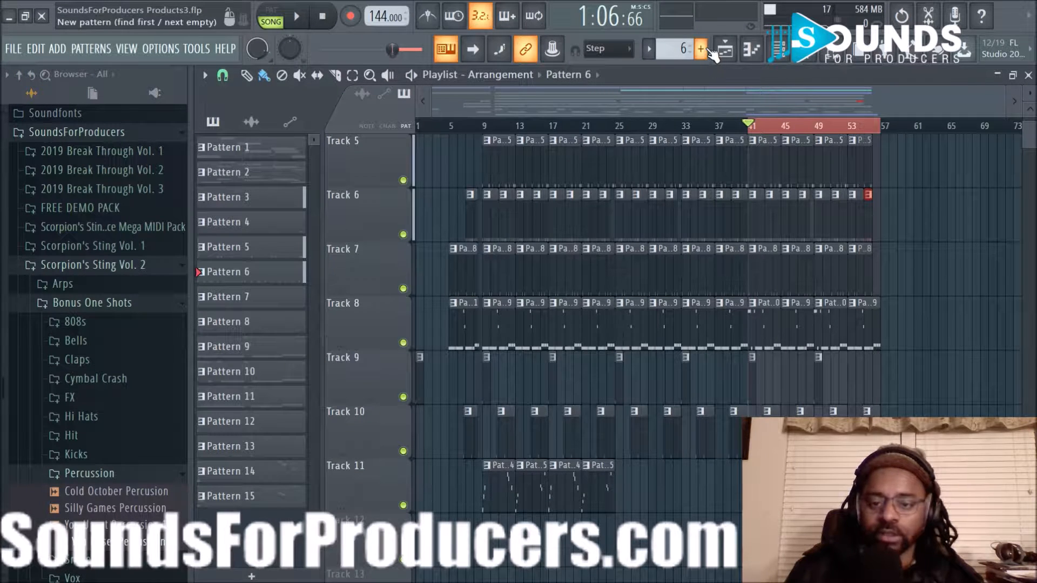
# Create the new Pattern 16 and place it at bar 41 on Track 12.
pyautogui.click(701, 49)
pyautogui.click(720, 70)
pyautogui.scroll(-2, 752, 331)
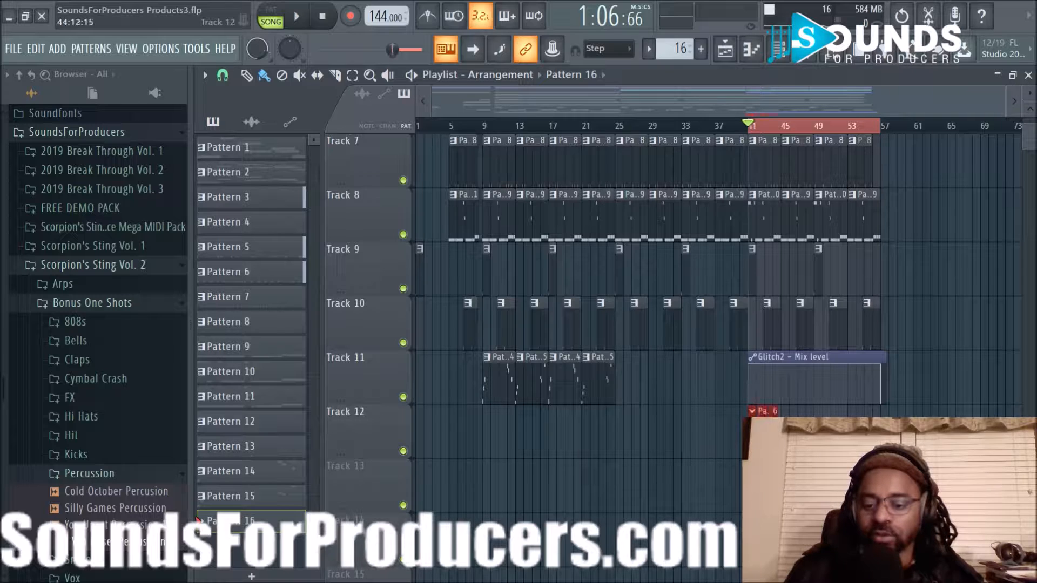
# Show the channel rack and enlarge it until every channel down to You Upset Percussion 2 is visible.
pyautogui.click(780, 48)
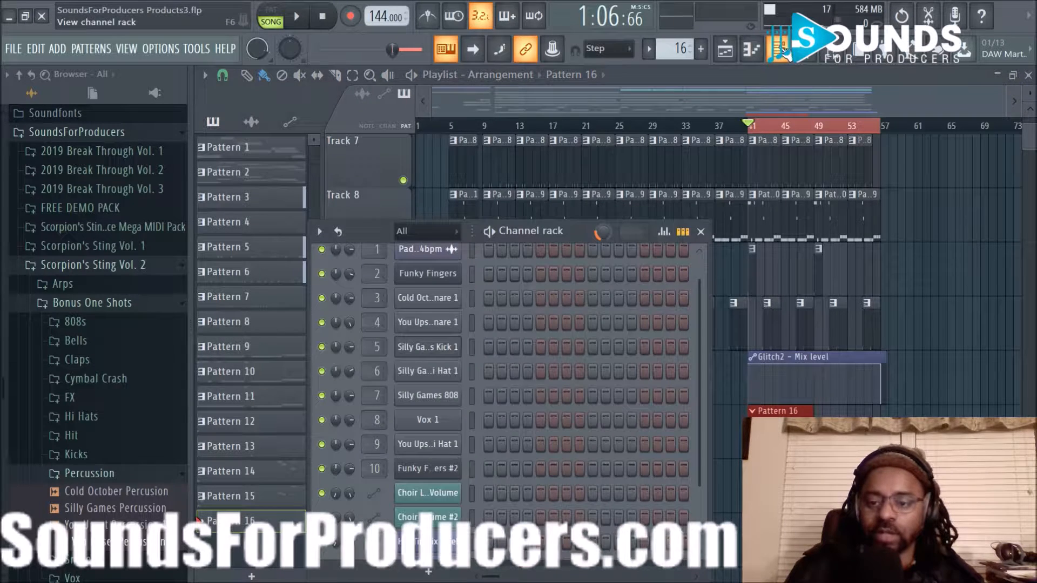
pyautogui.press('space')
pyautogui.moveTo(561, 232); pyautogui.dragTo(591, 85)
pyautogui.press('space')
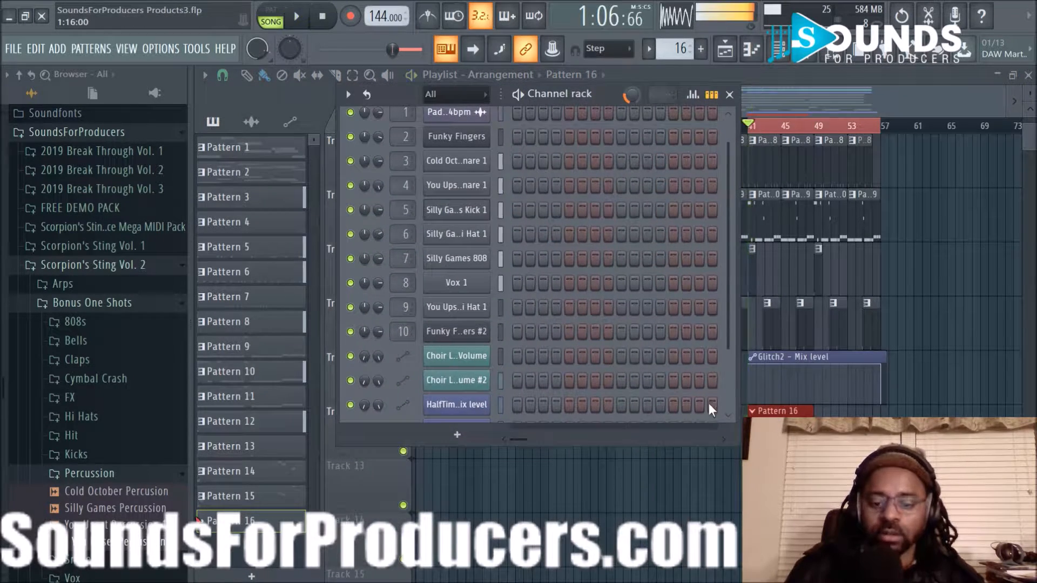
pyautogui.moveTo(737, 441); pyautogui.dragTo(841, 502)
pyautogui.press('space')
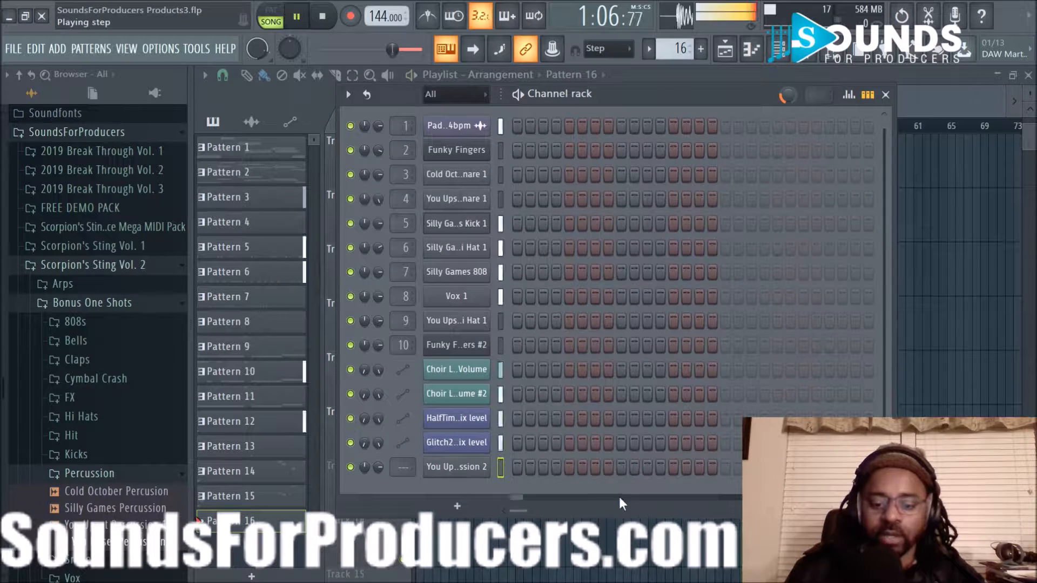
# Add You Upset Percussion 2 hits on steps 5, 13 and 15 of Pattern 16 while playing the section.
pyautogui.click(572, 469)
pyautogui.press('space')
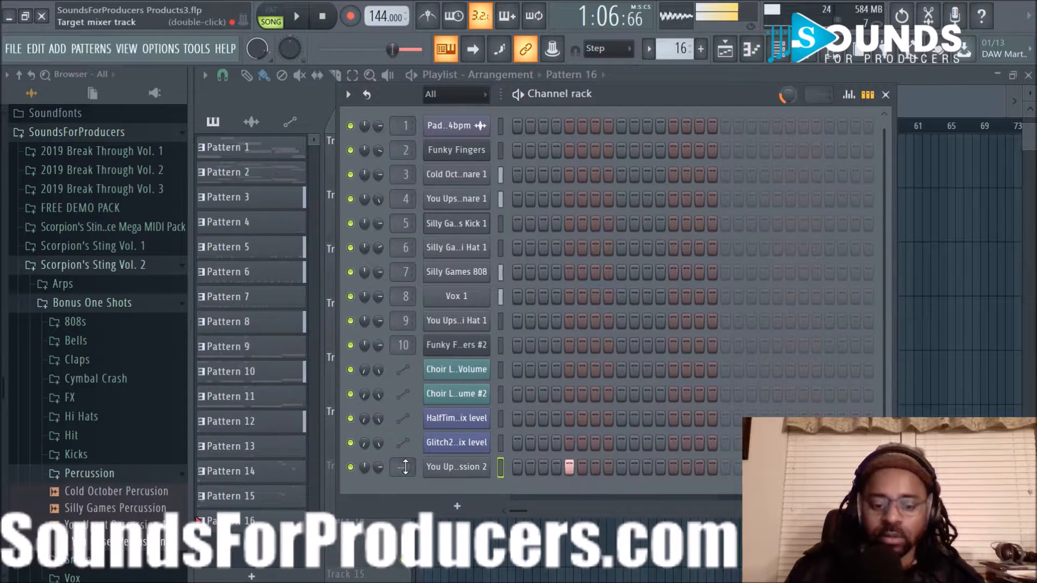
pyautogui.press('space')
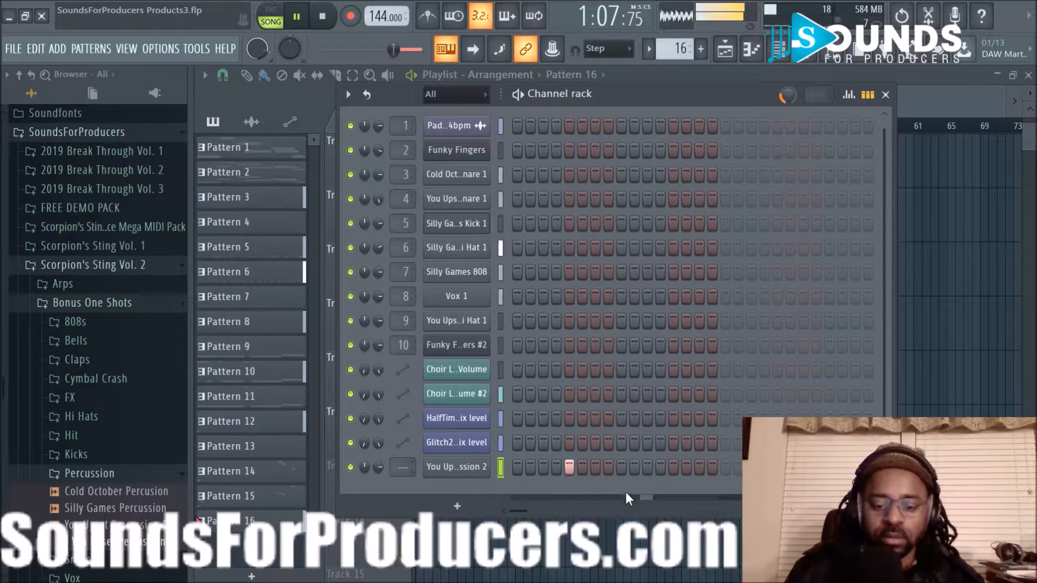
pyautogui.click(673, 467)
pyautogui.click(699, 468)
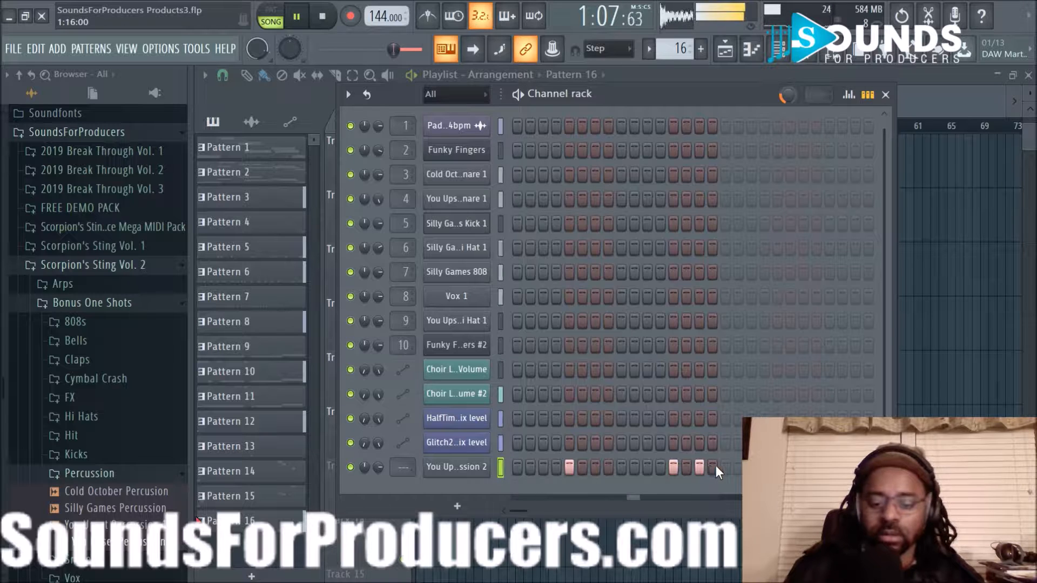
# Widen the channel rack to show a second bar and add a You Upset Percussion 2 hit on step 29.
pyautogui.moveTo(896, 459); pyautogui.dragTo(1035, 459)
pyautogui.moveTo(776, 95); pyautogui.dragTo(634, 70)
pyautogui.click(739, 441)
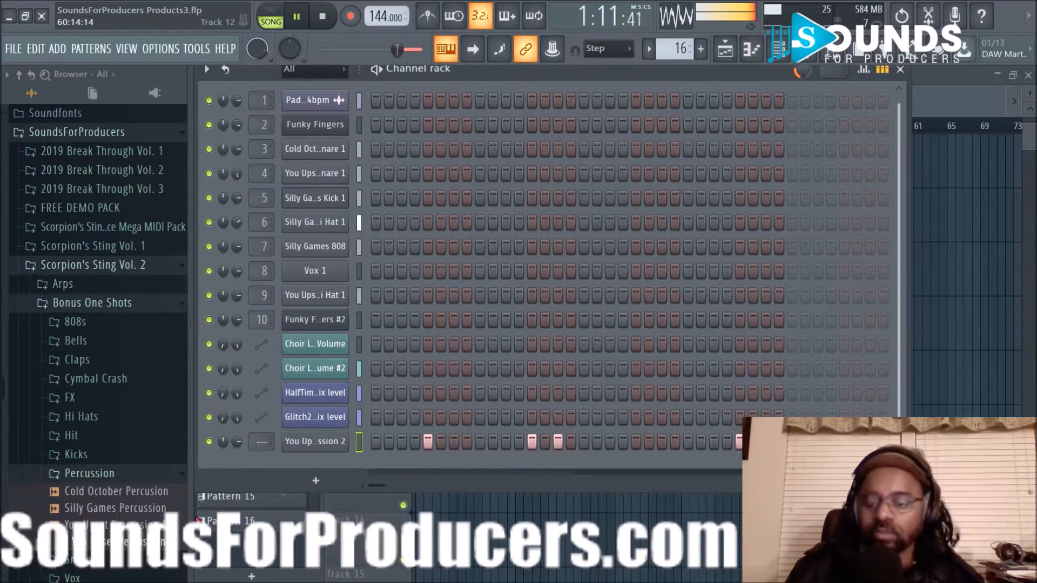
# Widen the channel rack further and continue the You Upset Percussion 2 hits into the third and fourth bars of Pattern 16.
pyautogui.moveTo(909, 437); pyautogui.dragTo(1014, 437)
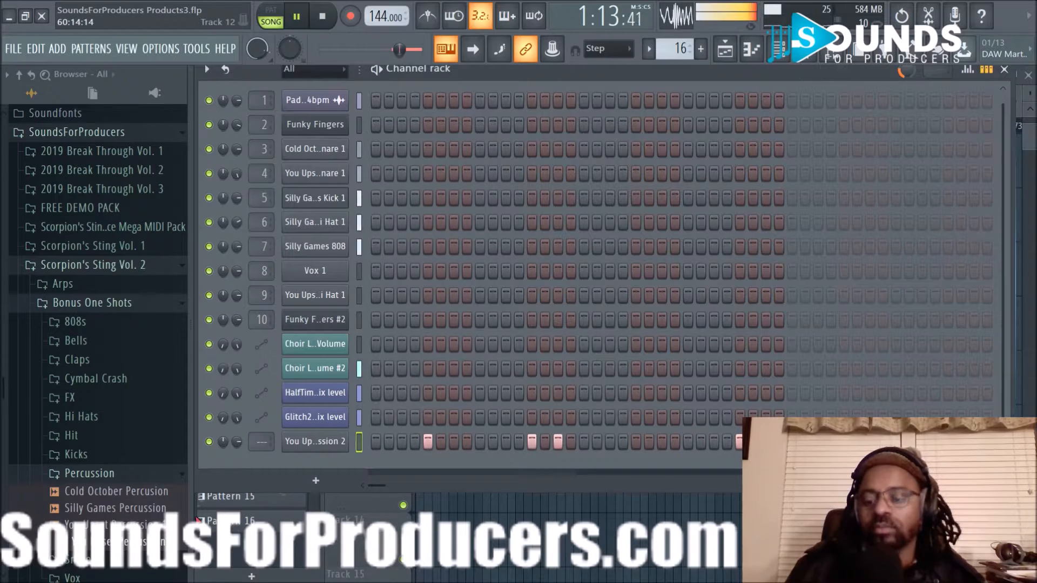
pyautogui.moveTo(779, 70); pyautogui.dragTo(601, 69)
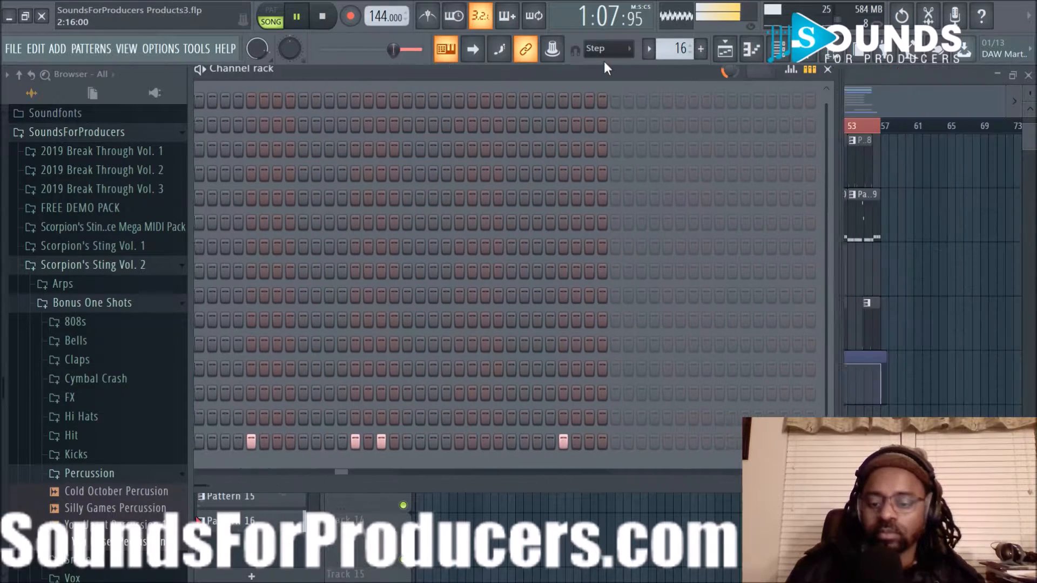
pyautogui.moveTo(825, 301); pyautogui.dragTo(1031, 328)
pyautogui.click(716, 442)
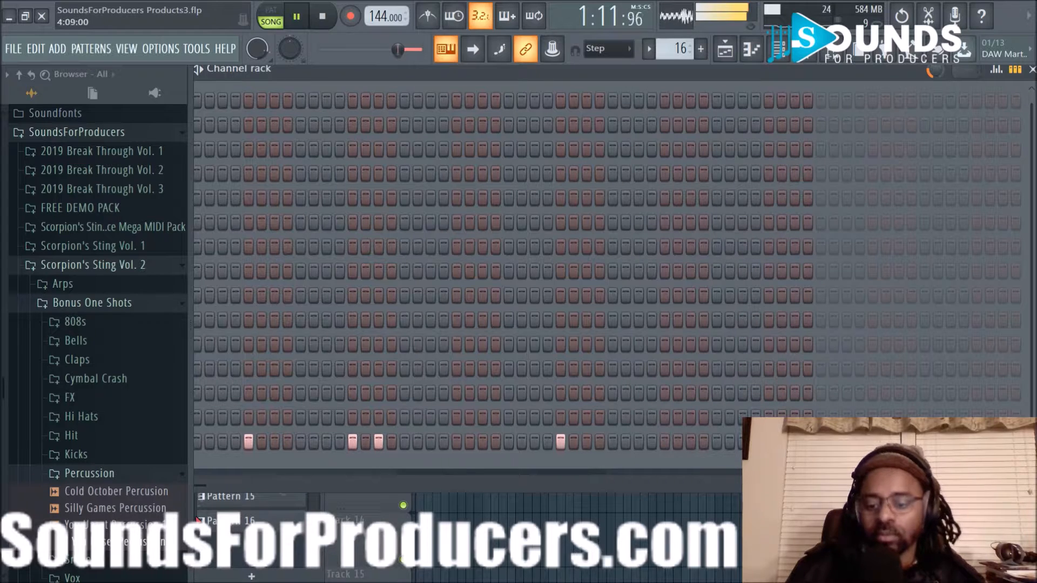
pyautogui.click(768, 442)
# Close the channel rack and repeat Pattern 16 at bar 45 on Track 12, playing the section back.
pyautogui.press('F6')
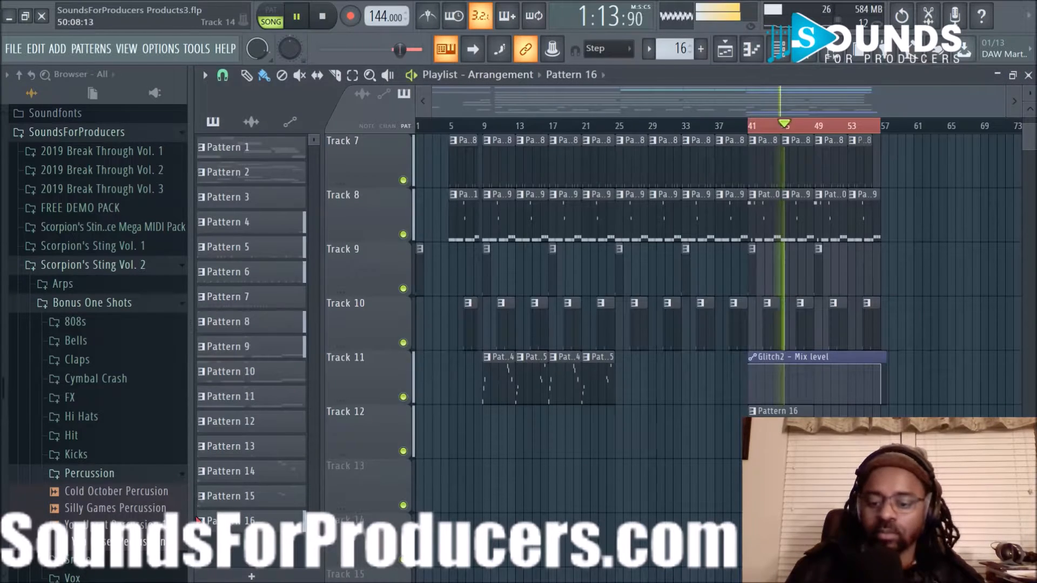
pyautogui.press('space')
pyautogui.press('space')
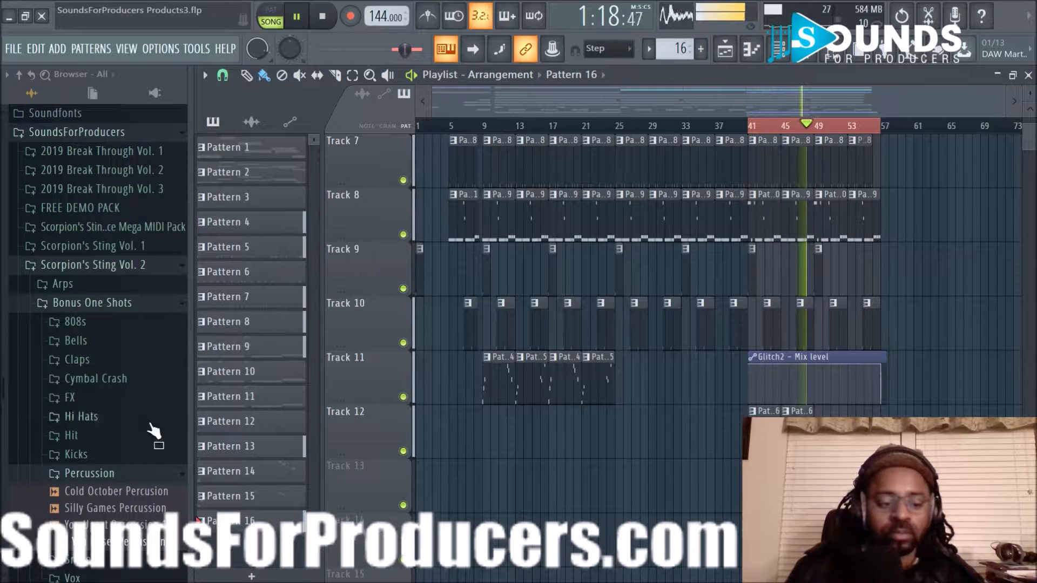
# Audition the Vox 1 sample from the Vox folder over playback and repeat Pattern 16 at bars 49 and 53 on Track 12.
pyautogui.click(119, 474)
pyautogui.click(96, 507)
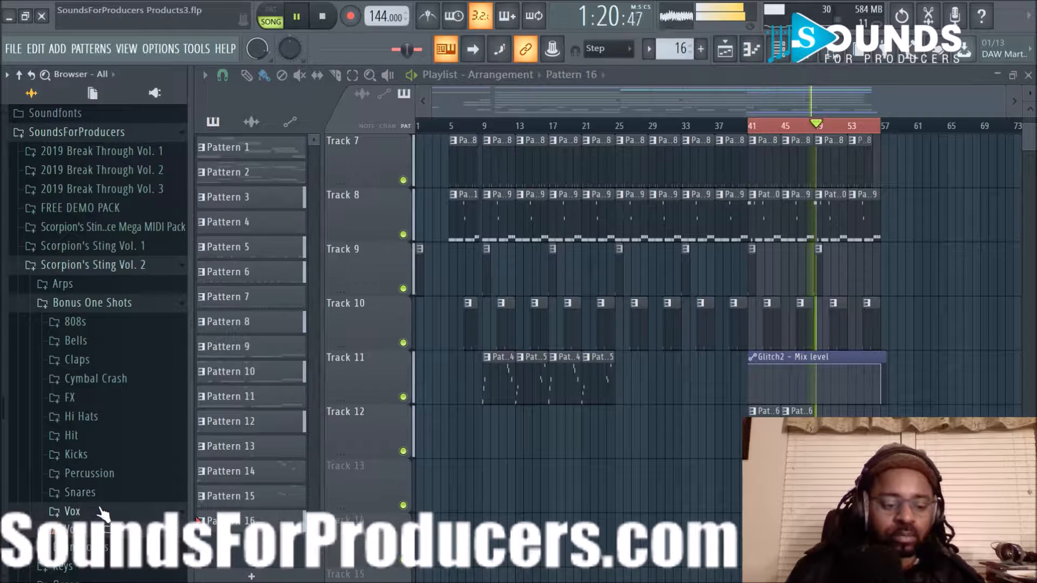
pyautogui.click(96, 532)
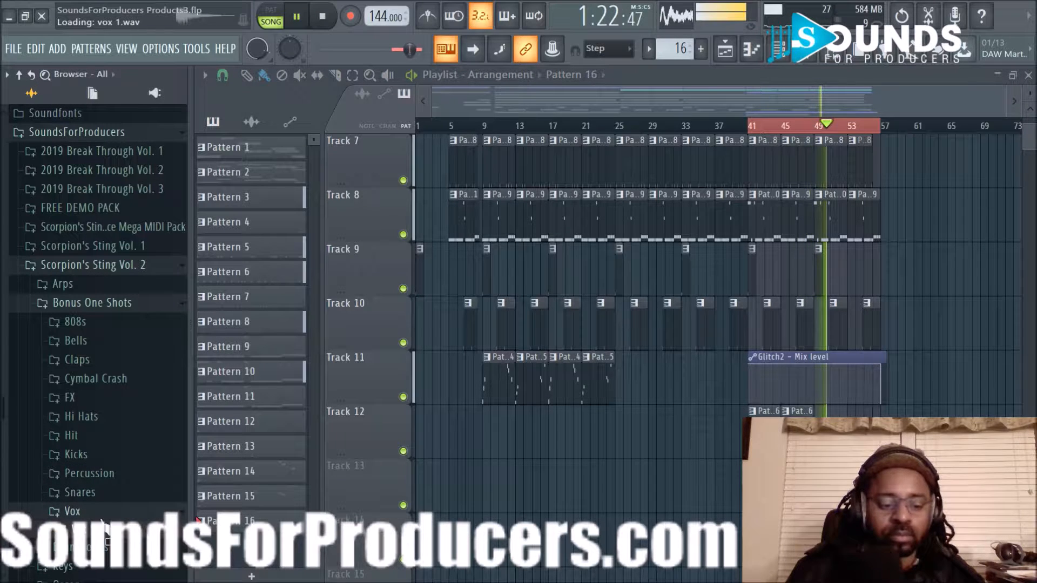
pyautogui.press('space')
pyautogui.press('space')
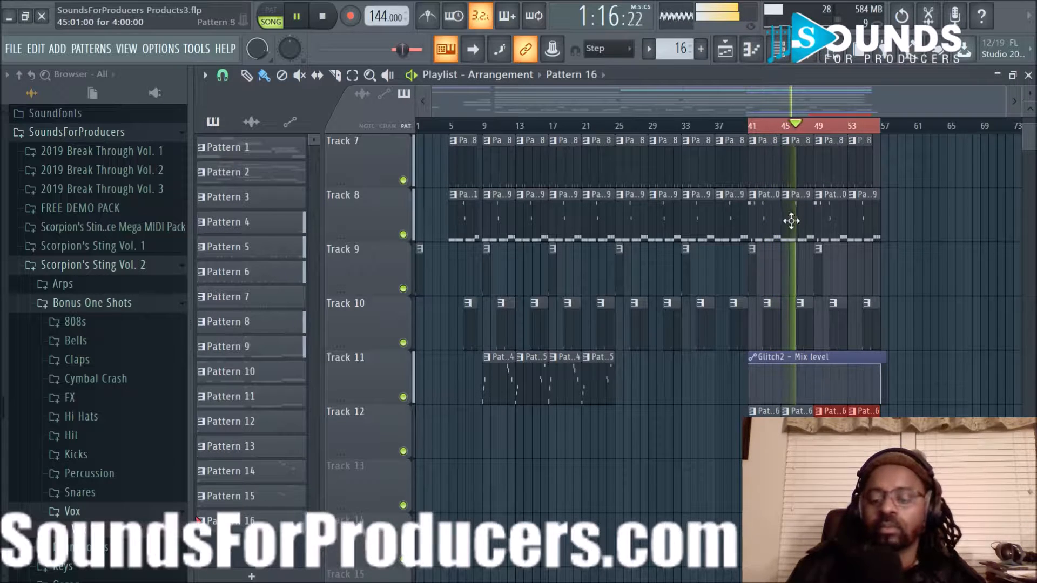
# Stop playback and route the You Upset Percussion 2 channel to mixer track 11.
pyautogui.click(805, 50)
pyautogui.click(778, 48)
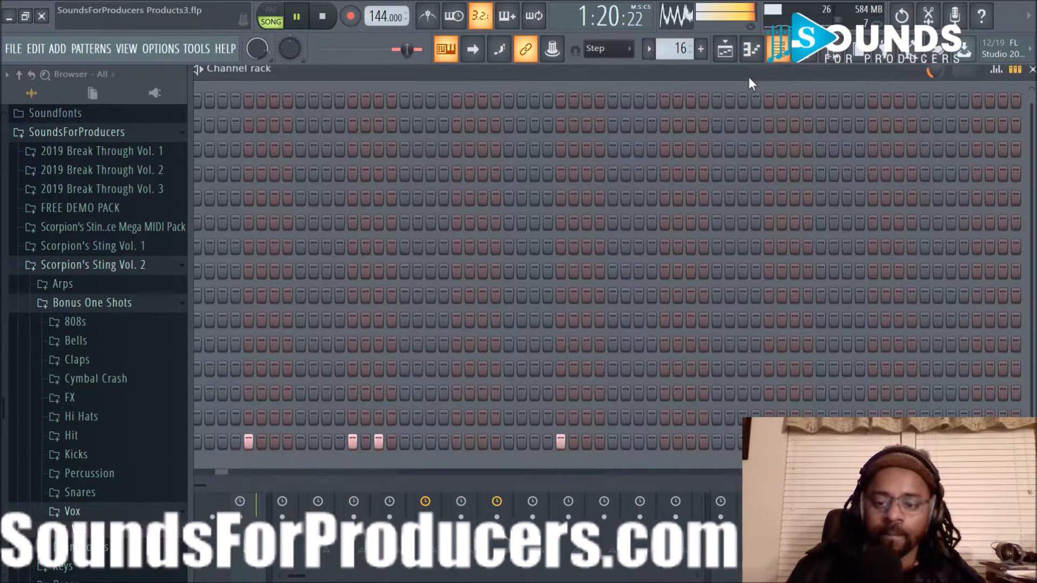
pyautogui.press('space')
pyautogui.moveTo(371, 75); pyautogui.dragTo(675, 117)
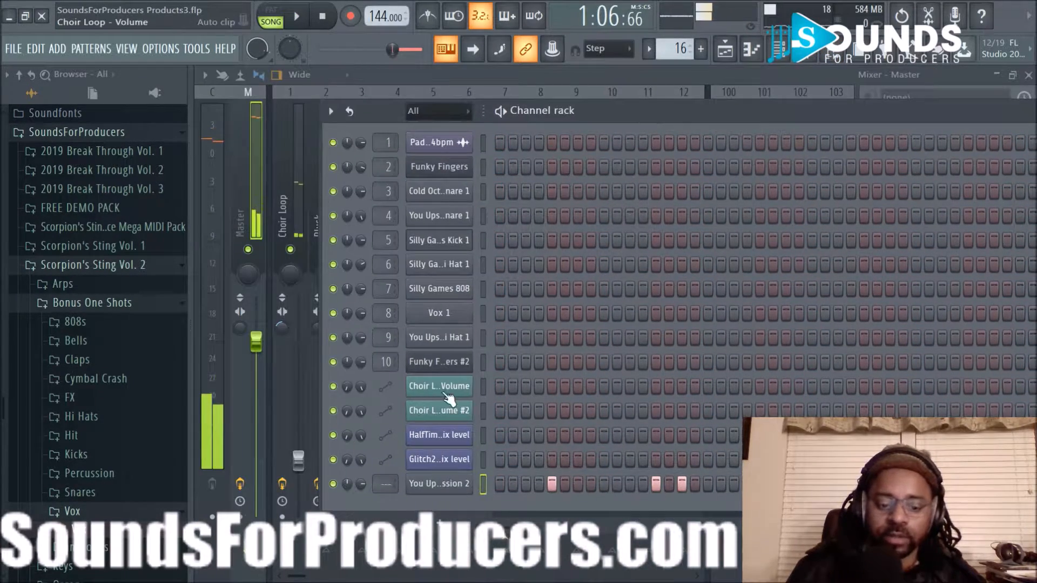
pyautogui.moveTo(382, 492); pyautogui.dragTo(383, 488)
pyautogui.scroll(9, 382, 488)
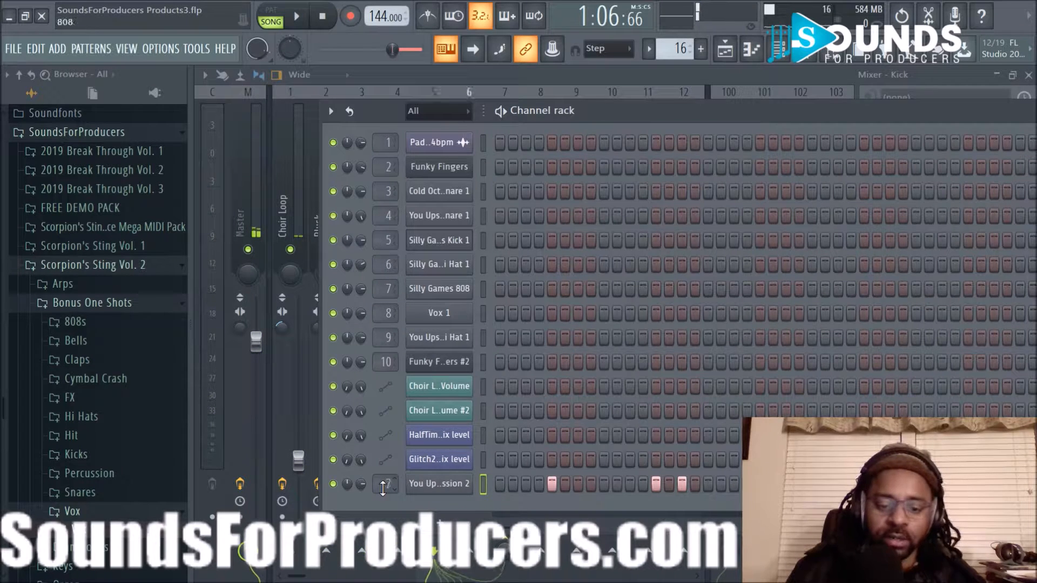
pyautogui.scroll(1, 383, 487)
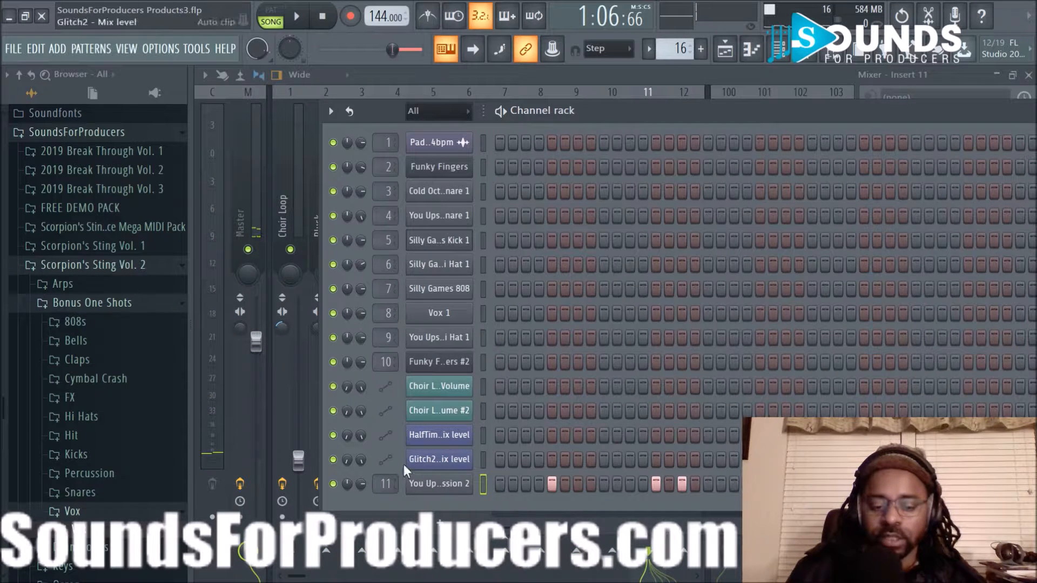
# Rename mixer track 11 as Perc.
pyautogui.click(656, 70)
pyautogui.rightClick(651, 162)
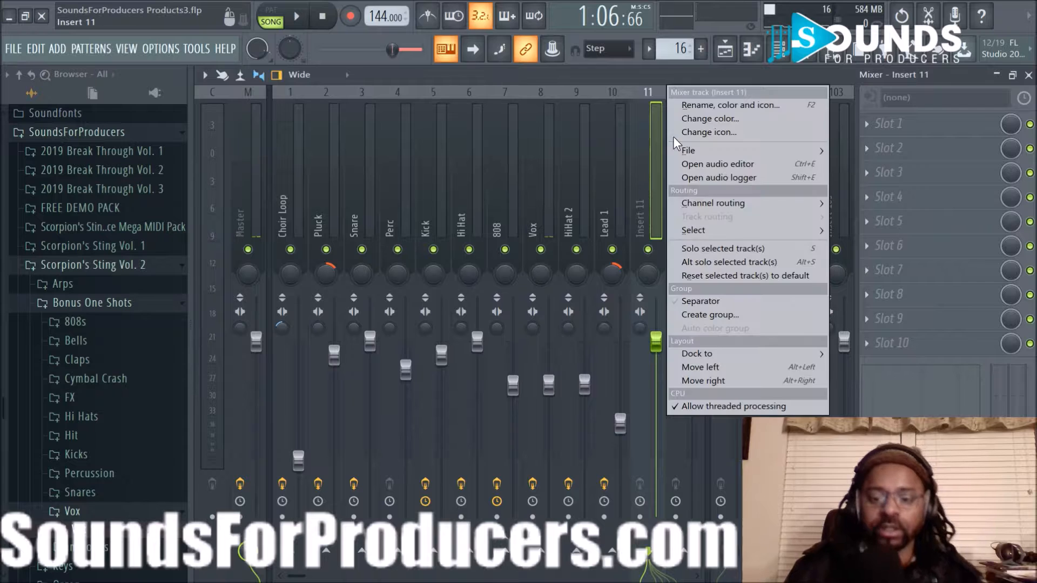
pyautogui.click(700, 105)
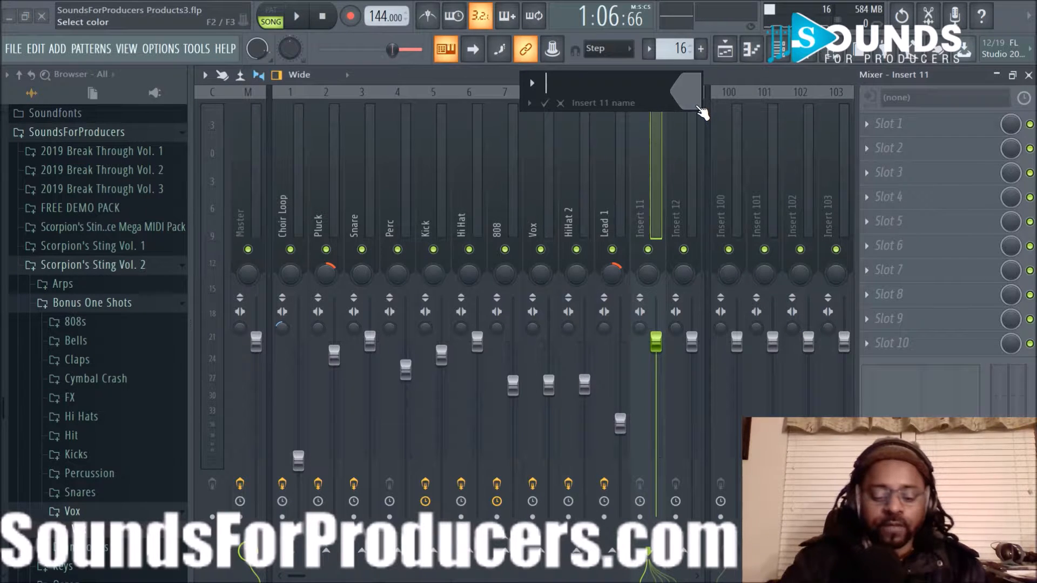
pyautogui.press('Return')
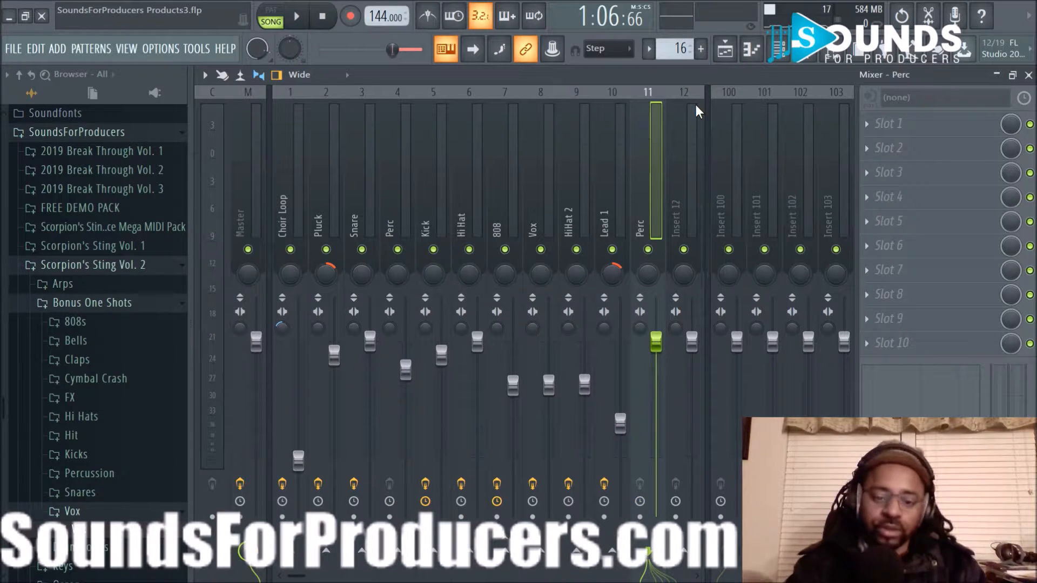
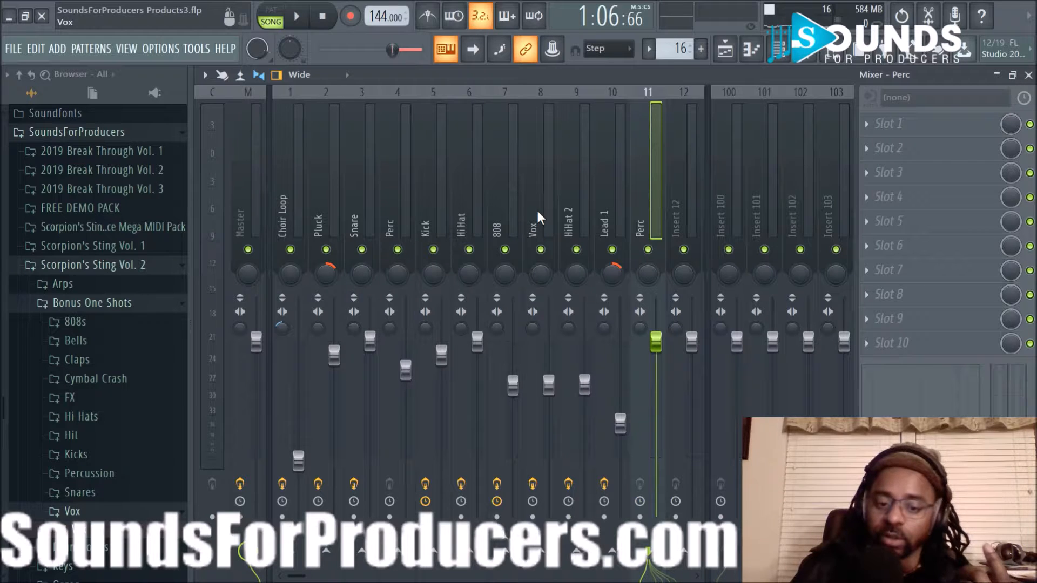
# Check the effect slots on the Hi Hat, 808, Lead 1 and new Perc mixer tracks, and start playback.
pyautogui.click(457, 202)
pyautogui.click(496, 198)
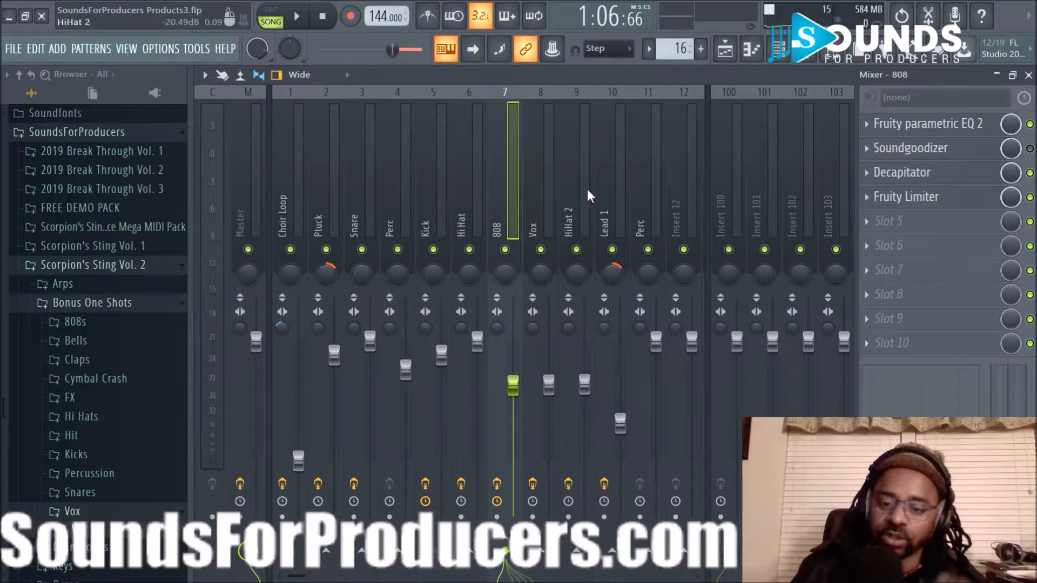
pyautogui.click(605, 189)
pyautogui.click(639, 194)
pyautogui.press('space')
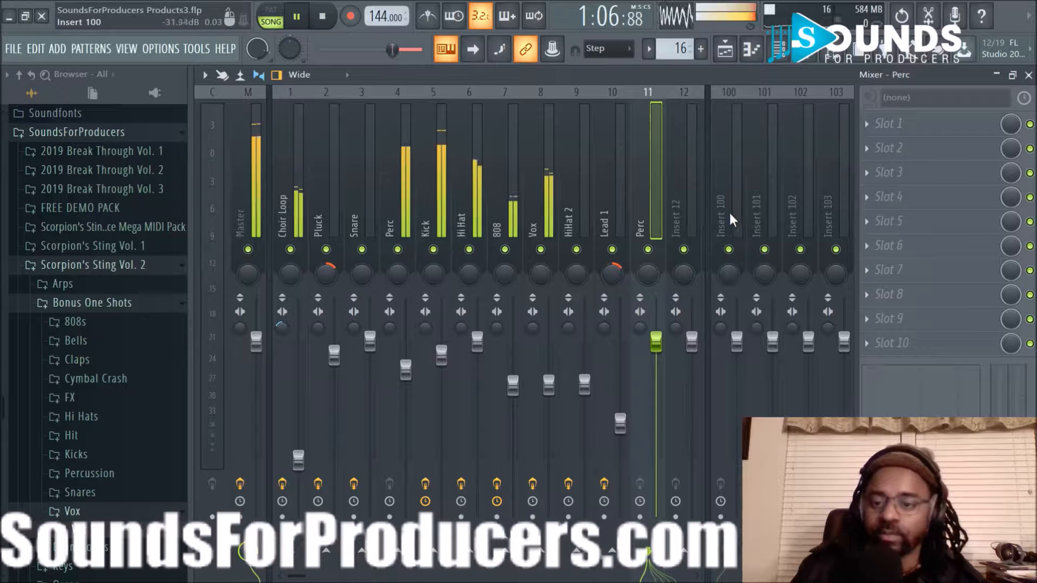
# Give the You Upset Percussion 2 channel a slight time shift in its miscellaneous settings and play the section.
pyautogui.press('F6')
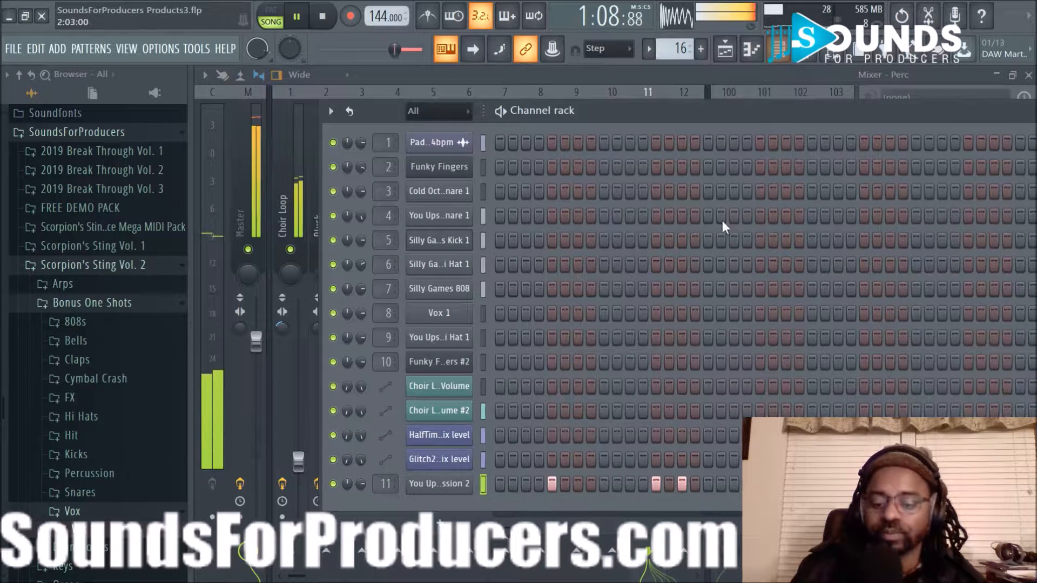
pyautogui.click(439, 483)
pyautogui.press('space')
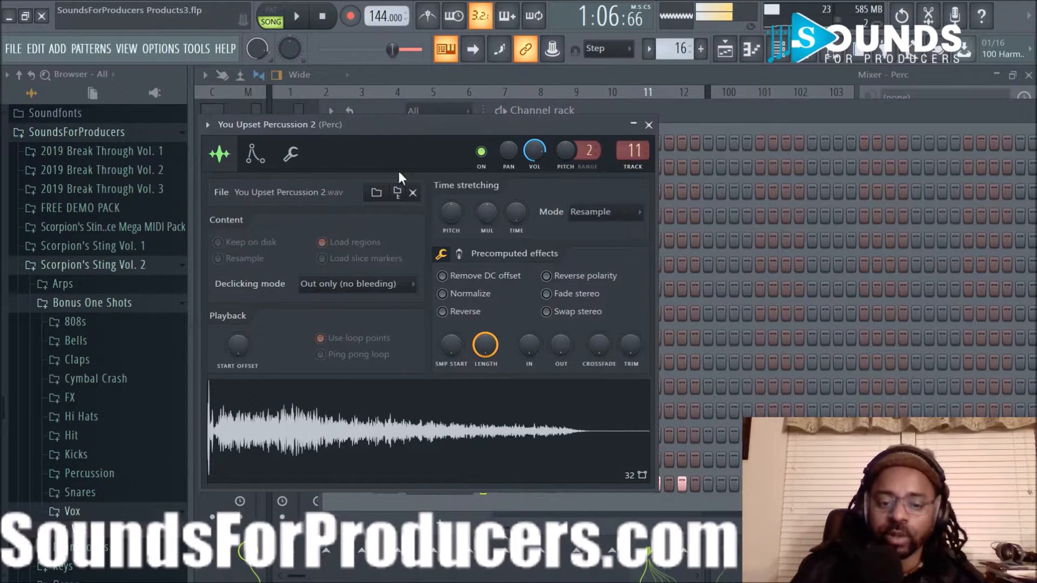
pyautogui.click(290, 154)
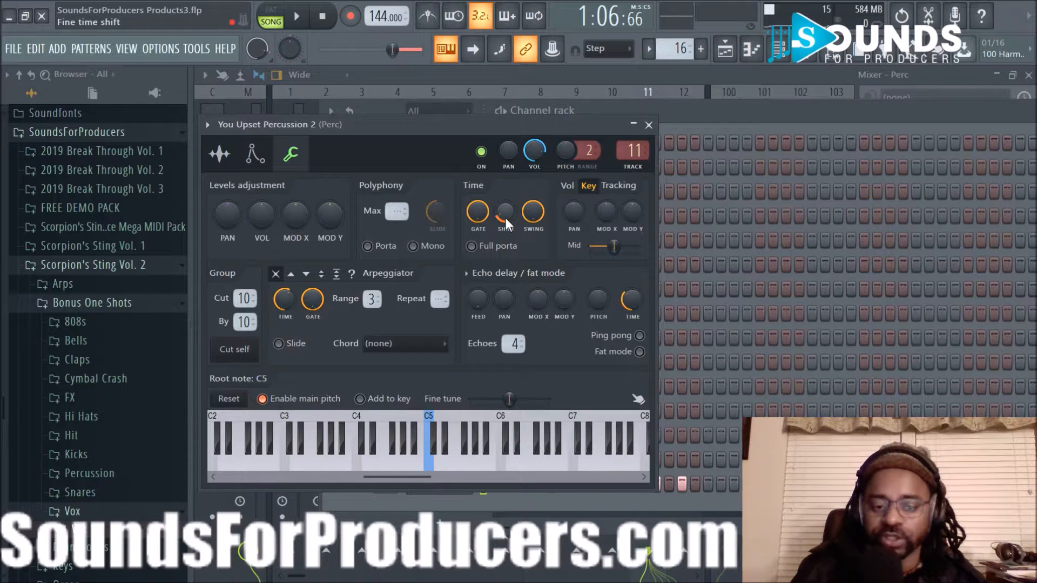
pyautogui.press('space')
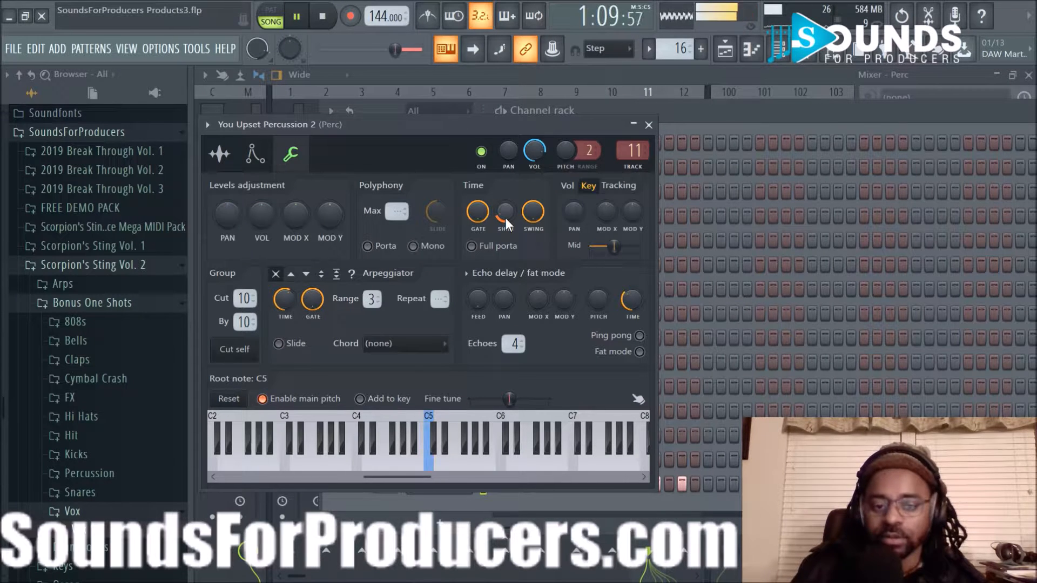
# Close the percussion channel's settings and lower the volume fader of the Perc track on mixer track 11.
pyautogui.click(649, 124)
pyautogui.click(647, 76)
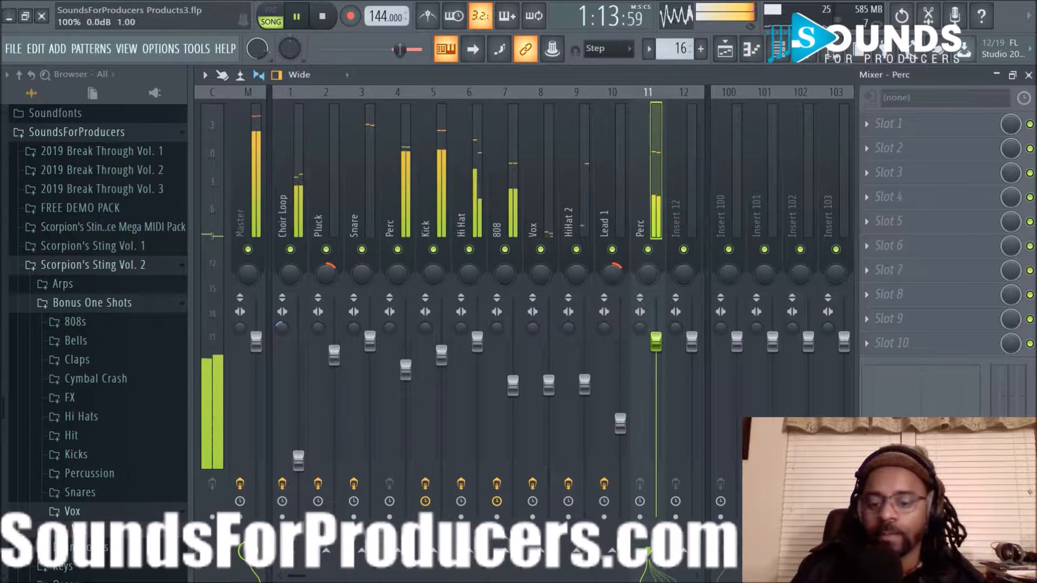
pyautogui.moveTo(656, 341); pyautogui.dragTo(656, 372)
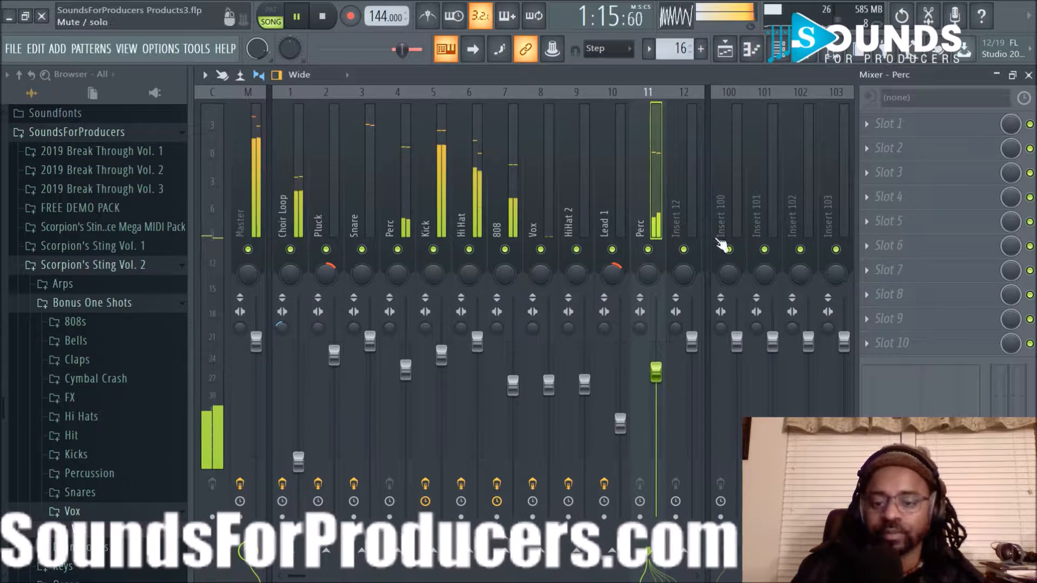
# Return to the playlist with the browser hidden and set its snapping to Bar.
pyautogui.click(725, 50)
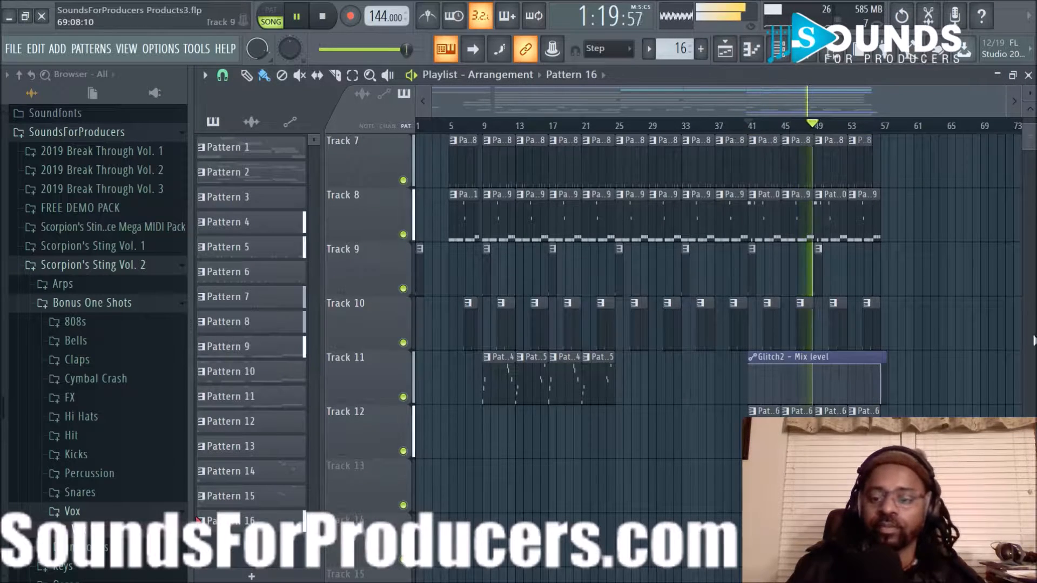
pyautogui.scroll(5, 962, 310)
pyautogui.scroll(1, 963, 310)
pyautogui.press('space')
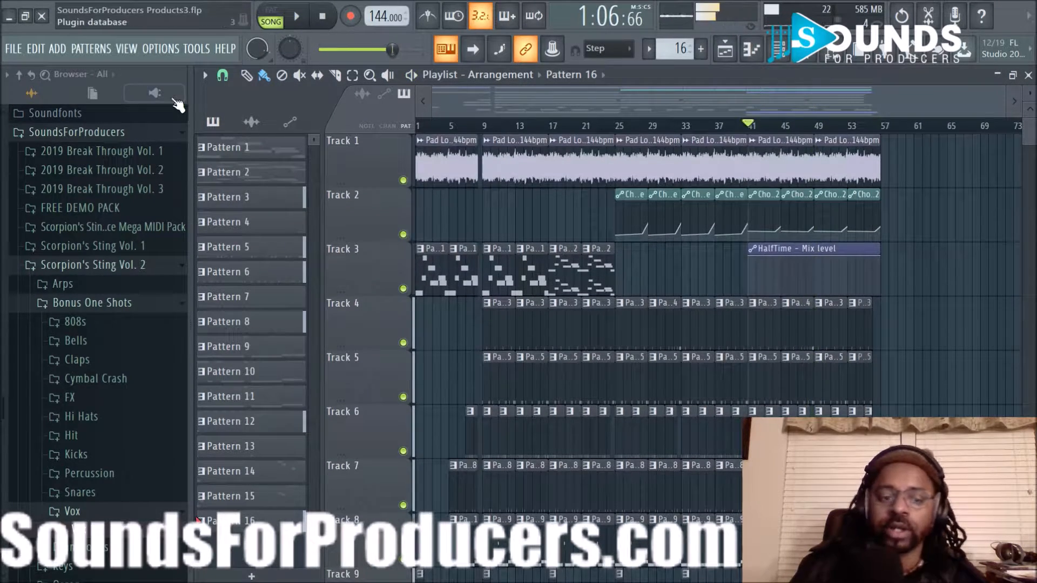
pyautogui.click(831, 59)
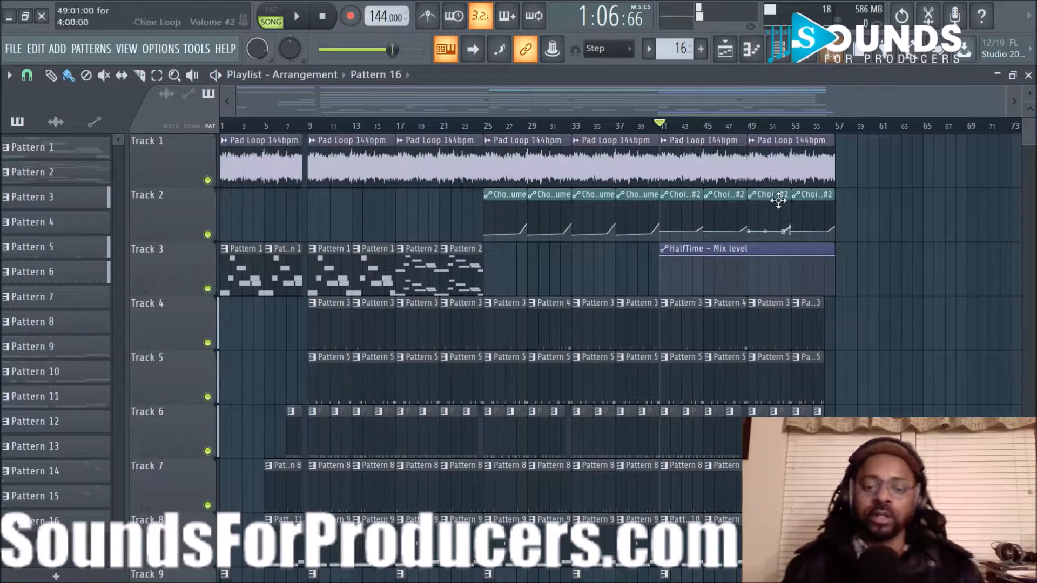
pyautogui.scroll(-5, 394, 276)
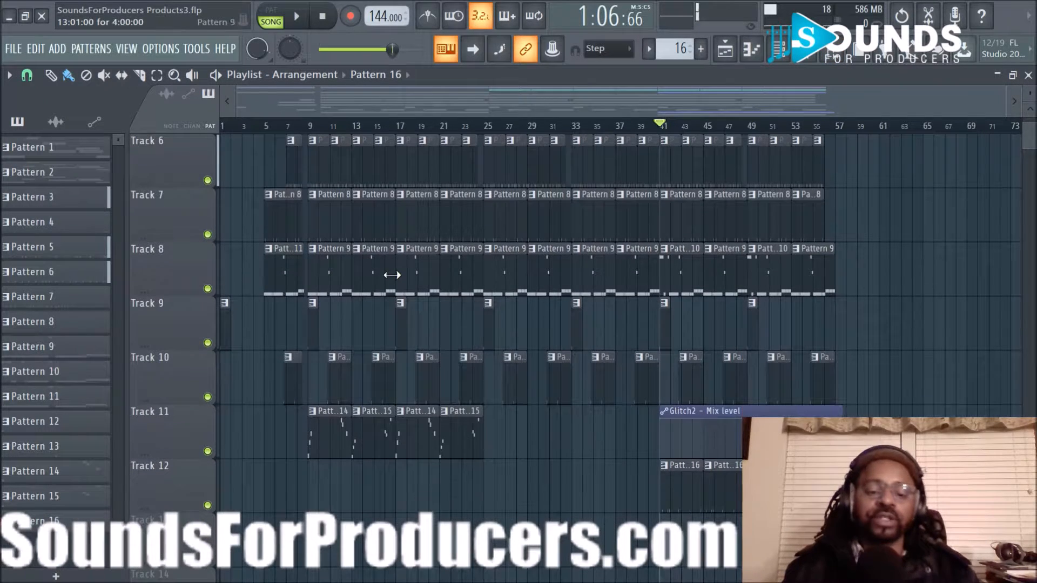
pyautogui.click(34, 82)
pyautogui.click(43, 286)
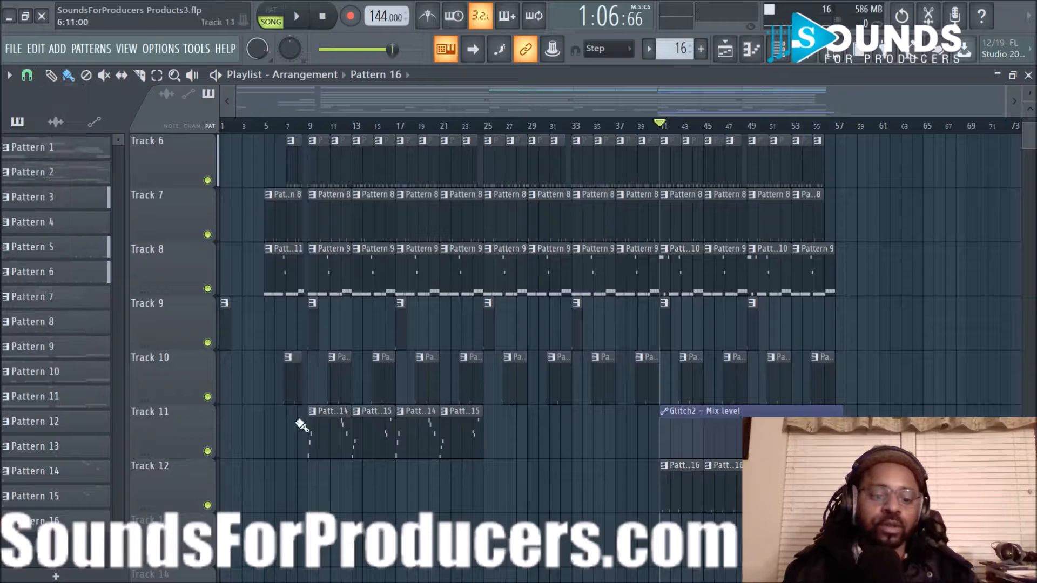
# Select the clips on all tracks from bar 9 to bar 57, copy them to start at bar 57, and deselect them.
pyautogui.scroll(1, 376, 487)
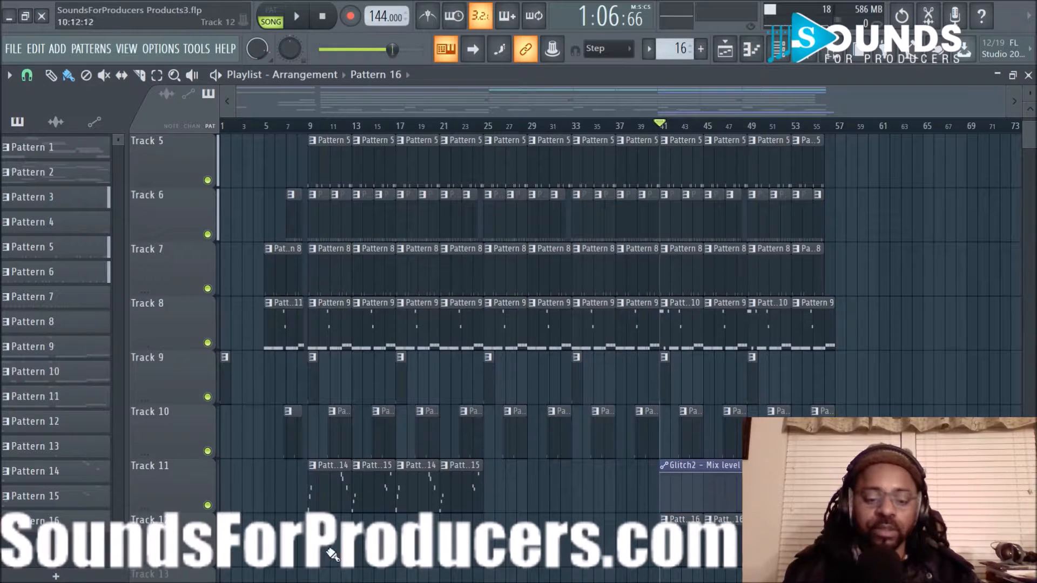
pyautogui.moveTo(334, 548); pyautogui.dragTo(847, 148)
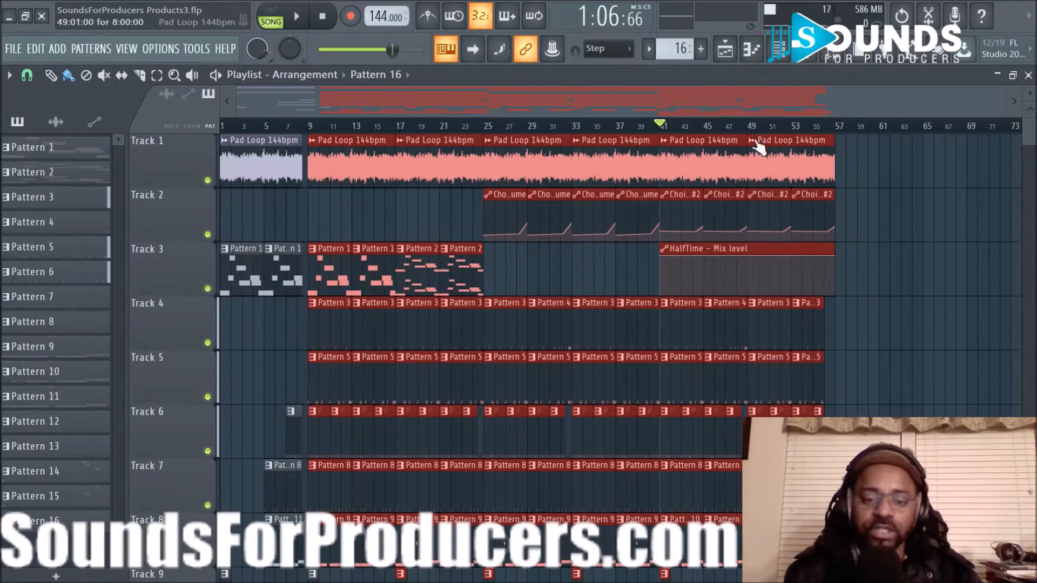
pyautogui.moveTo(340, 160); pyautogui.dragTo(824, 217)
pyautogui.moveTo(592, 85); pyautogui.dragTo(821, 130)
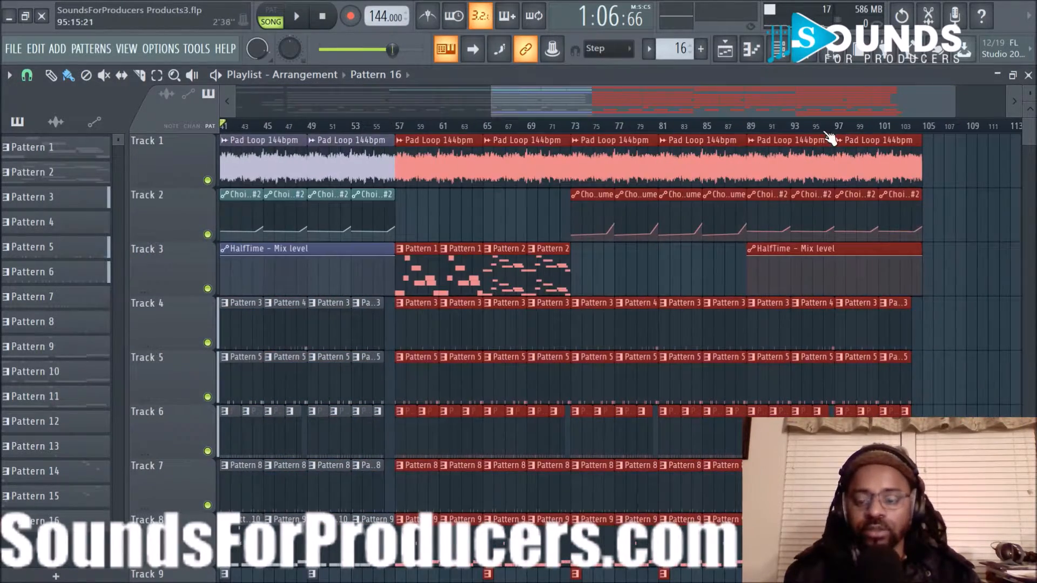
pyautogui.hotkey('ctrl', 'd')
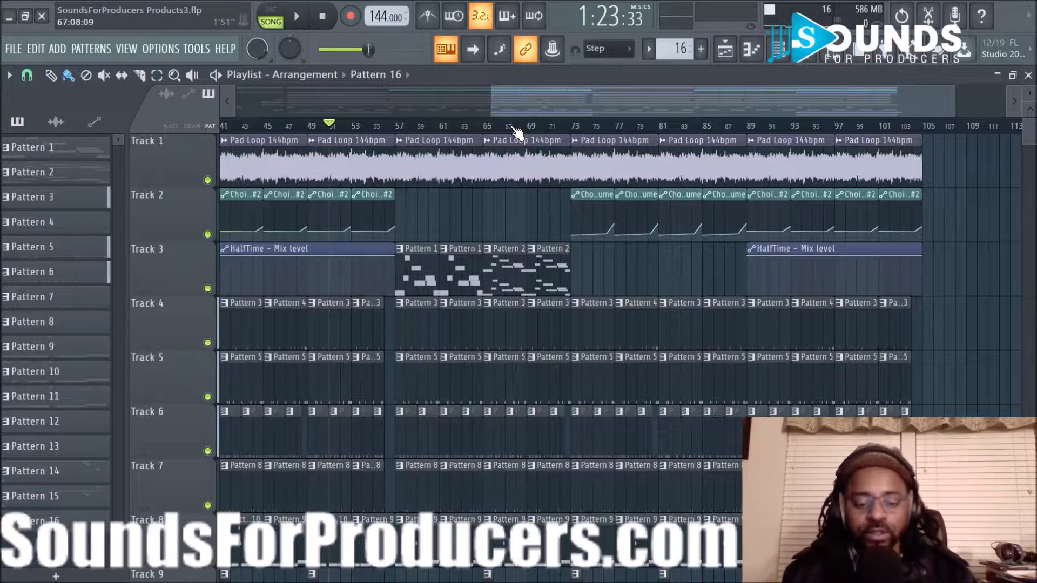
# Play back the transition into the copied section at bar 57 to check the drop before it.
pyautogui.press('space')
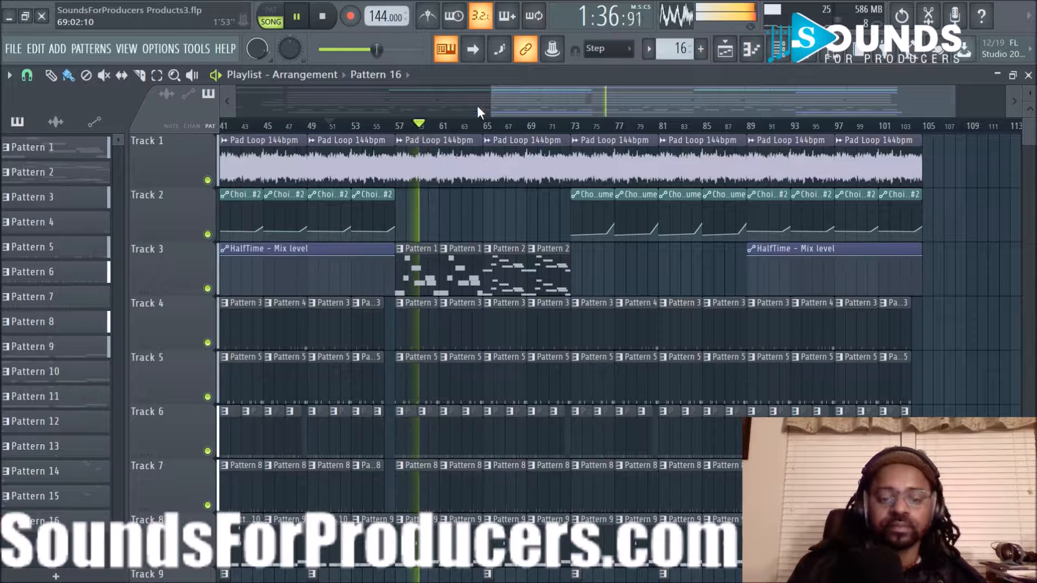
pyautogui.press('space')
pyautogui.press('space')
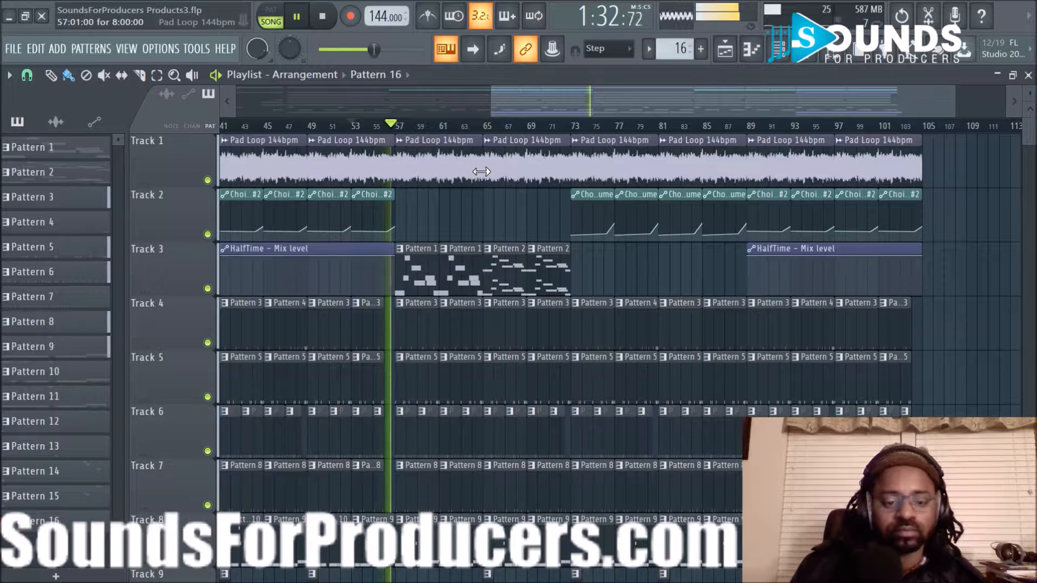
pyautogui.press('space')
# Trim the Pattern 9 clip at bar 53 on Track 8 to end at bar 55 and play it back.
pyautogui.scroll(-3, 467, 209)
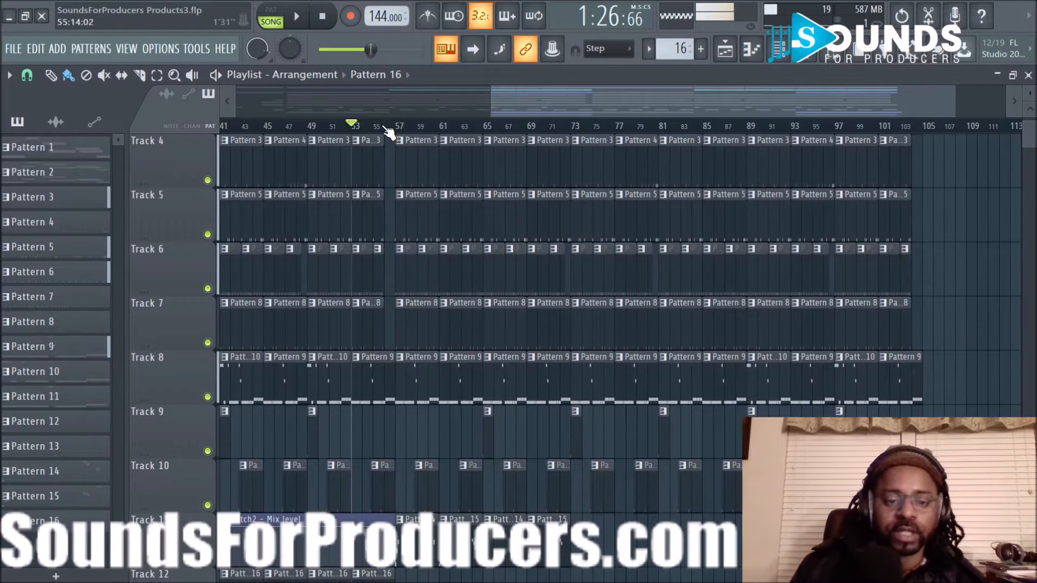
pyautogui.scroll(5, 392, 135)
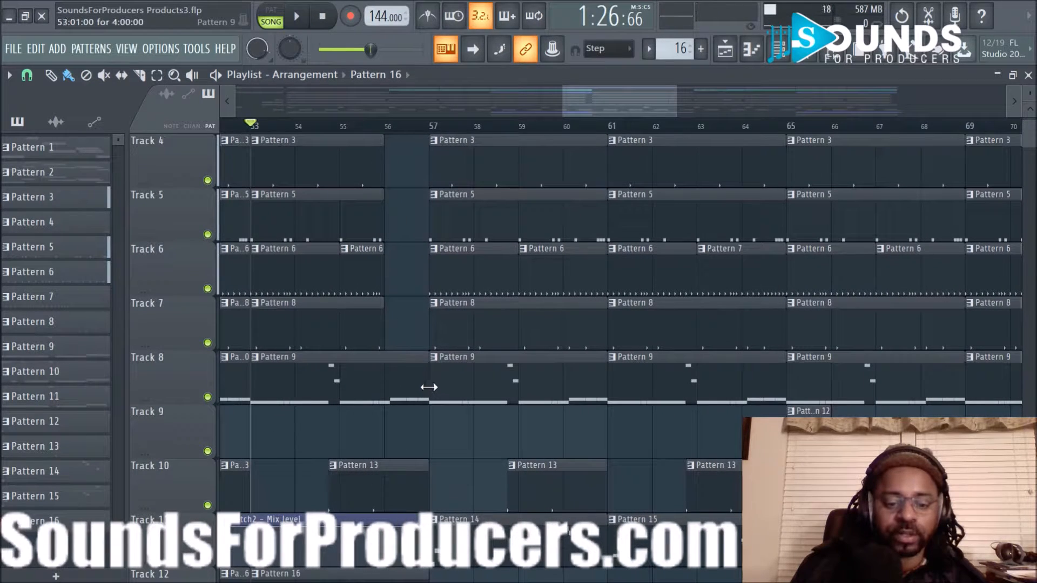
pyautogui.press('space')
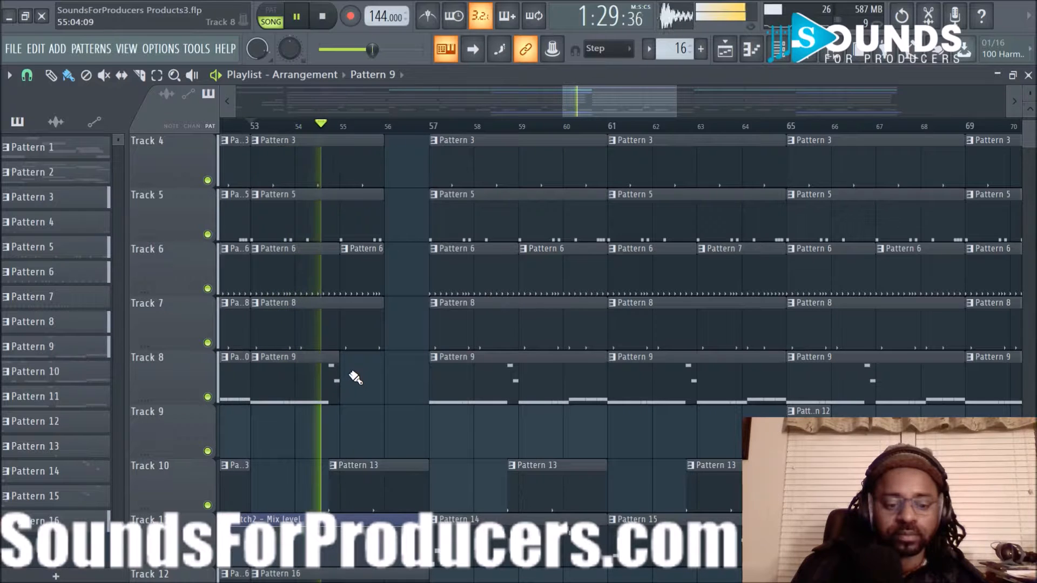
pyautogui.press('space')
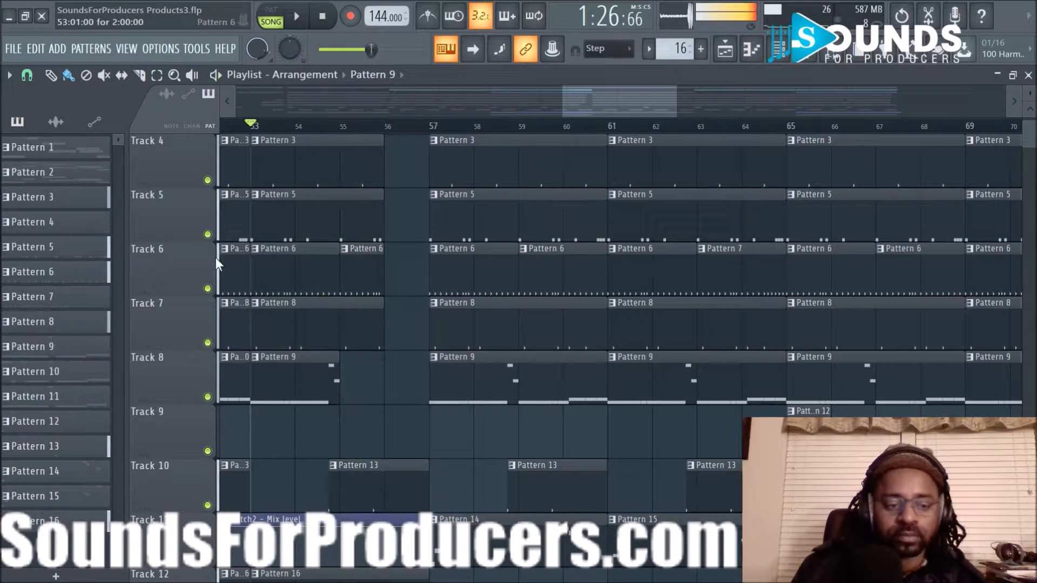
# Set the snapping to 1/2 beat, trim Track 8's bar 53 clip to end one beat before bar 55, and play the transition.
pyautogui.click(27, 77)
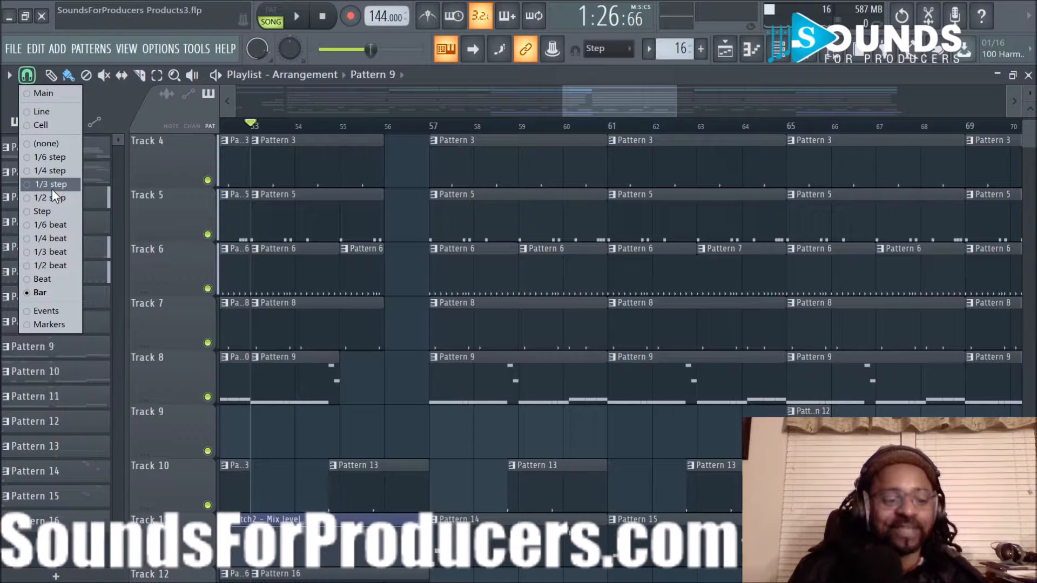
pyautogui.click(53, 261)
pyautogui.press('space')
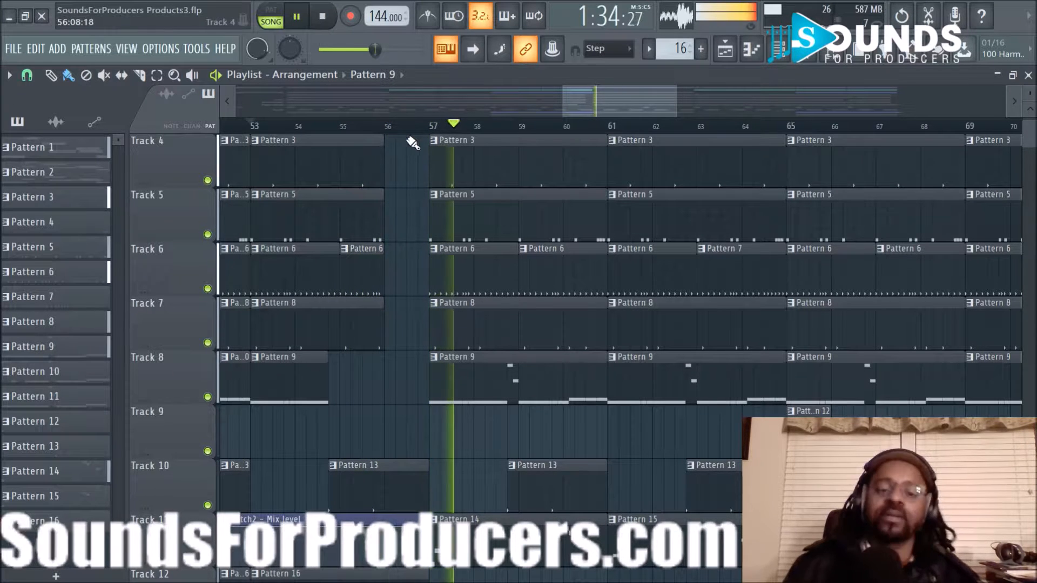
pyautogui.press('space')
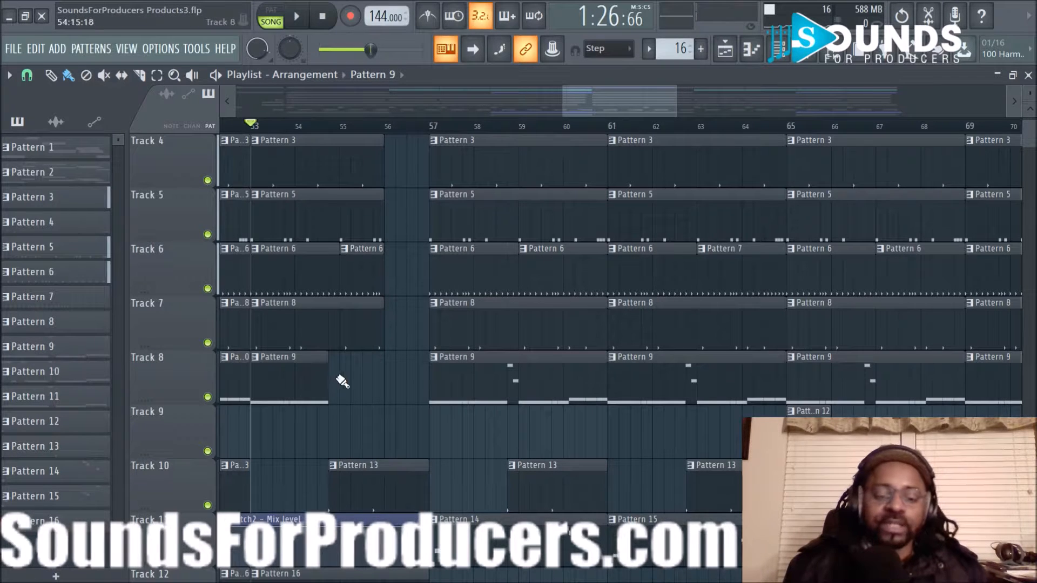
pyautogui.scroll(3, 549, 377)
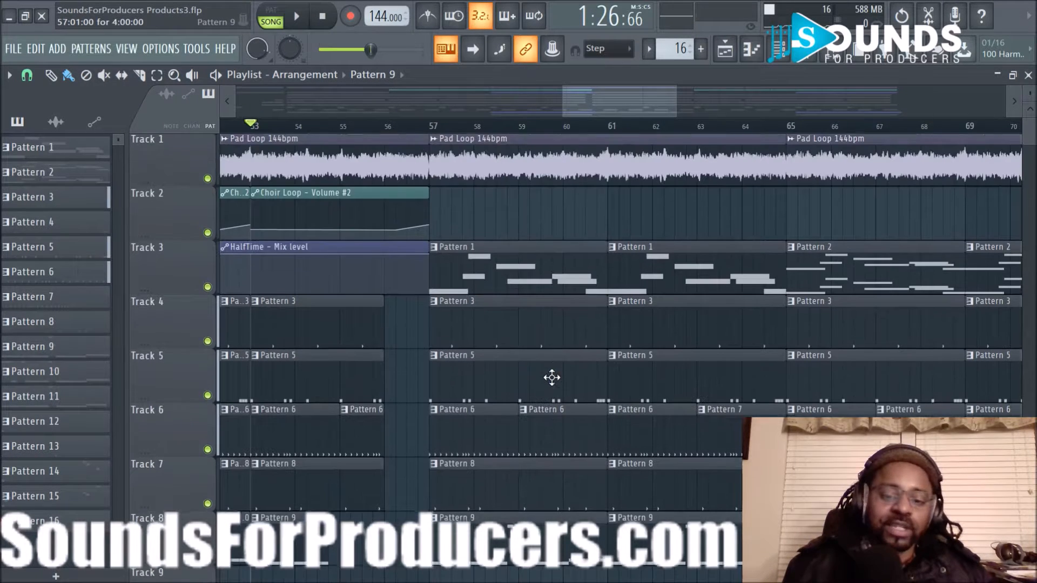
# Play back the transition from bar 53 into the copied section at bar 57.
pyautogui.scroll(-2, 398, 136)
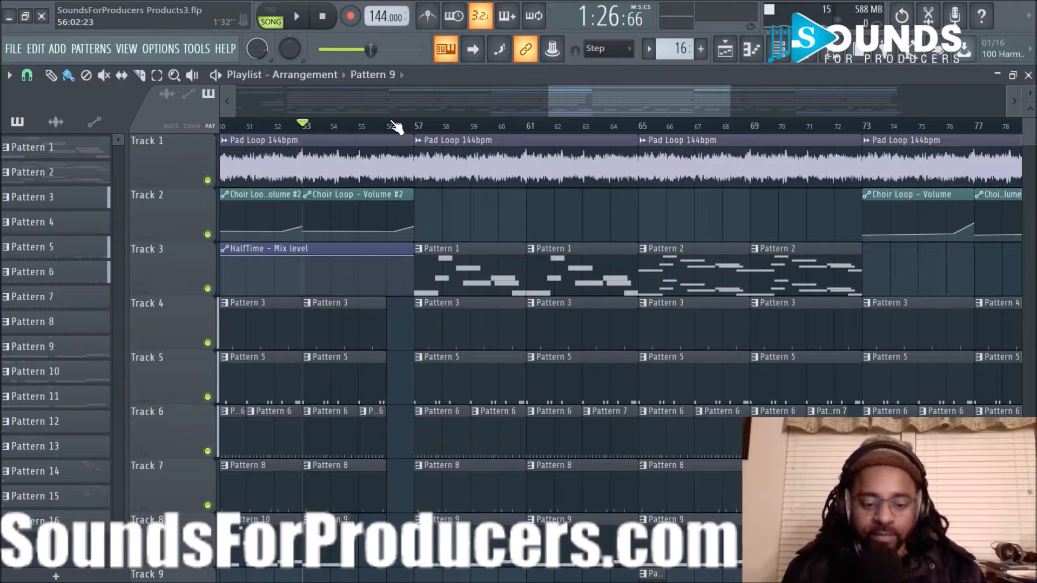
pyautogui.press('space')
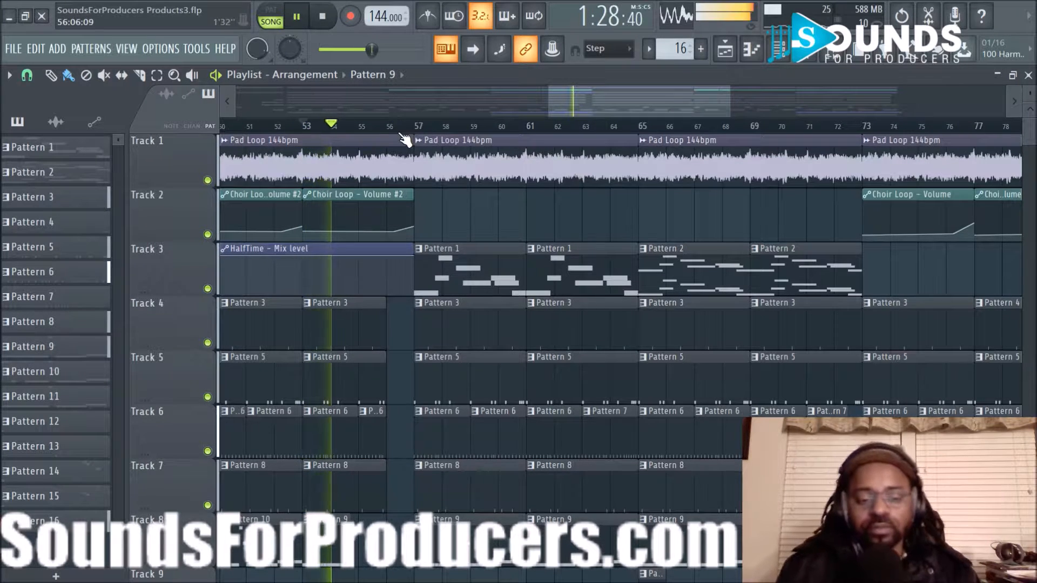
pyautogui.scroll(-1, 430, 132)
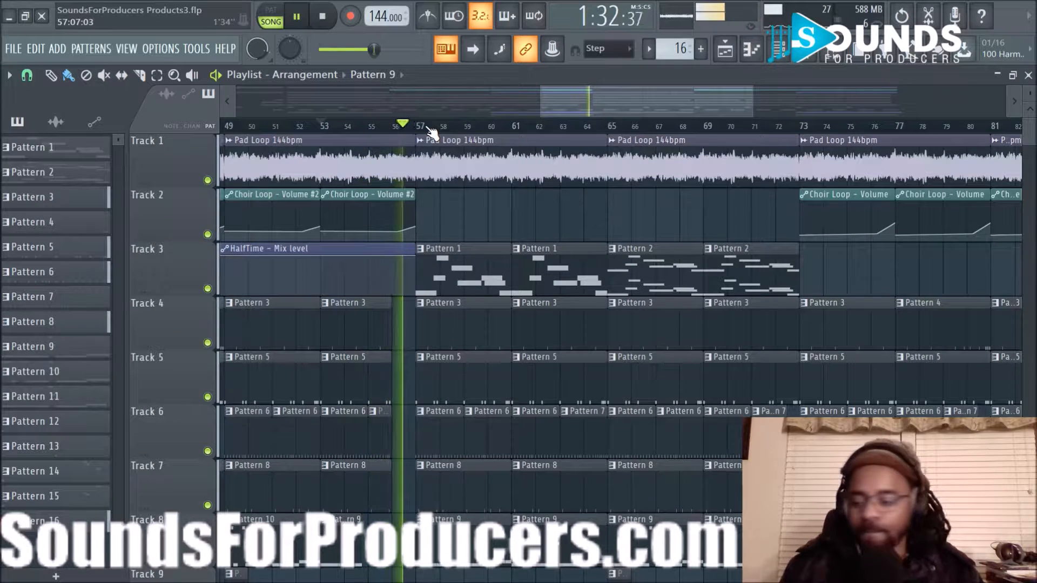
pyautogui.scroll(-1, 432, 132)
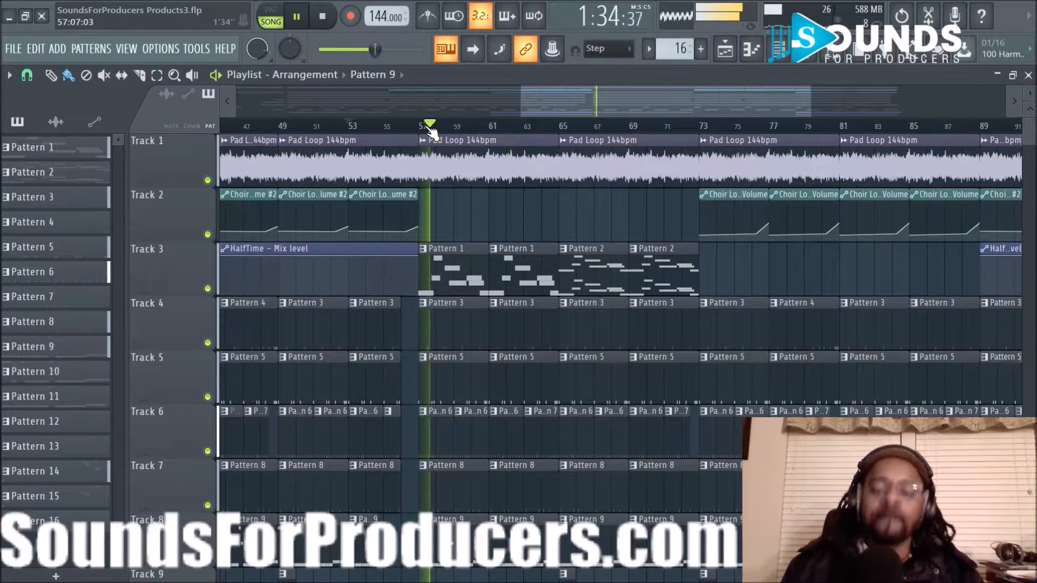
pyautogui.scroll(-2, 430, 132)
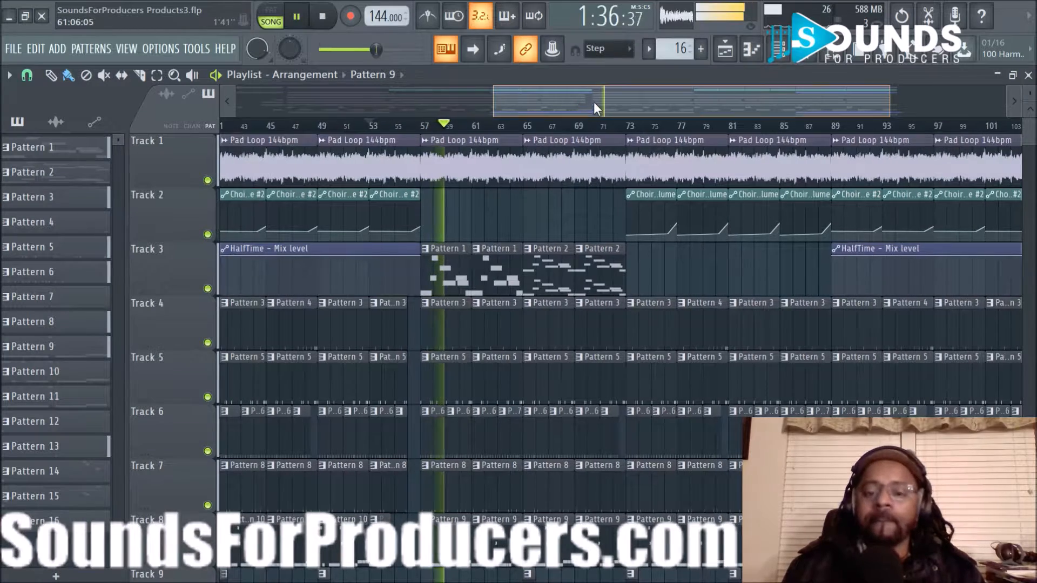
# Remove the two Pattern 6 clips on Track 6 and the Pattern 8 clip on Track 7 in bars 73 to 77, playing the section from bar 72.
pyautogui.moveTo(594, 108); pyautogui.dragTo(672, 109)
pyautogui.press('space')
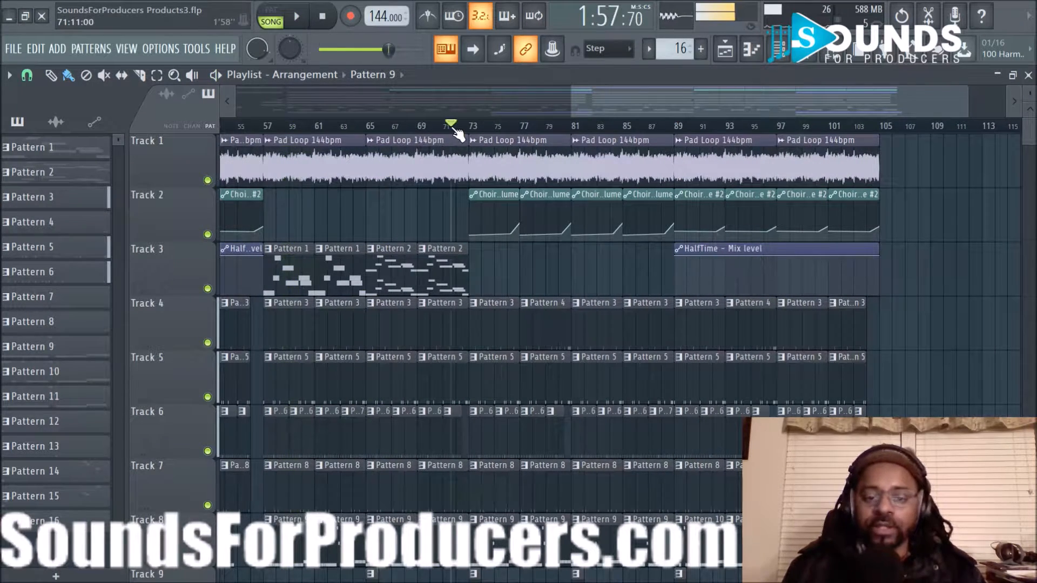
pyautogui.press('space')
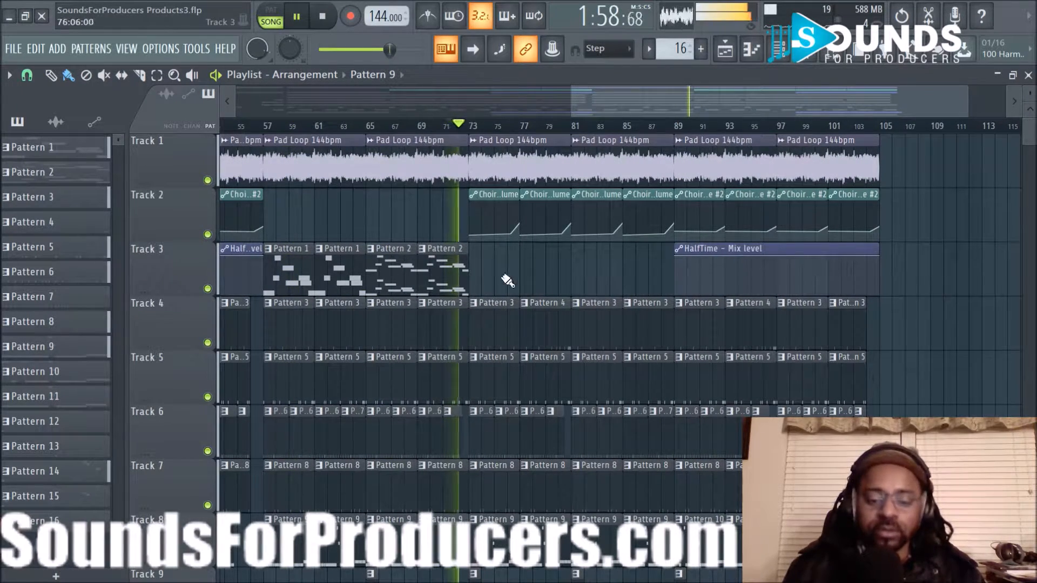
pyautogui.rightClick(493, 448)
pyautogui.rightClick(508, 446)
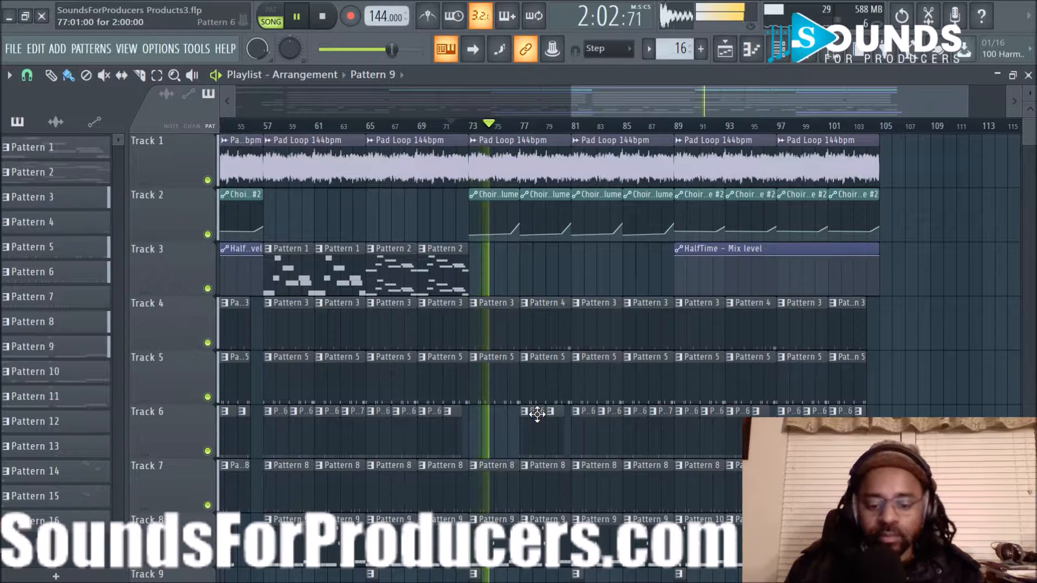
pyautogui.rightClick(507, 489)
pyautogui.press('space')
pyautogui.press('space')
pyautogui.press('space')
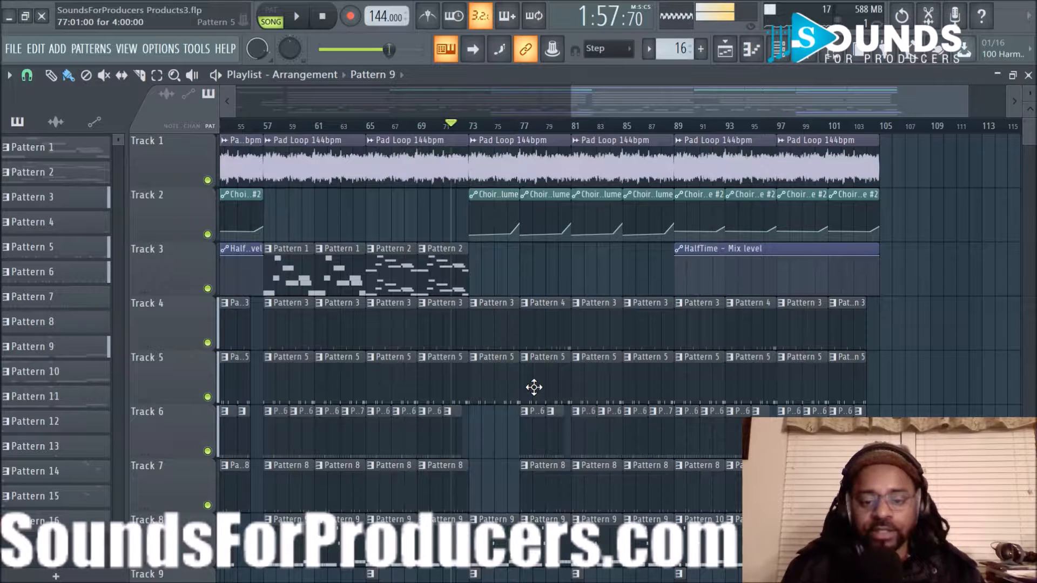
# Delete both Track 6 clips between bars 77 and 81 and play the section from bar 73.
pyautogui.press('space')
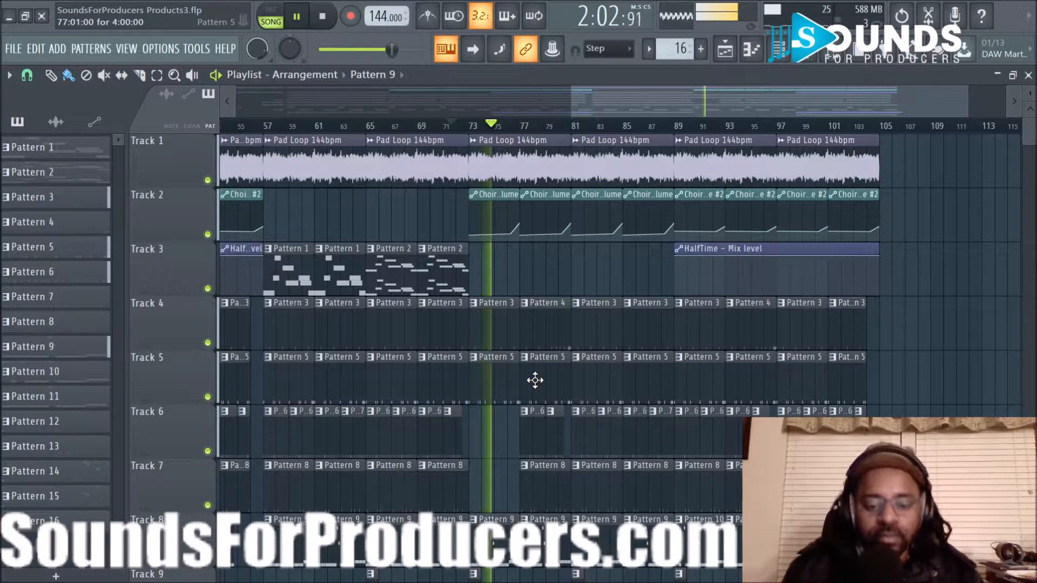
pyautogui.scroll(-3, 534, 381)
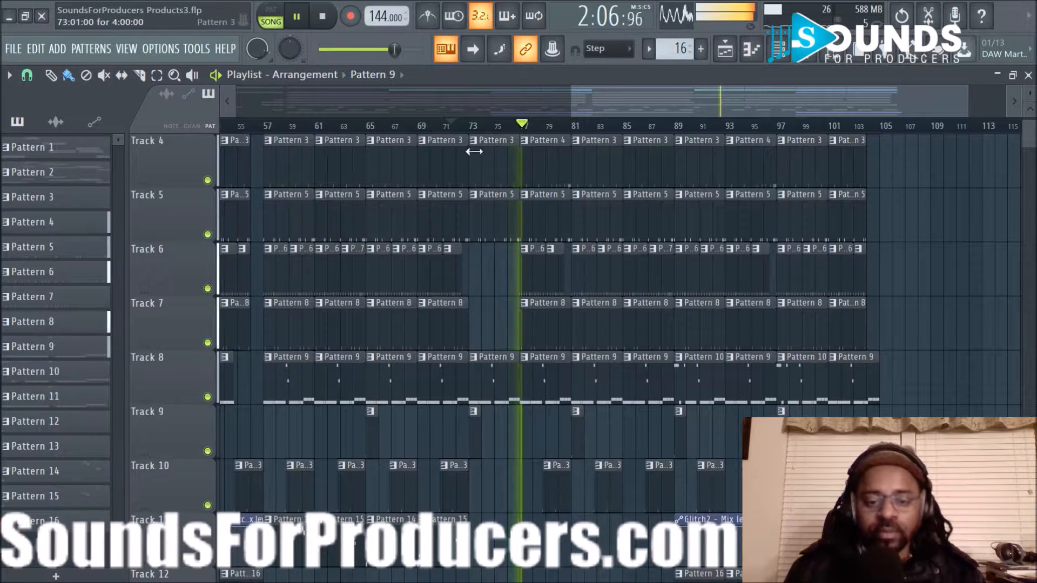
pyautogui.click(471, 128)
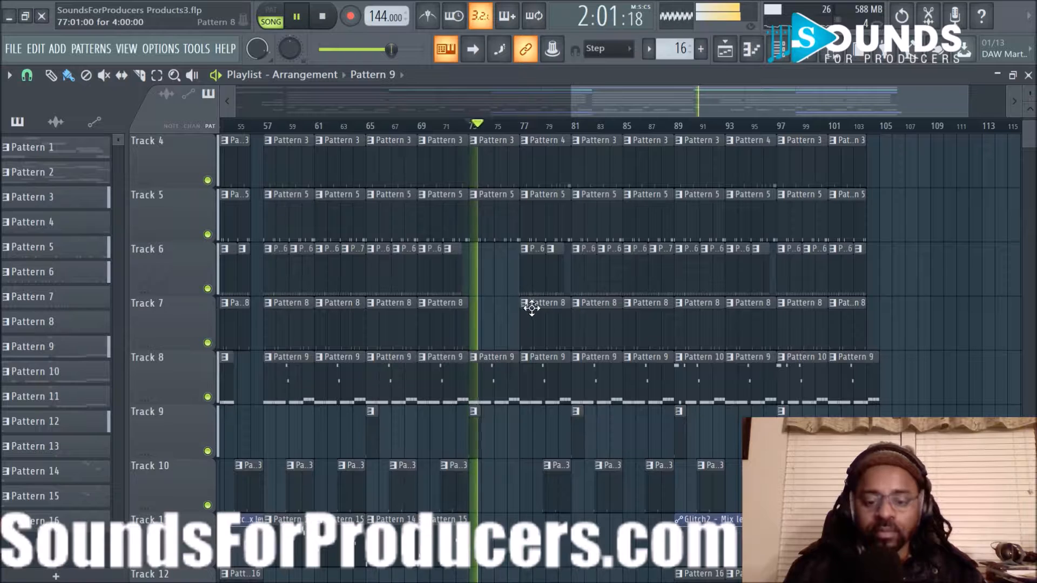
pyautogui.rightClick(539, 278)
pyautogui.rightClick(551, 278)
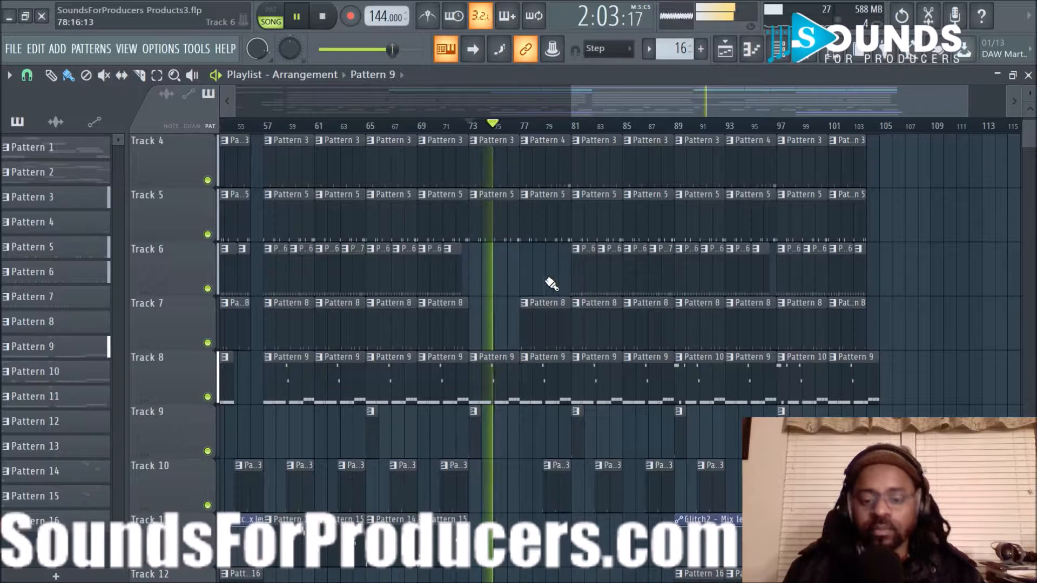
pyautogui.scroll(3, 548, 272)
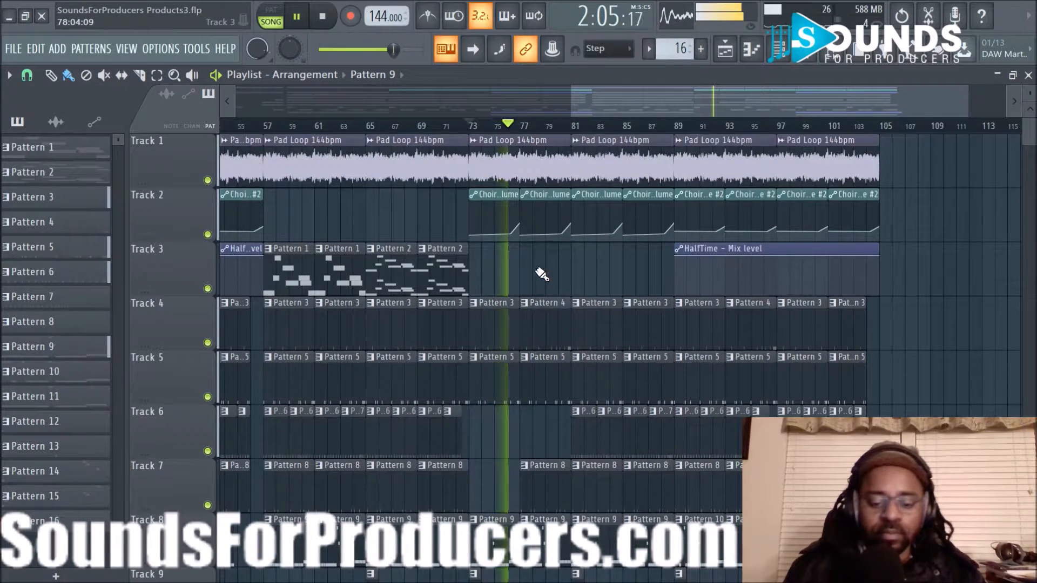
pyautogui.scroll(-1, 540, 270)
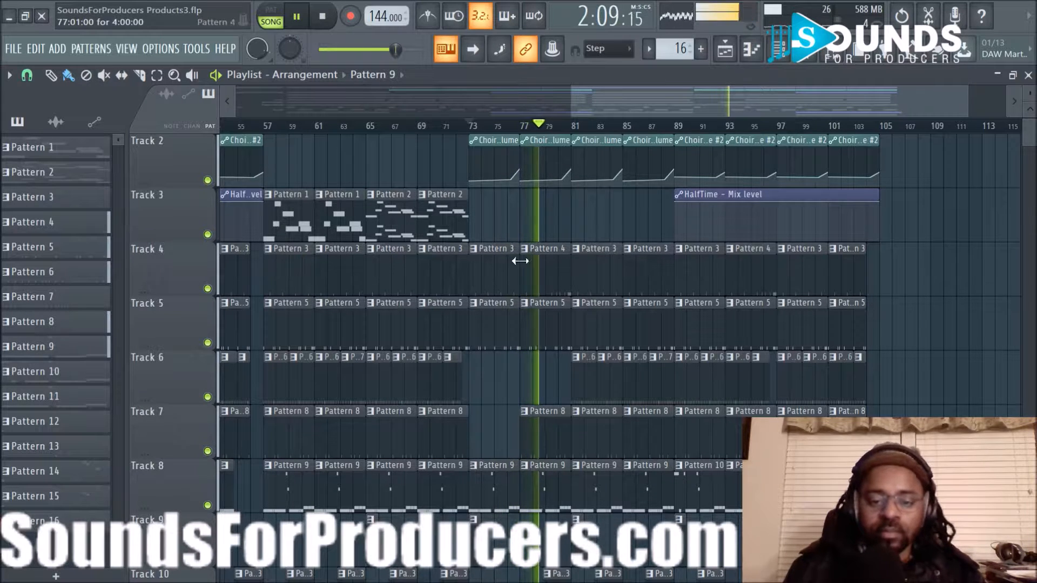
# Try removing the Pattern 9 clip at bar 77 on Track 8, listen from bar 73, and undo the removal.
pyautogui.rightClick(535, 486)
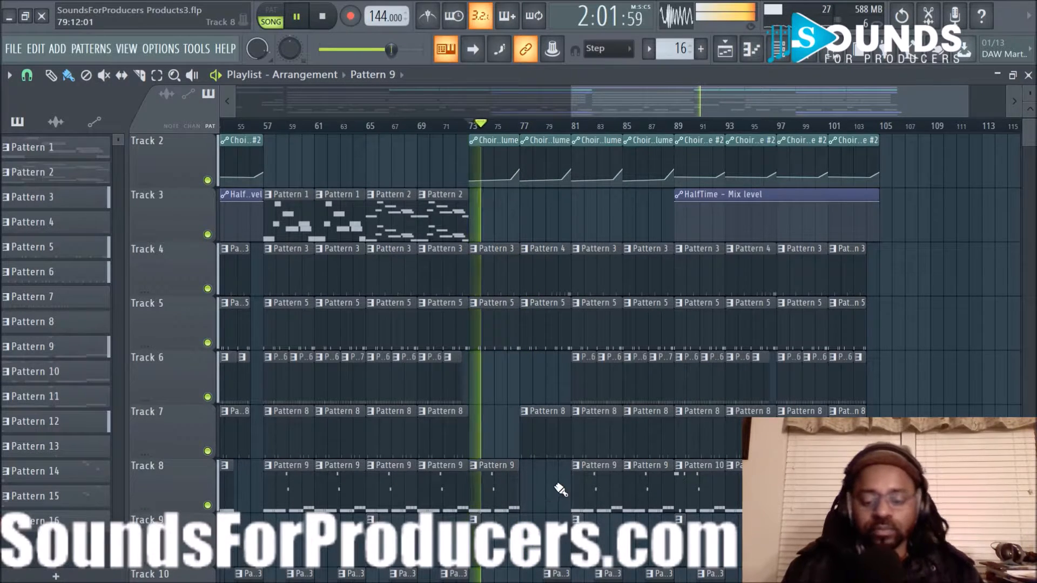
pyautogui.scroll(-3, 561, 489)
pyautogui.scroll(2, 561, 487)
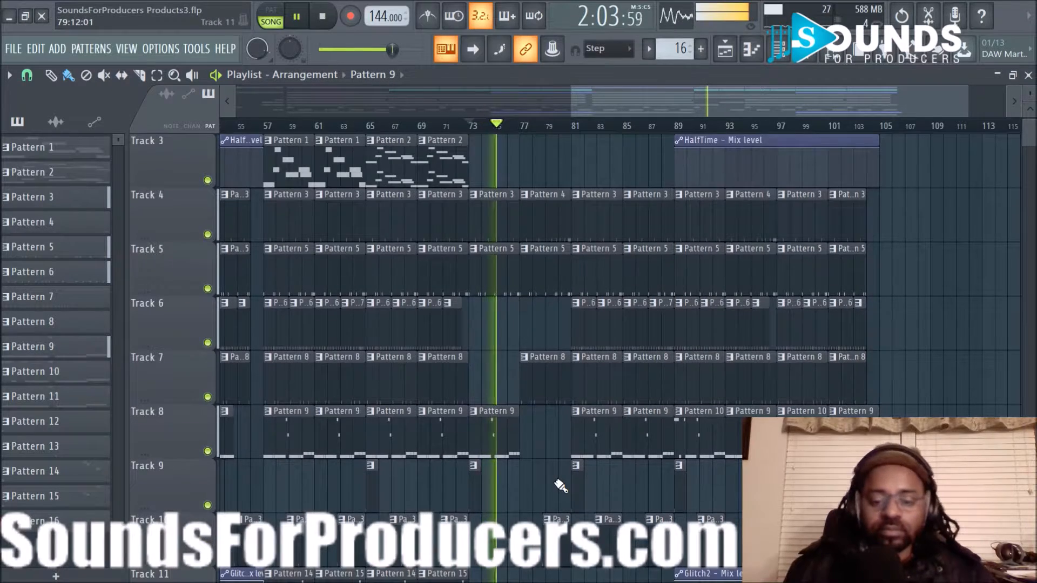
pyautogui.scroll(2, 560, 487)
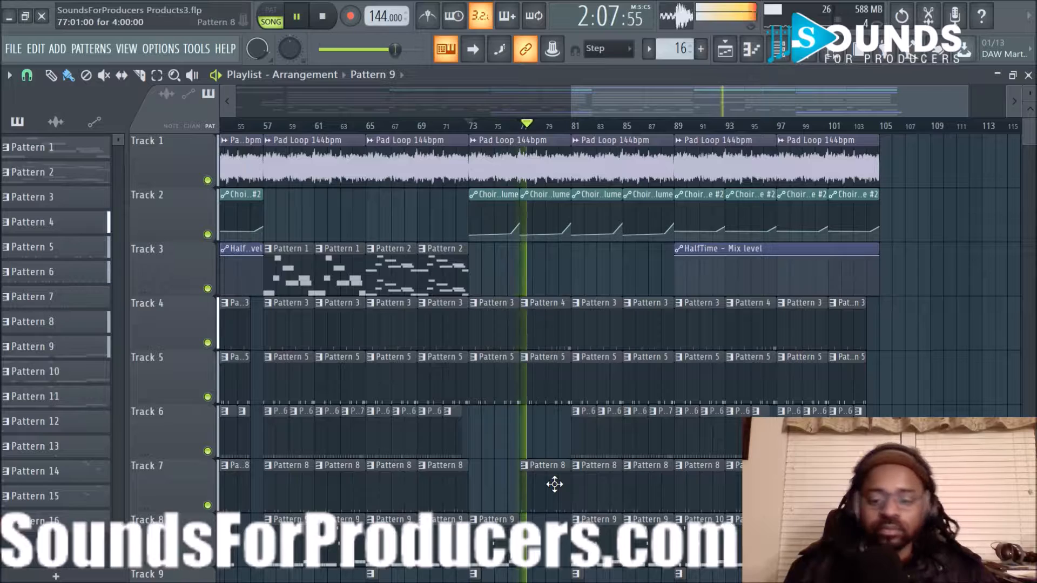
pyautogui.scroll(-2, 554, 484)
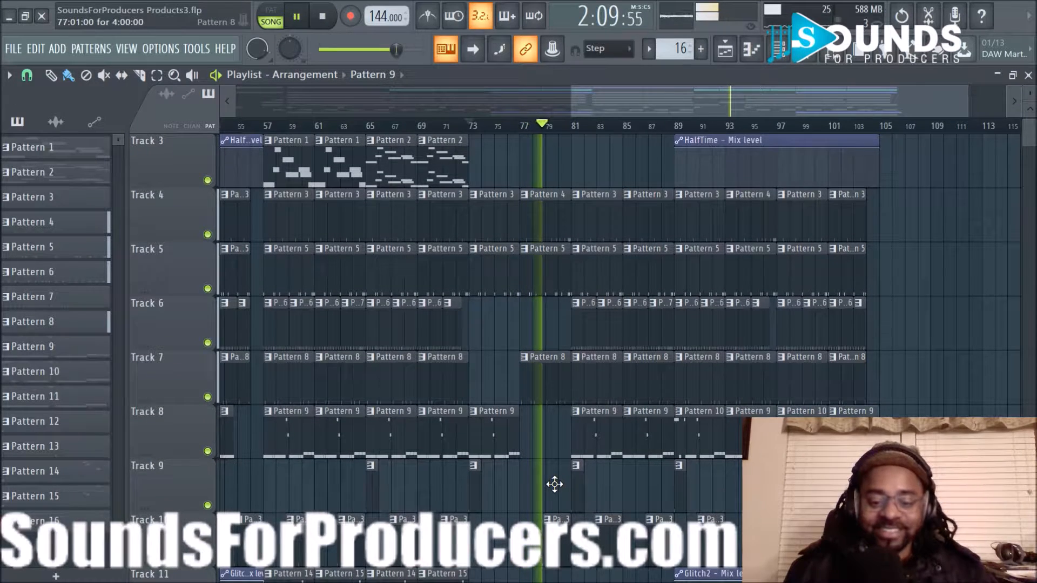
pyautogui.hotkey('ctrl', 'z')
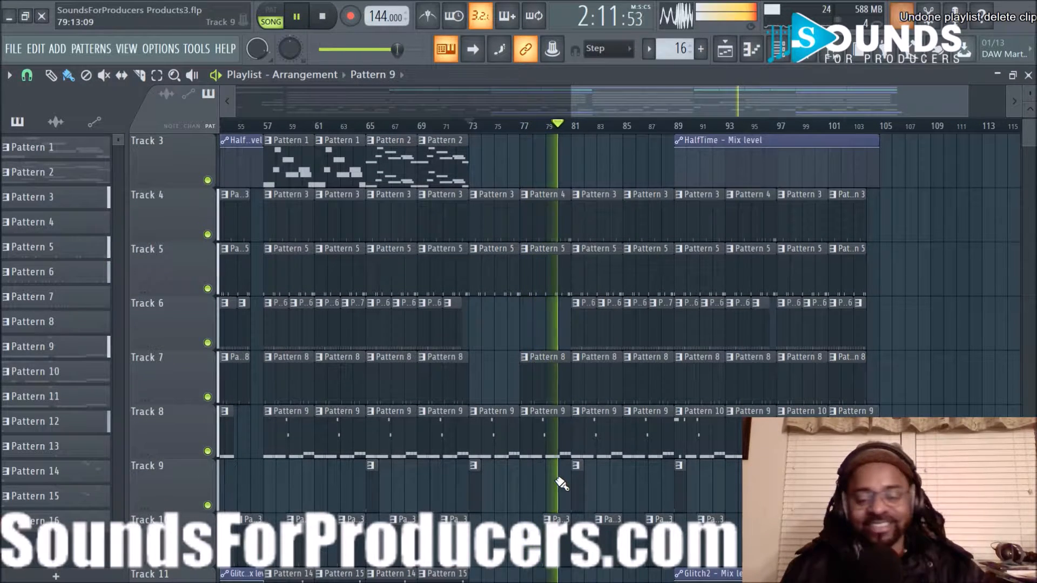
# Play the thinned-out section from bar 73 past bar 81 and review the clips across all tracks.
pyautogui.scroll(2, 543, 296)
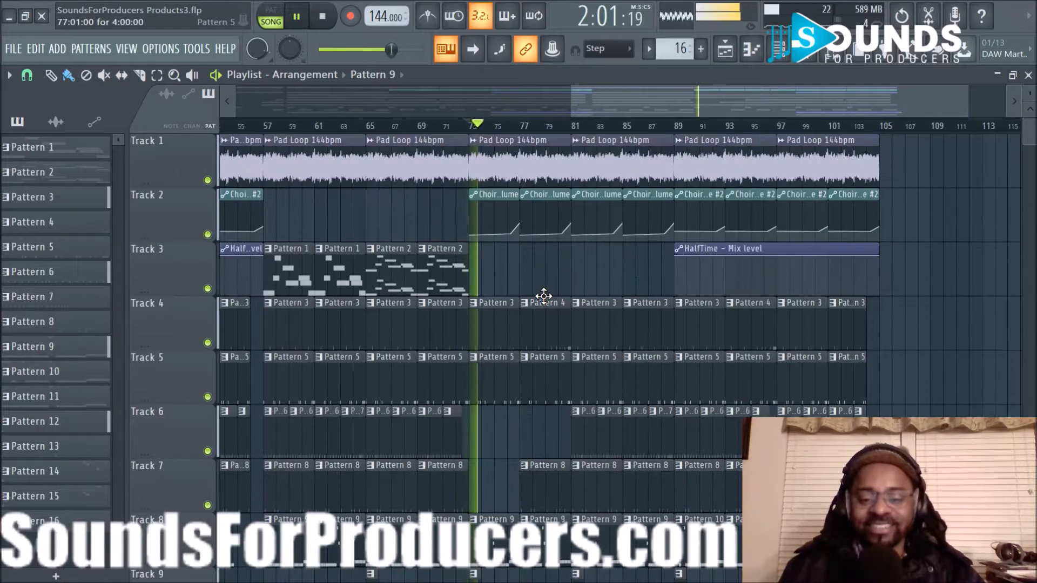
pyautogui.scroll(-2, 543, 296)
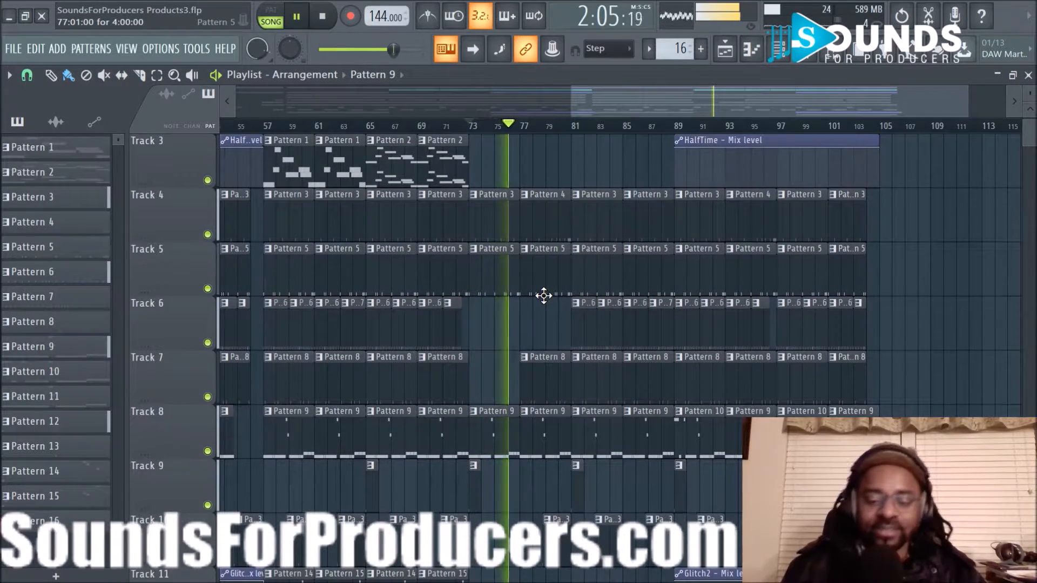
pyautogui.scroll(-2, 544, 296)
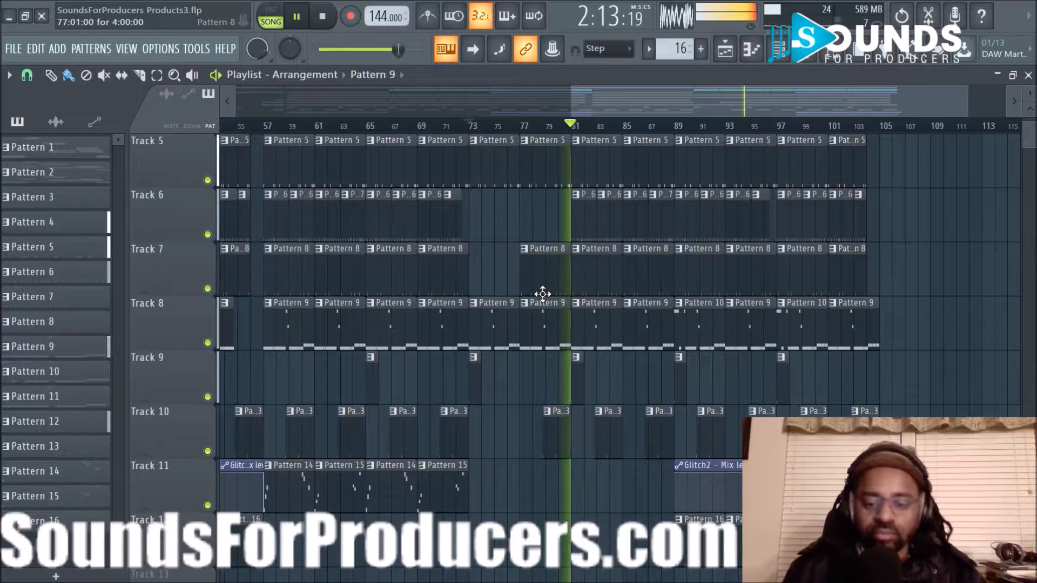
pyautogui.scroll(4, 543, 293)
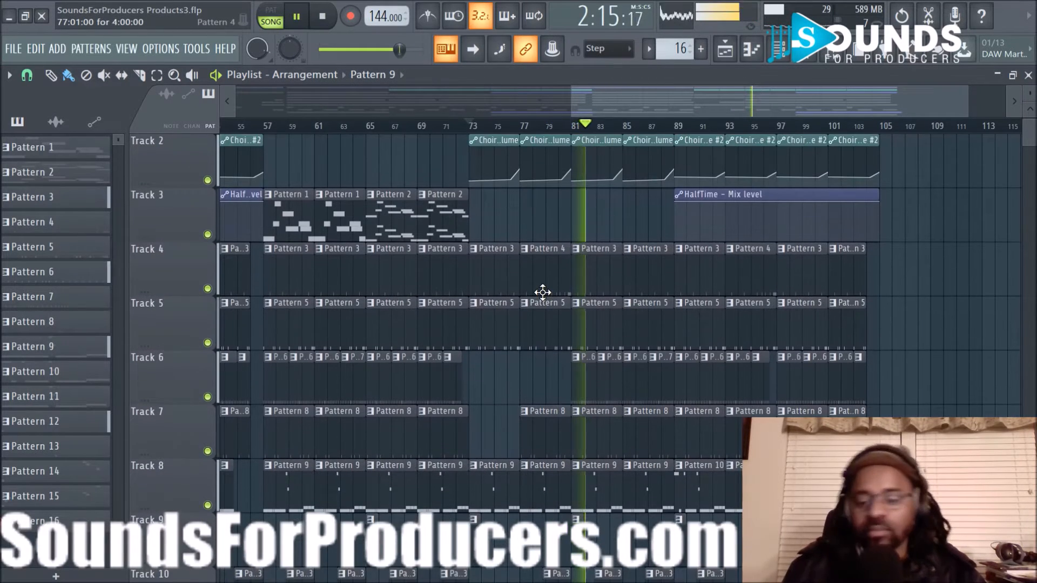
pyautogui.scroll(-3, 537, 297)
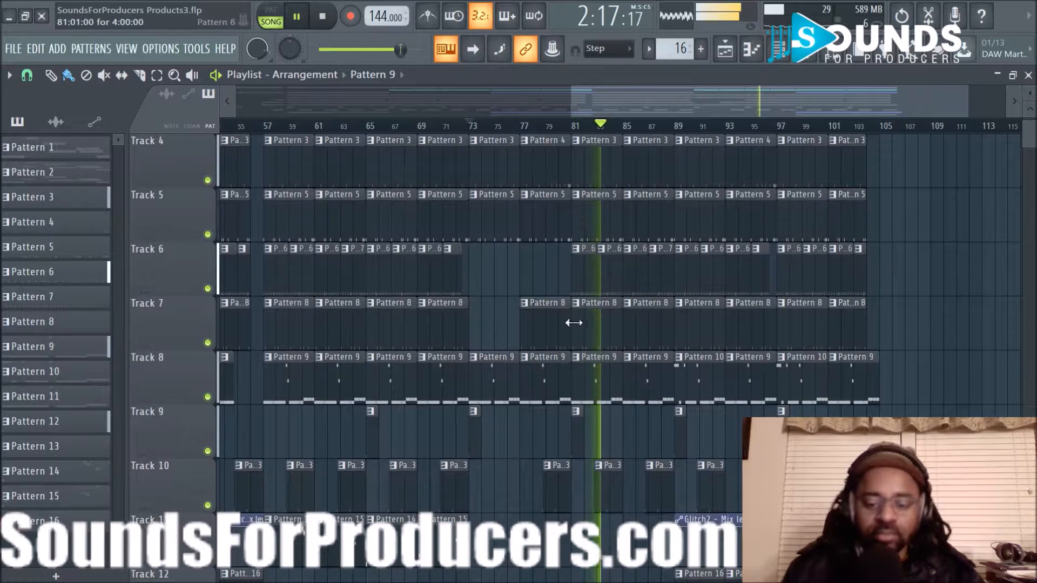
# Trim the Pattern 9 clip at bar 85 on Track 8 to end at bar 88 and play through the transition at bar 89.
pyautogui.moveTo(671, 370); pyautogui.dragTo(658, 369)
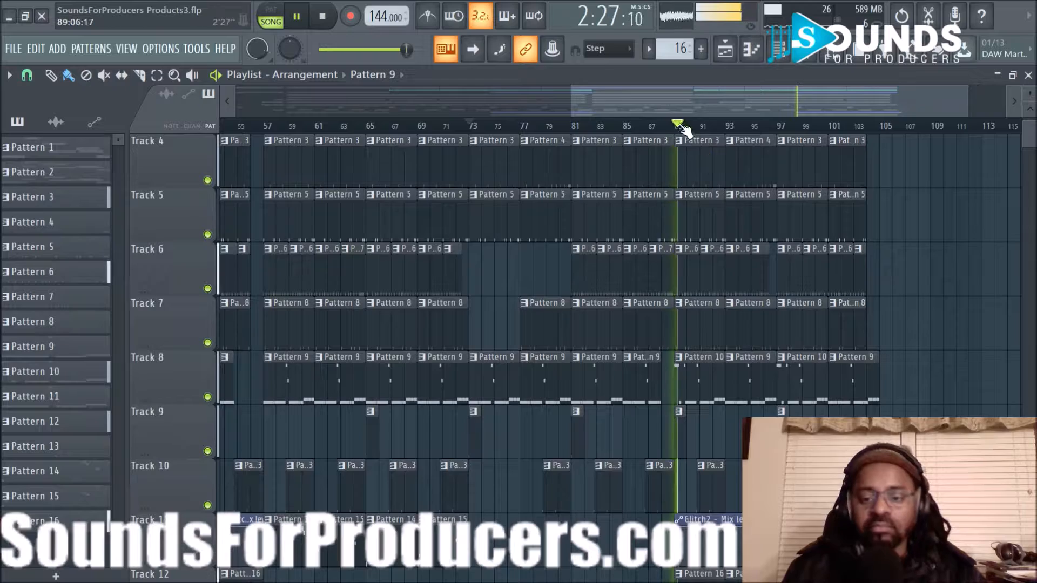
pyautogui.scroll(2, 726, 103)
pyautogui.moveTo(727, 99); pyautogui.dragTo(749, 103)
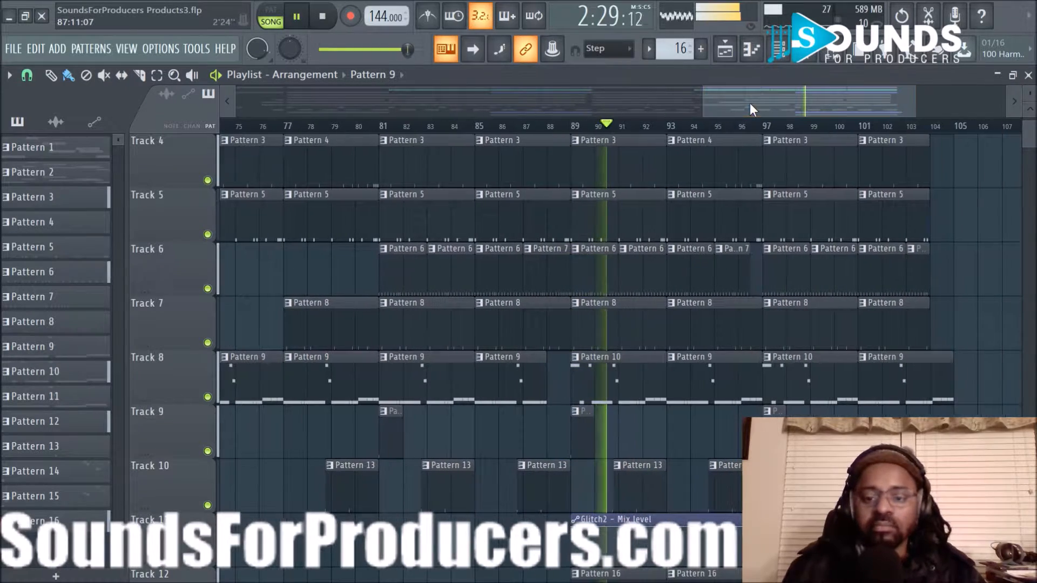
pyautogui.scroll(3, 769, 253)
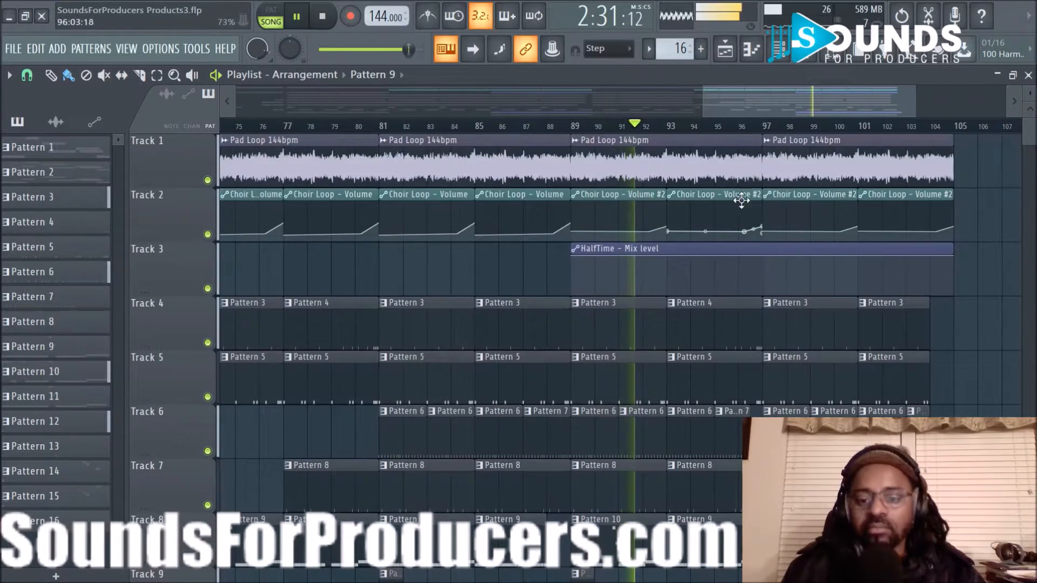
pyautogui.scroll(-2, 745, 130)
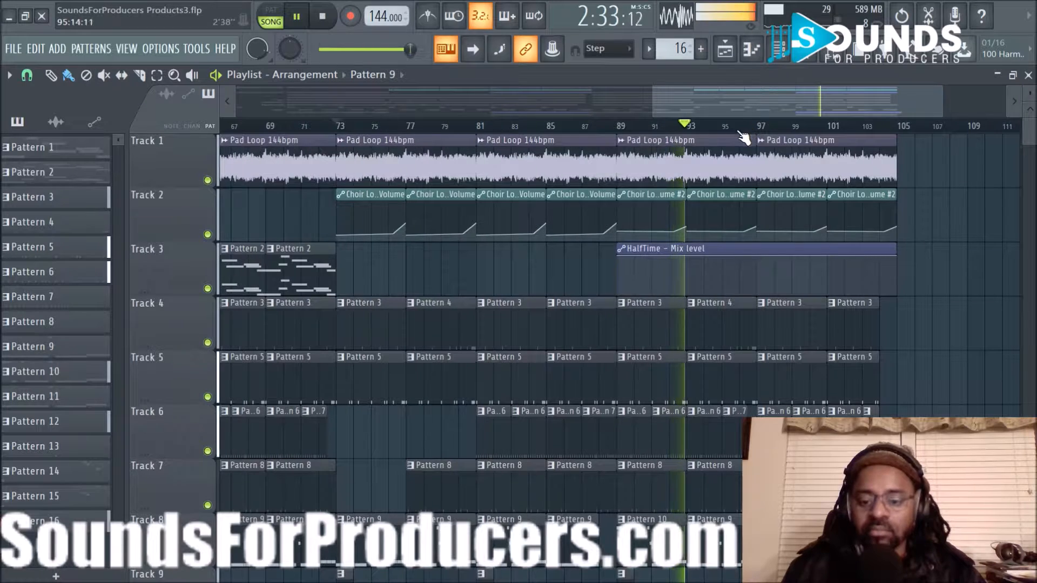
pyautogui.press('space')
# Trim the drum clips on Tracks 4 to 7 before bar 93 to end at bar 92, and play from bar 89.
pyautogui.scroll(-2, 665, 235)
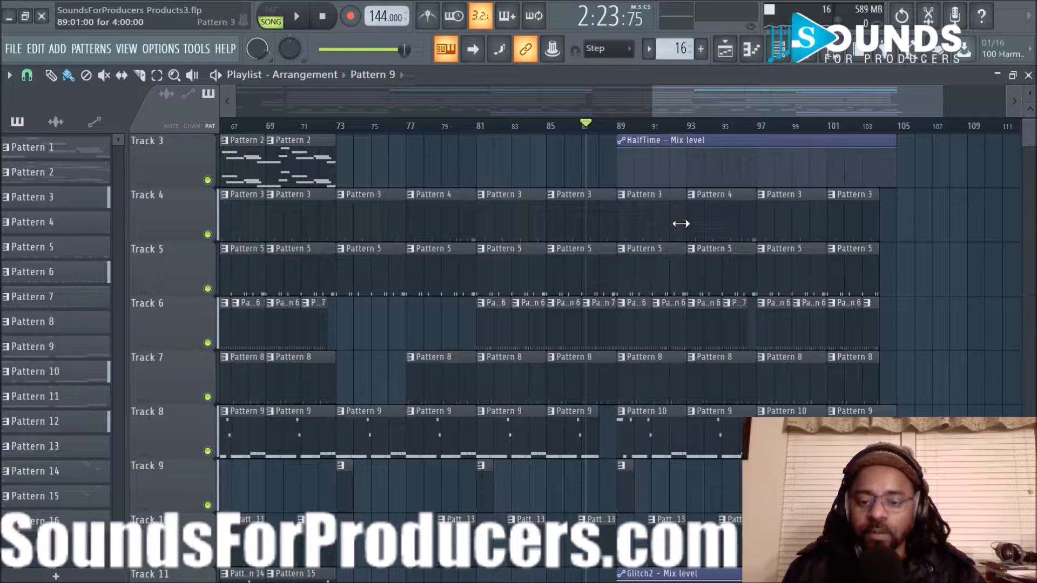
pyautogui.press('space')
pyautogui.moveTo(678, 223); pyautogui.dragTo(664, 223)
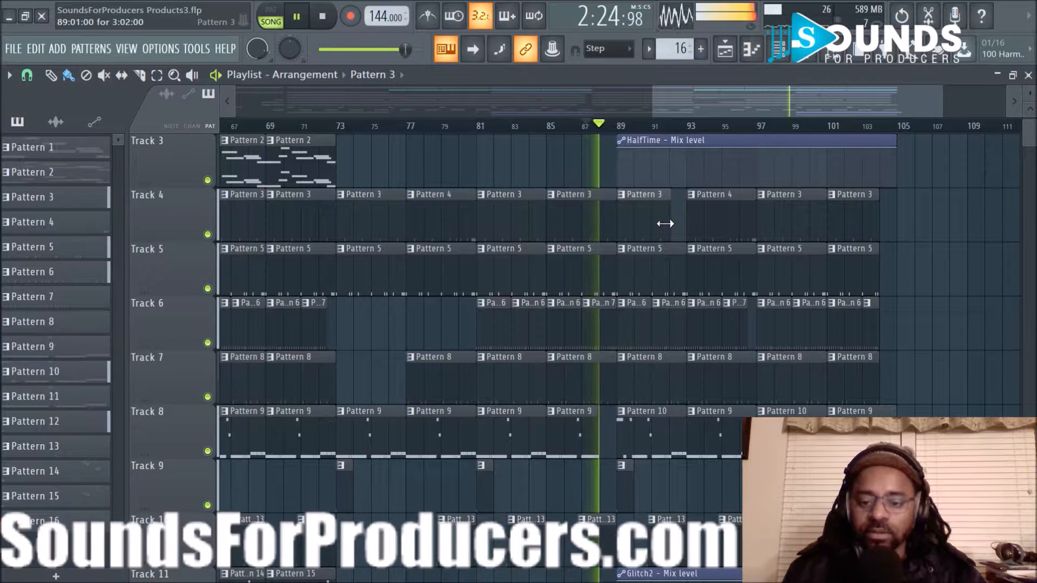
pyautogui.moveTo(685, 259); pyautogui.dragTo(669, 259)
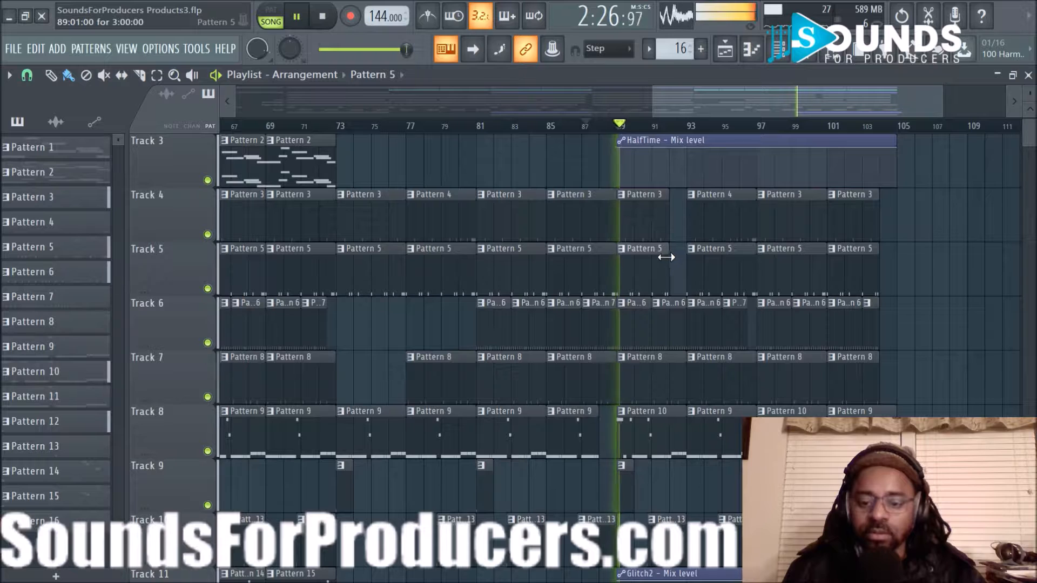
pyautogui.moveTo(680, 314); pyautogui.dragTo(667, 316)
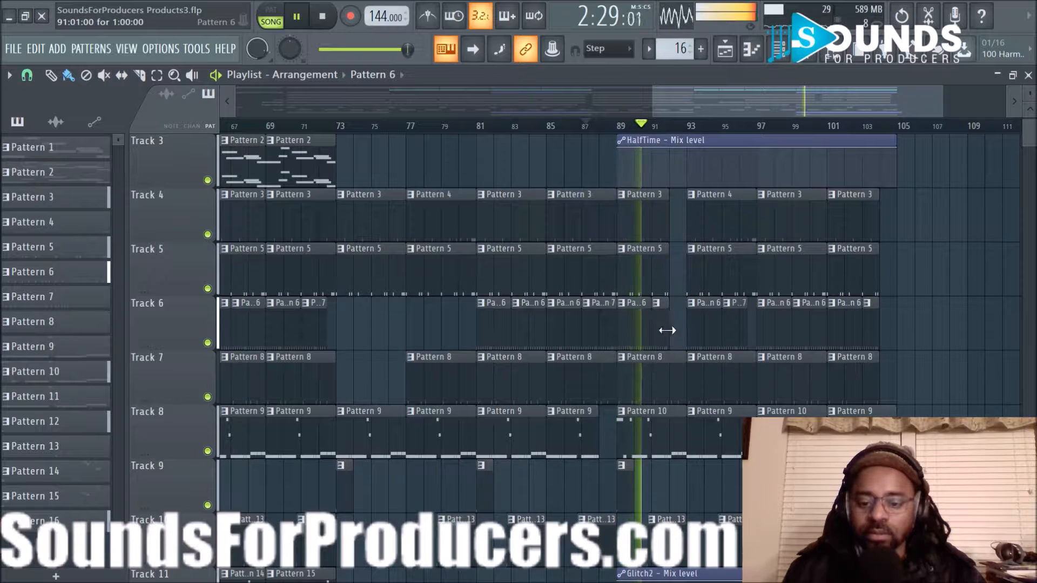
pyautogui.moveTo(684, 374); pyautogui.dragTo(668, 371)
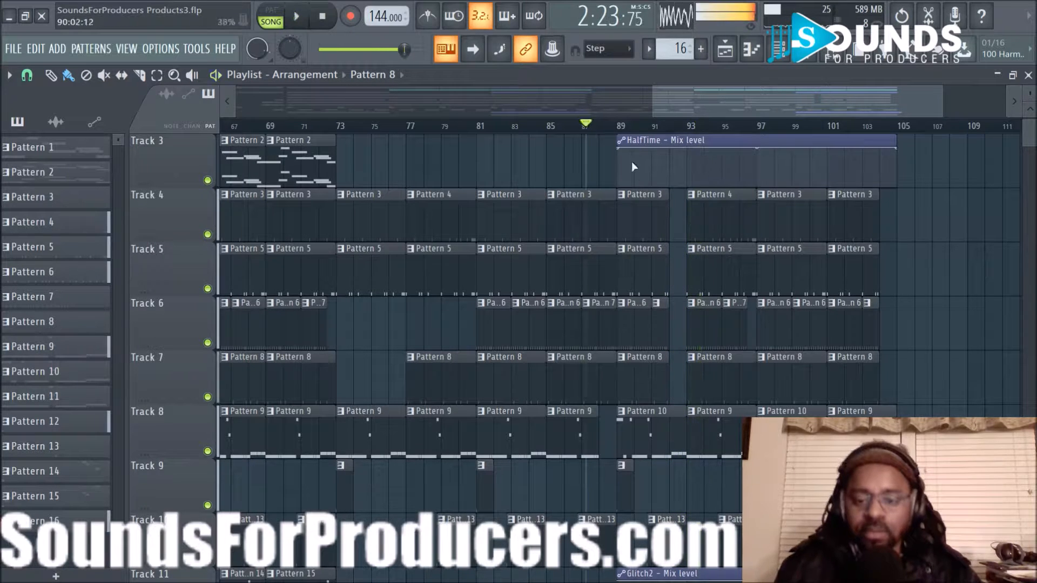
pyautogui.click(630, 126)
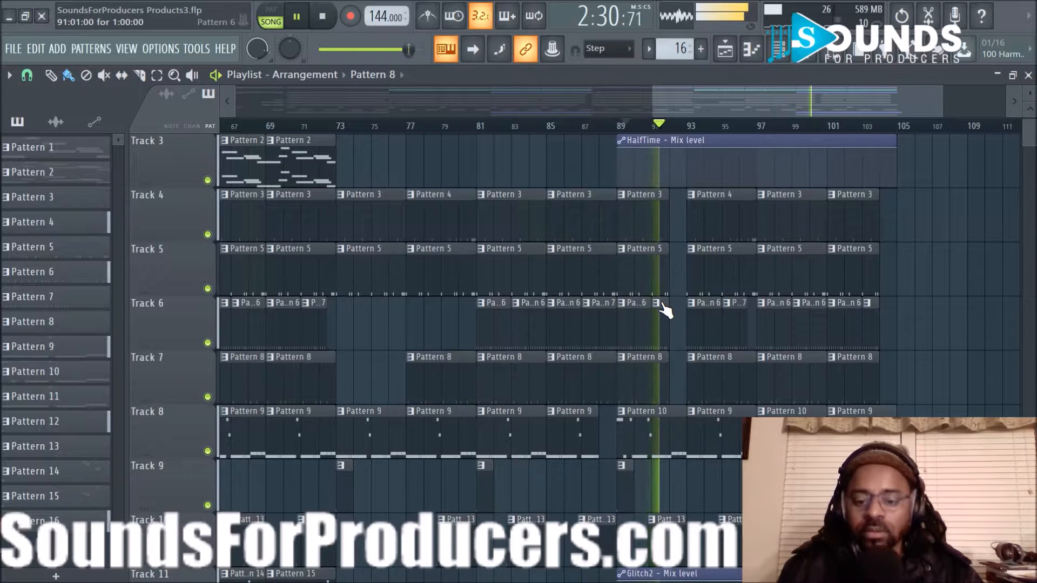
# Remove the short Pattern 6 clip at bar 91 on Track 6, play through the transition at bar 93, and save the project.
pyautogui.press('space')
pyautogui.press('space')
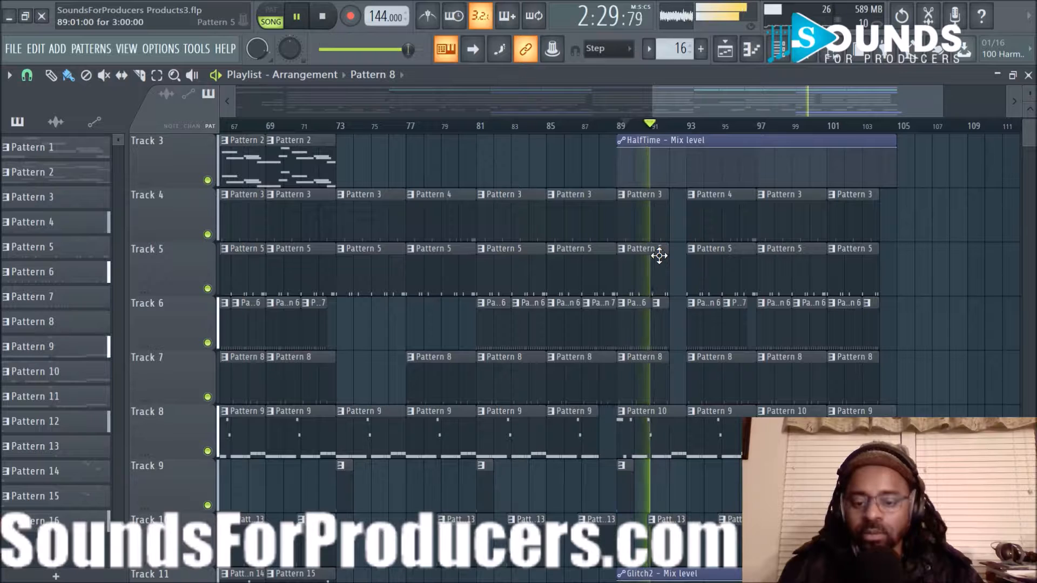
pyautogui.rightClick(660, 326)
pyautogui.press('space')
pyautogui.press('space')
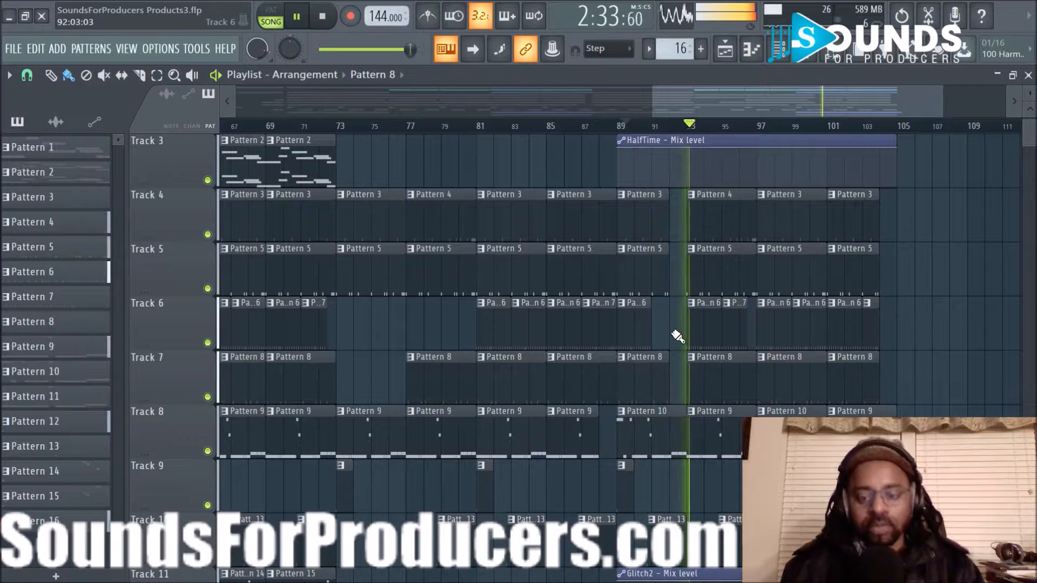
pyautogui.hotkey('ctrl', 's')
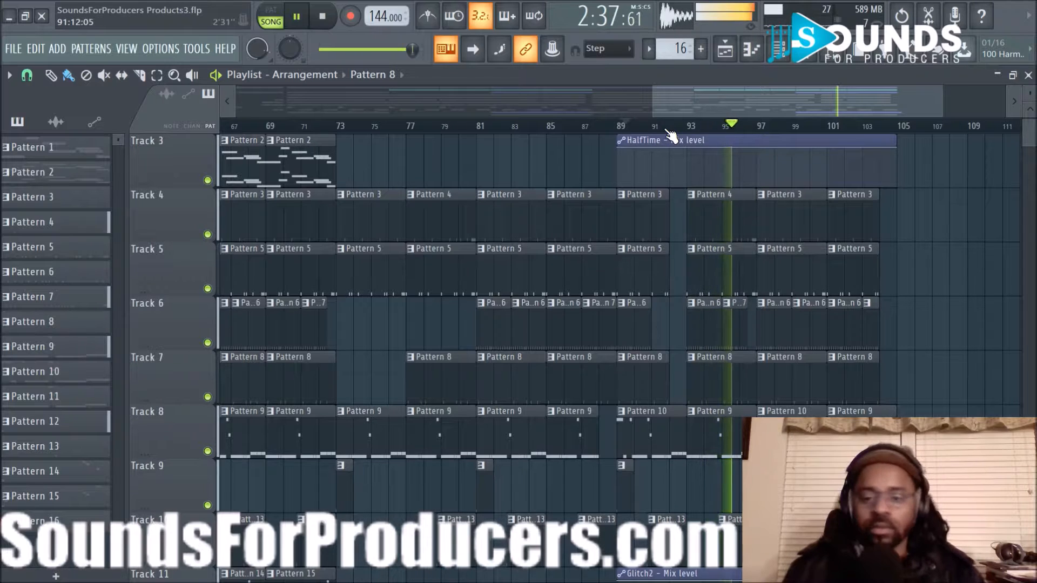
# Duplicate all tracks' clips from bars 57 to 73 to start at bar 105, and play from bar 89.
pyautogui.scroll(-2, 671, 135)
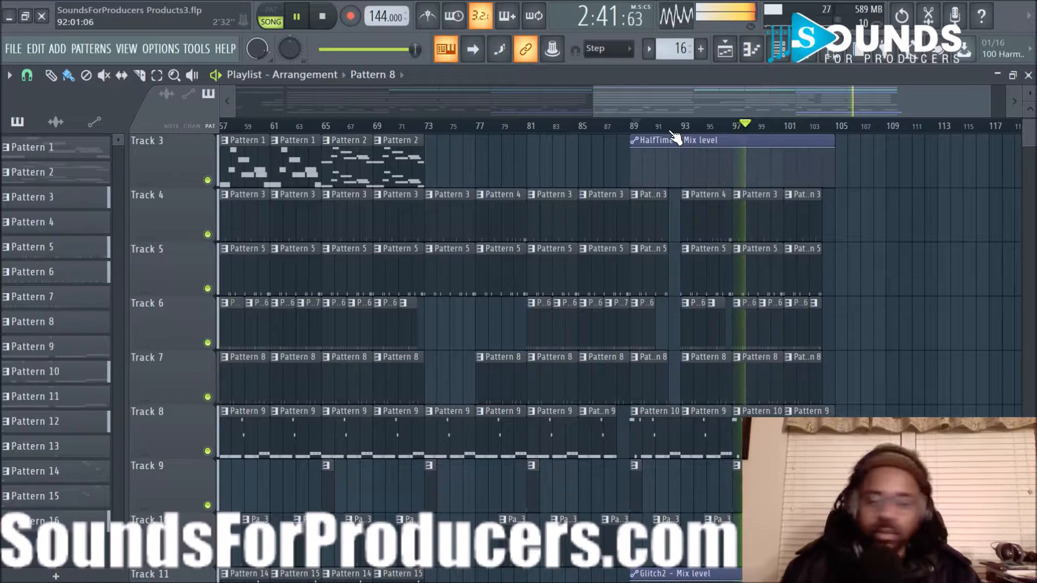
pyautogui.scroll(-1, 671, 135)
pyautogui.scroll(-2, 324, 421)
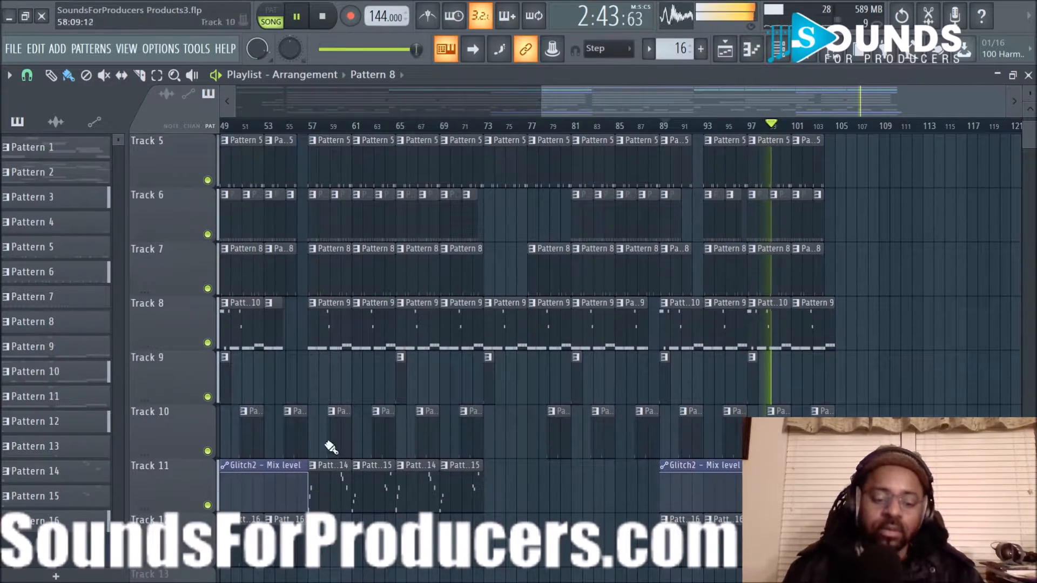
pyautogui.moveTo(329, 540); pyautogui.dragTo(474, 27)
pyautogui.moveTo(355, 144)
pyautogui.keyDown('shift'); pyautogui.mouseDown()
pyautogui.moveTo(900, 196)
pyautogui.moveTo(870, 196)
pyautogui.mouseUp(); pyautogui.keyUp('shift')
pyautogui.press('space')
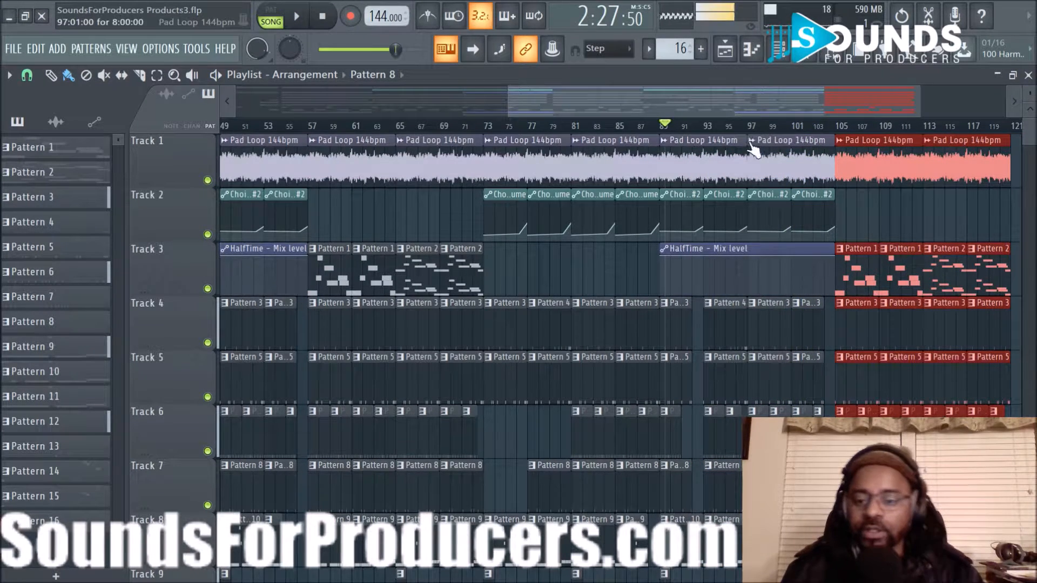
pyautogui.press('space')
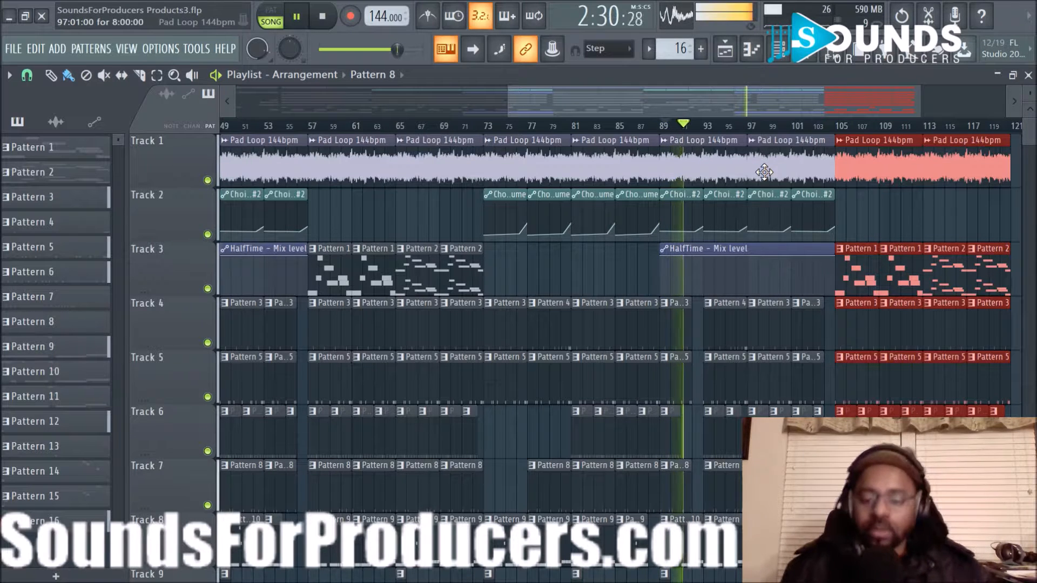
# Duplicate the selected section at bar 105 to start at bar 121, deselect the clips, and listen through the added bars.
pyautogui.moveTo(702, 98); pyautogui.dragTo(731, 105)
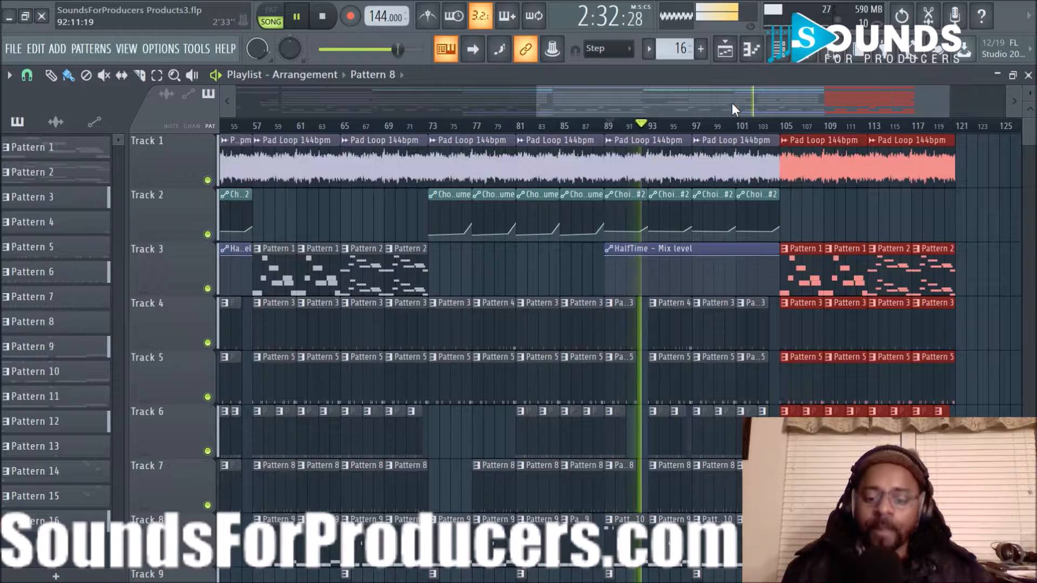
pyautogui.moveTo(731, 96); pyautogui.dragTo(790, 107)
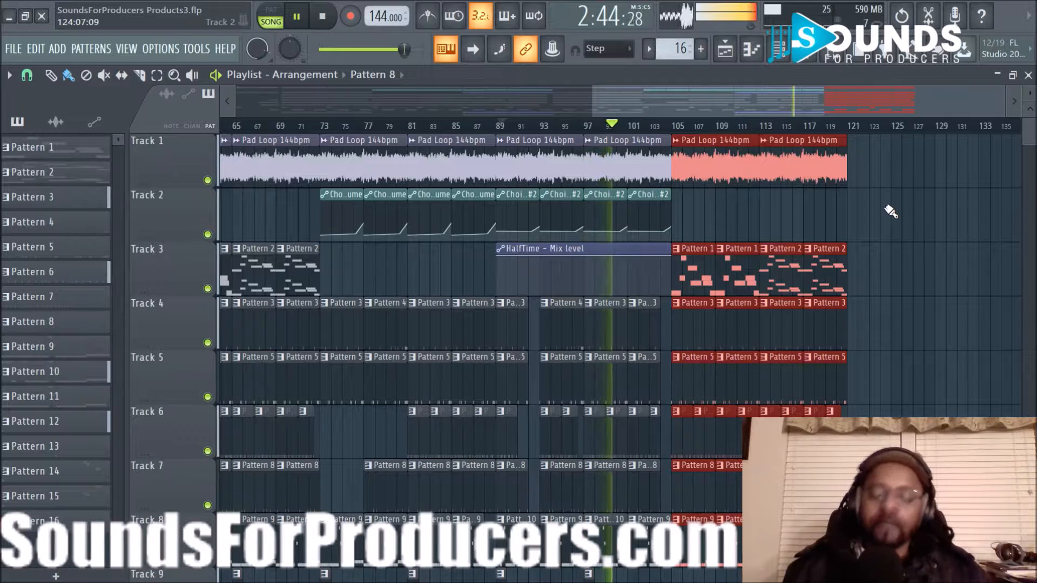
pyautogui.moveTo(763, 108); pyautogui.dragTo(796, 105)
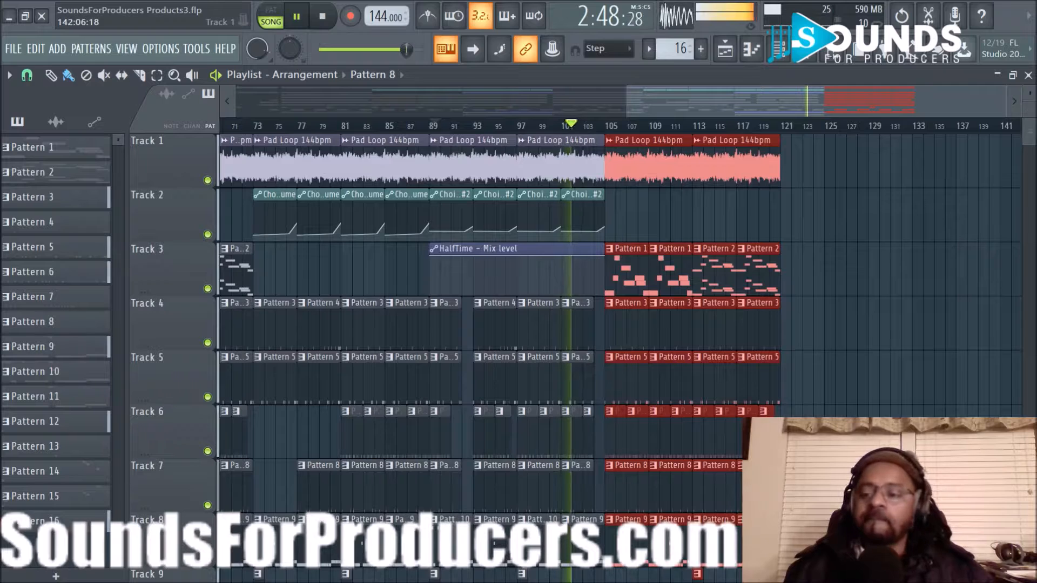
pyautogui.moveTo(1030, 94); pyautogui.dragTo(1030, 100)
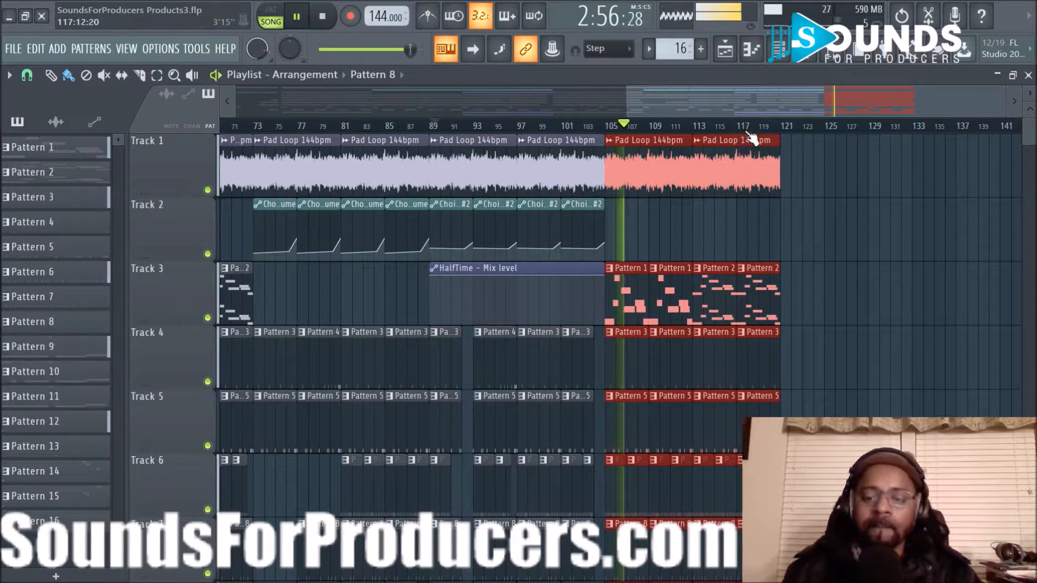
pyautogui.scroll(3, 753, 131)
pyautogui.scroll(-3, 753, 131)
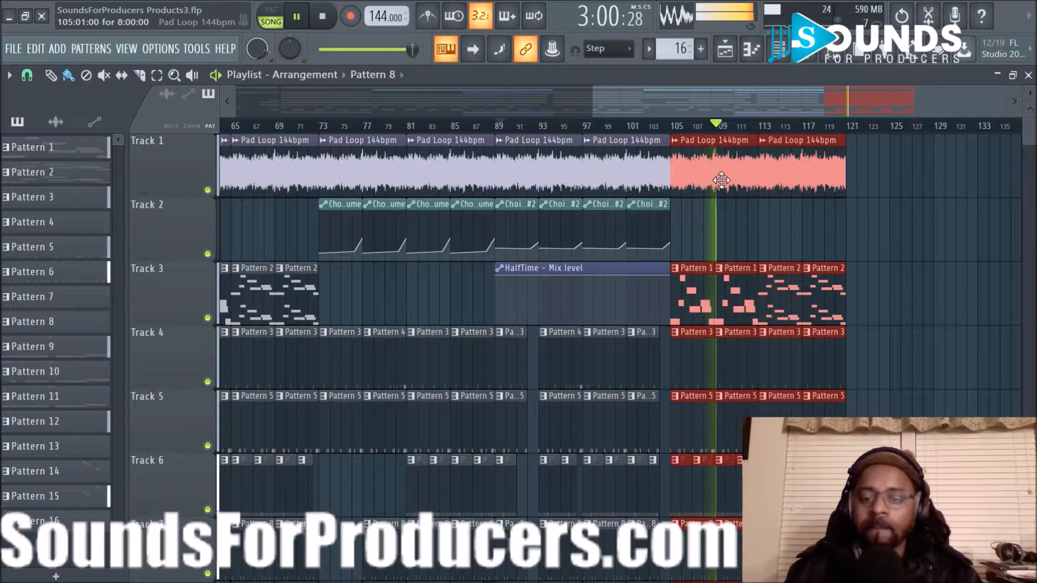
pyautogui.moveTo(701, 168); pyautogui.dragTo(881, 171)
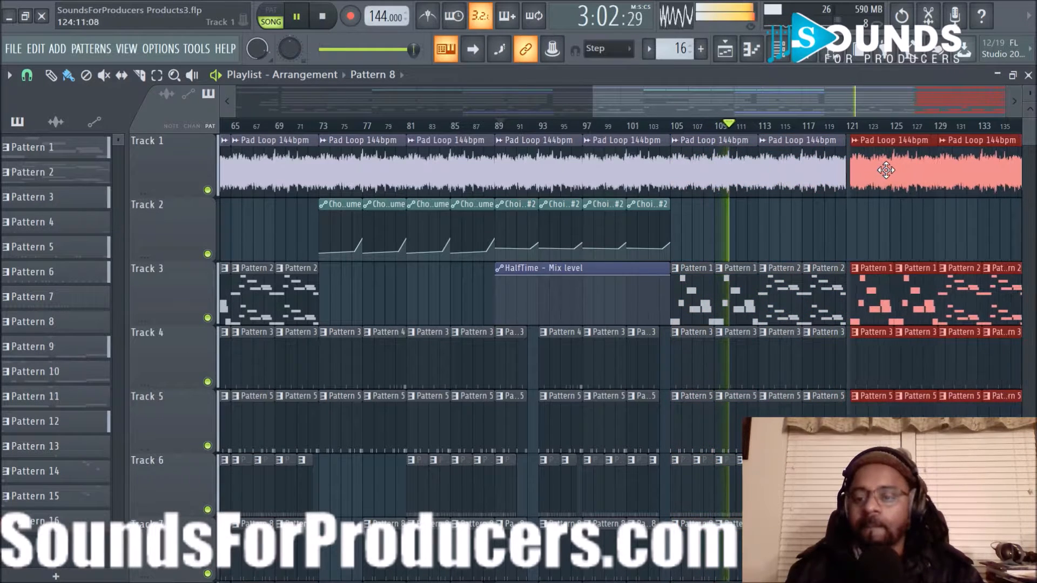
pyautogui.moveTo(835, 106); pyautogui.dragTo(898, 105)
pyautogui.keyDown('ctrl'); pyautogui.click(937, 206); pyautogui.keyUp('ctrl')
pyautogui.scroll(-6, 937, 207)
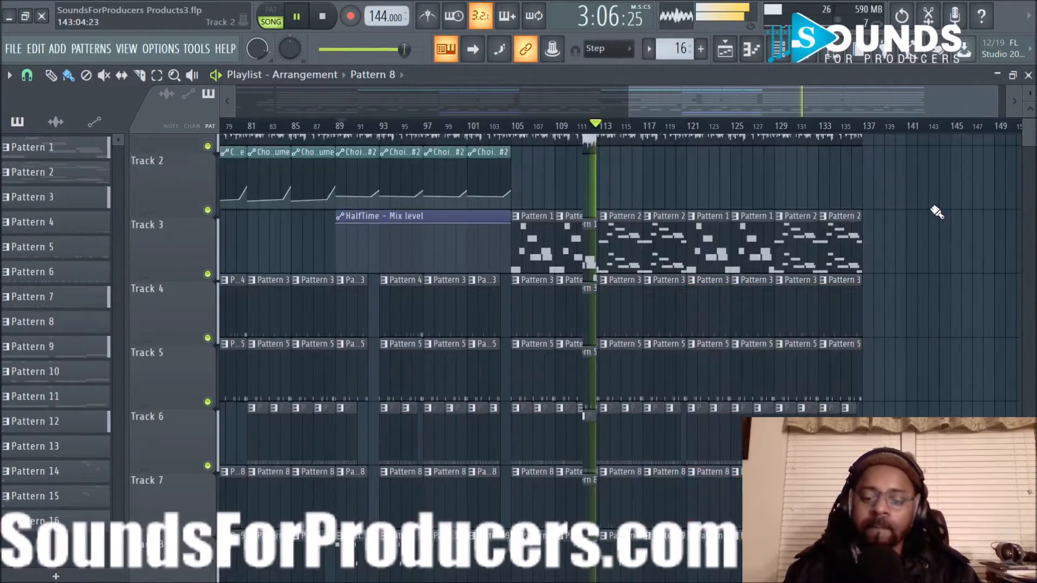
pyautogui.scroll(4, 924, 205)
pyautogui.scroll(3, 926, 209)
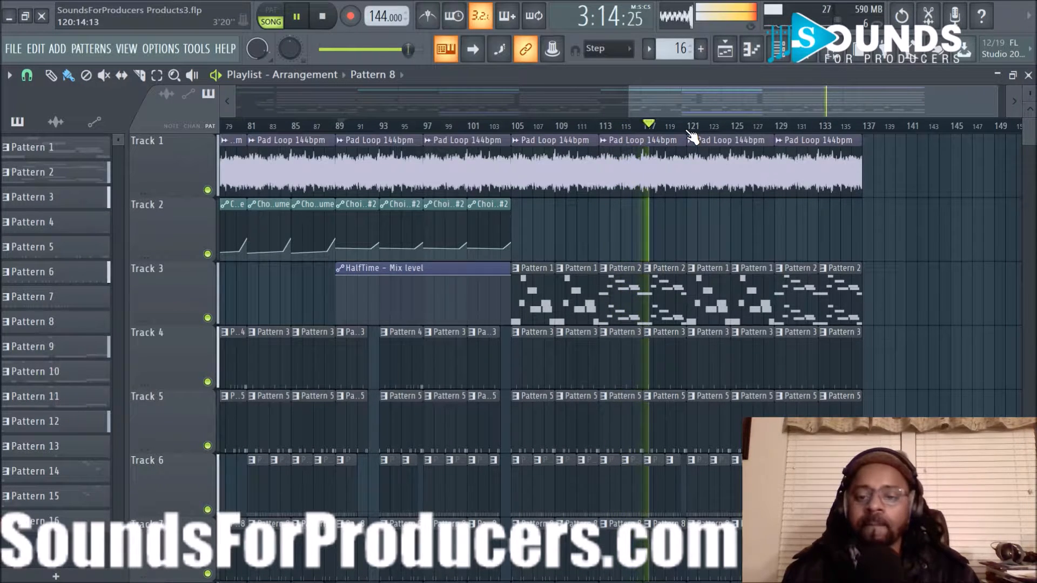
# Select the time range from bar 121 to bar 137, stop playback, and save the project.
pyautogui.moveTo(689, 130); pyautogui.dragTo(862, 152)
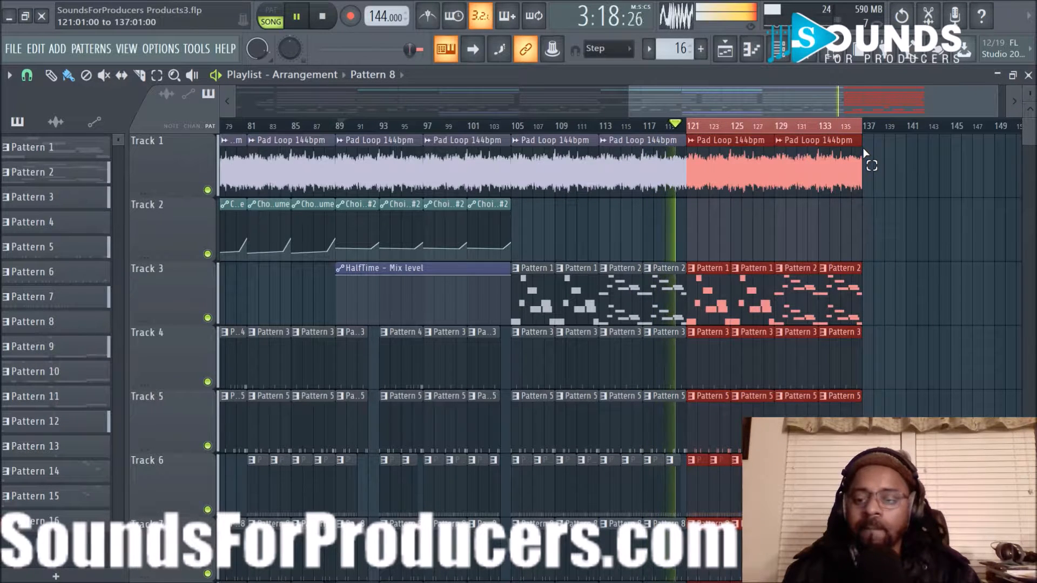
pyautogui.press('space')
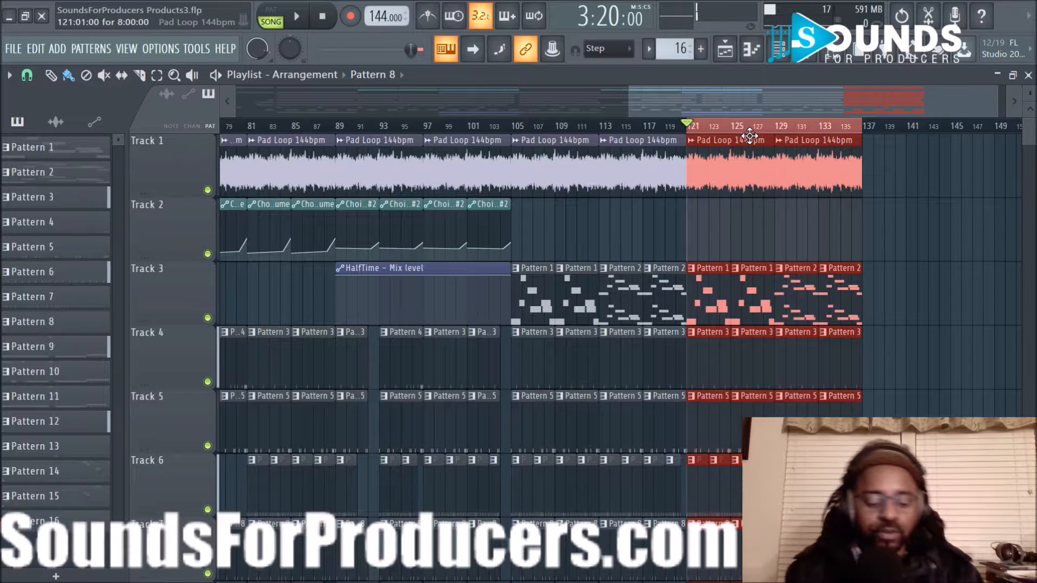
pyautogui.hotkey('ctrl', 's')
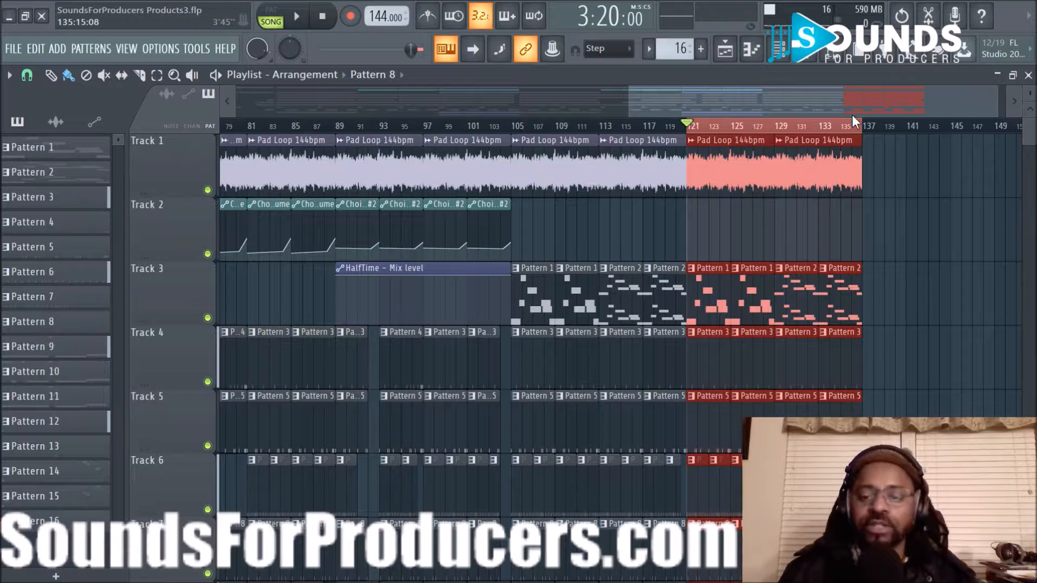
# Open the mixer and select the Master track.
pyautogui.click(784, 61)
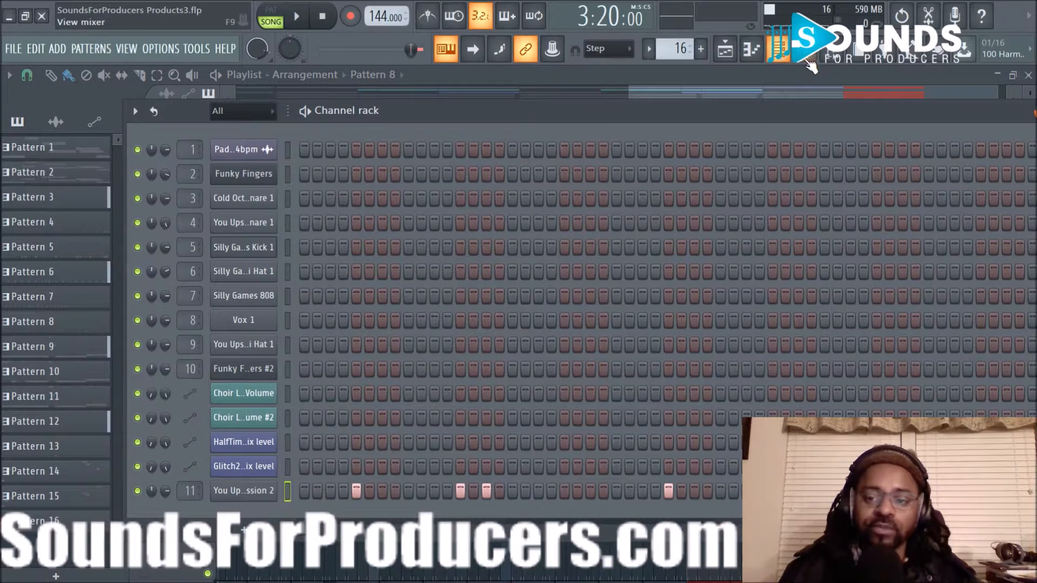
pyautogui.click(819, 60)
pyautogui.click(43, 195)
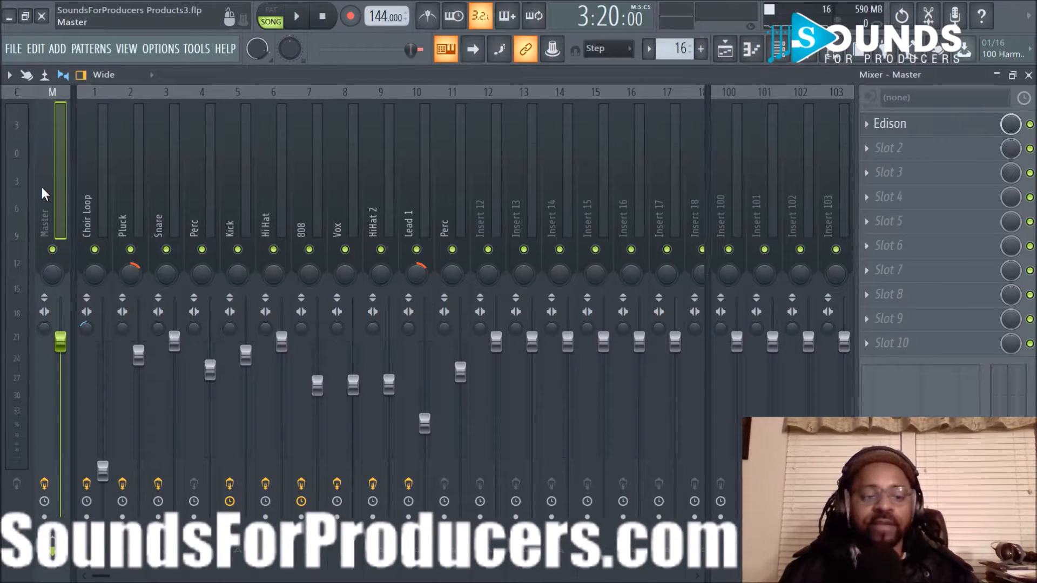
# Try replacing Edison in the Master's first effect slot with iZotope Nectar 2, then close its preset manager and window.
pyautogui.click(869, 126)
pyautogui.moveTo(869, 144)
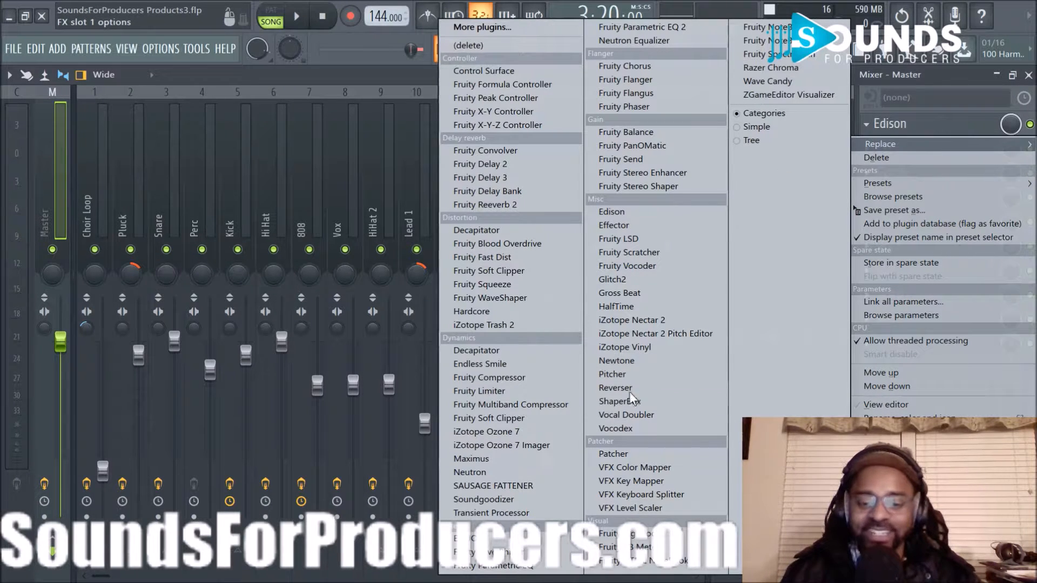
pyautogui.click(656, 320)
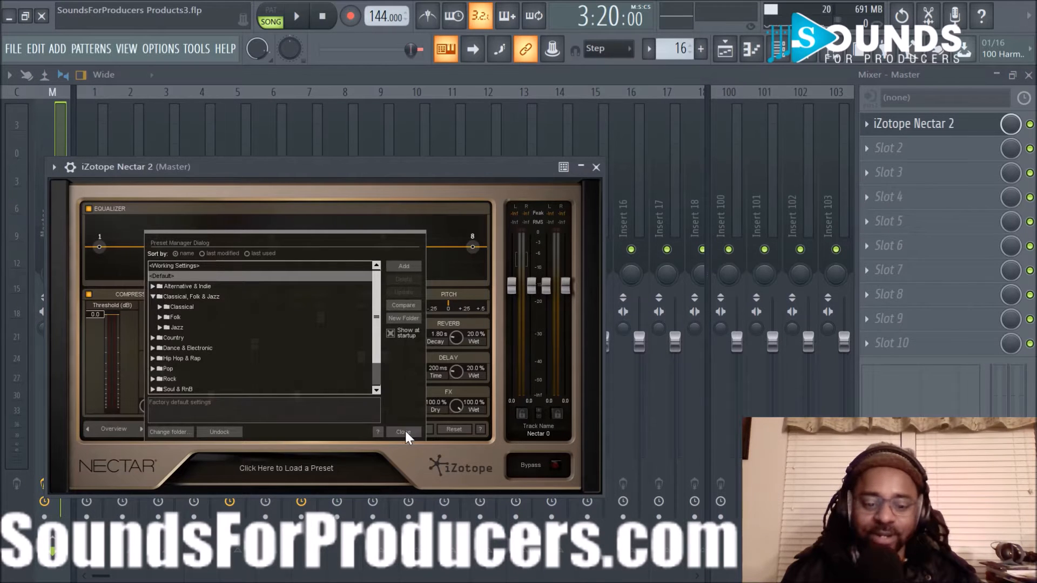
pyautogui.click(405, 432)
pyautogui.click(596, 166)
# Replace the plugin in the Master's first effect slot with HalfTime.
pyautogui.click(867, 124)
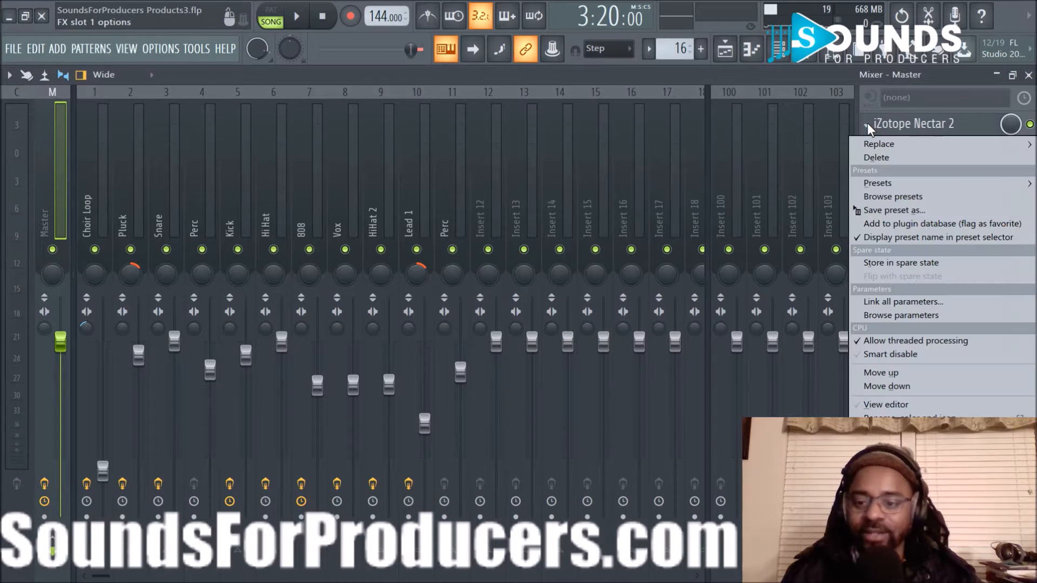
pyautogui.moveTo(876, 142)
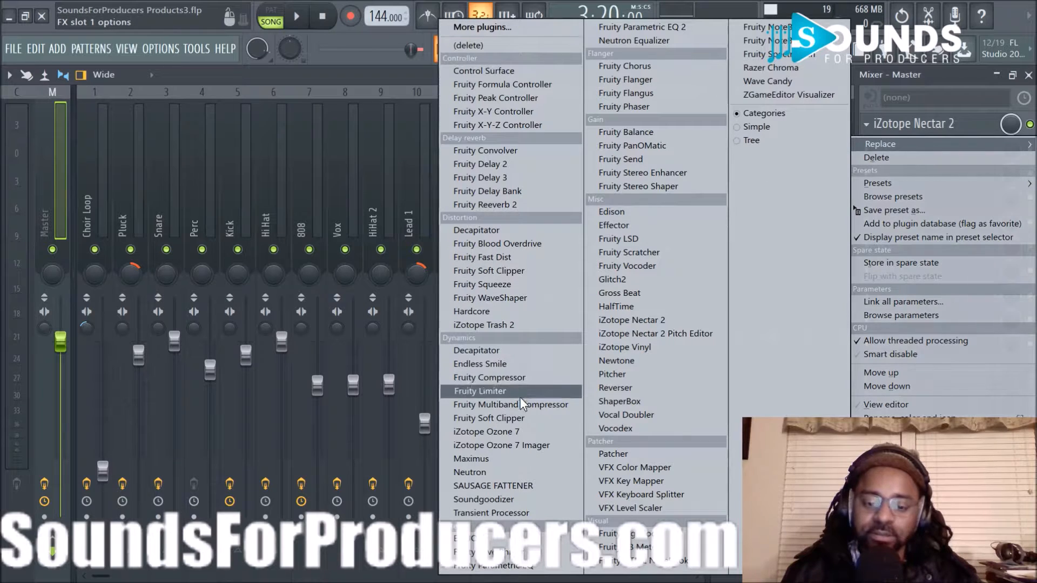
pyautogui.click(619, 310)
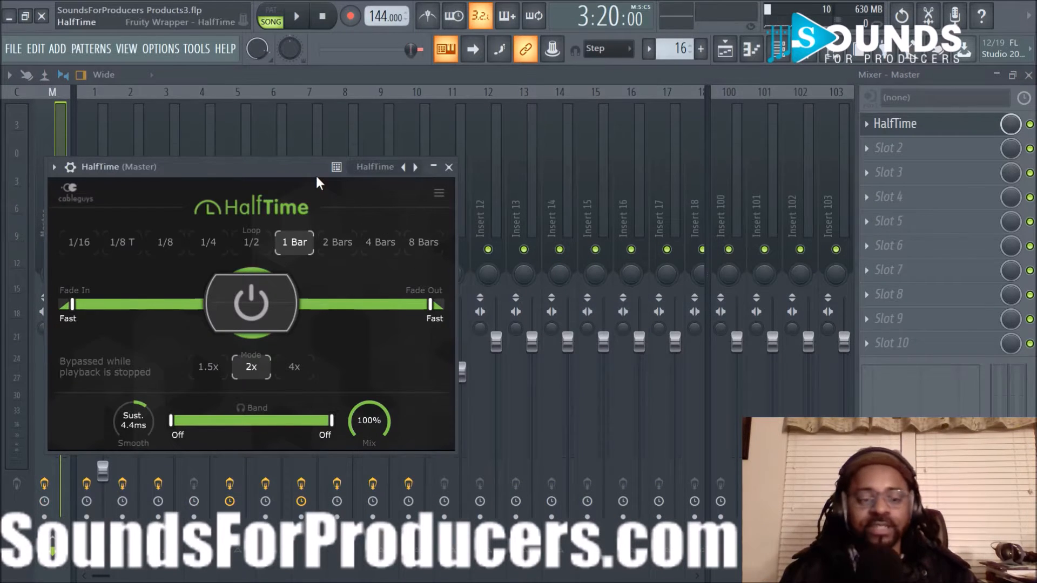
# Play the selected bars through HalfTime, trying a 65% mix before returning it to 100%.
pyautogui.press('space')
pyautogui.moveTo(369, 420); pyautogui.dragTo(368, 442)
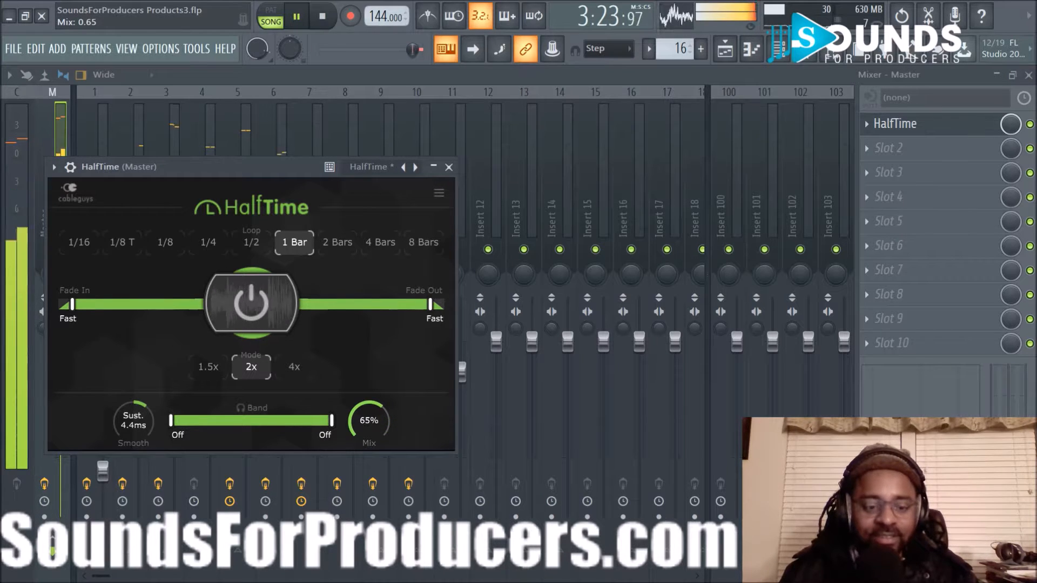
pyautogui.moveTo(368, 442); pyautogui.dragTo(359, 405)
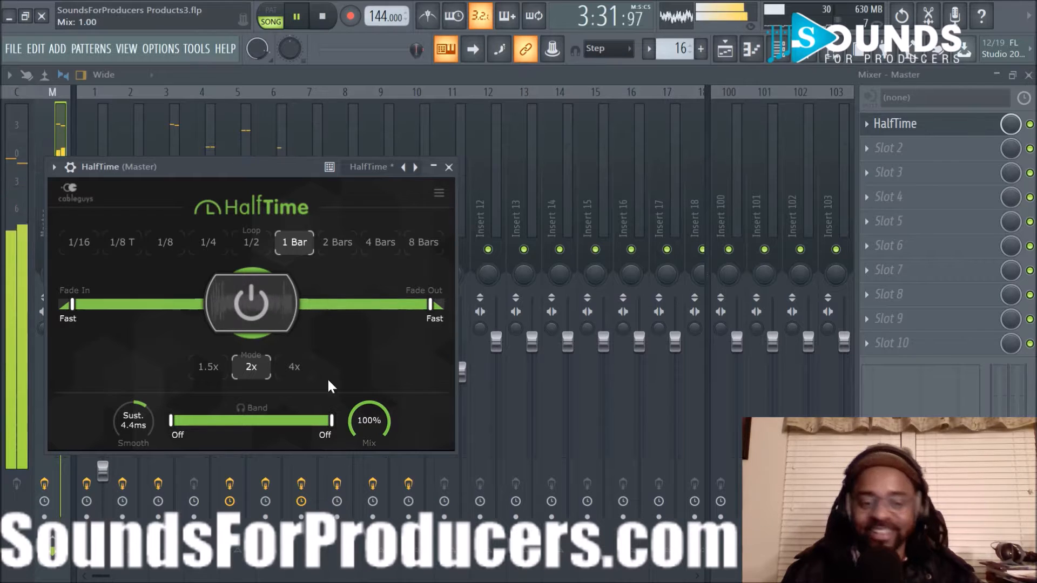
# Compare HalfTime loop lengths of 1/2 and 1/4, keep 1/4 with the mix at 100%, and close the plugin window.
pyautogui.click(261, 244)
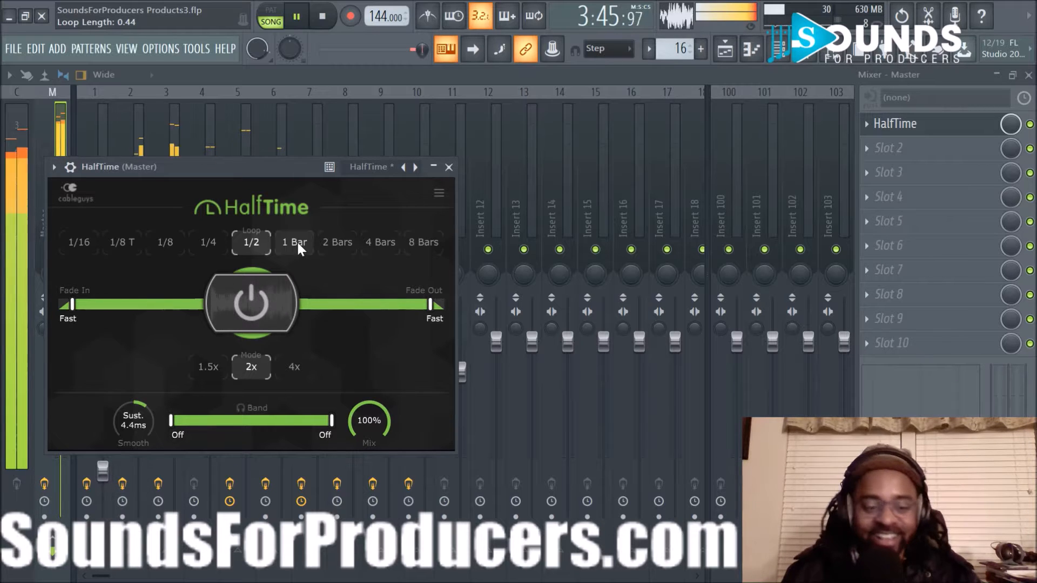
pyautogui.click(220, 238)
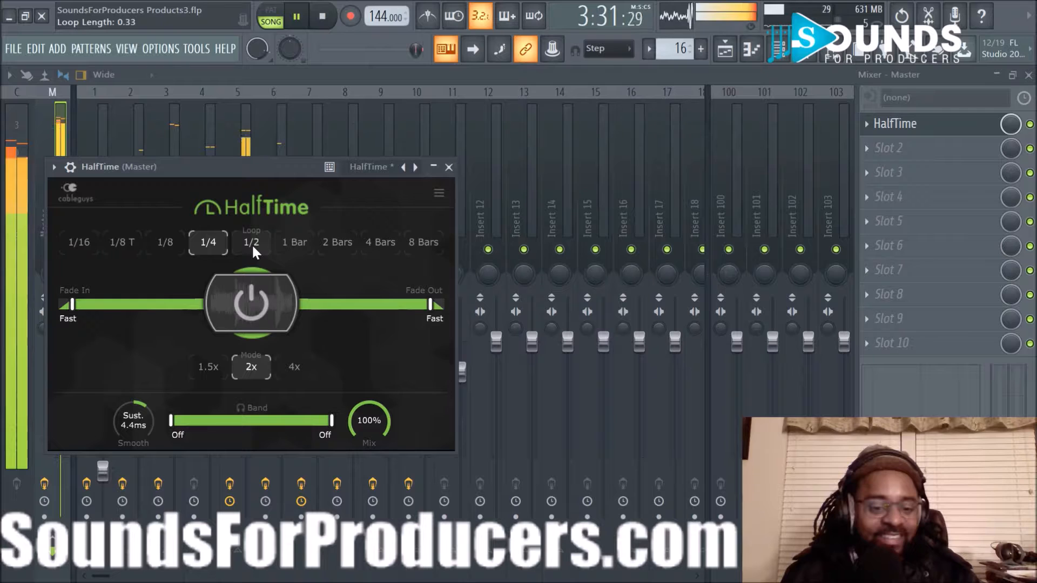
pyautogui.scroll(-10, 365, 404)
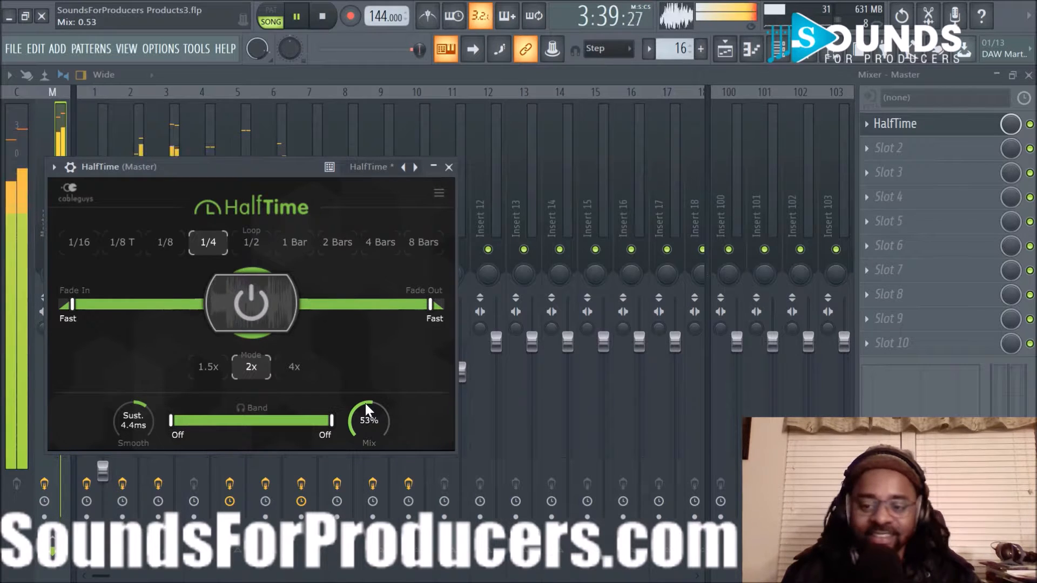
pyautogui.moveTo(365, 403); pyautogui.dragTo(365, 351)
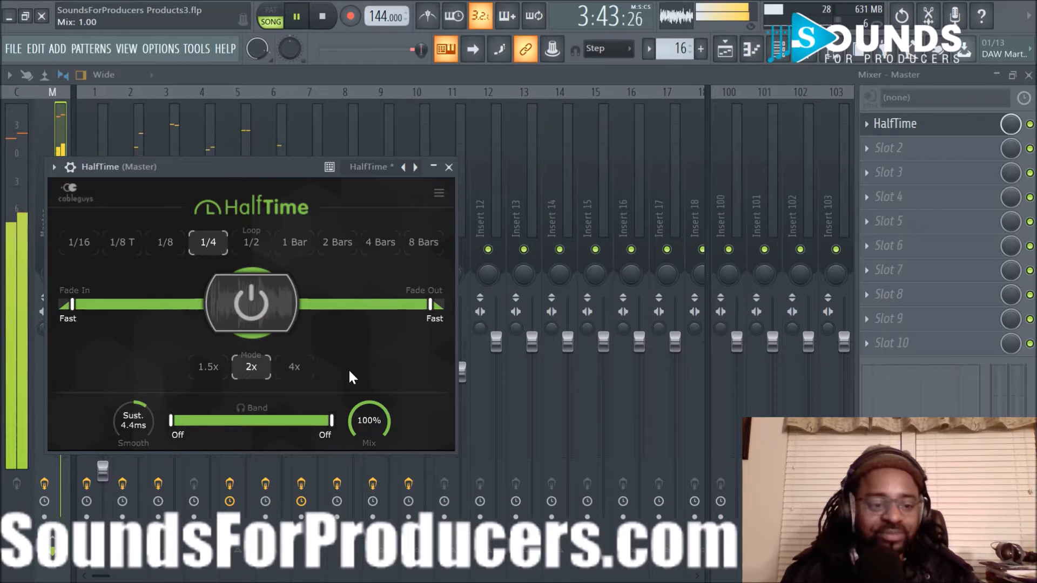
pyautogui.click(448, 167)
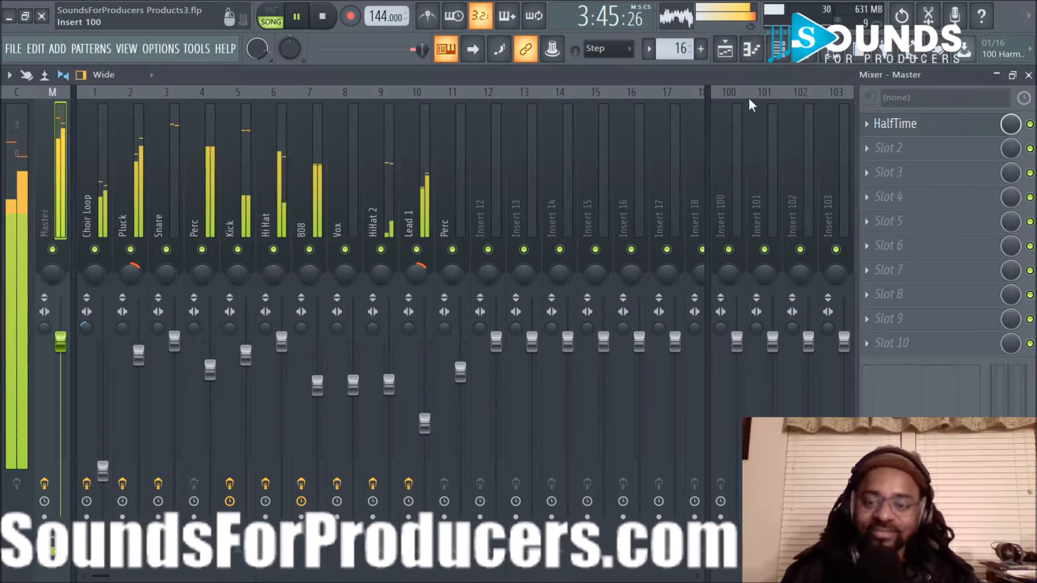
# Check the playing section in the playlist, return to the mixer, and stop playback.
pyautogui.press('F5')
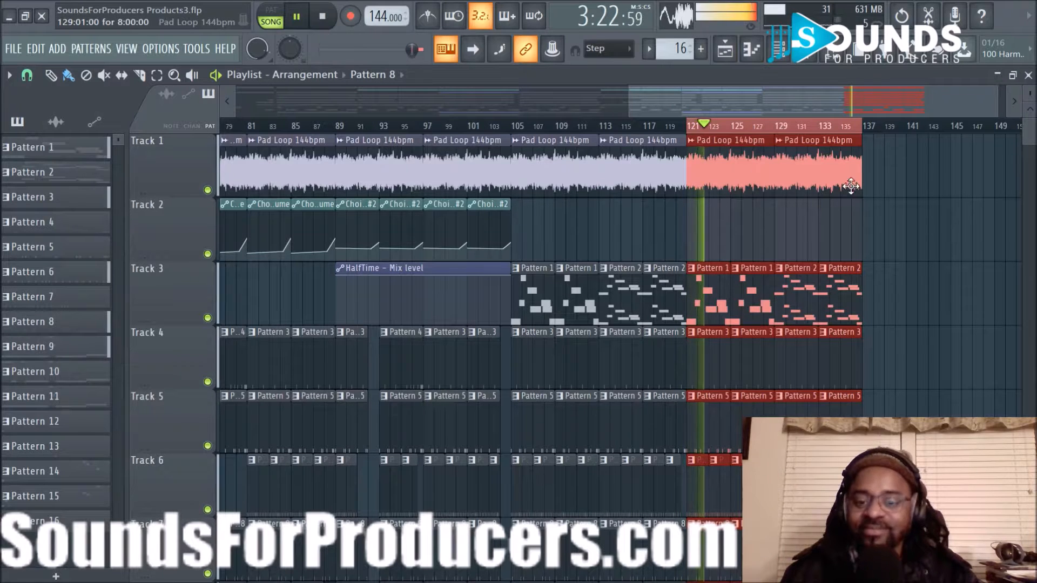
pyautogui.click(811, 58)
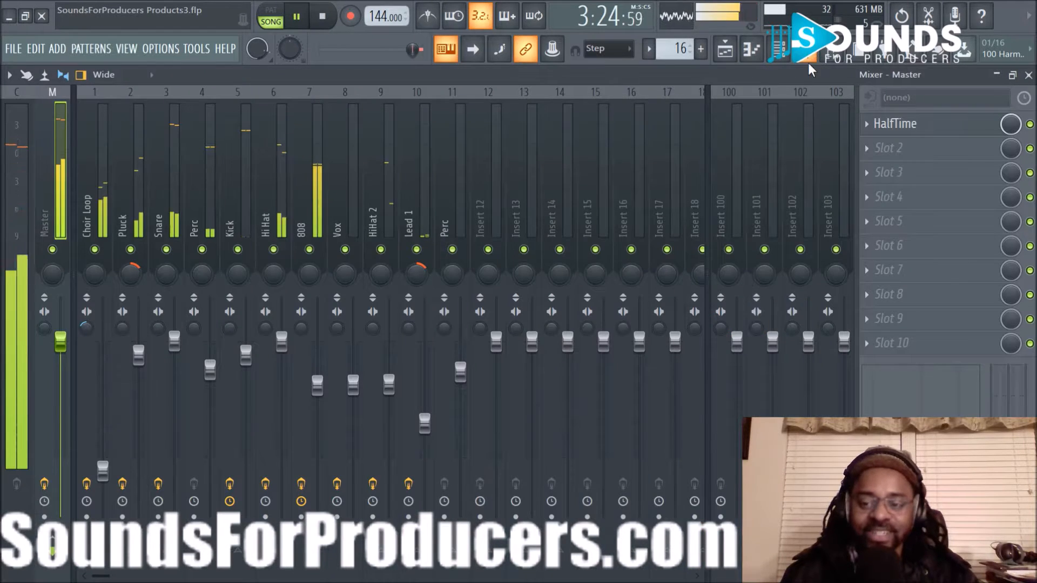
pyautogui.press('space')
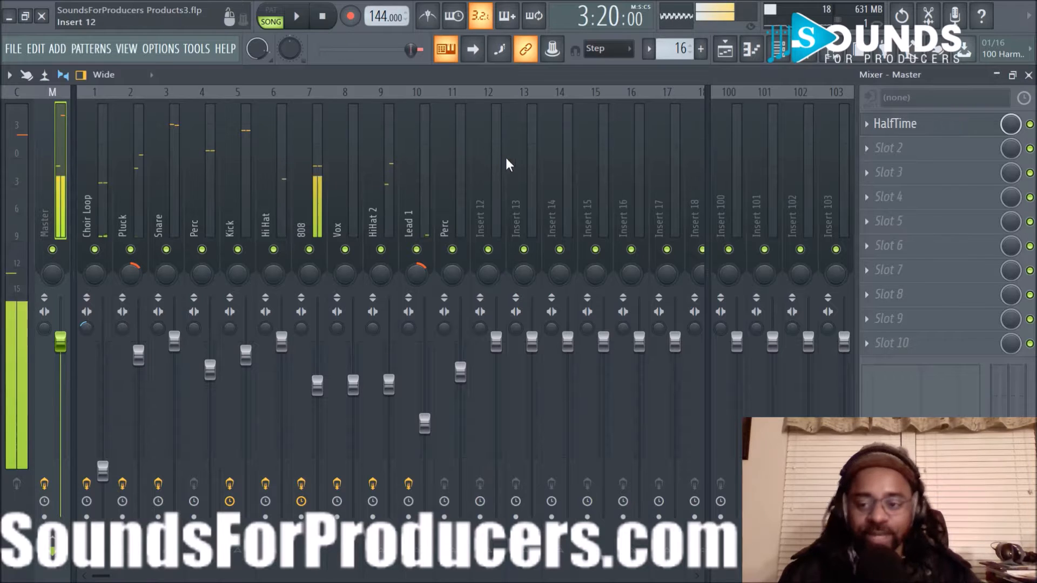
# Create an automation clip for the Master's HalfTime mix level over bars 121–137, extend it slightly past bar 137, and drop it to 0% there.
pyautogui.rightClick(1007, 127)
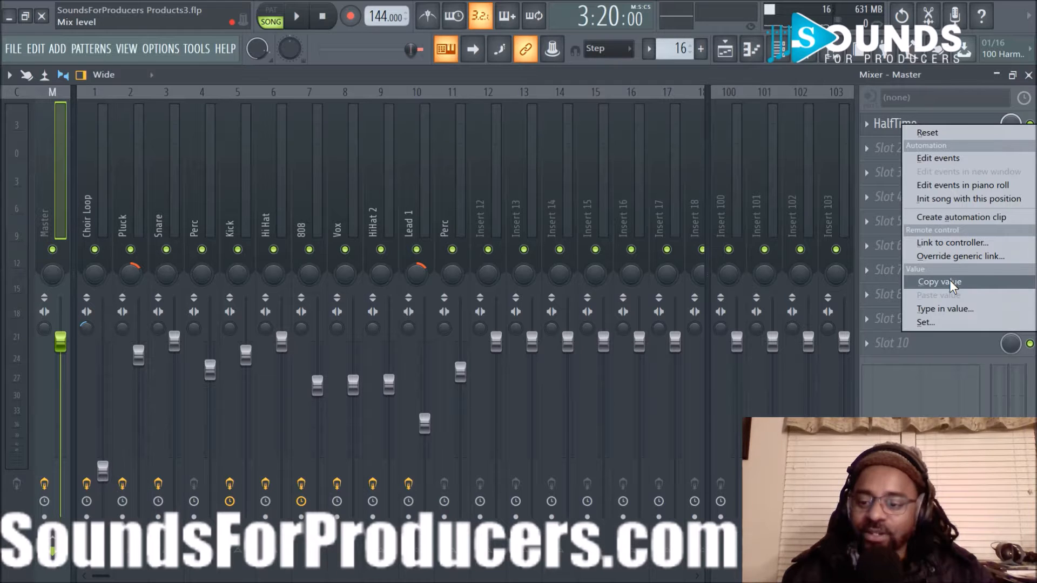
pyautogui.click(943, 217)
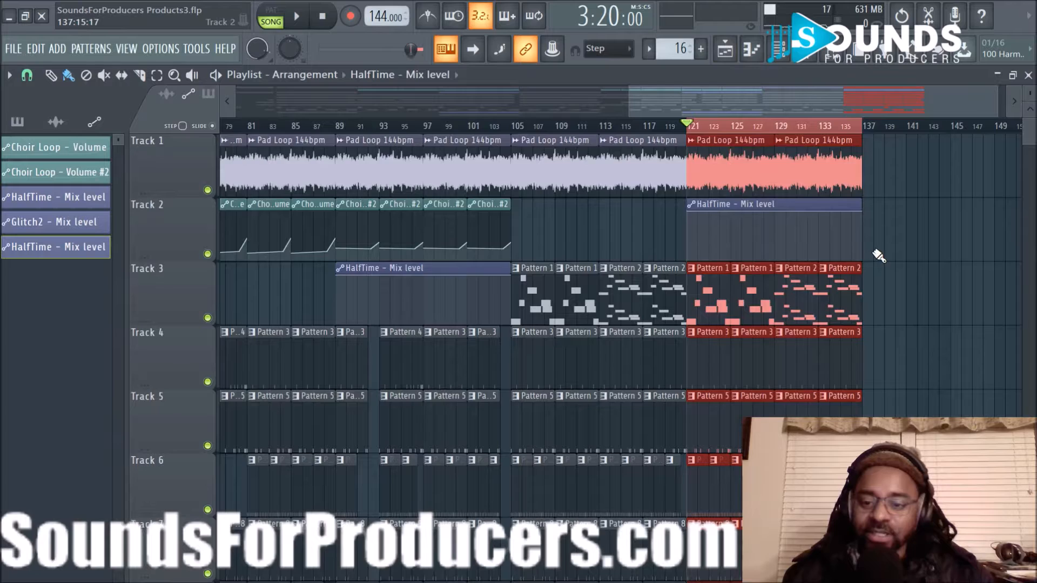
pyautogui.scroll(-5, 875, 254)
pyautogui.scroll(6, 877, 255)
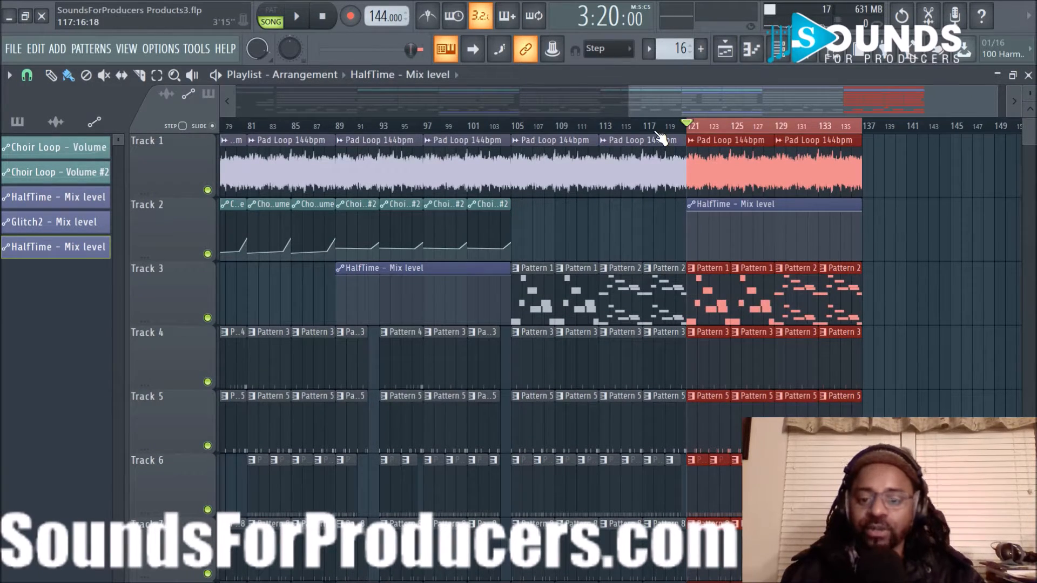
pyautogui.scroll(3, 867, 138)
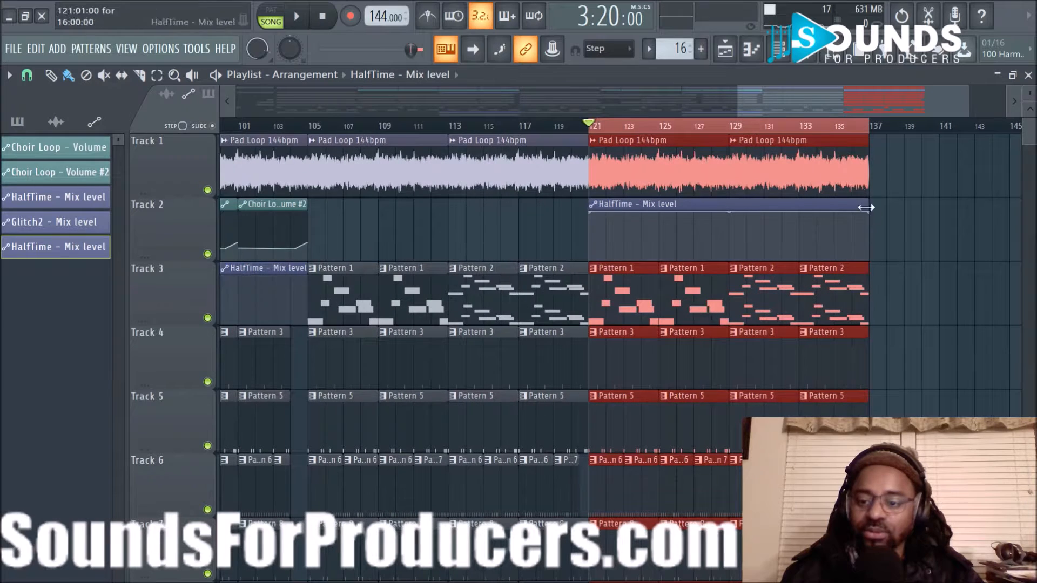
pyautogui.moveTo(869, 210); pyautogui.dragTo(897, 213)
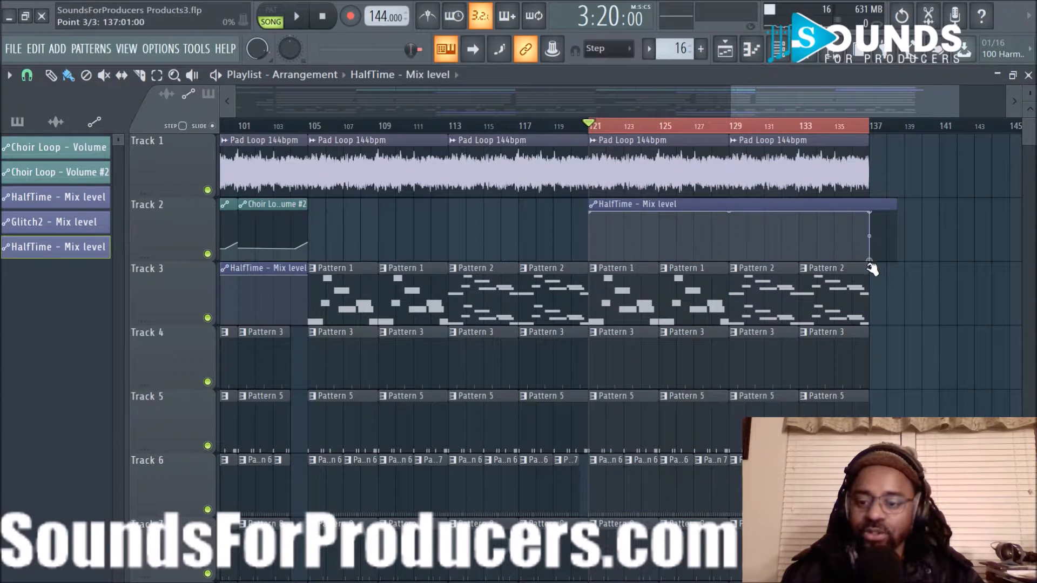
# Initialize the song with the Master's HalfTime mix level at 0%, then return to the playlist.
pyautogui.click(807, 49)
pyautogui.click(898, 132)
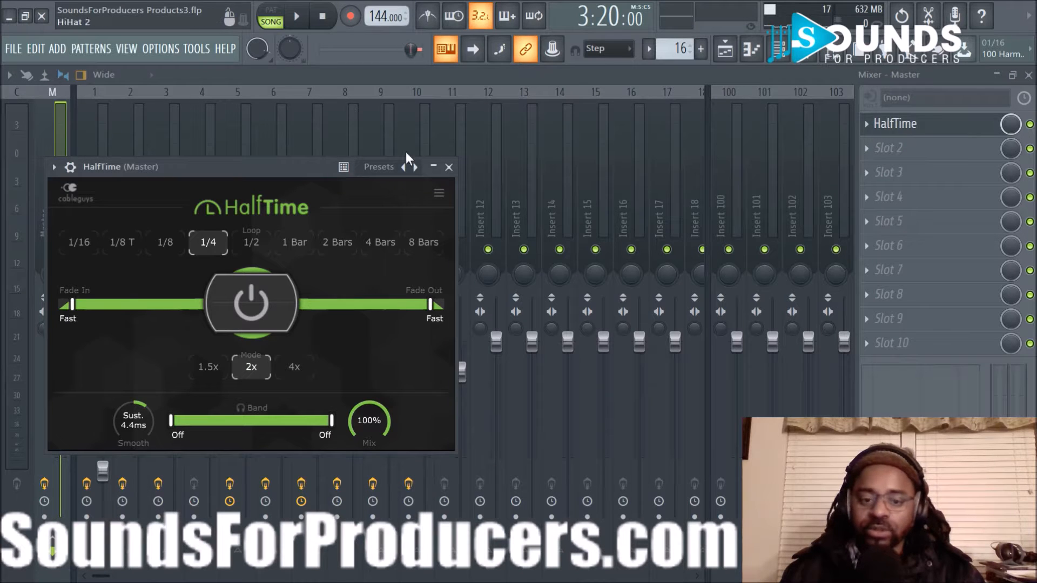
pyautogui.click(449, 168)
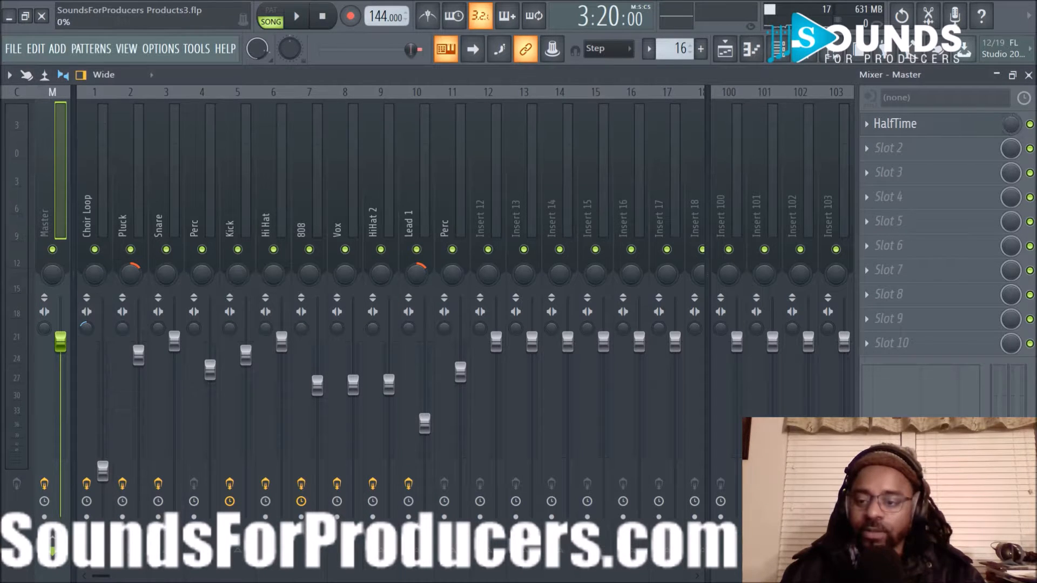
pyautogui.rightClick(1014, 130)
pyautogui.click(976, 204)
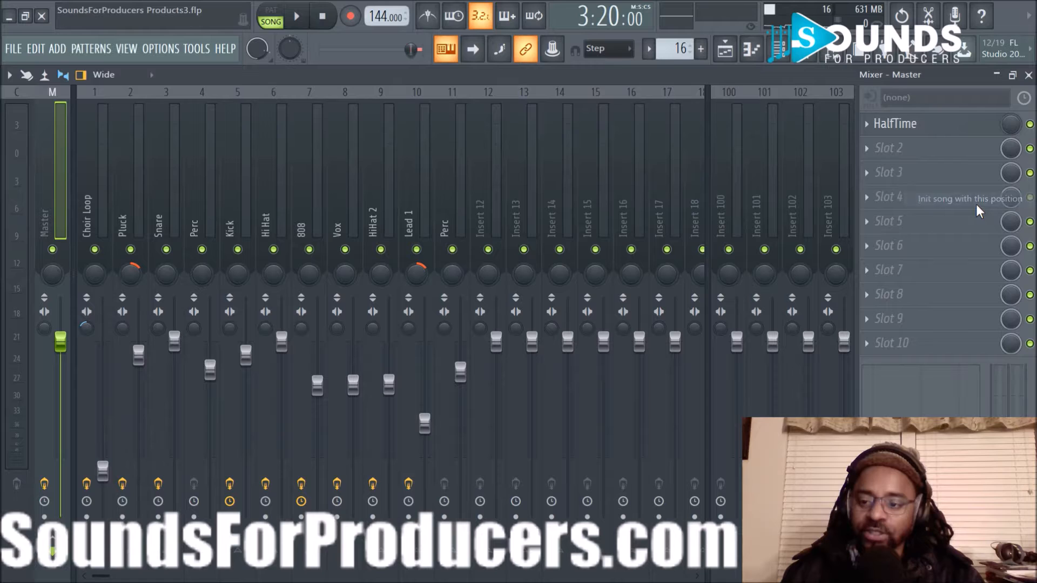
pyautogui.click(726, 52)
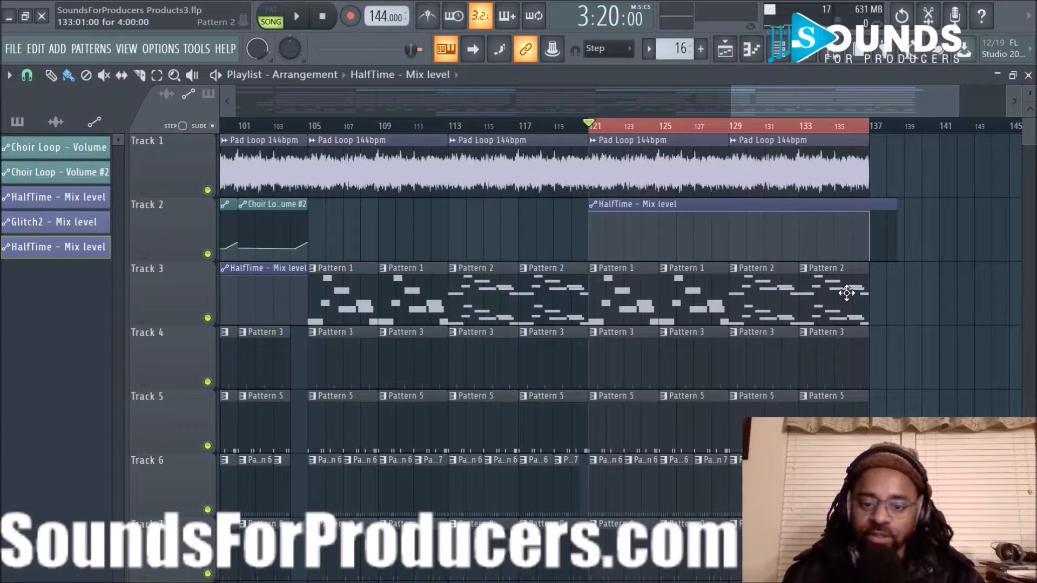
# Play the arrangement briefly, stop it, and set the playback position to bar 113.
pyautogui.press('space')
pyautogui.press('space')
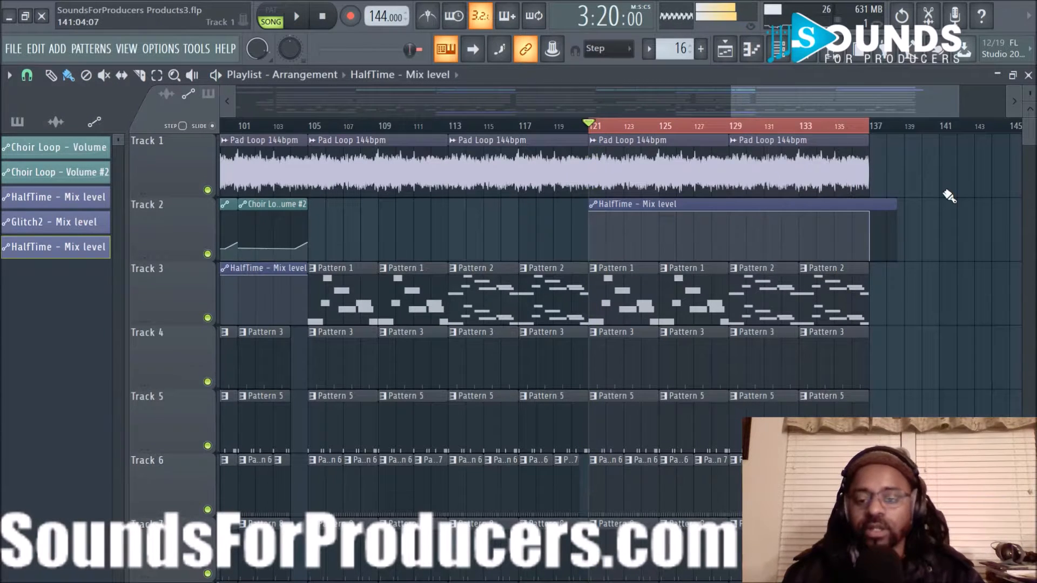
pyautogui.click(447, 128)
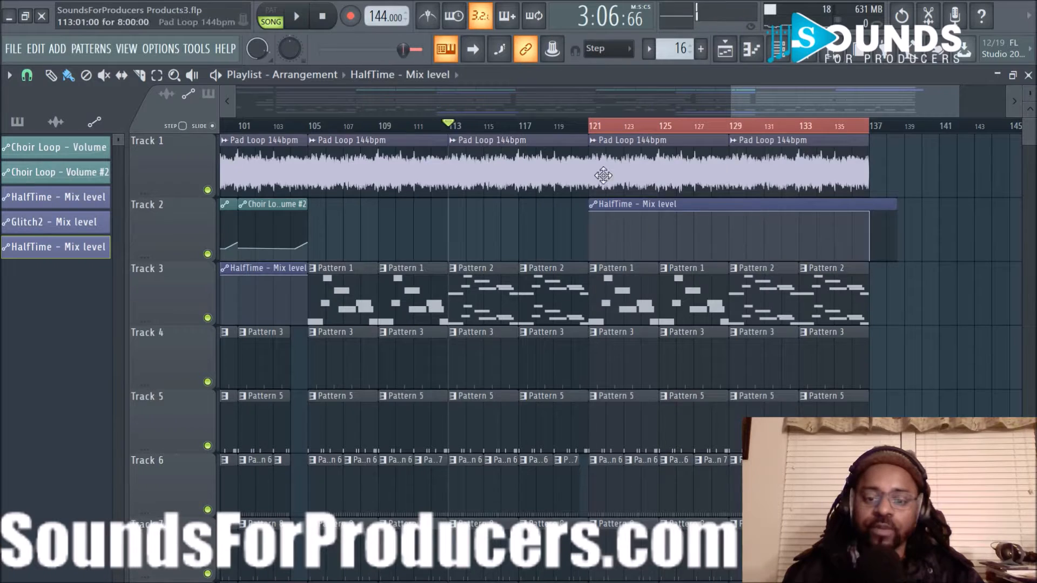
# Create a Master volume automation clip over bars 121–137, lower its end point to the minimum for a fade-out, and copy the first point's value.
pyautogui.scroll(-9, 967, 259)
pyautogui.scroll(8, 967, 260)
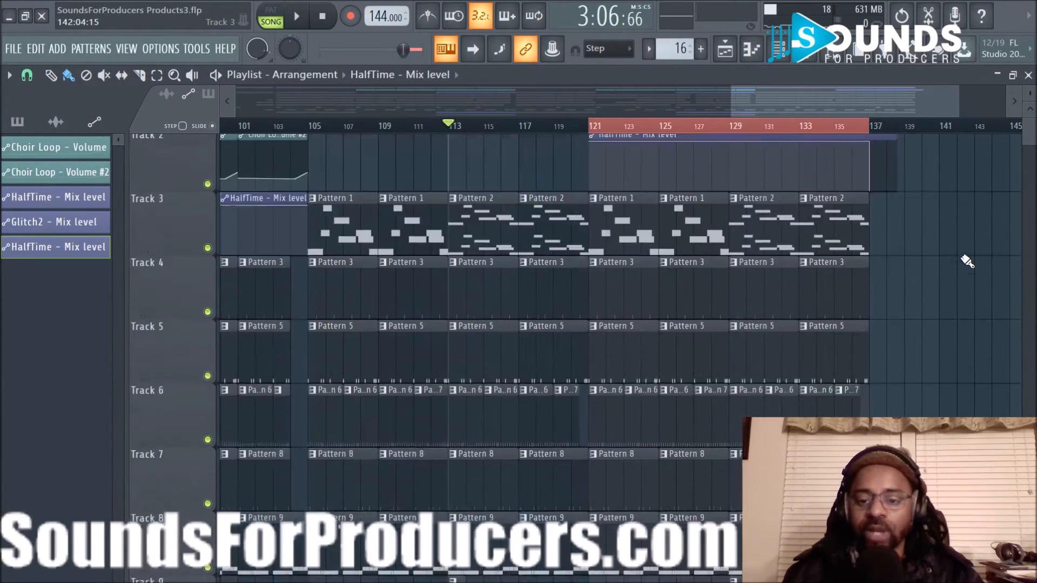
pyautogui.scroll(1, 967, 259)
pyautogui.scroll(-6, 967, 254)
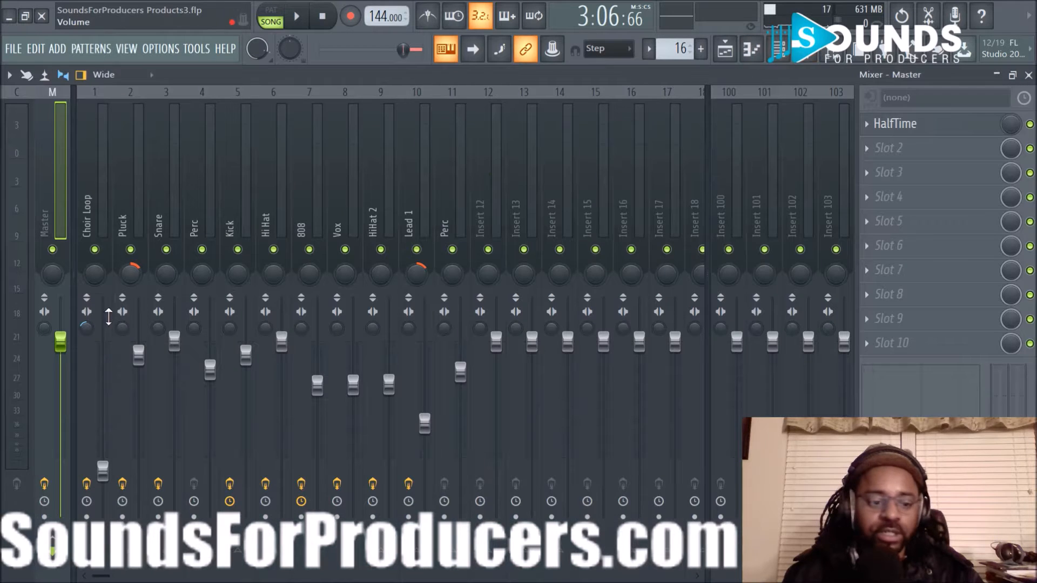
pyautogui.rightClick(62, 342)
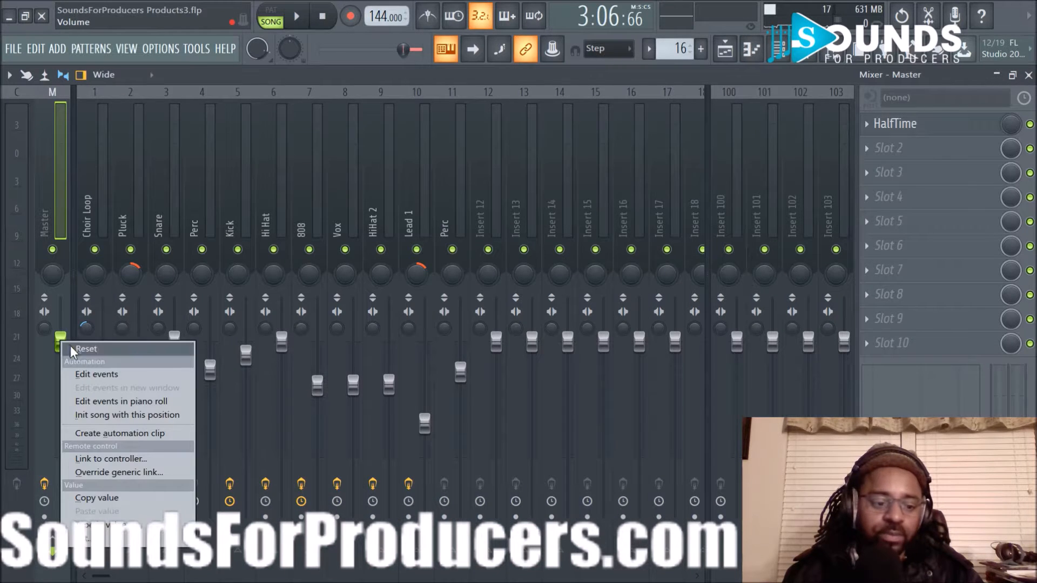
pyautogui.click(99, 432)
pyautogui.click(724, 48)
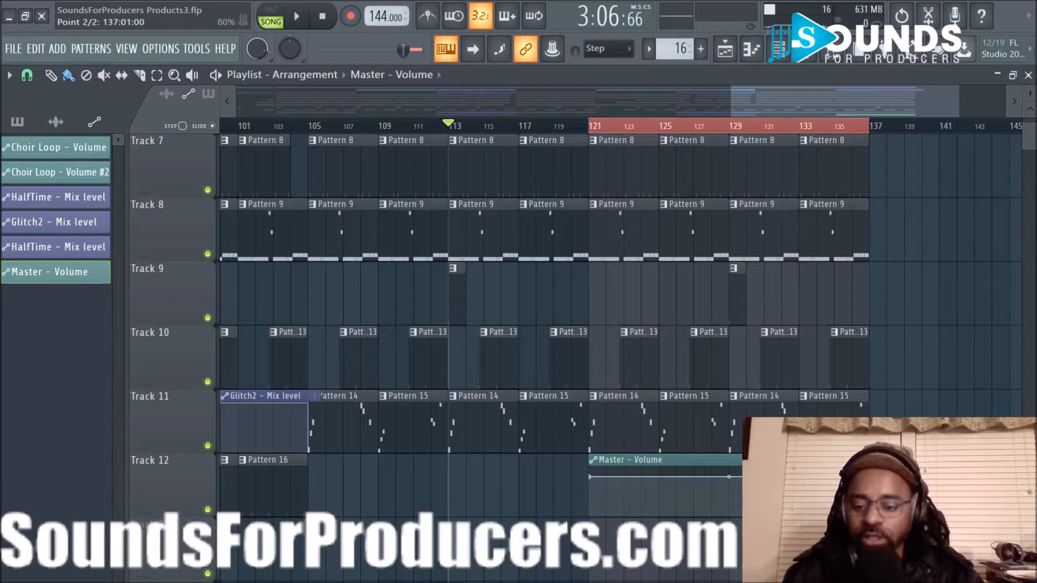
pyautogui.moveTo(869, 477); pyautogui.dragTo(869, 517)
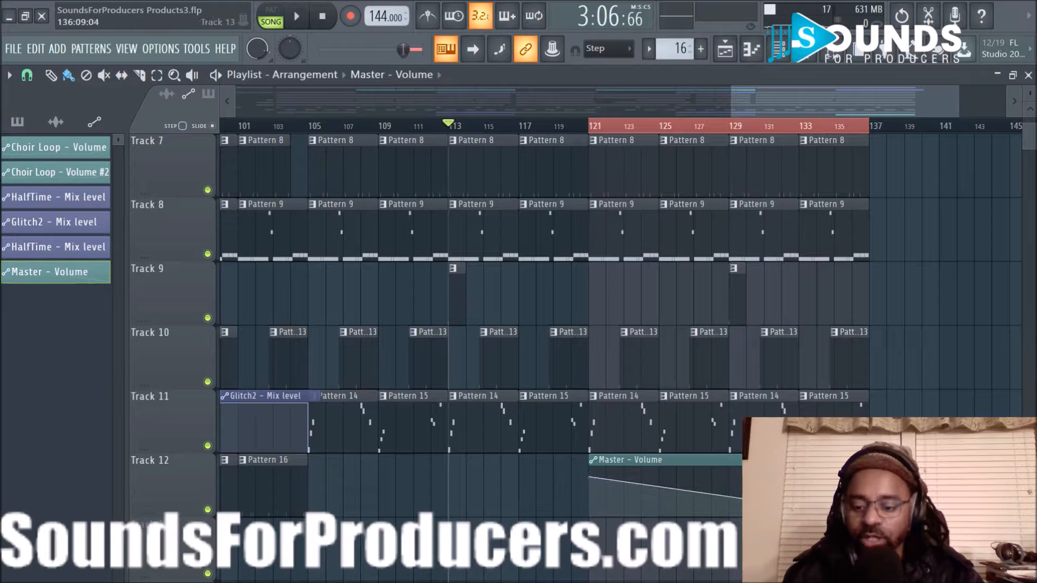
pyautogui.rightClick(590, 478)
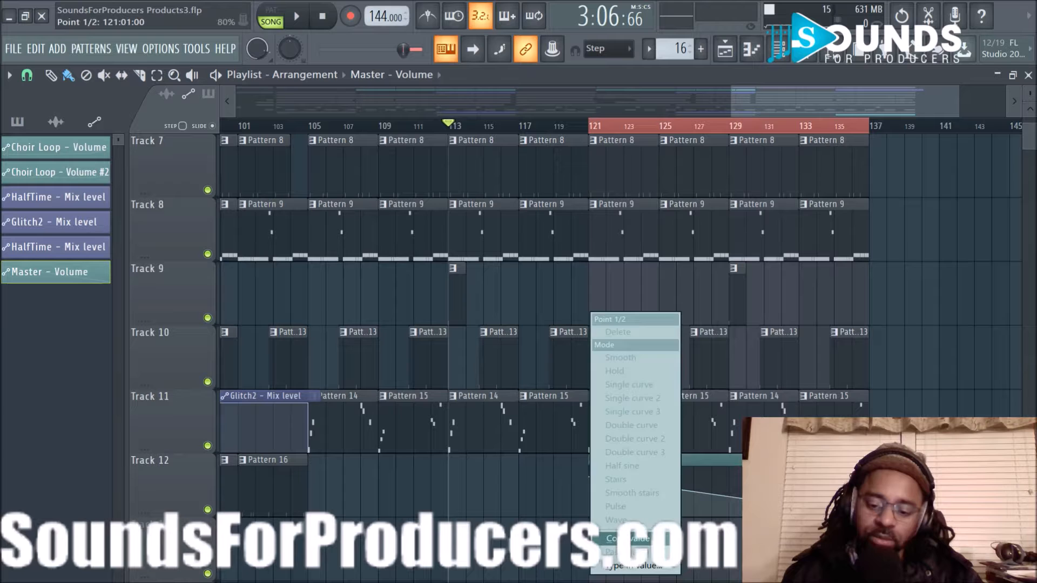
pyautogui.click(608, 538)
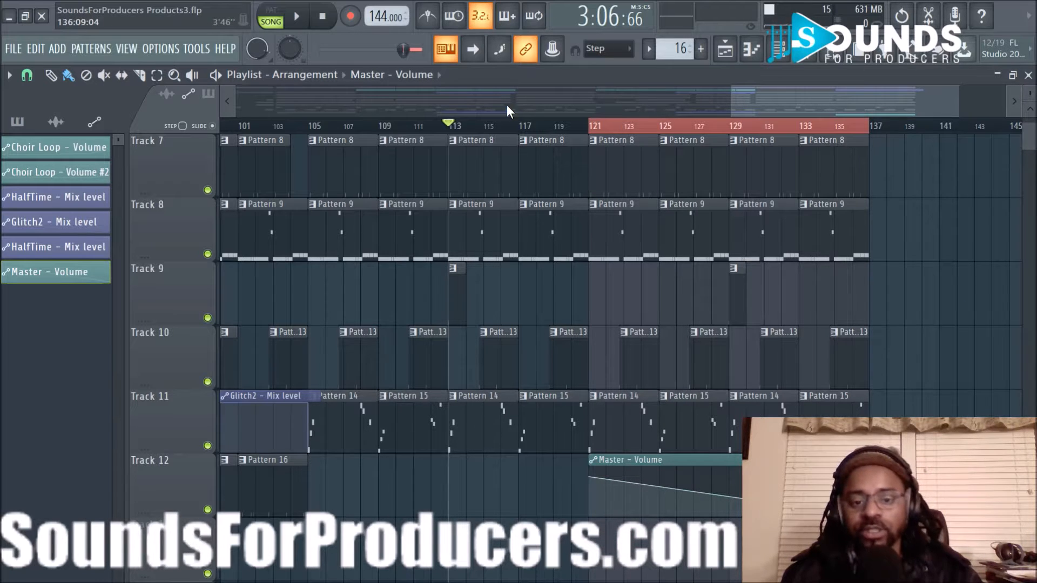
# Play from bar 113 through the HalfTime and fade-out ending, then stop playback.
pyautogui.press('space')
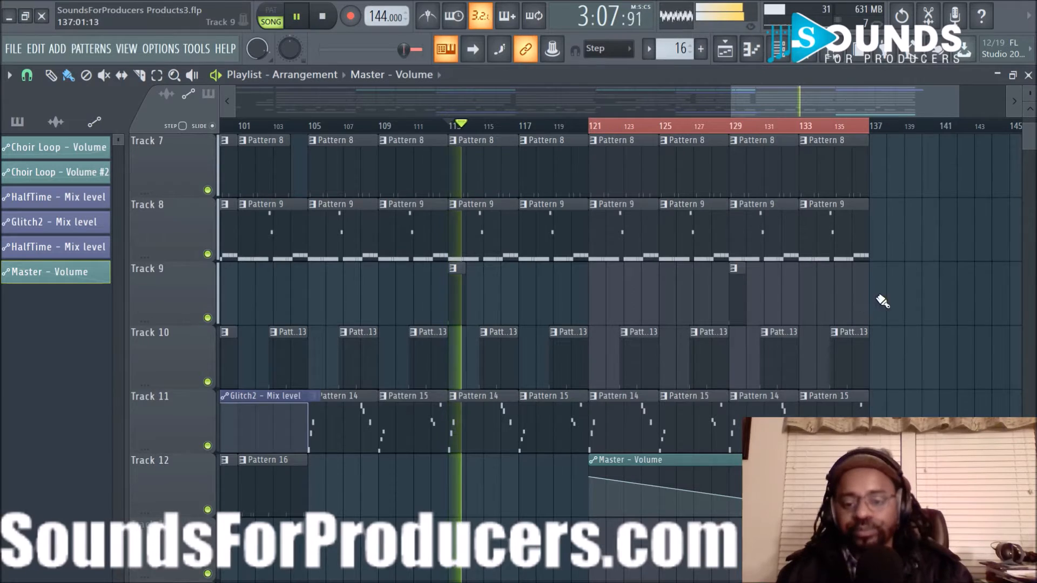
pyautogui.scroll(4, 891, 298)
pyautogui.scroll(2, 895, 296)
pyautogui.scroll(-2, 895, 290)
pyautogui.scroll(2, 895, 249)
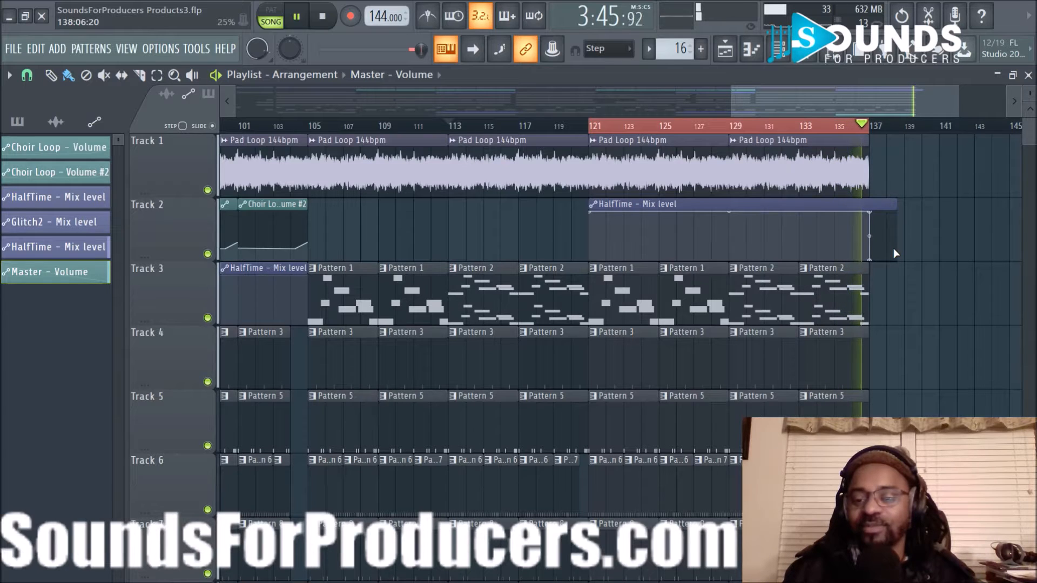
pyautogui.press('space')
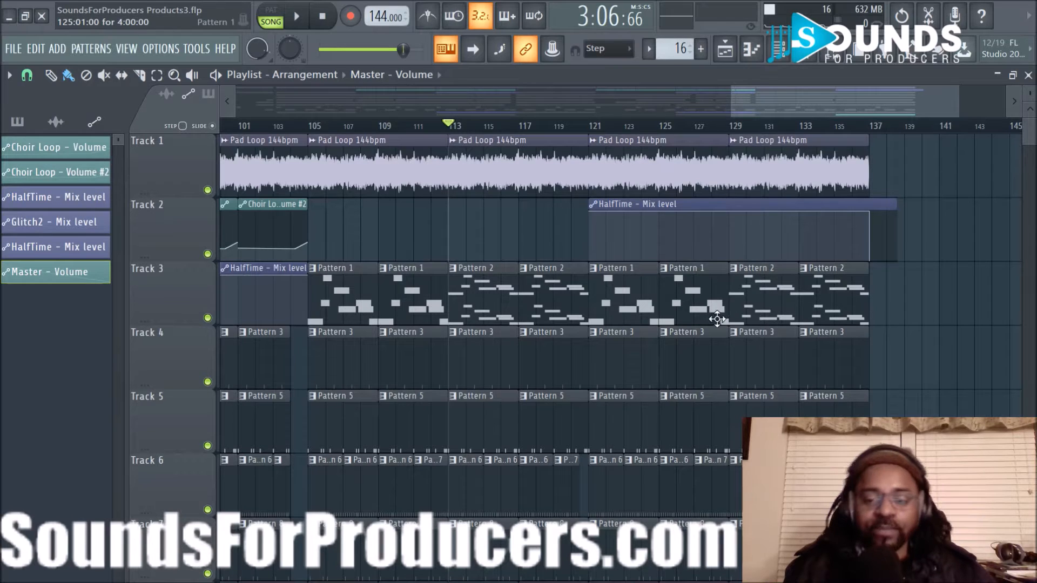
# Review the clips of the ending across all tracks, including the HalfTime mix level and Master volume automation.
pyautogui.scroll(-3, 789, 306)
pyautogui.scroll(3, 789, 286)
pyautogui.scroll(-2, 653, 301)
pyautogui.scroll(2, 632, 301)
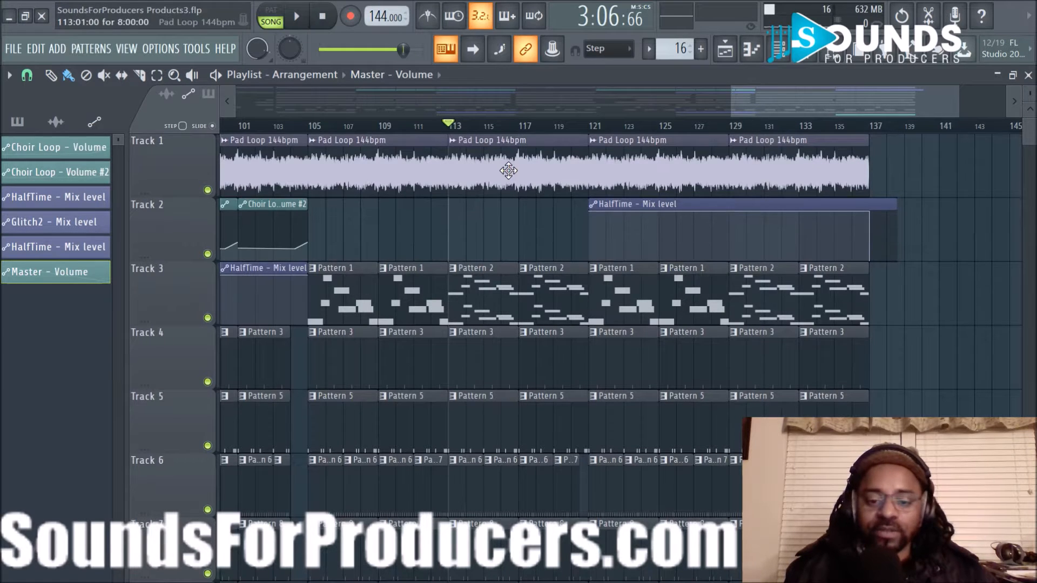
pyautogui.scroll(-4, 647, 216)
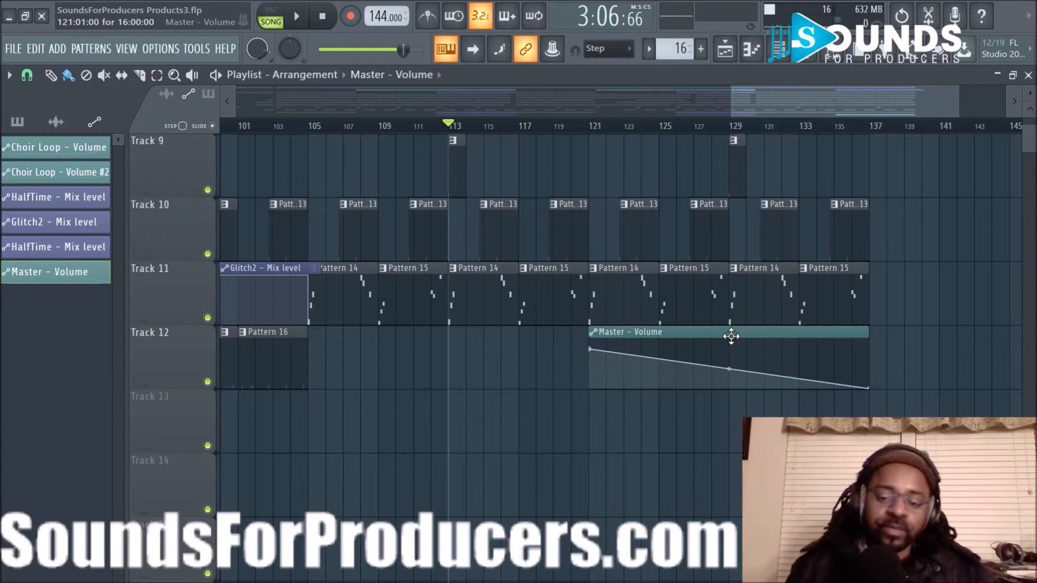
pyautogui.scroll(3, 670, 270)
pyautogui.scroll(2, 671, 272)
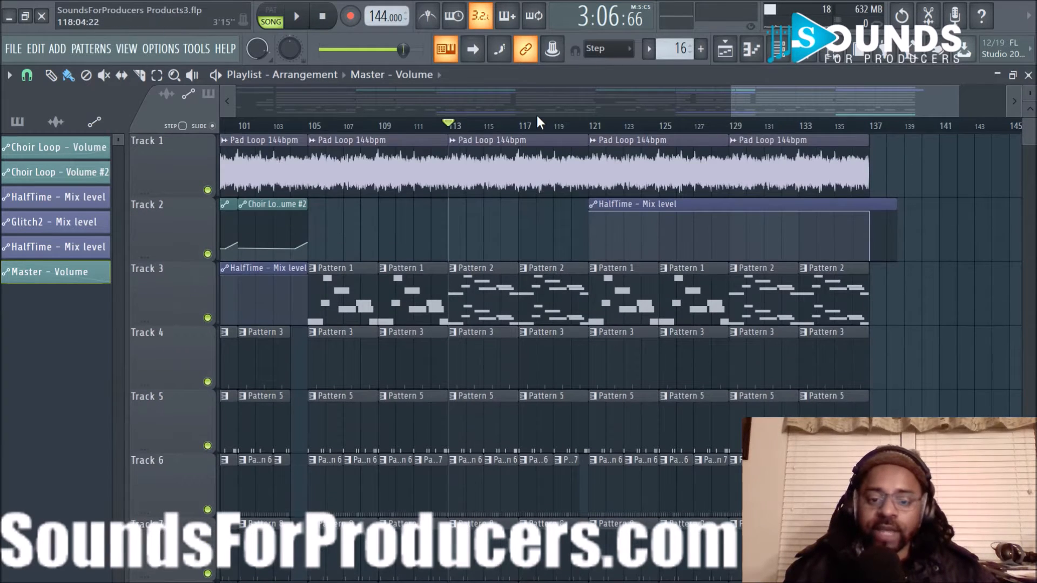
pyautogui.scroll(-3, 537, 135)
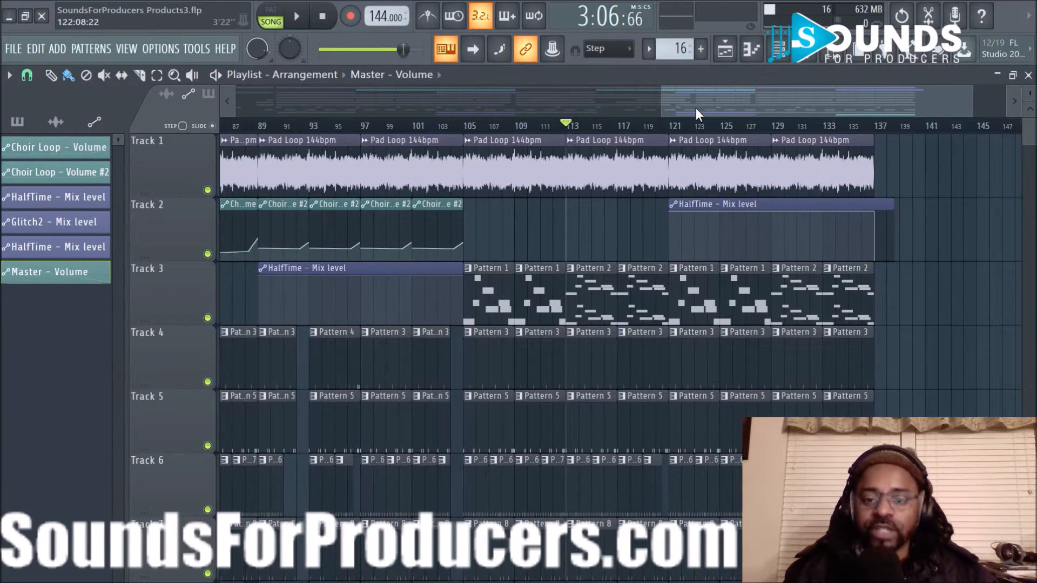
pyautogui.moveTo(705, 98); pyautogui.dragTo(724, 97)
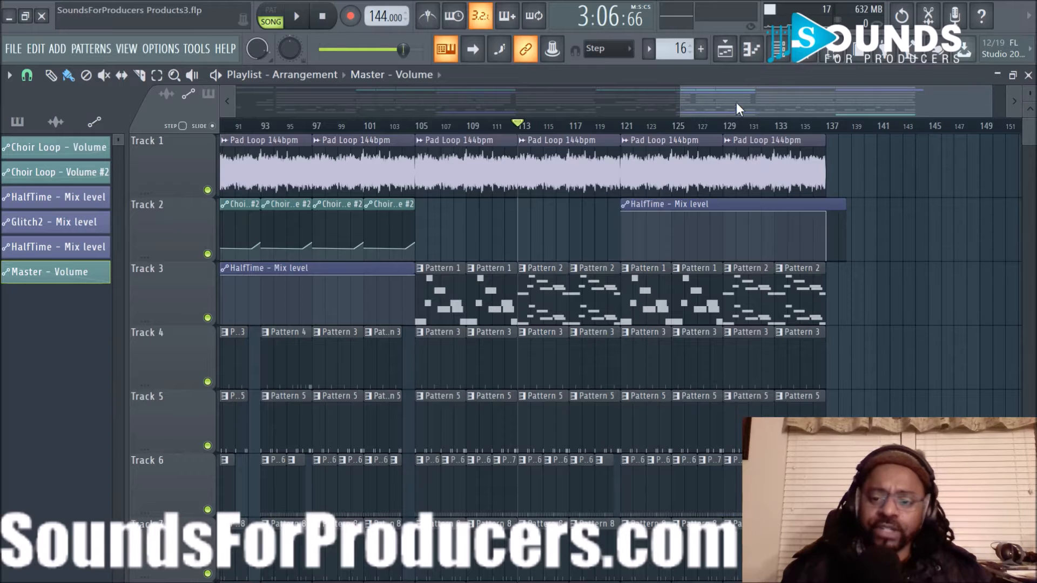
# Check the Master channel in the mixer, return to the playlist, and play from bar 113.
pyautogui.click(808, 66)
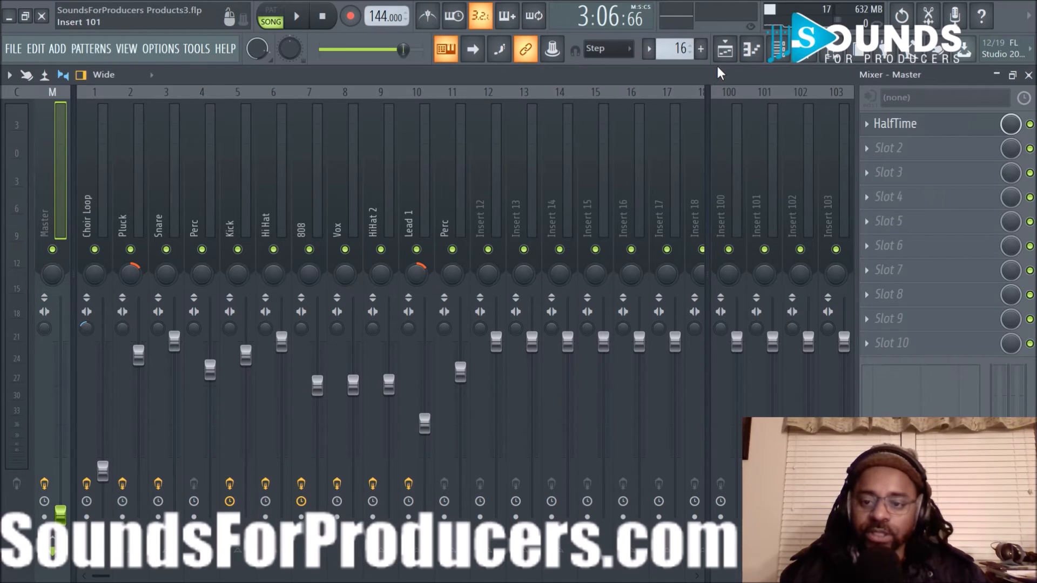
pyautogui.click(724, 49)
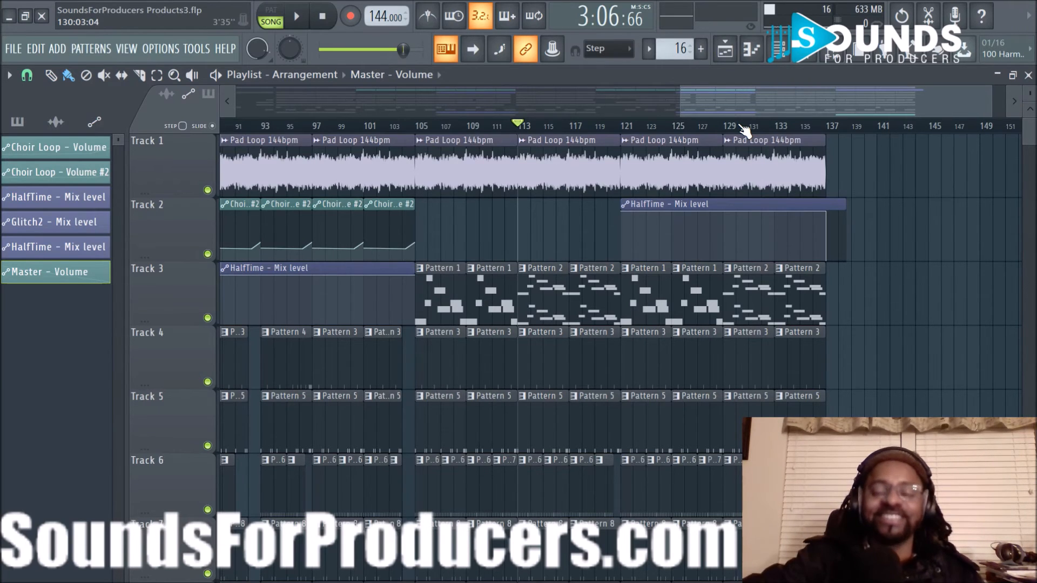
pyautogui.press('space')
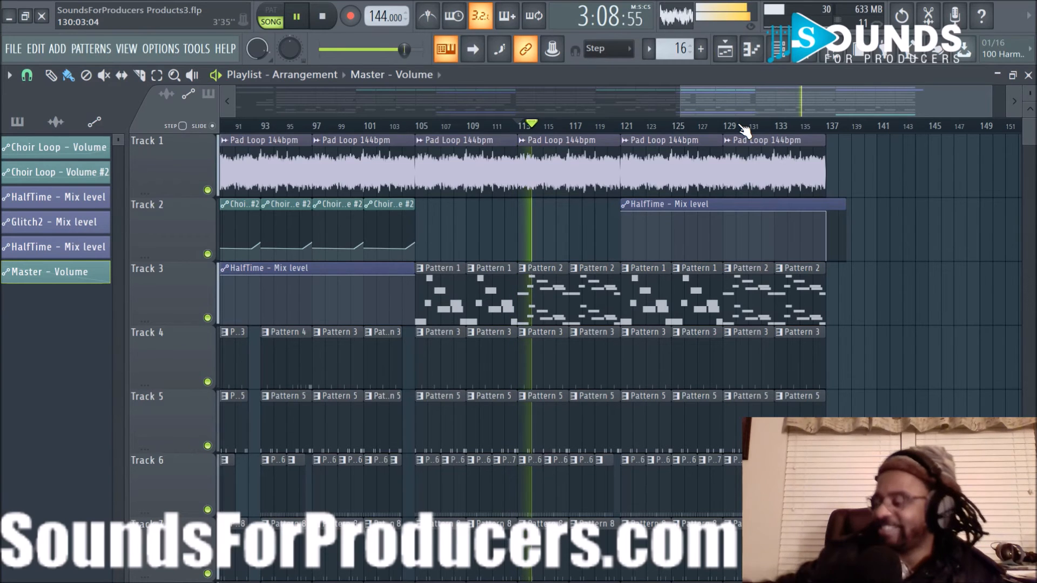